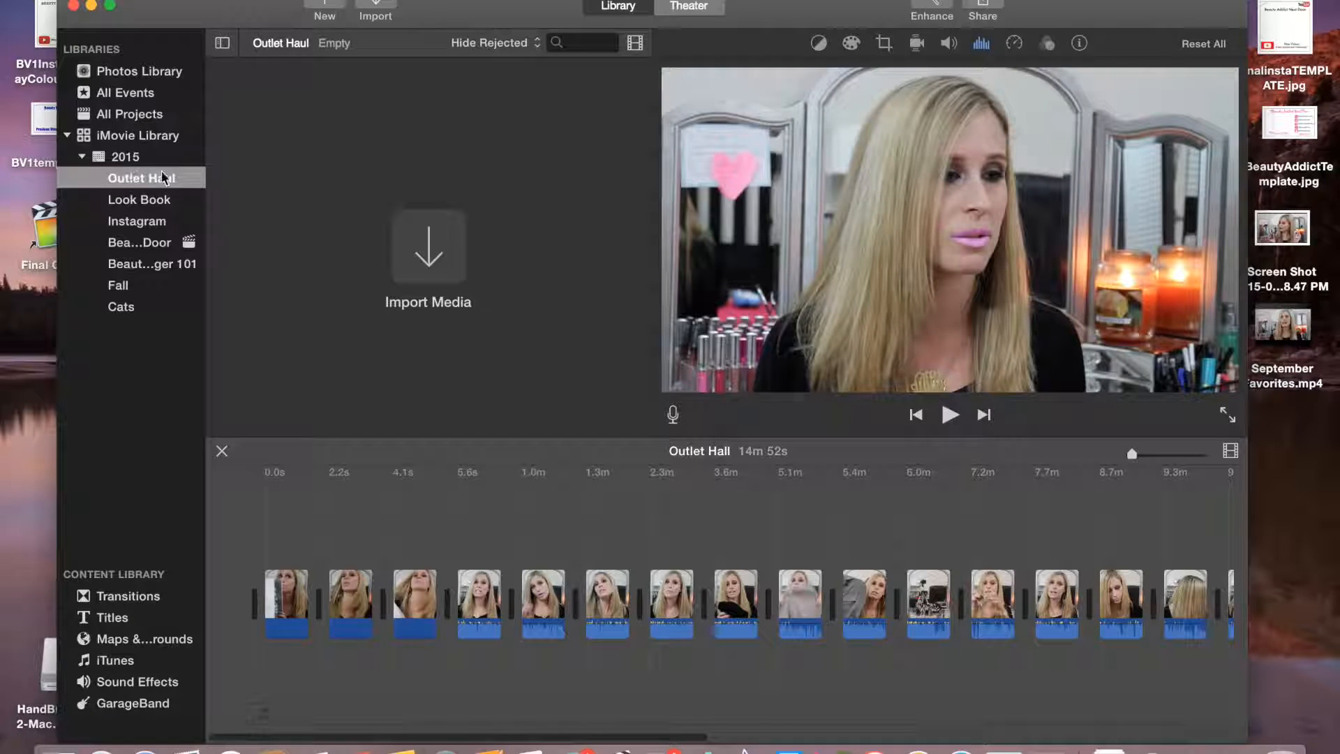
Create a new movie project named Talking in the Outlet Haul event
{"action": "left_click", "coordinate": [324, 6]}
{"action": "left_click", "coordinate": [299, 53]}
{"action": "double_click", "coordinate": [287, 145]}
{"action": "type", "text": "T"}
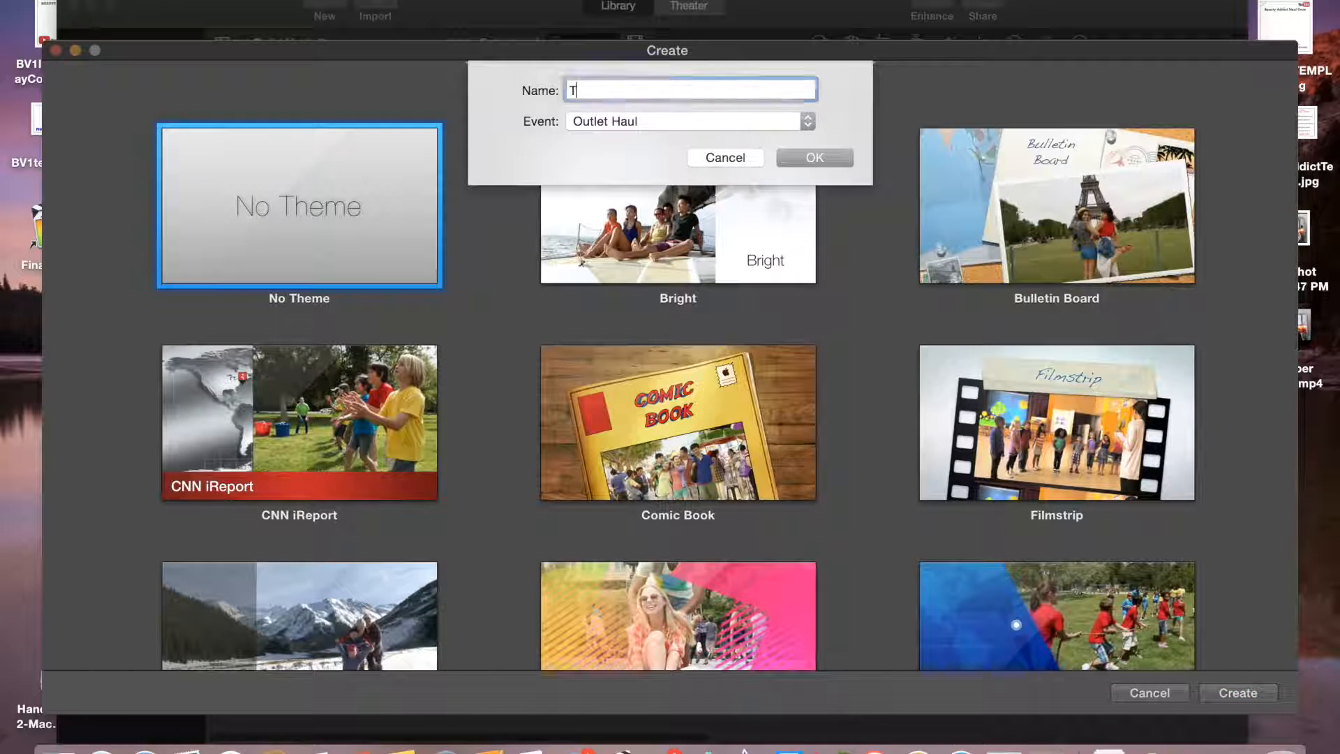
{"action": "type", "text": "alking"}
{"action": "key", "text": "Return"}
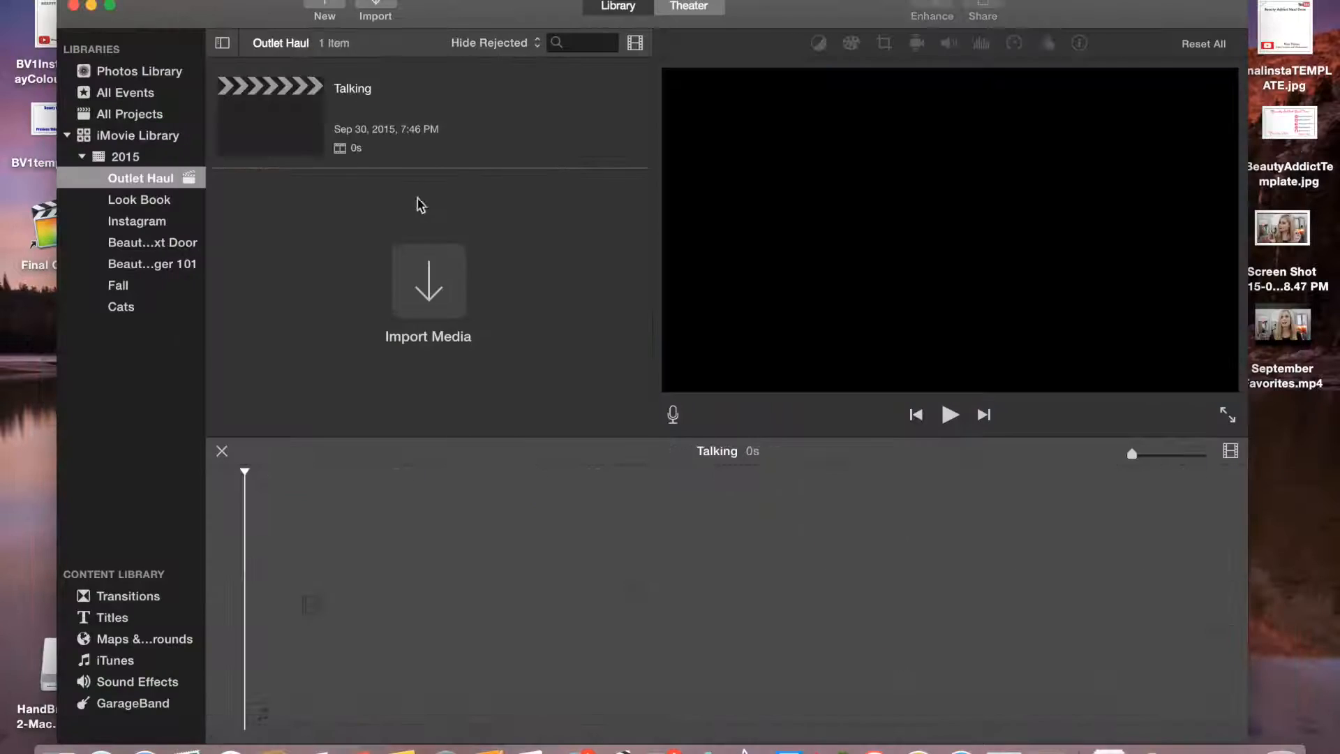
Create a second movie project named Outfits in the same event
{"action": "left_click", "coordinate": [327, 4]}
{"action": "left_click", "coordinate": [329, 60]}
{"action": "double_click", "coordinate": [316, 194]}
{"action": "type", "text": "Outfits"}
{"action": "key", "text": "Return"}
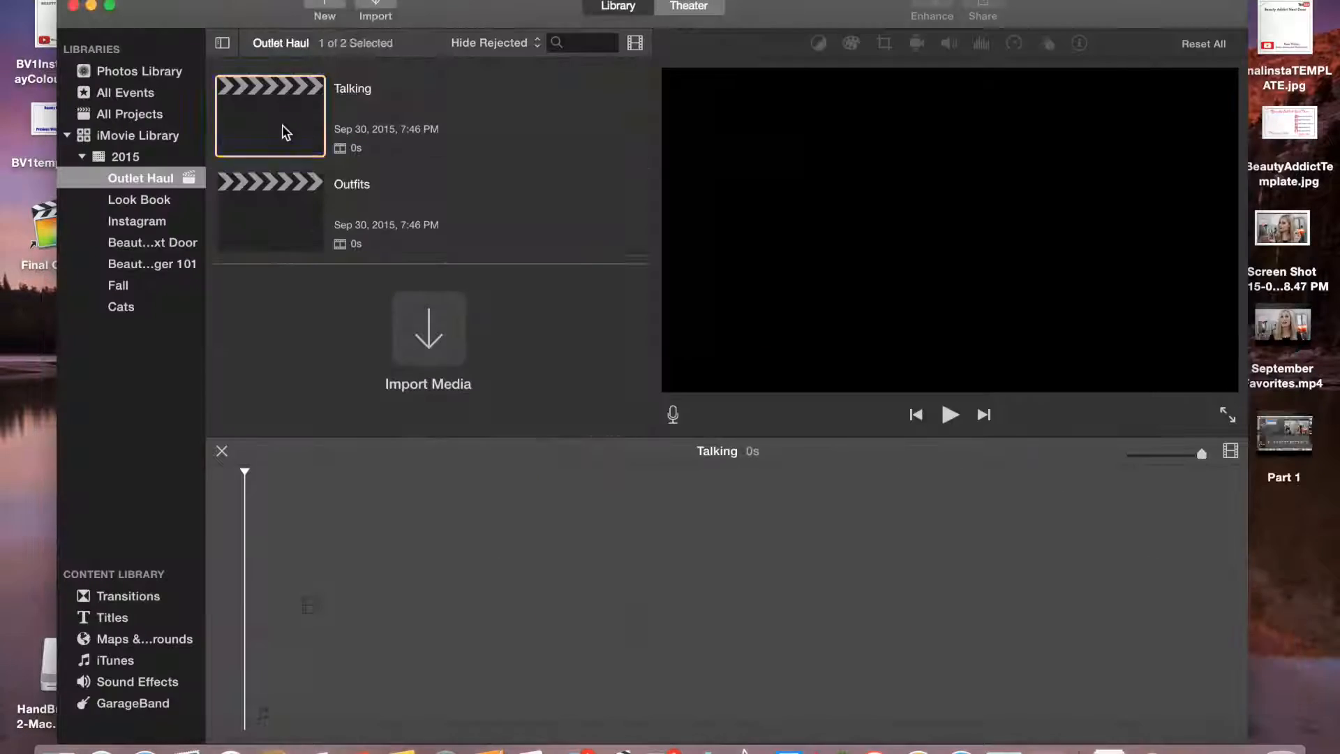
Add the first Saturday clip from the Photos Library to the project timeline
{"action": "left_click", "coordinate": [140, 70]}
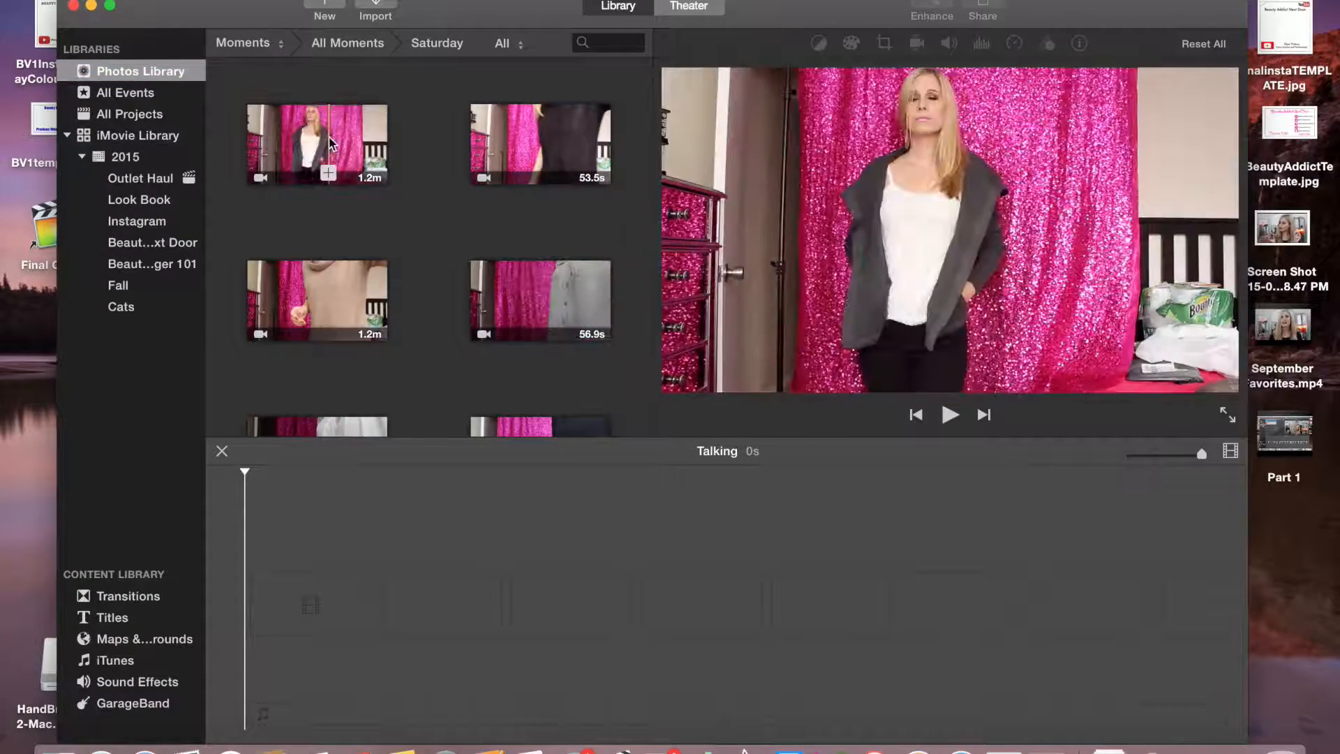
{"action": "left_click_drag", "start_coordinate": [330, 143], "coordinate": [346, 502]}
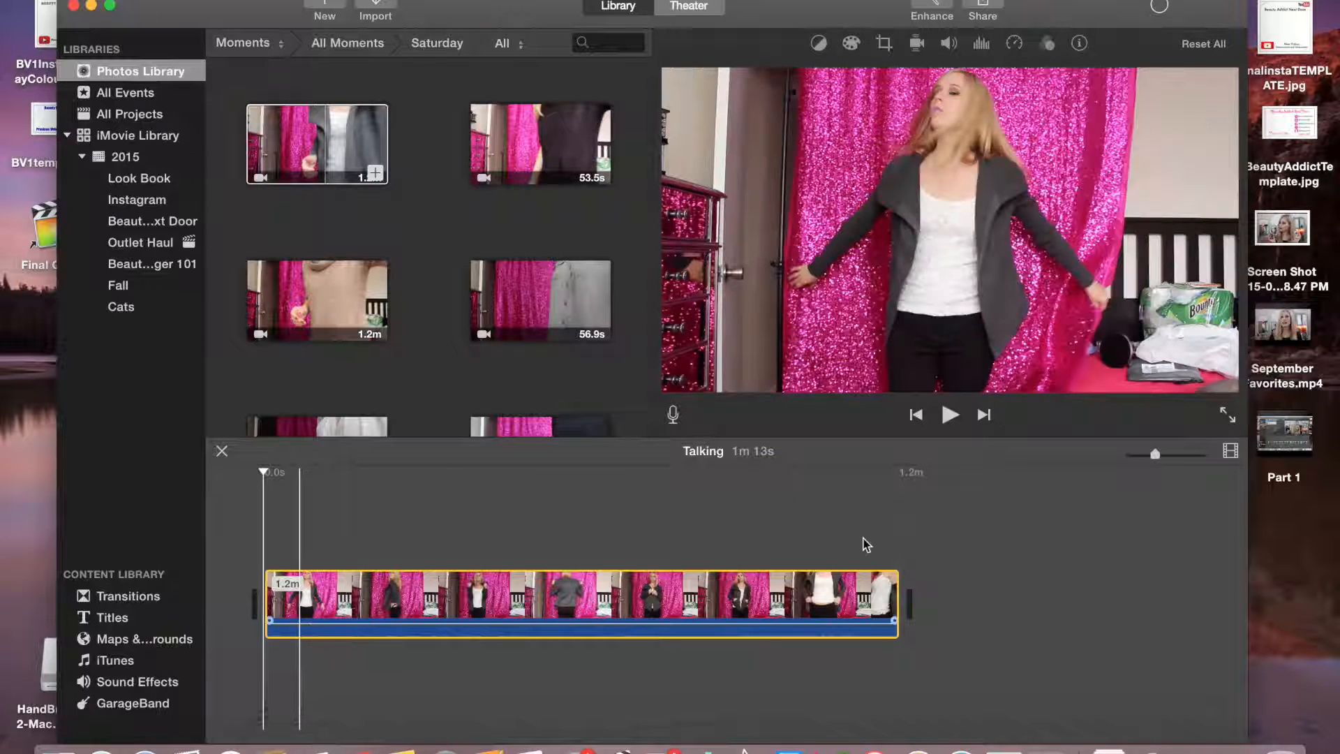
{"action": "left_click", "coordinate": [769, 627]}
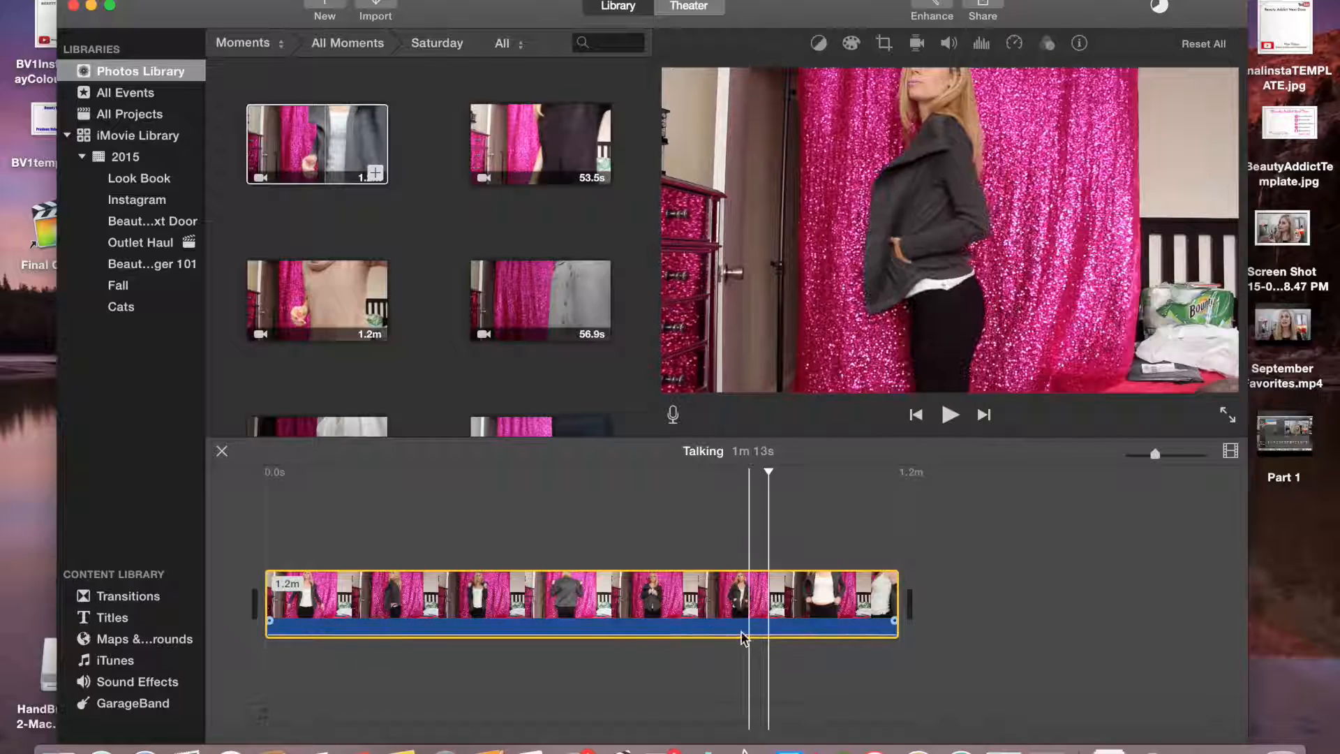
Trim the clip's start and end down to about 35 s, previewing playback along the way
{"action": "left_click_drag", "start_coordinate": [265, 589], "coordinate": [354, 592]}
{"action": "left_click", "coordinate": [950, 415]}
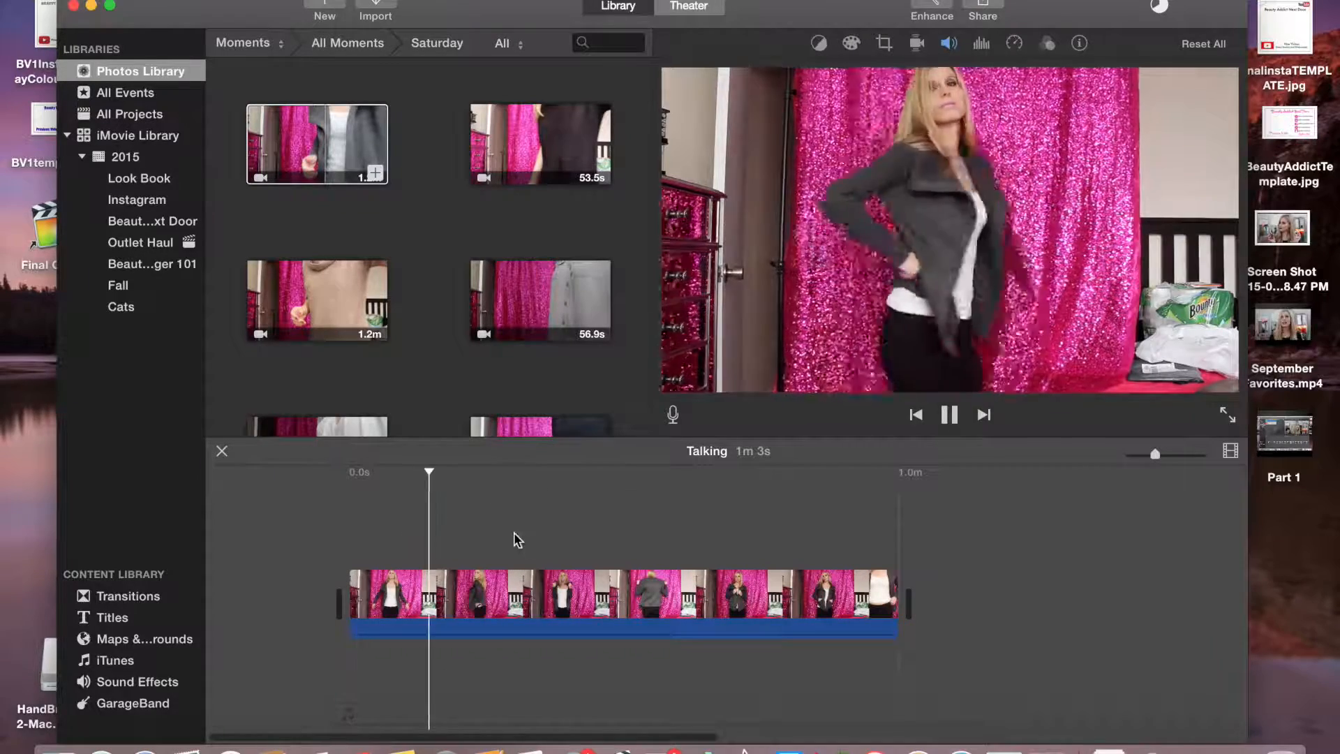
{"action": "left_click", "coordinate": [950, 415]}
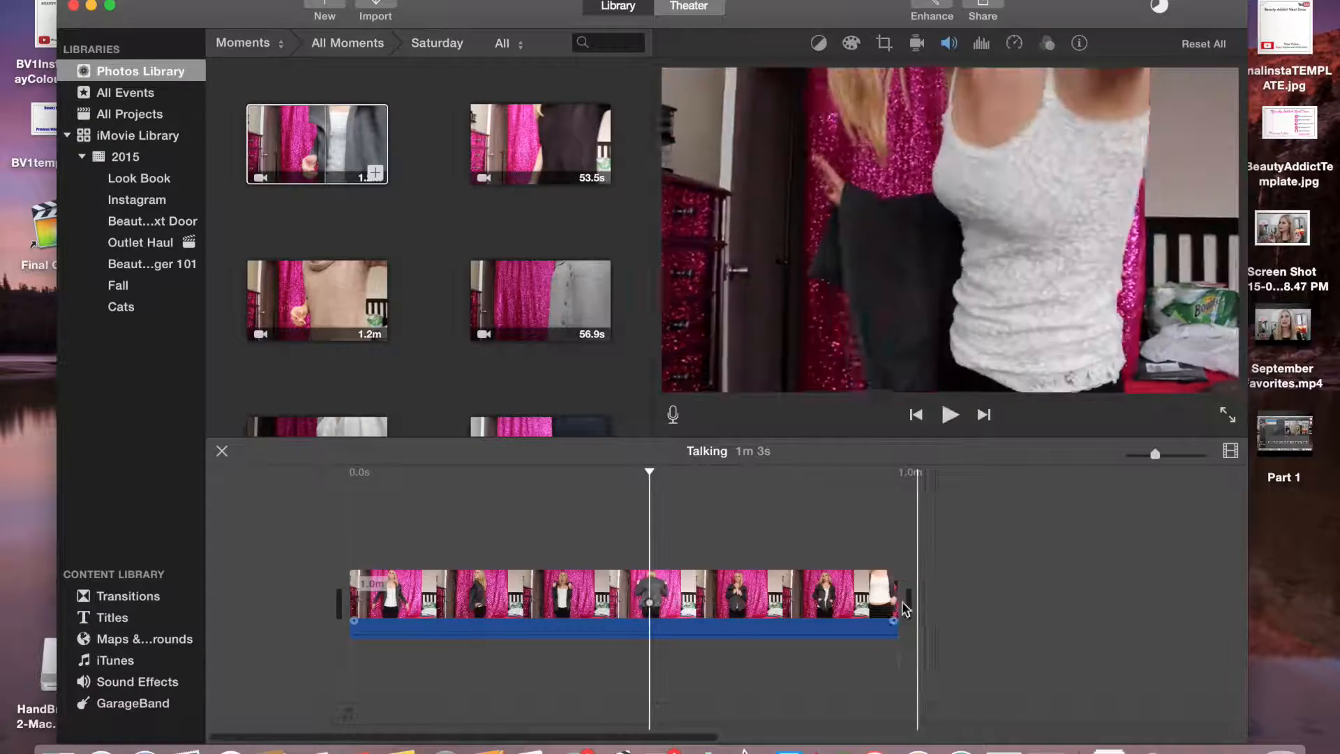
{"action": "left_click_drag", "start_coordinate": [899, 593], "coordinate": [650, 593]}
{"action": "left_click", "coordinate": [537, 593]}
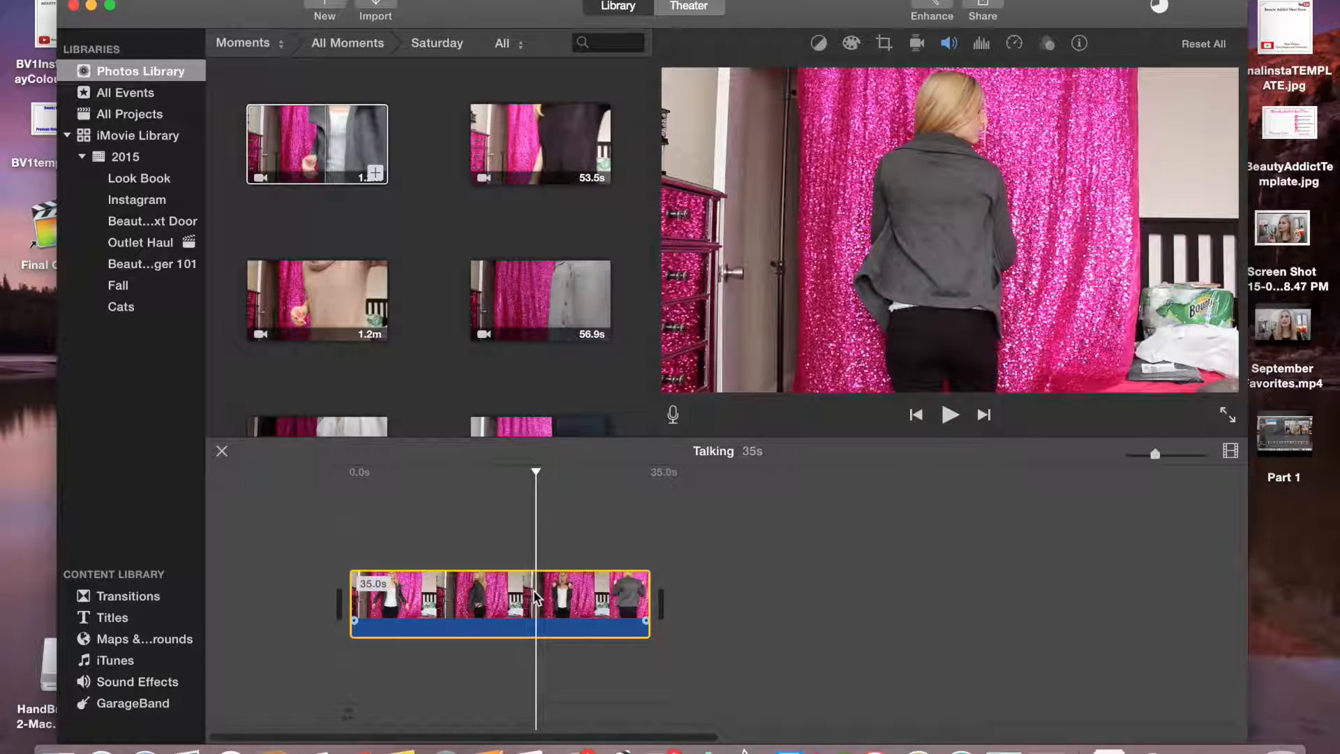
Move the trimmed clip out of the Talking project and open the Outfits project
{"action": "key", "text": "Delete"}
{"action": "left_click", "coordinate": [316, 42]}
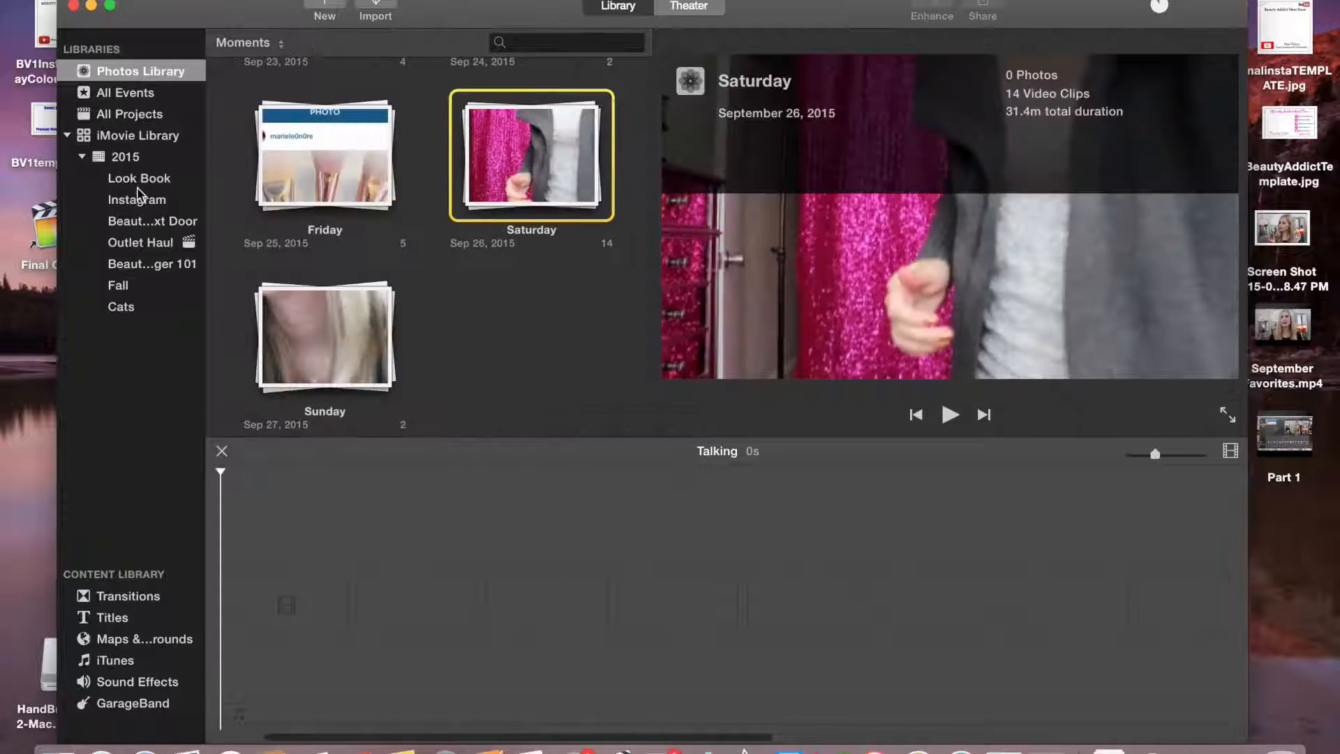
{"action": "left_click", "coordinate": [144, 242]}
{"action": "left_click", "coordinate": [279, 212]}
{"action": "left_click", "coordinate": [279, 126]}
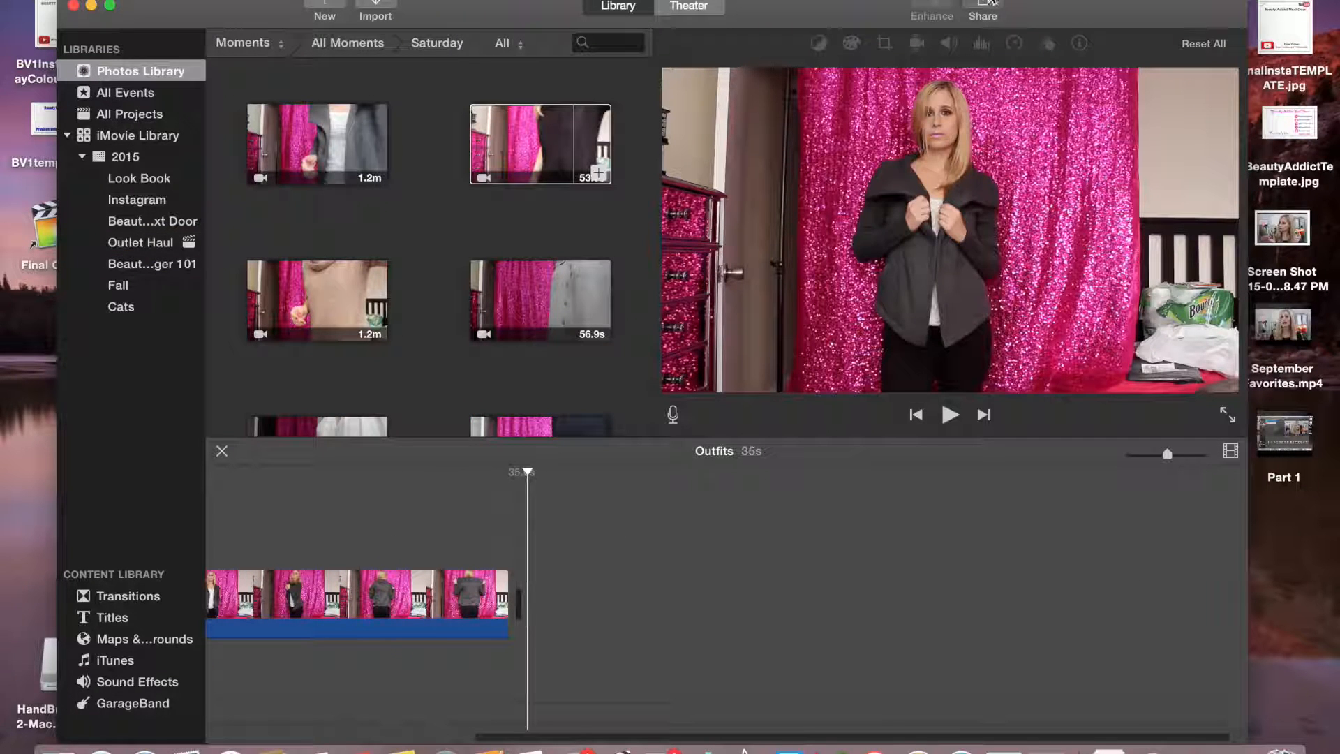
Export the movie as a file named "Outfits - Gray Sweater" to the Desktop
{"action": "left_click", "coordinate": [991, 2]}
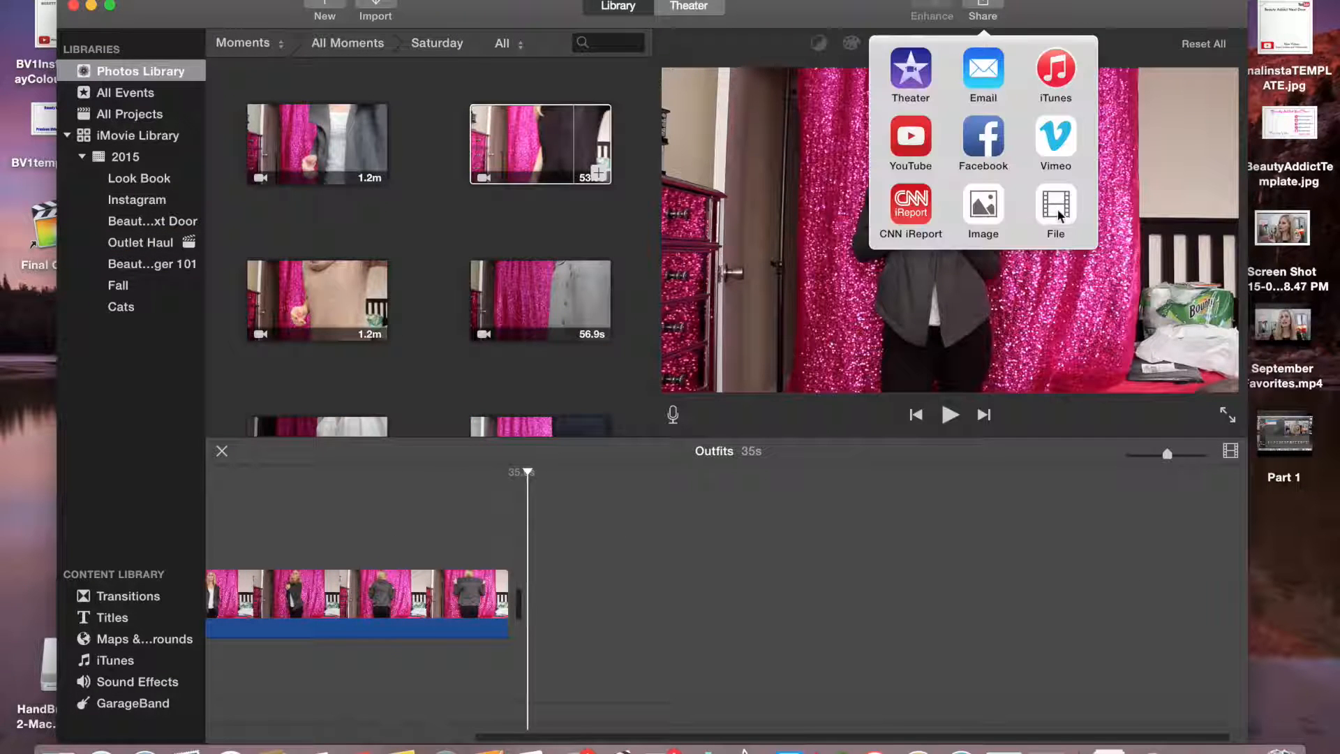
{"action": "left_click", "coordinate": [1057, 206]}
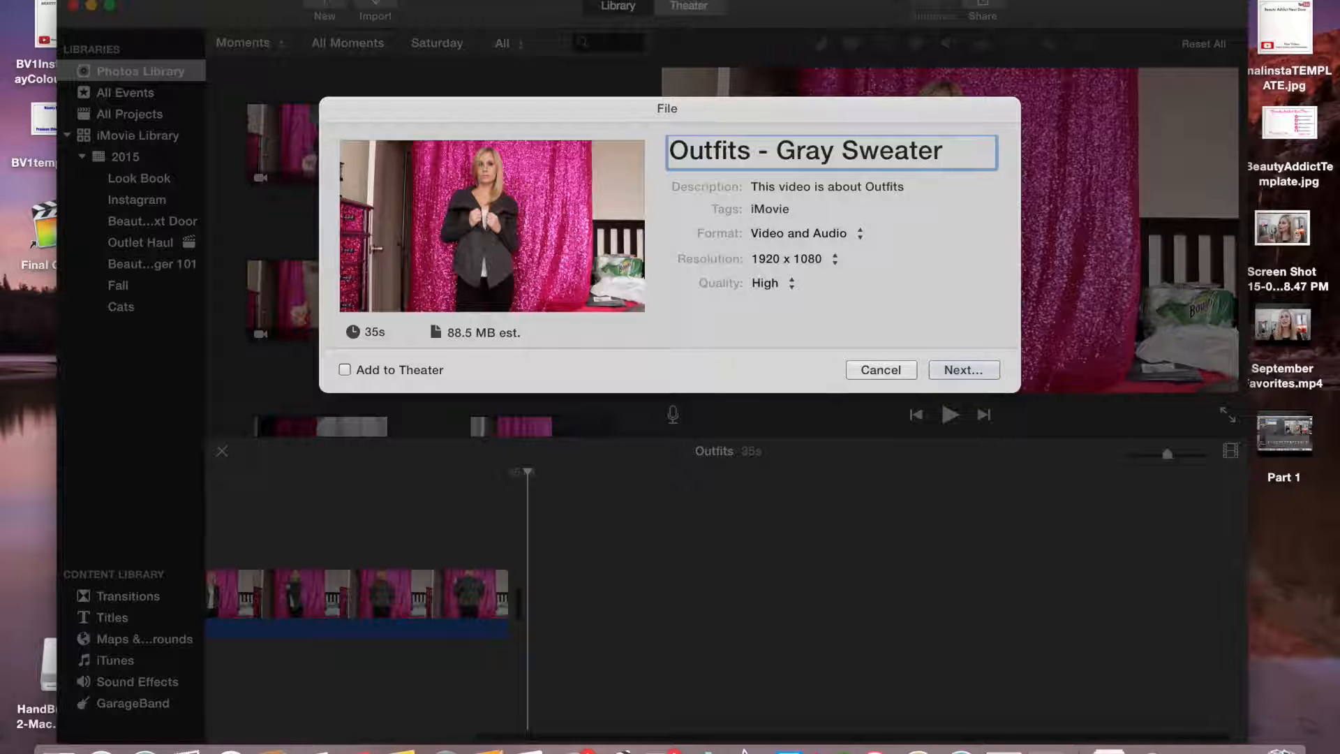
{"action": "left_click", "coordinate": [964, 370]}
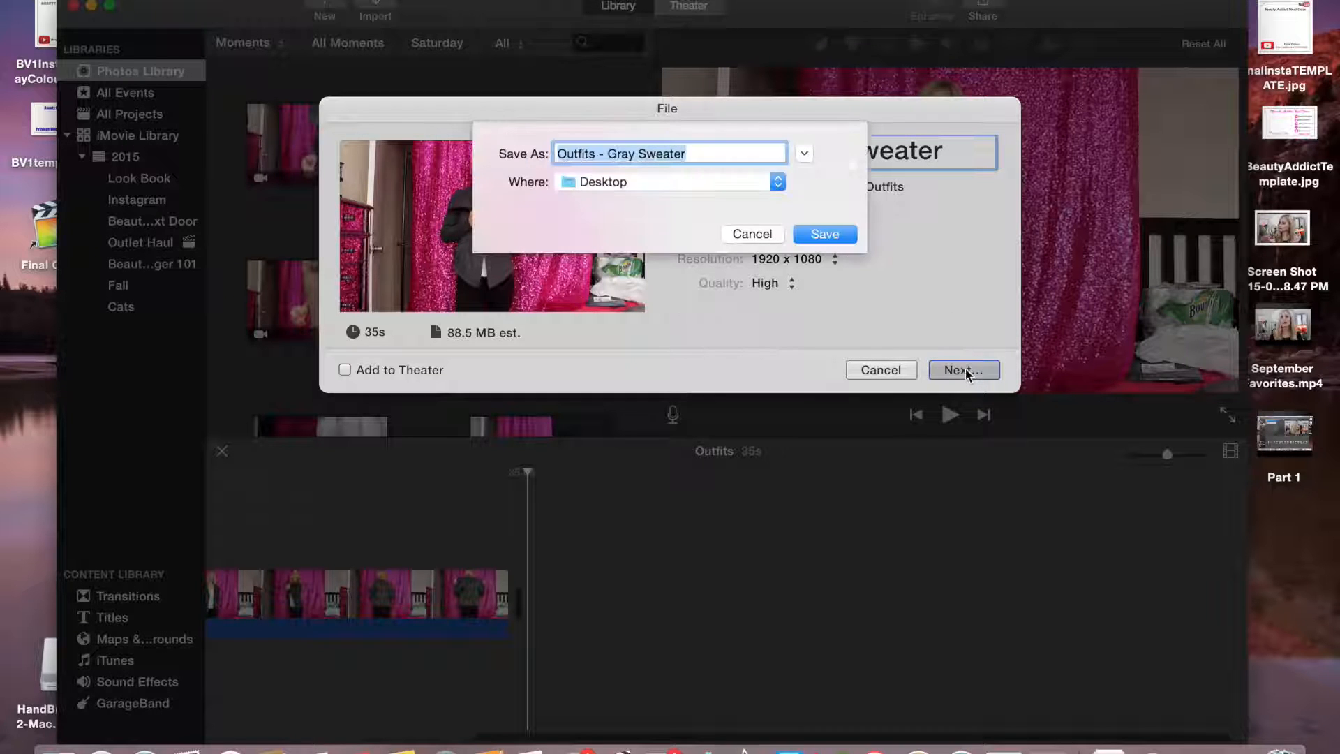
{"action": "left_click", "coordinate": [826, 234]}
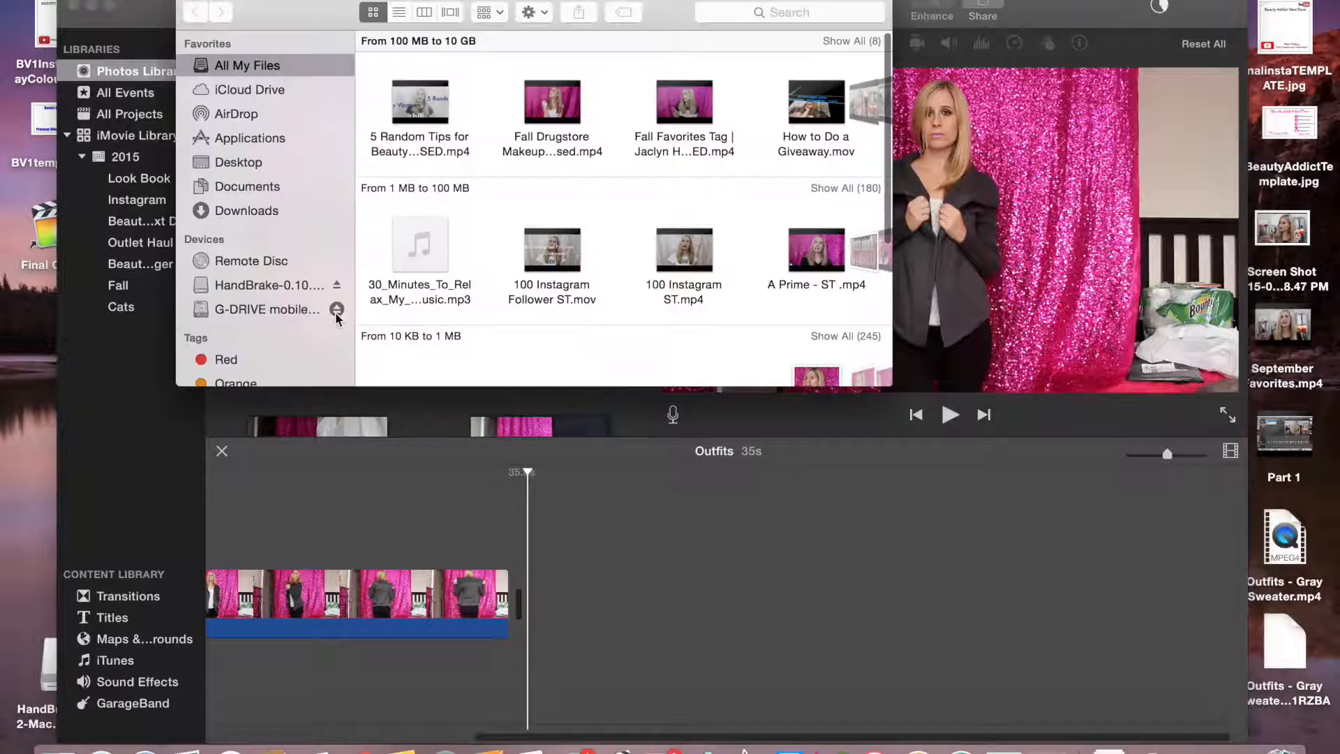
Replace the timeline clip with the second Saturday clip, trimmed to about 27 s
{"action": "left_click", "coordinate": [336, 309]}
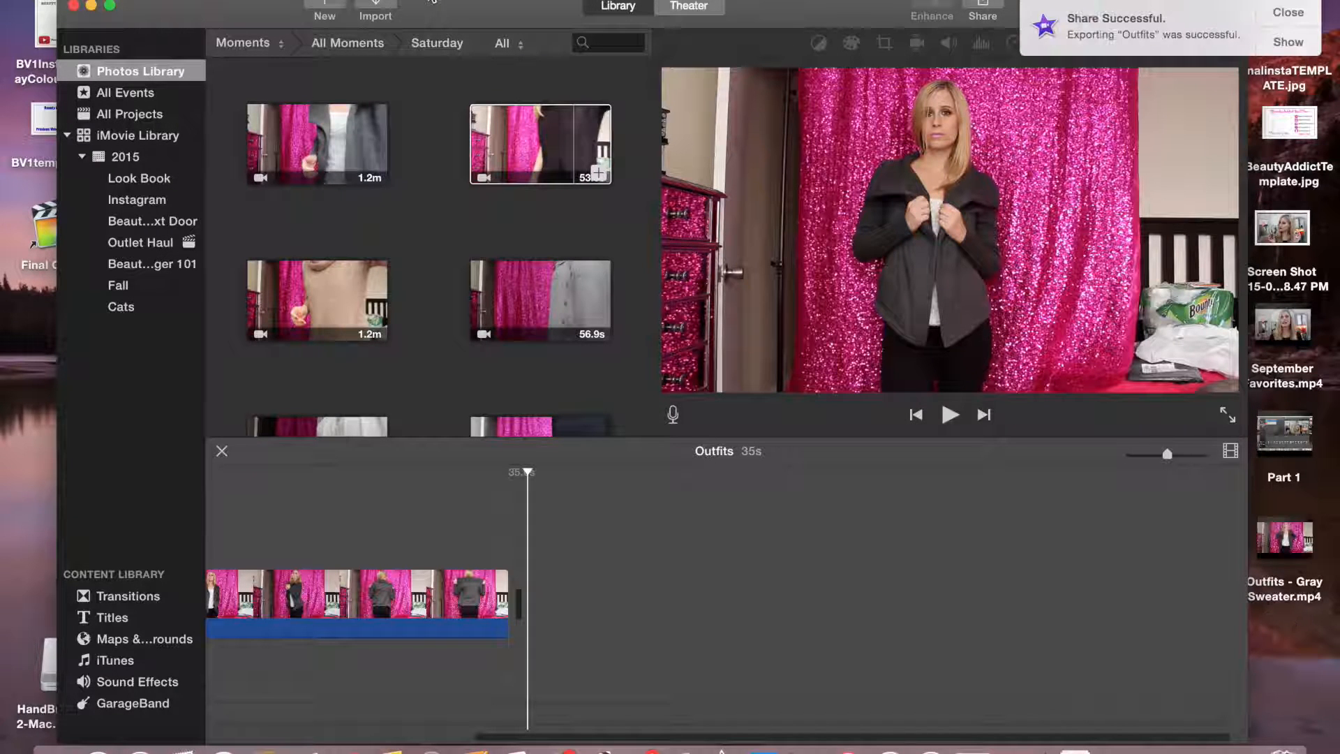
{"action": "left_click", "coordinate": [358, 585]}
{"action": "key", "text": "Delete"}
{"action": "left_click_drag", "start_coordinate": [554, 143], "coordinate": [384, 601]}
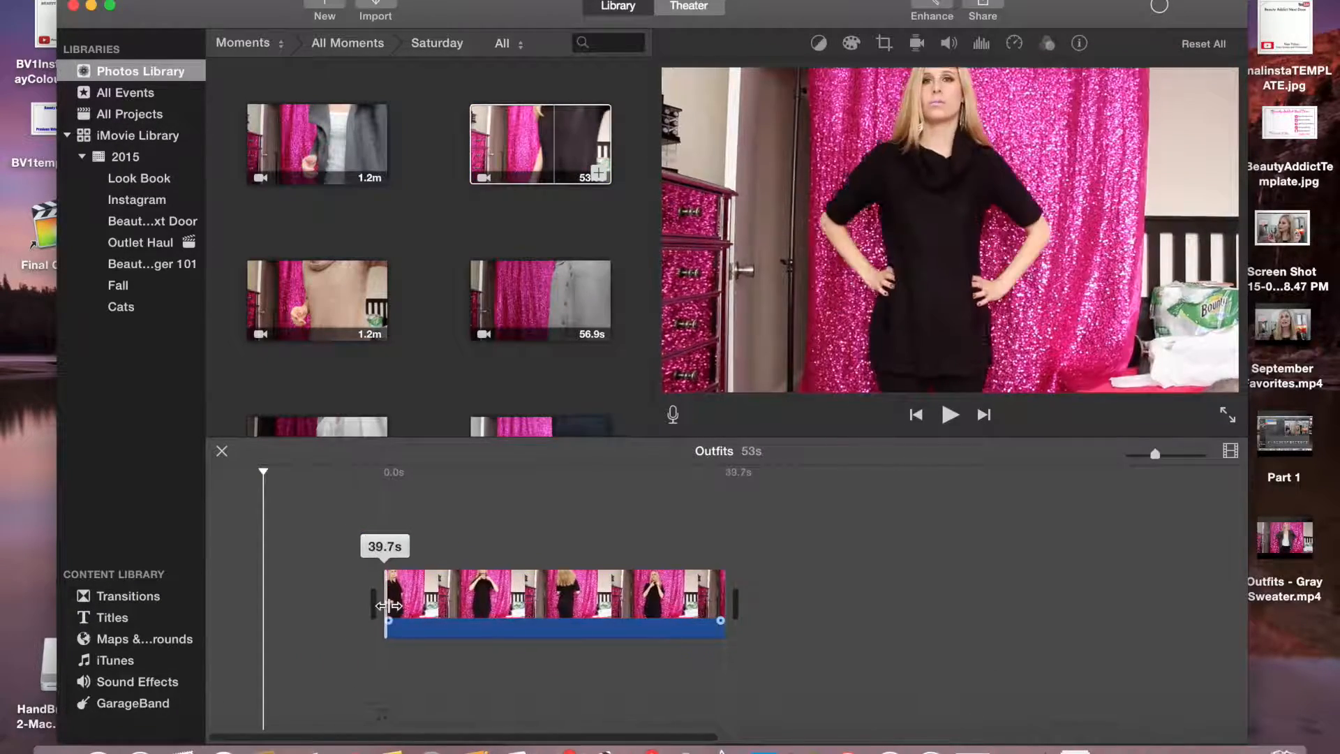
{"action": "left_click_drag", "start_coordinate": [726, 601], "coordinate": [629, 599]}
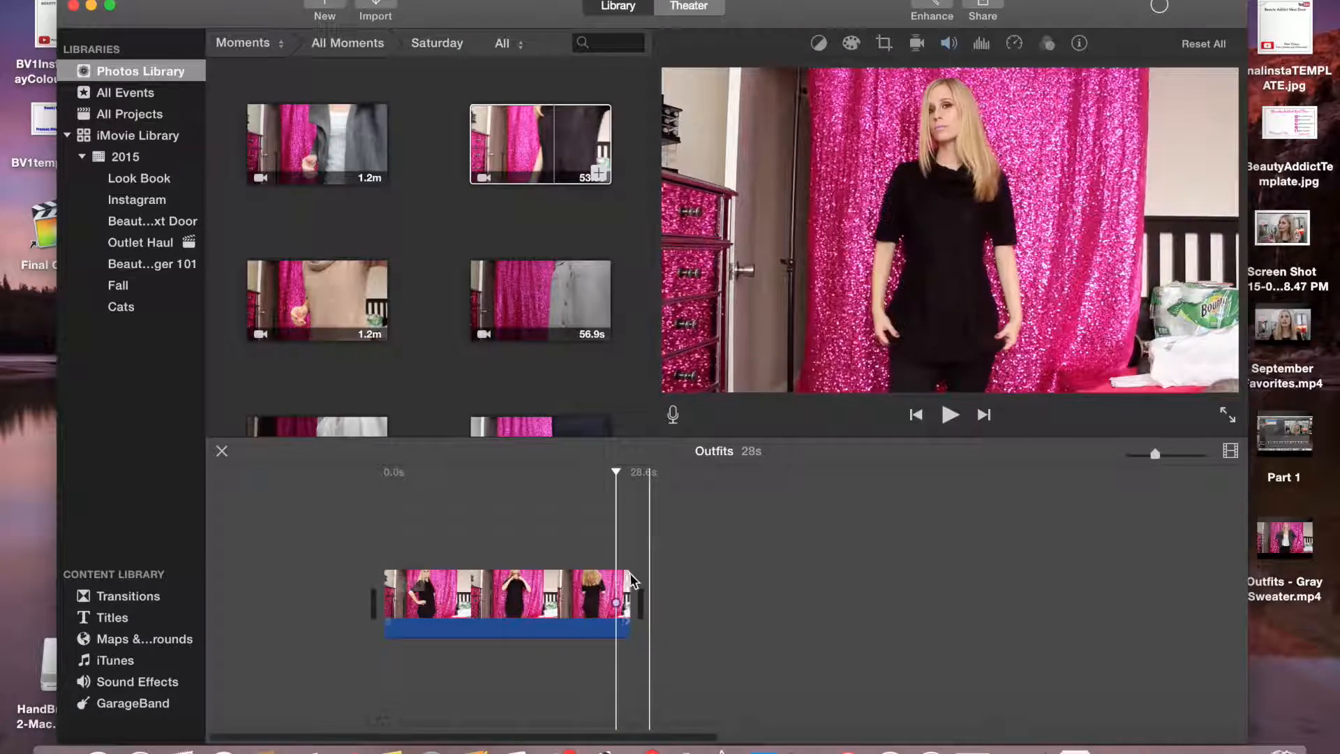
{"action": "left_click_drag", "start_coordinate": [630, 579], "coordinate": [617, 571]}
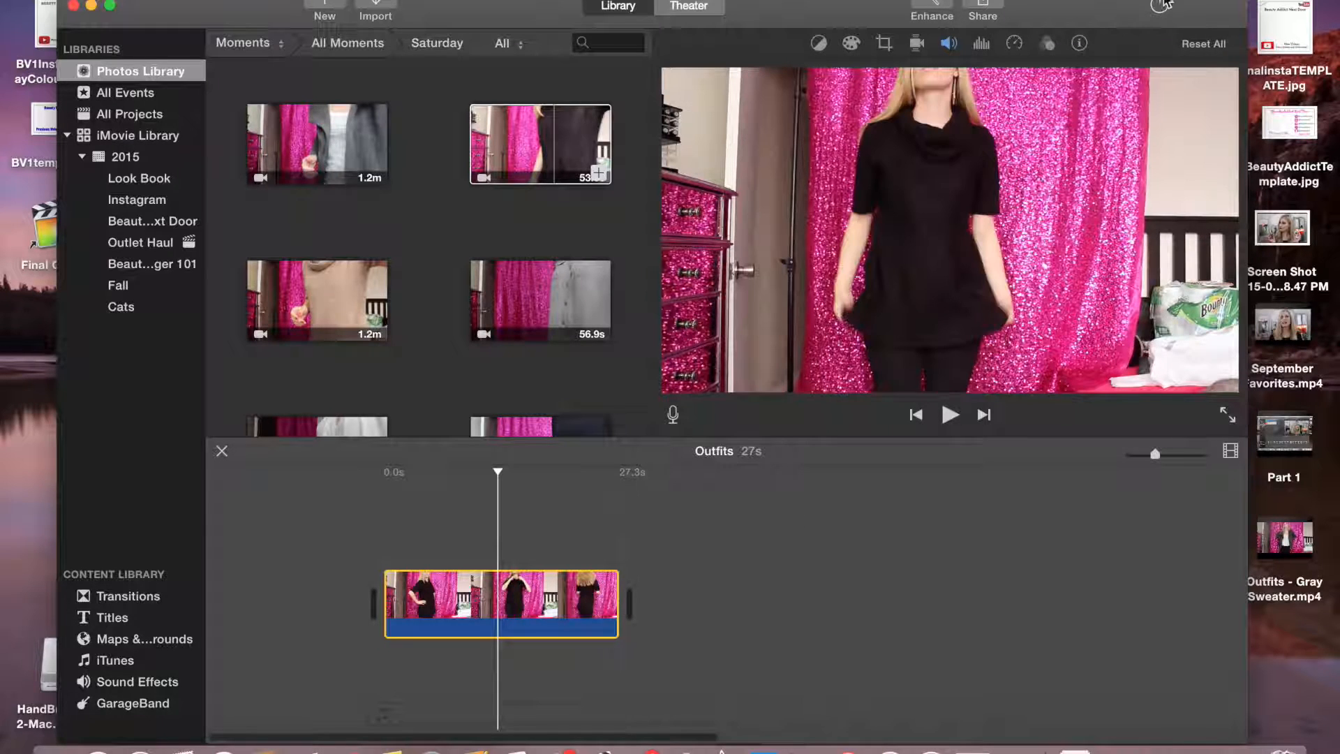
Export the movie as a file named "Outfits - Black Sweater" to the Desktop
{"action": "left_click", "coordinate": [983, 8]}
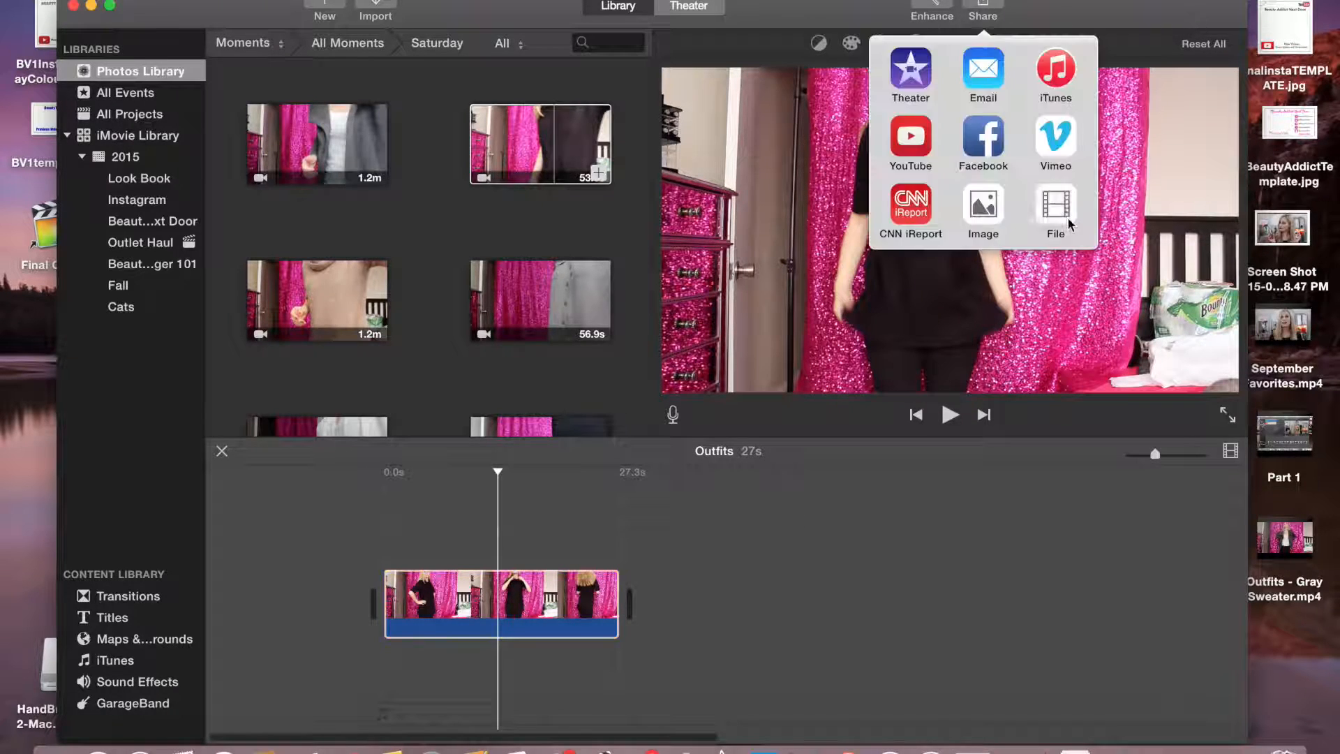
{"action": "left_click", "coordinate": [1053, 203]}
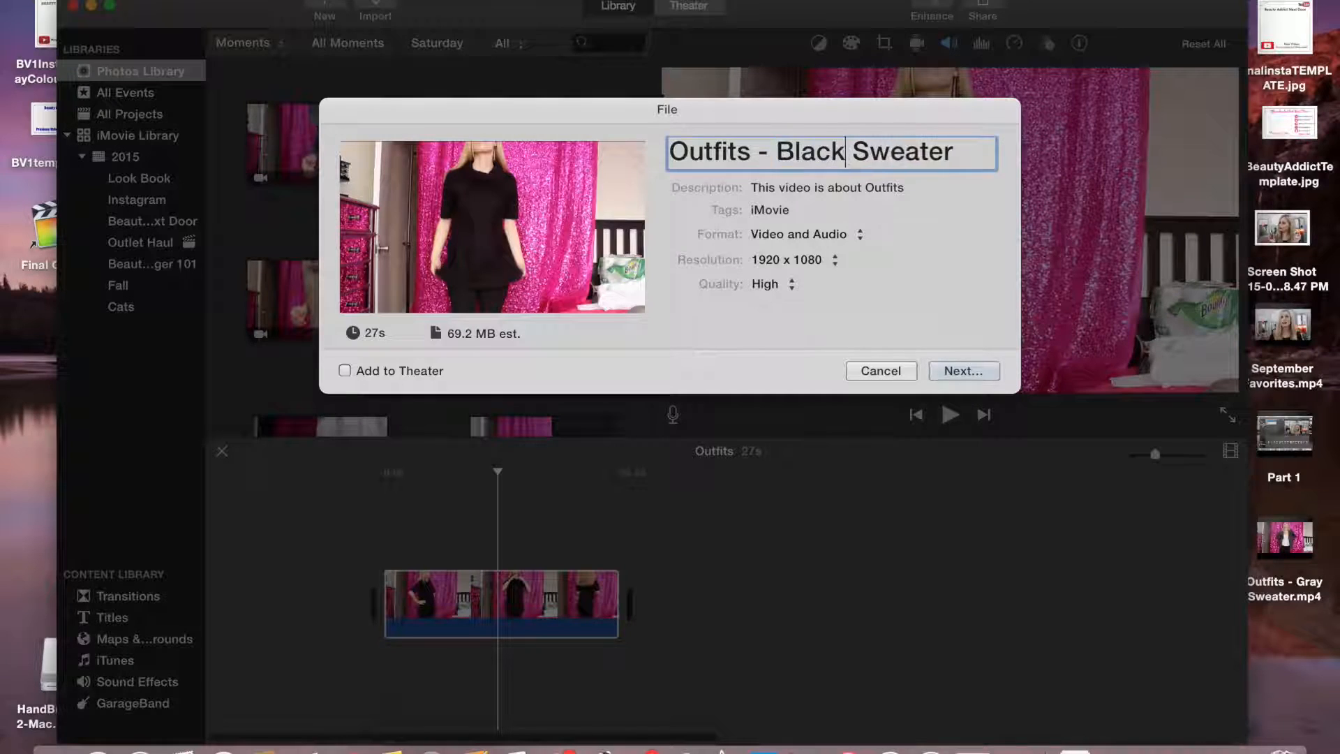
{"action": "key", "text": "Return"}
{"action": "left_click", "coordinate": [842, 239]}
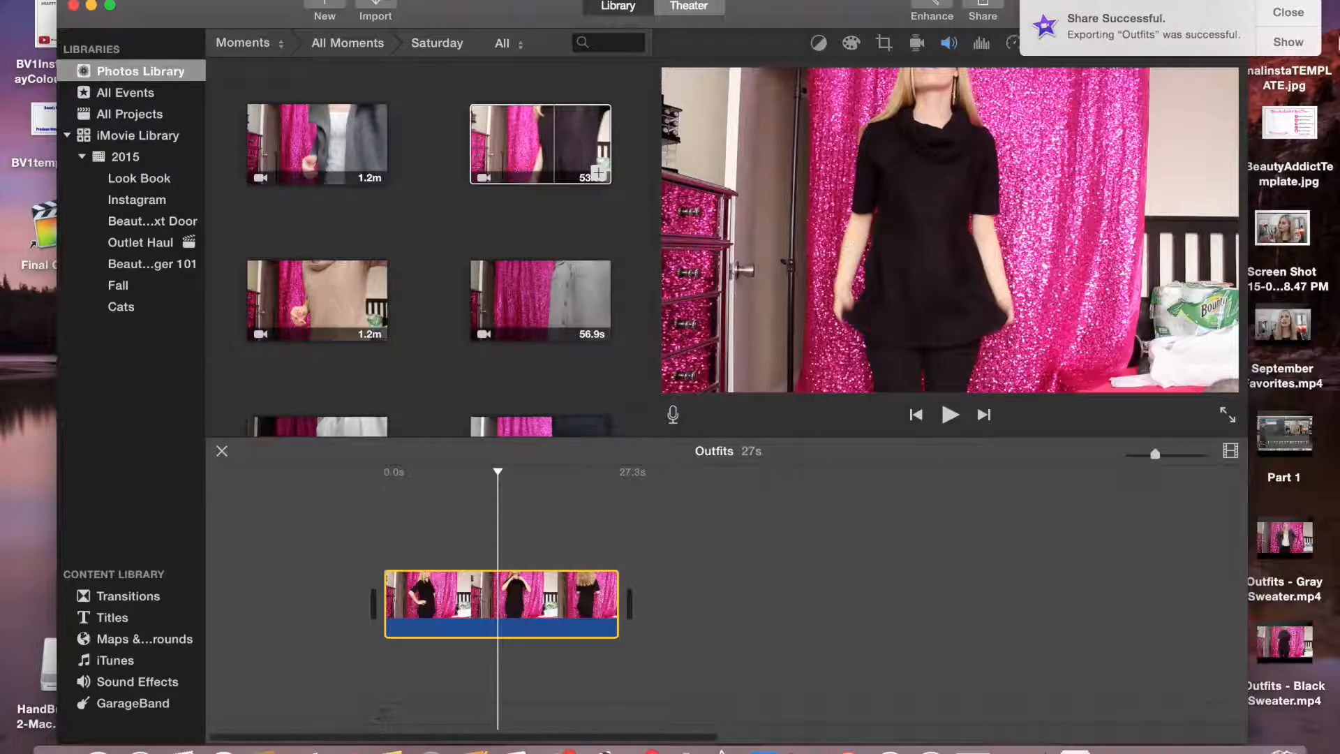
Delete the black sweater clip from the timeline
{"action": "key", "text": "Delete"}
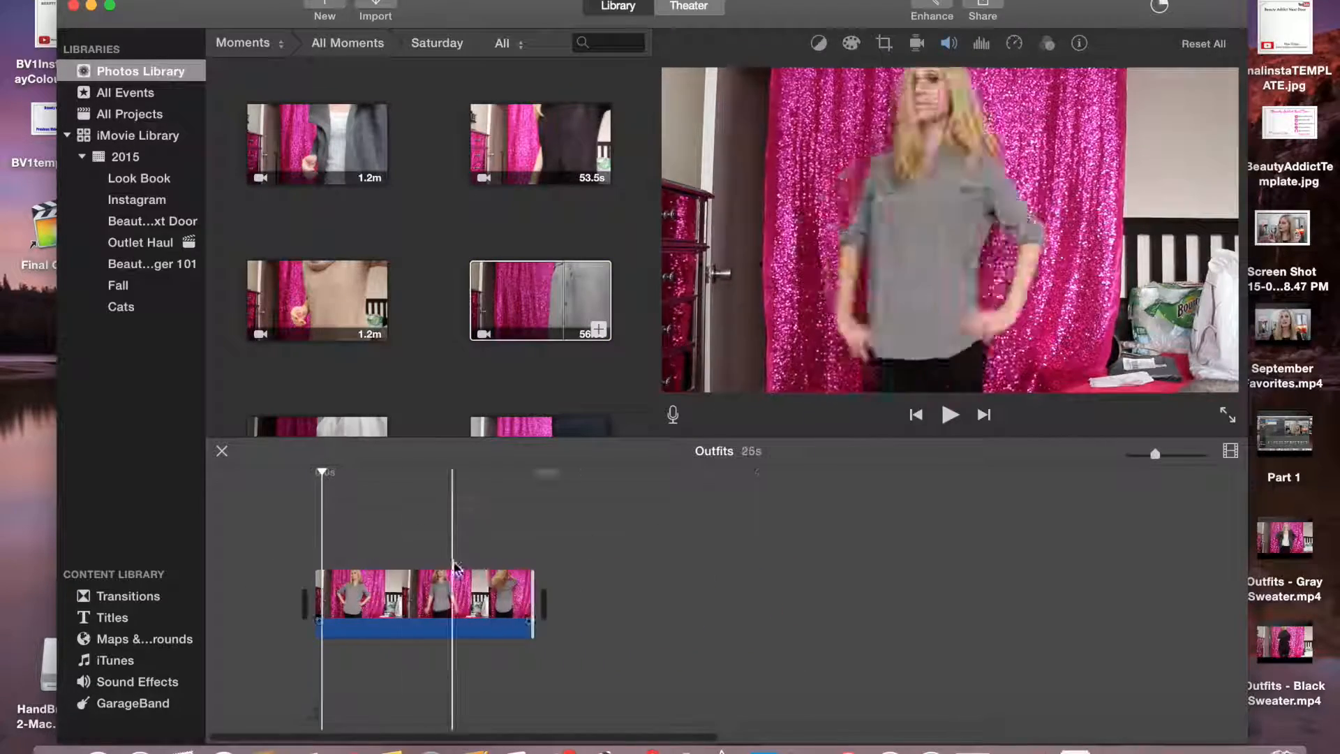
{"action": "key", "text": "alt+slash"}
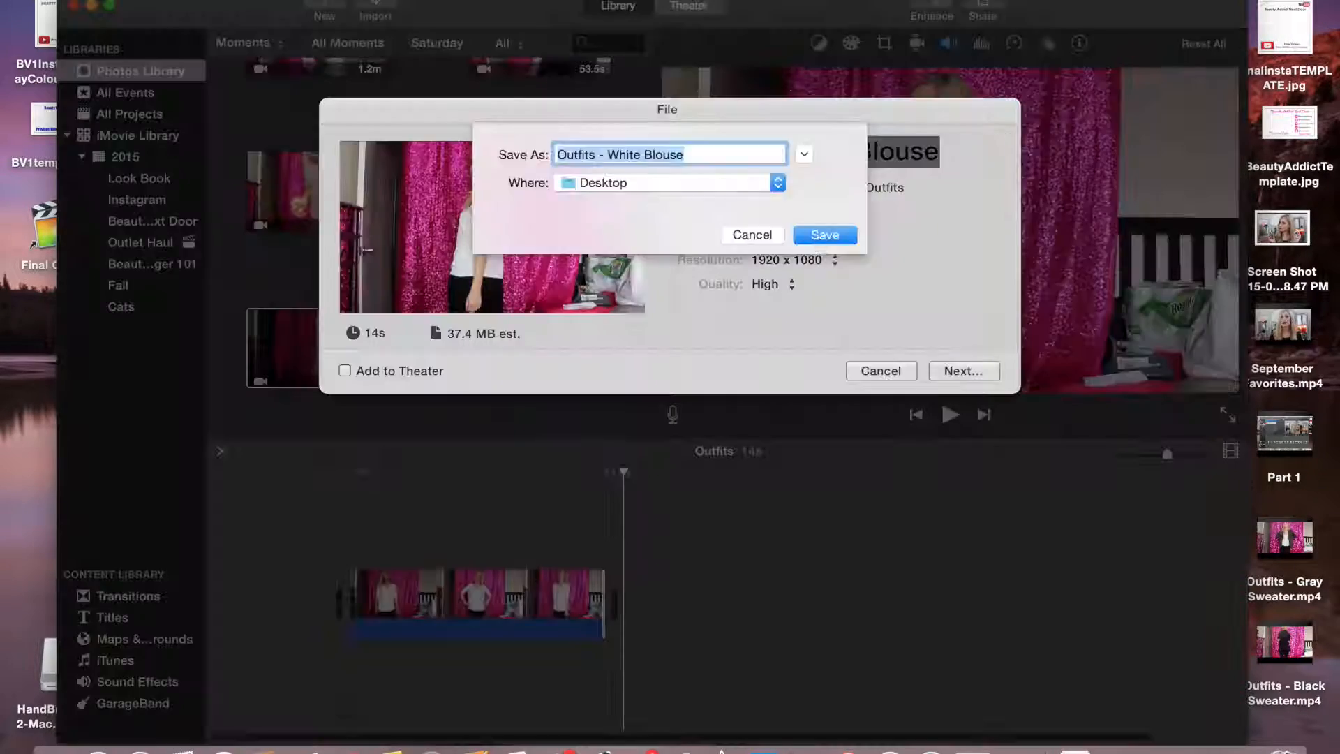
{"action": "left_click", "coordinate": [822, 236]}
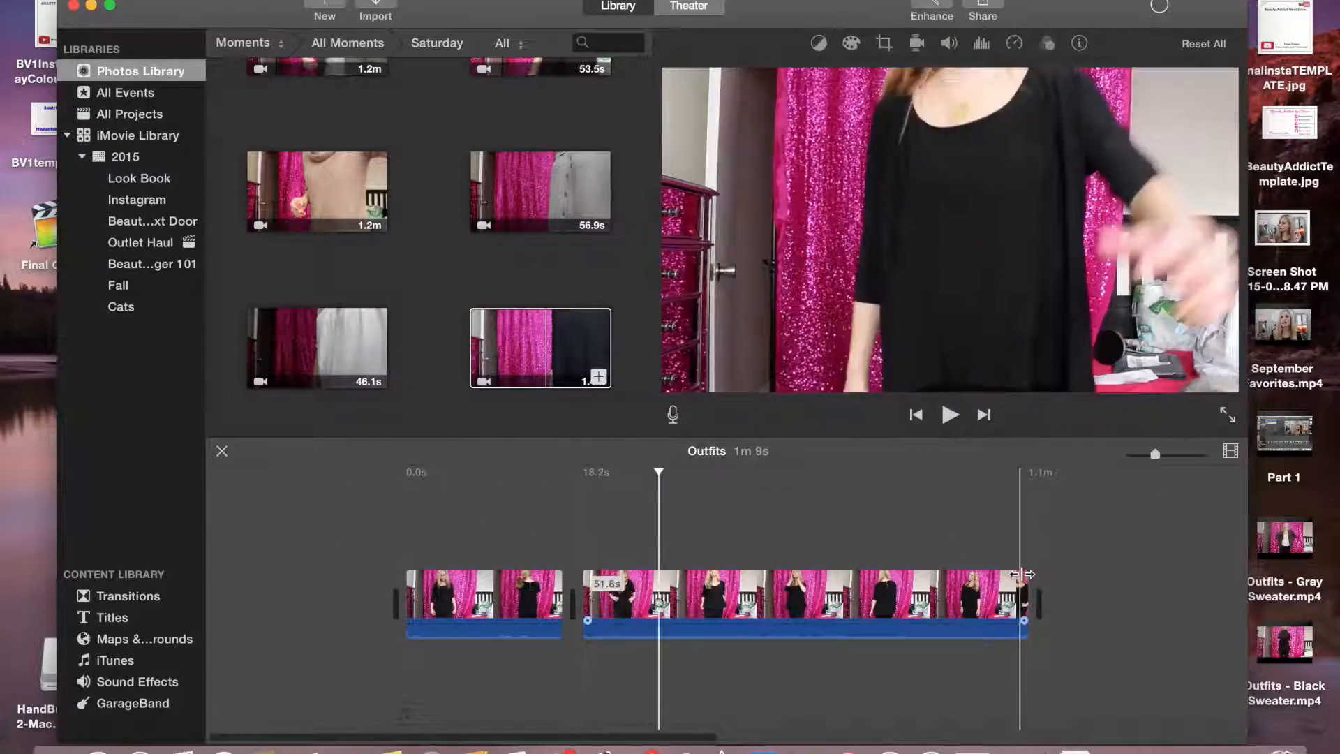
Trim the end and start of the two new timeline clips to shorten the movie
{"action": "left_click_drag", "start_coordinate": [1027, 593], "coordinate": [663, 594]}
{"action": "left_click_drag", "start_coordinate": [407, 594], "coordinate": [474, 594]}
{"action": "left_click_drag", "start_coordinate": [663, 593], "coordinate": [626, 594]}
Export the movie to a file, changing the title's ending to Black Top before saving
{"action": "left_click", "coordinate": [983, 7]}
{"action": "left_click", "coordinate": [1143, 210]}
{"action": "left_click", "coordinate": [942, 152]}
{"action": "key", "text": "BackSpace"}
{"action": "key", "text": "BackSpace"}
{"action": "key", "text": "BackSpace"}
{"action": "key", "text": "BackSpace"}
{"action": "key", "text": "BackSpace"}
{"action": "key", "text": "BackSpace"}
{"action": "key", "text": "BackSpace"}
{"action": "key", "text": "BackSpace"}
{"action": "key", "text": "BackSpace"}
{"action": "key", "text": "BackSpace"}
{"action": "key", "text": "BackSpace"}
{"action": "key", "text": "BackSpace"}
{"action": "type", "text": "Black Top"}
{"action": "key", "text": "Return"}
{"action": "left_click", "coordinate": [821, 237]}
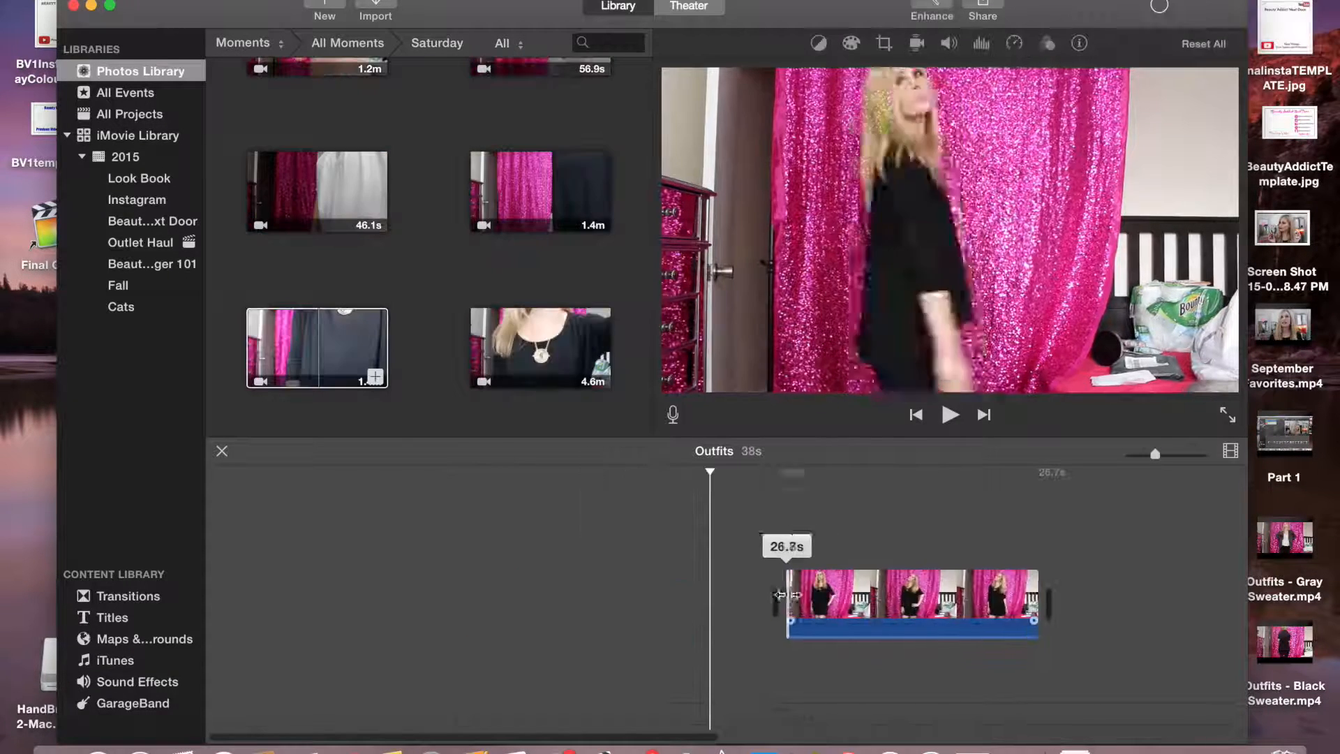
Clear the timeline, add the watch clip, trim its start, and preview it
{"action": "left_click_drag", "start_coordinate": [788, 599], "coordinate": [914, 605]}
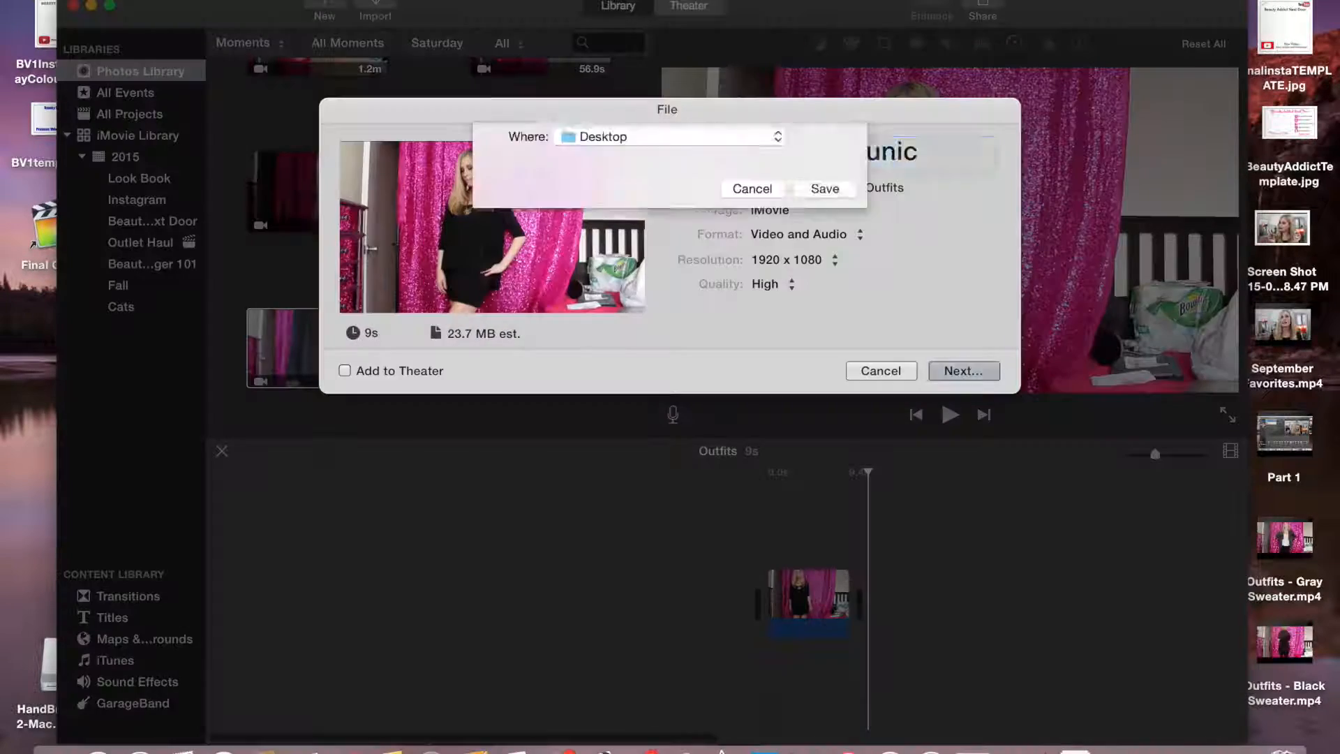
{"action": "left_click", "coordinate": [823, 188]}
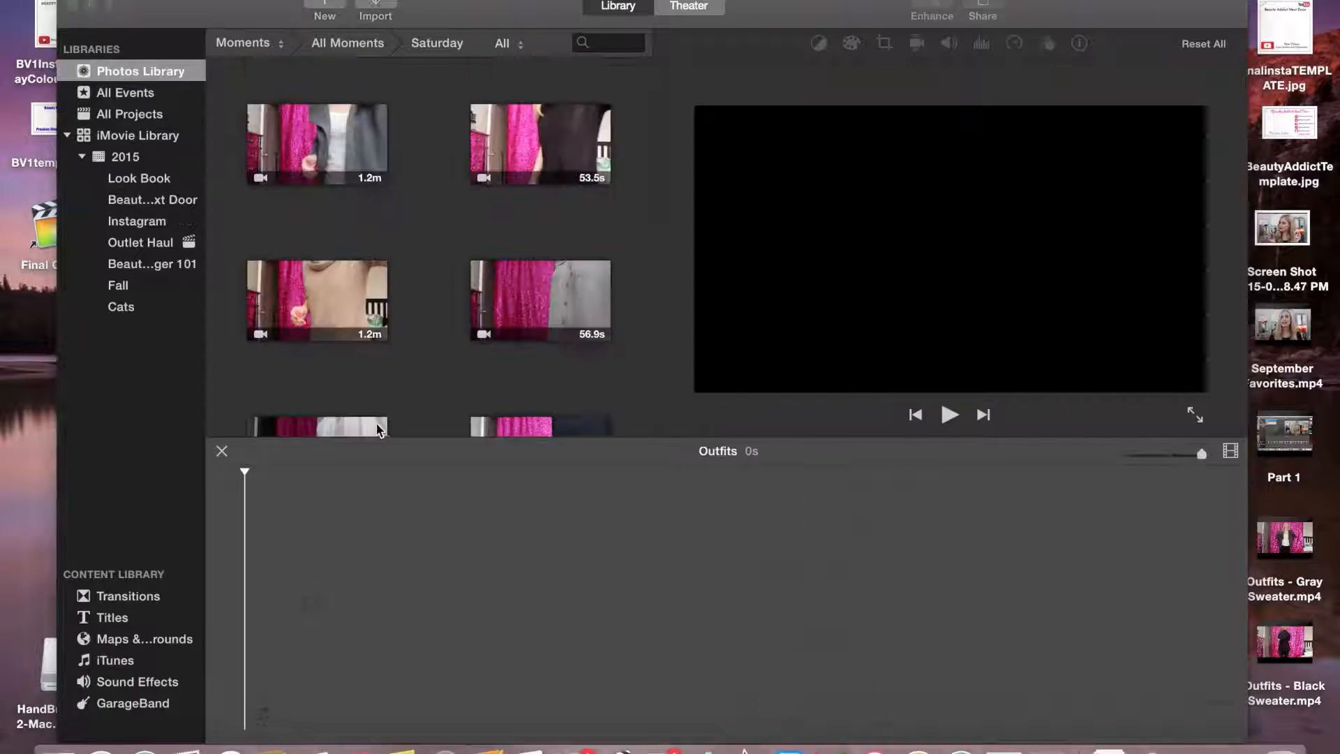
{"action": "left_click_drag", "start_coordinate": [318, 349], "coordinate": [414, 556]}
{"action": "left_click_drag", "start_coordinate": [265, 599], "coordinate": [894, 595]}
{"action": "left_click", "coordinate": [950, 414]}
{"action": "left_click", "coordinate": [951, 416]}
Crop the watch clip tighter on the watch and export it as "Outfits - watch" to the Desktop
{"action": "left_click", "coordinate": [885, 43]}
{"action": "left_click", "coordinate": [773, 76]}
{"action": "left_click_drag", "start_coordinate": [696, 391], "coordinate": [739, 361]}
{"action": "left_click", "coordinate": [1207, 76]}
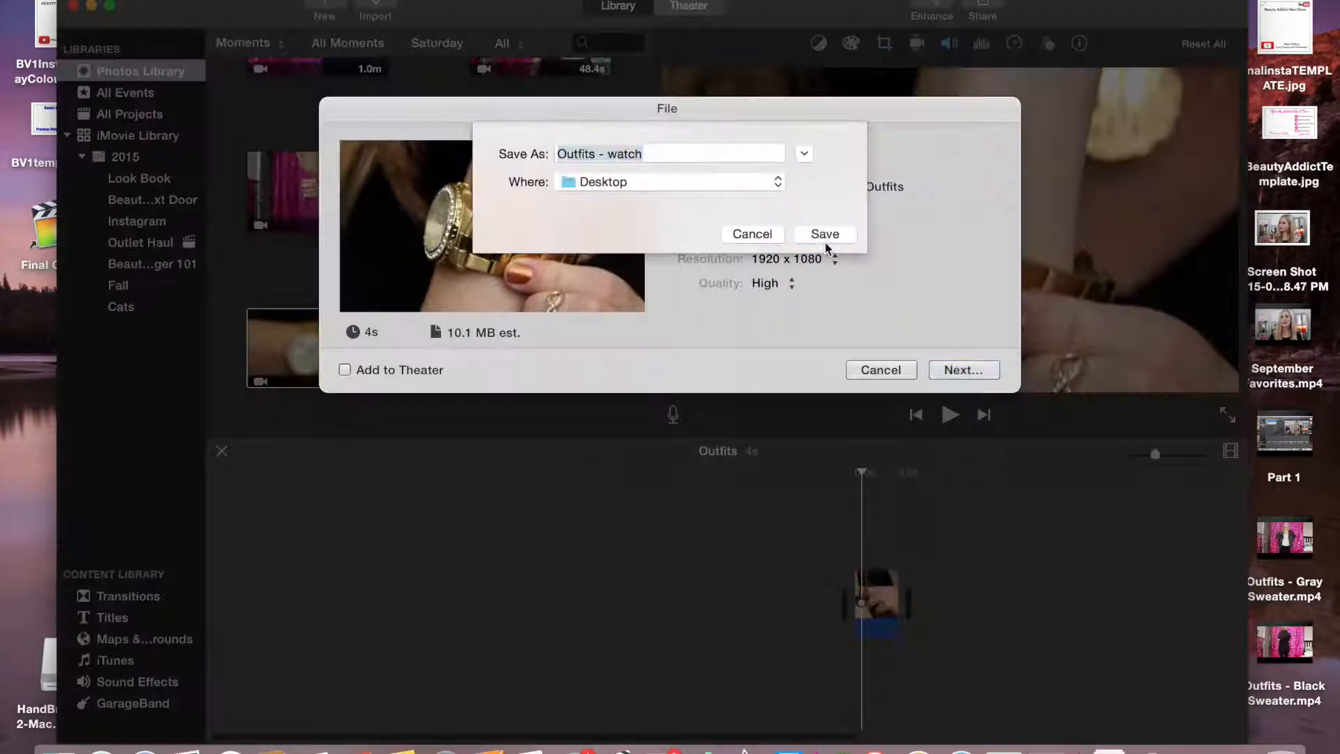
{"action": "left_click", "coordinate": [825, 230]}
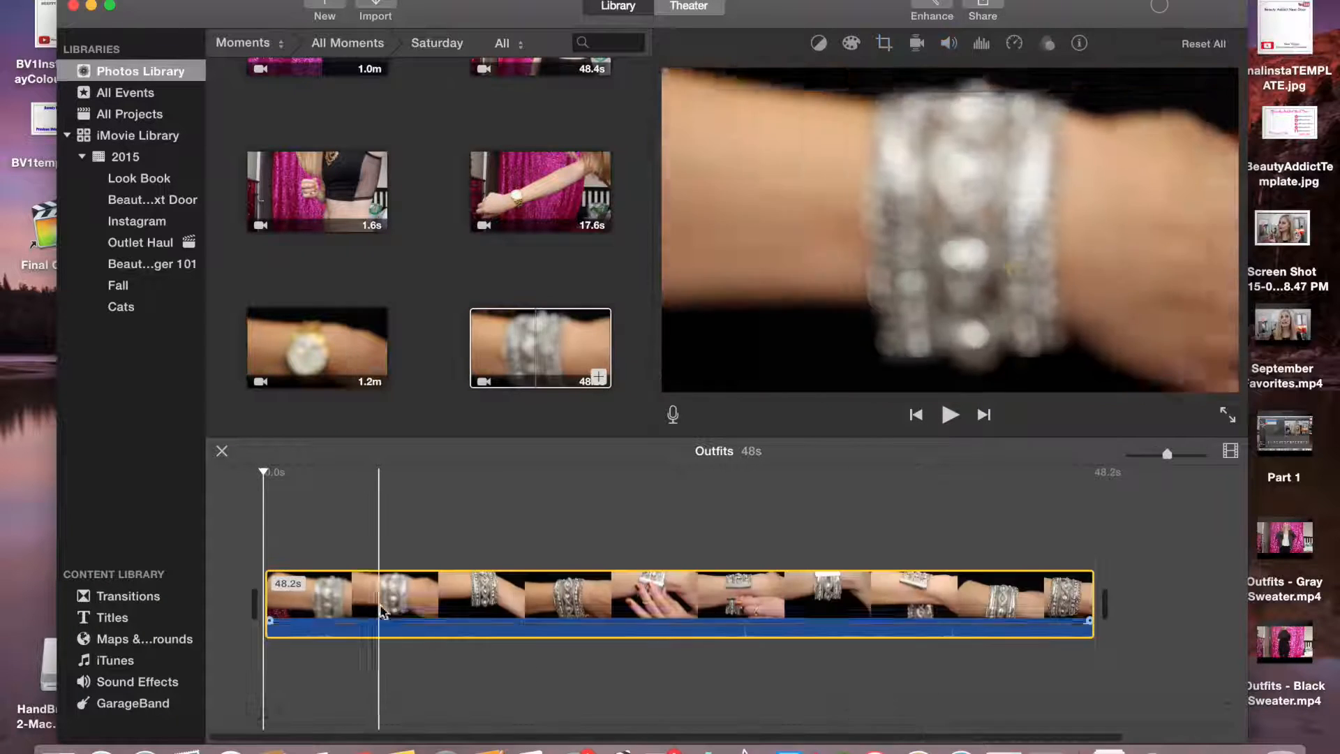
Add the bracelet clip to the timeline and trim it to about 13 s
{"action": "left_click_drag", "start_coordinate": [269, 590], "coordinate": [724, 590]}
{"action": "left_click_drag", "start_coordinate": [1094, 593], "coordinate": [953, 593]}
{"action": "left_click", "coordinate": [875, 594]}
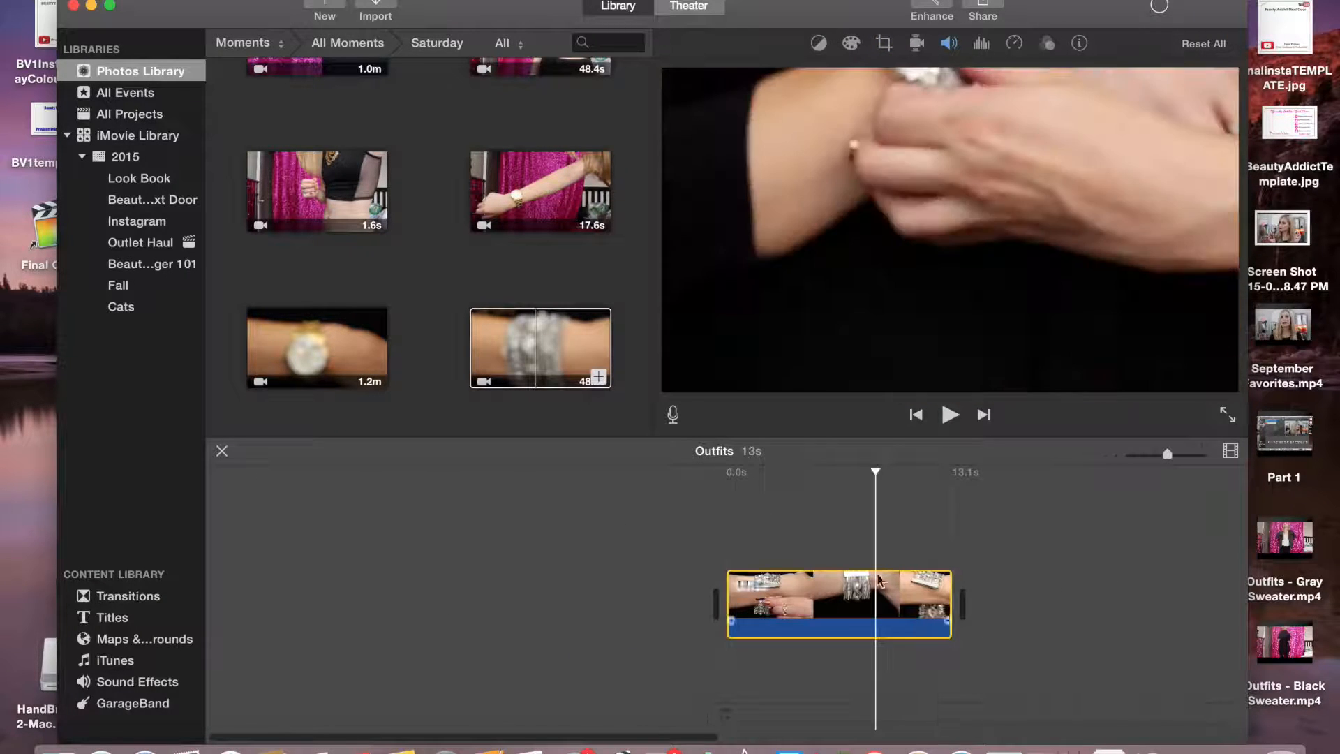
Export the bracelet movie to a file on the Desktop
{"action": "left_click", "coordinate": [987, 6]}
{"action": "left_click", "coordinate": [1054, 210]}
{"action": "left_click", "coordinate": [775, 150]}
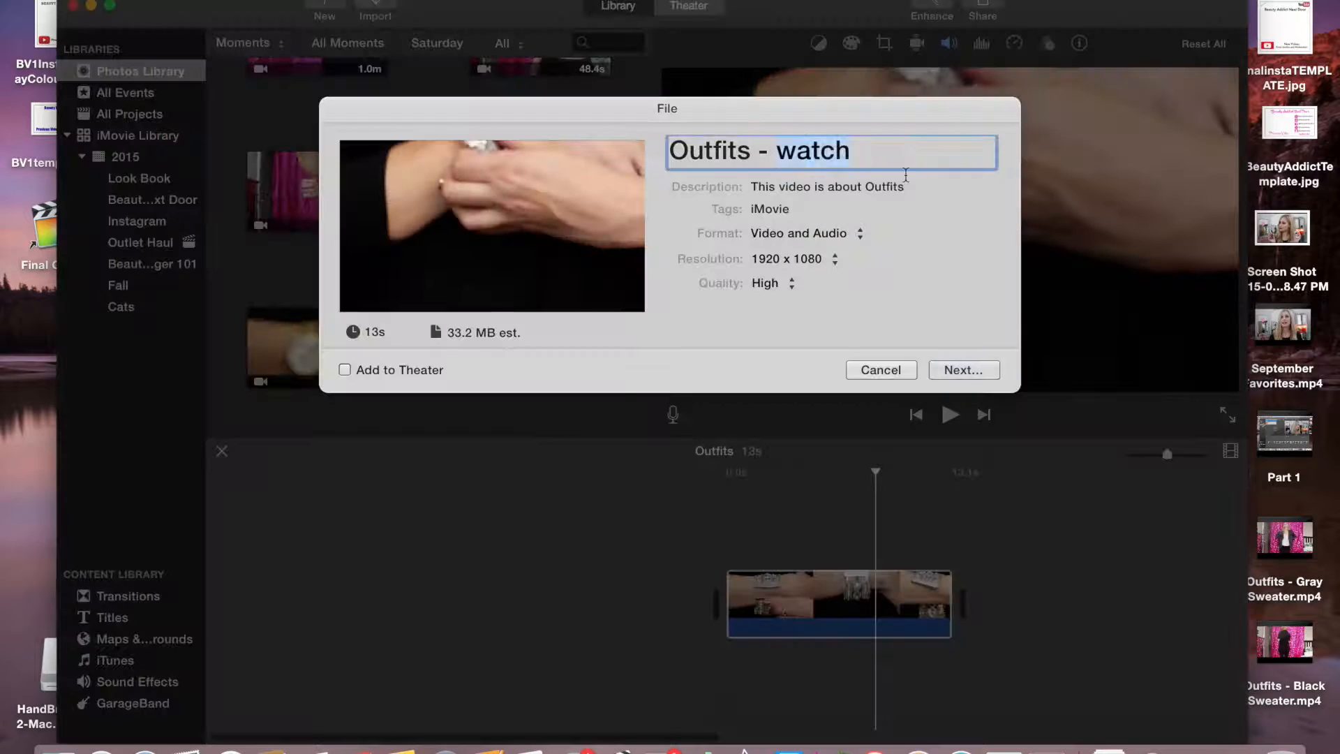
{"action": "key", "text": "Return"}
{"action": "left_click", "coordinate": [811, 236]}
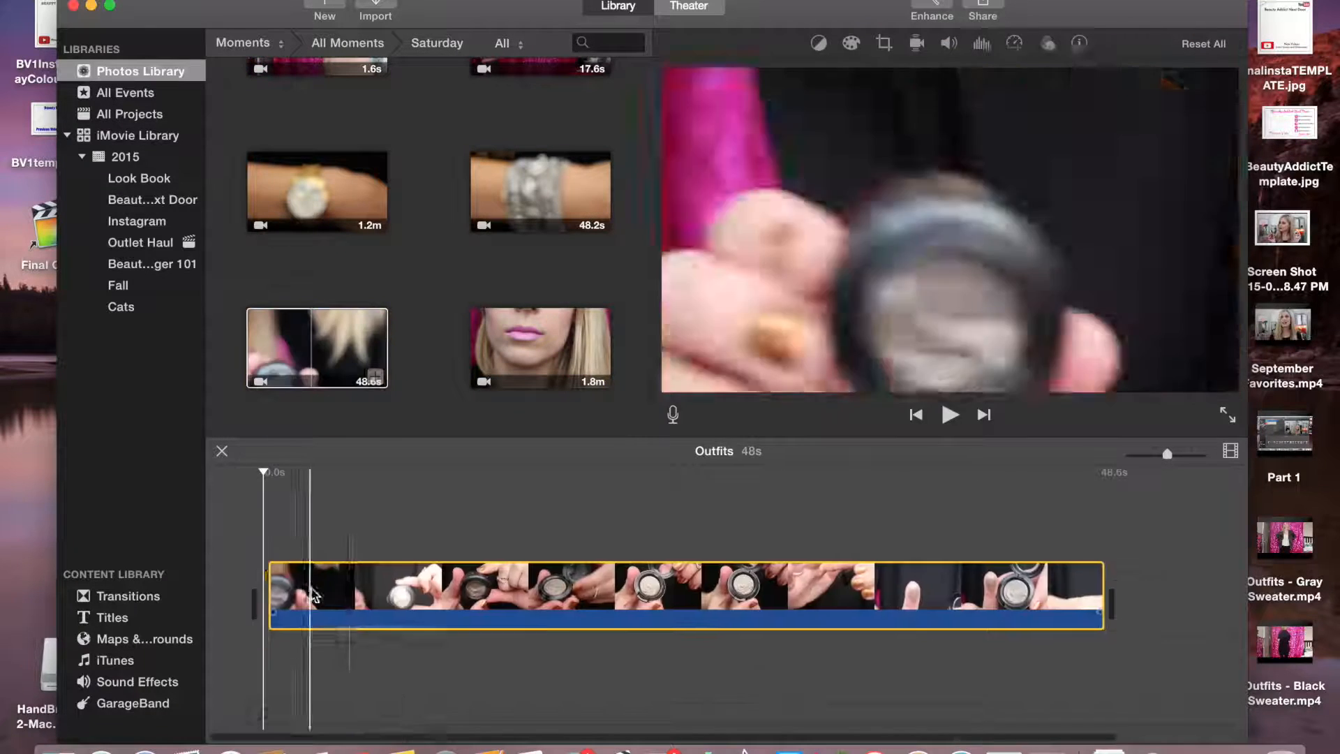
Add the eyeshadow clip to the timeline and split it into three parts, previewing playback
{"action": "left_click_drag", "start_coordinate": [269, 597], "coordinate": [633, 597]}
{"action": "key", "text": "super+b"}
{"action": "left_click_drag", "start_coordinate": [751, 600], "coordinate": [1006, 588]}
{"action": "left_click", "coordinate": [953, 421]}
{"action": "left_click", "coordinate": [953, 421]}
{"action": "key", "text": "super+b"}
{"action": "left_click", "coordinate": [951, 419]}
{"action": "left_click", "coordinate": [951, 419]}
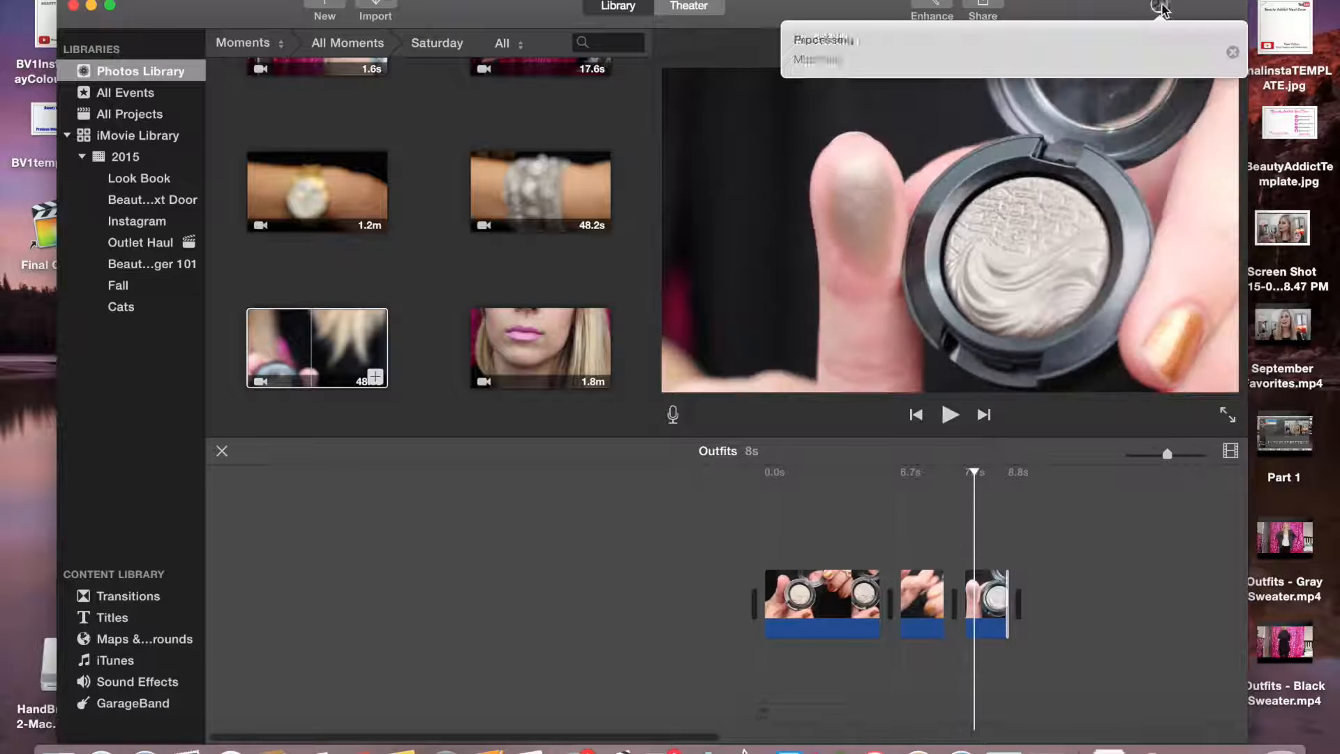
Export the eyeshadow movie to a file
{"action": "left_click", "coordinate": [983, 8]}
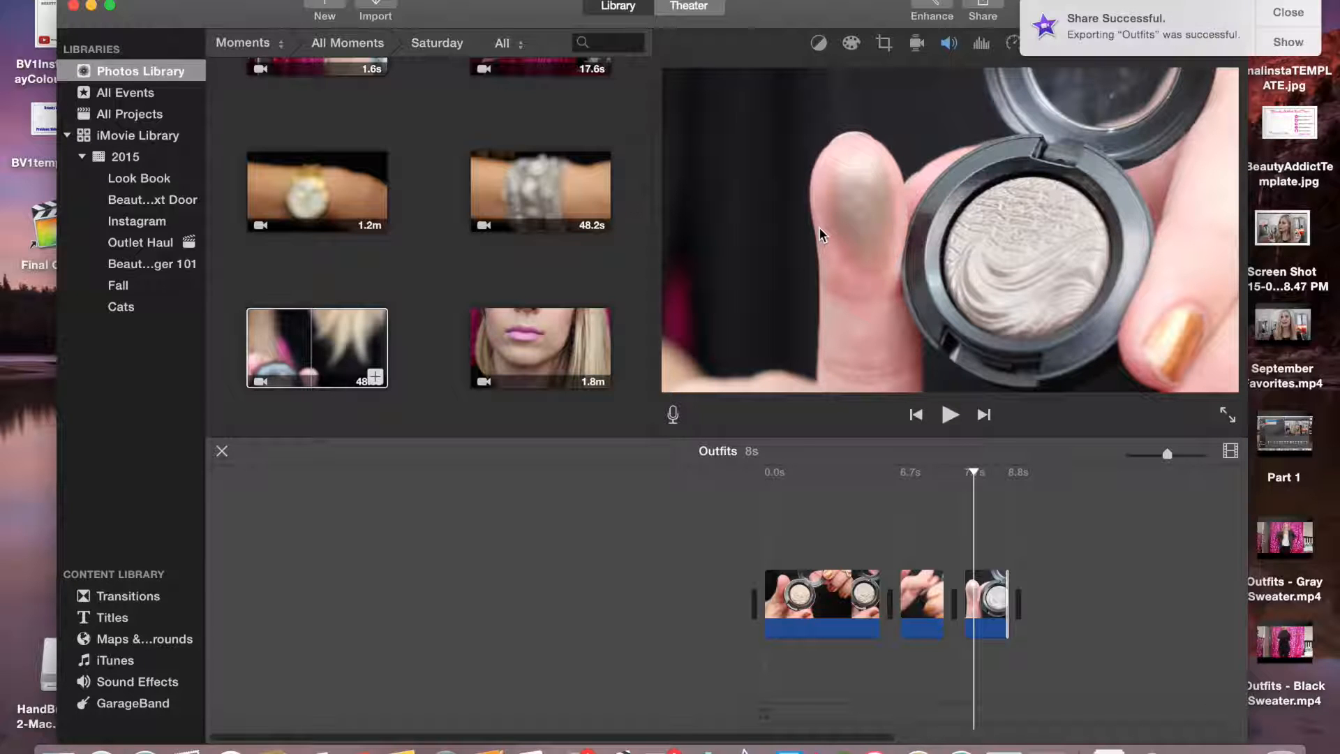
Arrange the exported Outfits video files together on the Desktop
{"action": "left_click_drag", "start_coordinate": [797, 2], "coordinate": [665, 541]}
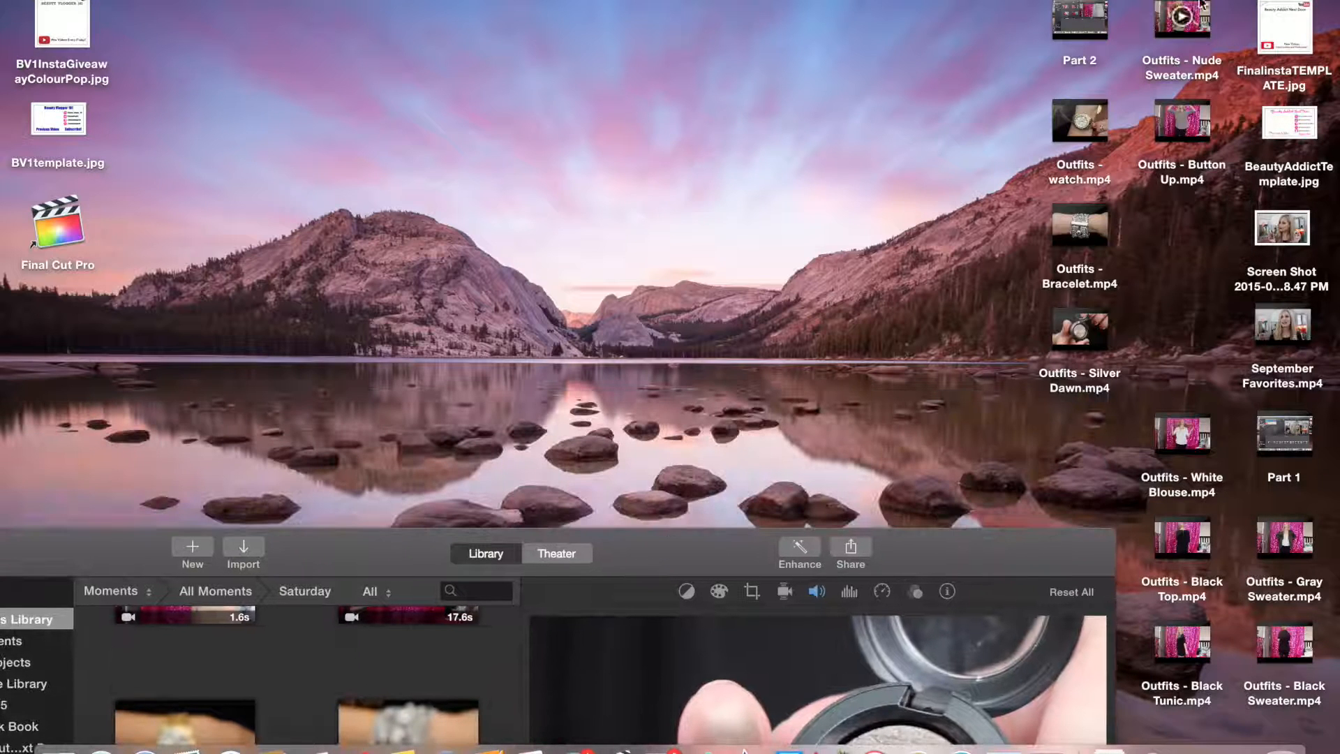
{"action": "left_click_drag", "start_coordinate": [1218, 85], "coordinate": [743, 111]}
{"action": "left_click_drag", "start_coordinate": [1182, 122], "coordinate": [802, 48]}
{"action": "left_click_drag", "start_coordinate": [1090, 120], "coordinate": [710, 153]}
{"action": "left_click_drag", "start_coordinate": [1092, 220], "coordinate": [819, 141]}
{"action": "left_click_drag", "start_coordinate": [1096, 325], "coordinate": [923, 130]}
{"action": "left_click_drag", "start_coordinate": [1198, 436], "coordinate": [900, 32]}
{"action": "left_click_drag", "start_coordinate": [1185, 557], "coordinate": [737, 278]}
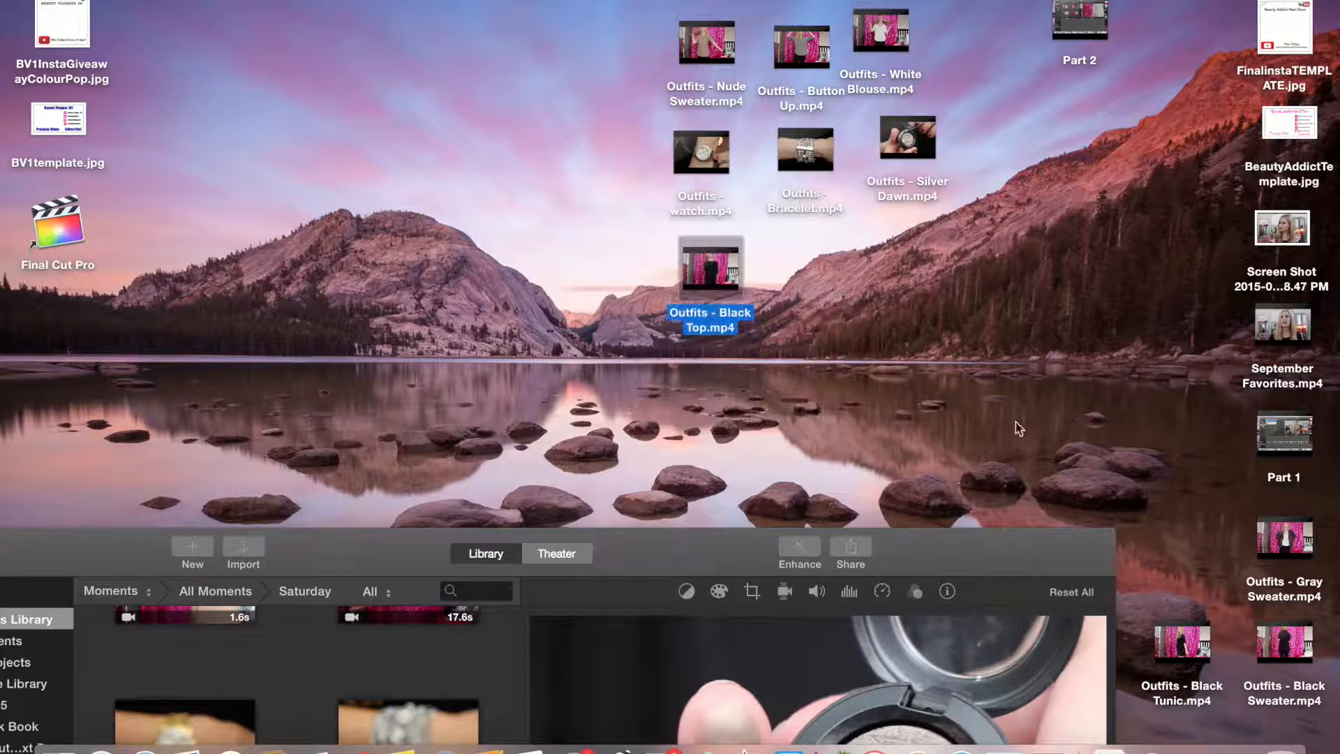
{"action": "left_click_drag", "start_coordinate": [1307, 537], "coordinate": [826, 264]}
{"action": "left_click_drag", "start_coordinate": [1172, 642], "coordinate": [780, 274]}
{"action": "left_click_drag", "start_coordinate": [975, 272], "coordinate": [905, 276]}
{"action": "left_click_drag", "start_coordinate": [1288, 663], "coordinate": [595, 68]}
{"action": "left_click_drag", "start_coordinate": [671, 574], "coordinate": [684, 633]}
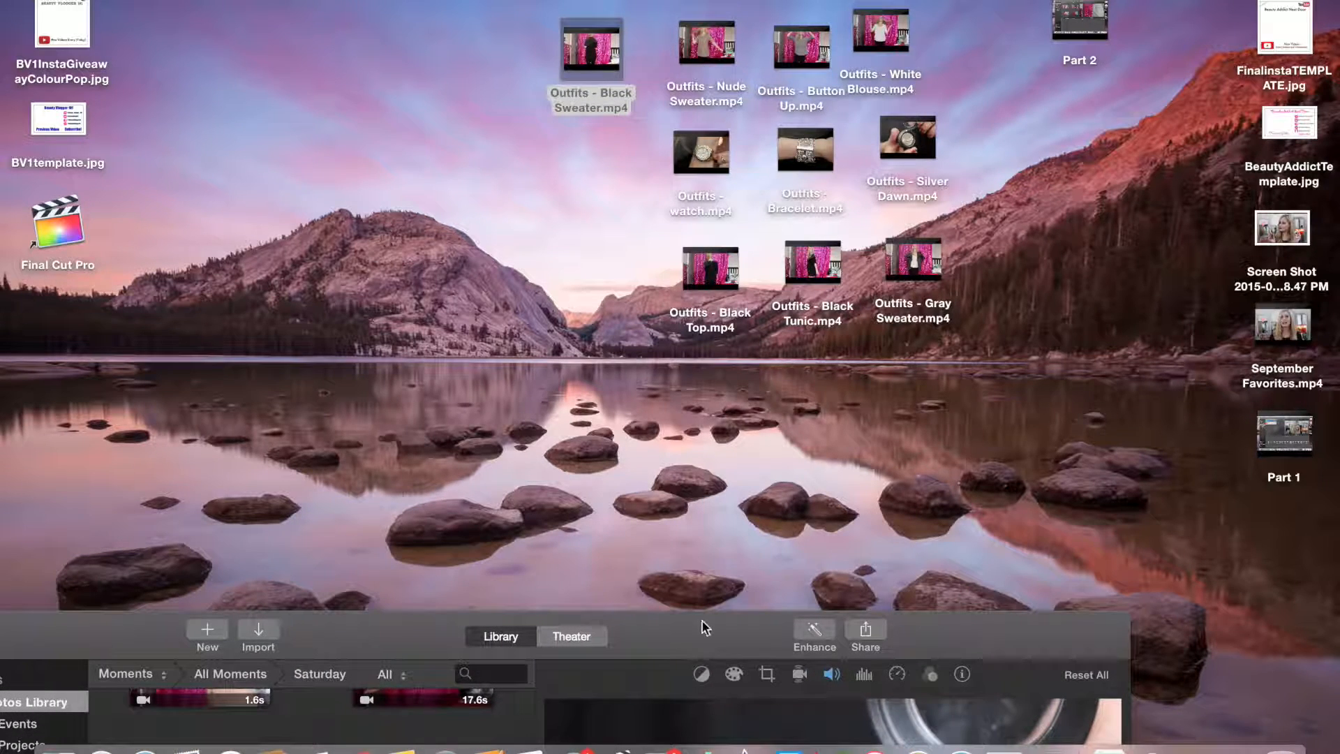
{"action": "left_click_drag", "start_coordinate": [691, 637], "coordinate": [825, 5]}
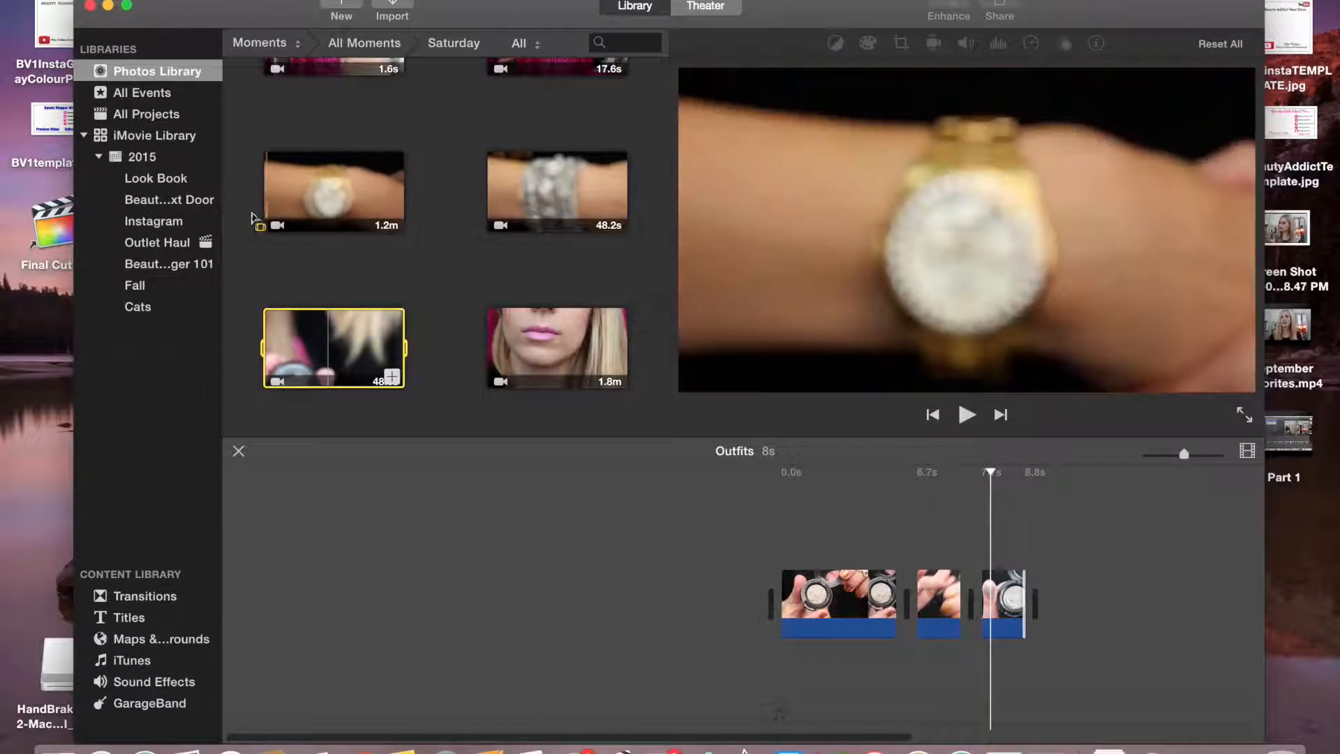
Open the Outlet Haul event and select its used clips
{"action": "left_click", "coordinate": [172, 199]}
{"action": "left_click", "coordinate": [174, 243]}
{"action": "left_click", "coordinate": [166, 223]}
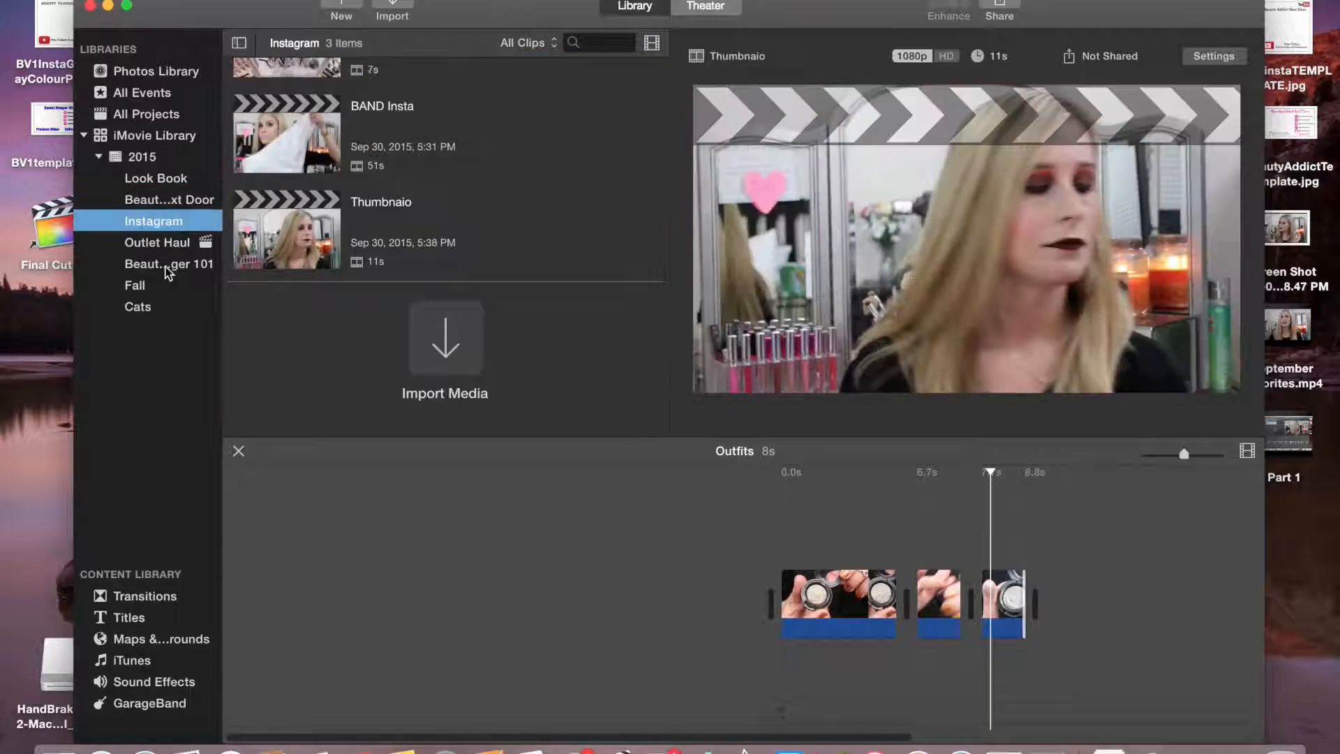
{"action": "left_click", "coordinate": [167, 245]}
{"action": "left_click", "coordinate": [318, 190]}
Move the used outfit and accessory clips in the Outlet Haul event to the Trash
{"action": "left_click", "coordinate": [118, 0]}
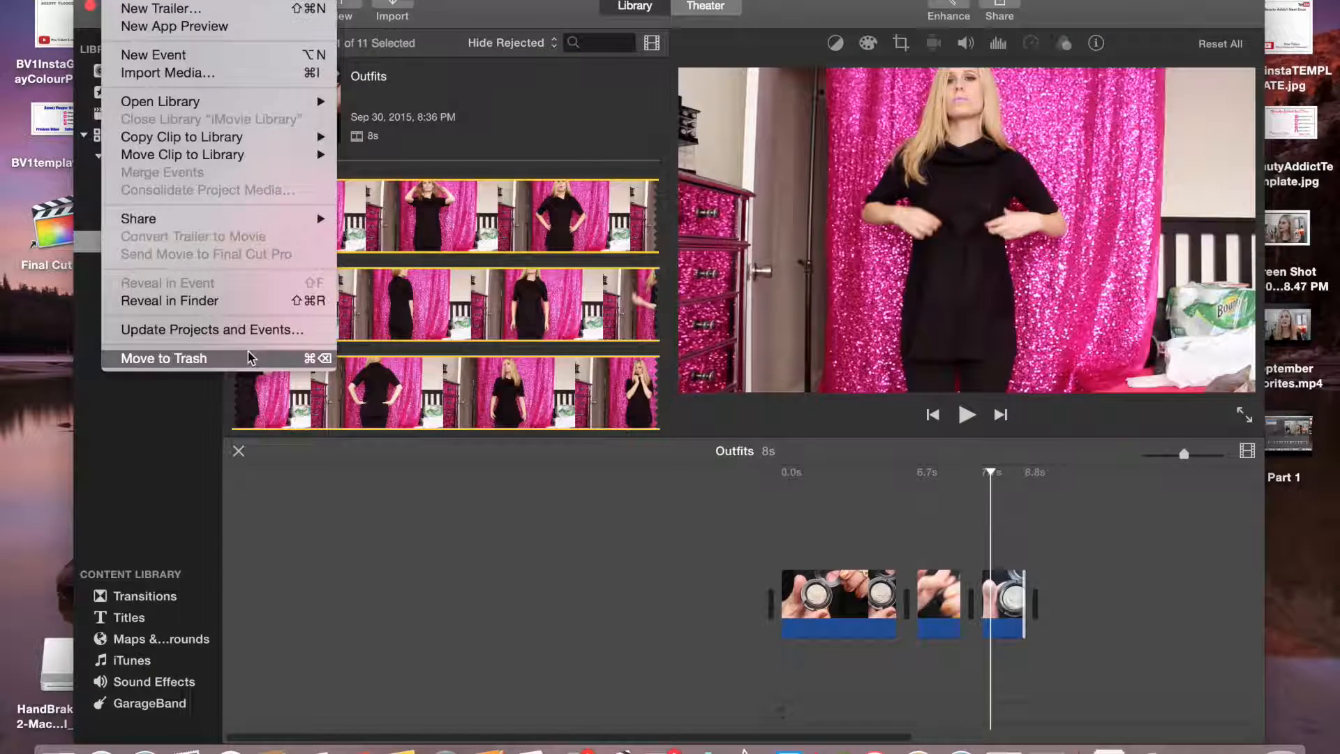
{"action": "left_click", "coordinate": [249, 358]}
{"action": "key", "text": "Return"}
{"action": "left_click", "coordinate": [117, 0]}
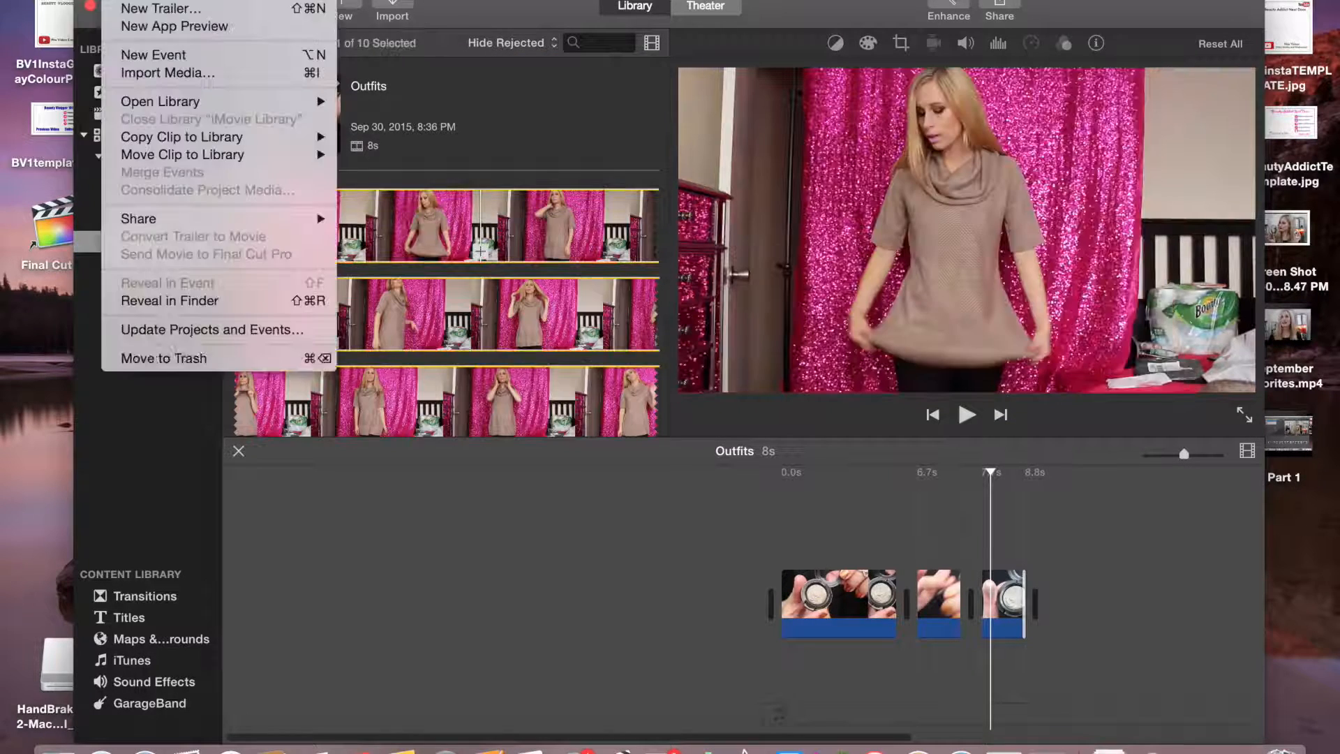
{"action": "left_click", "coordinate": [248, 357]}
{"action": "left_click", "coordinate": [116, 2]}
{"action": "left_click", "coordinate": [247, 357]}
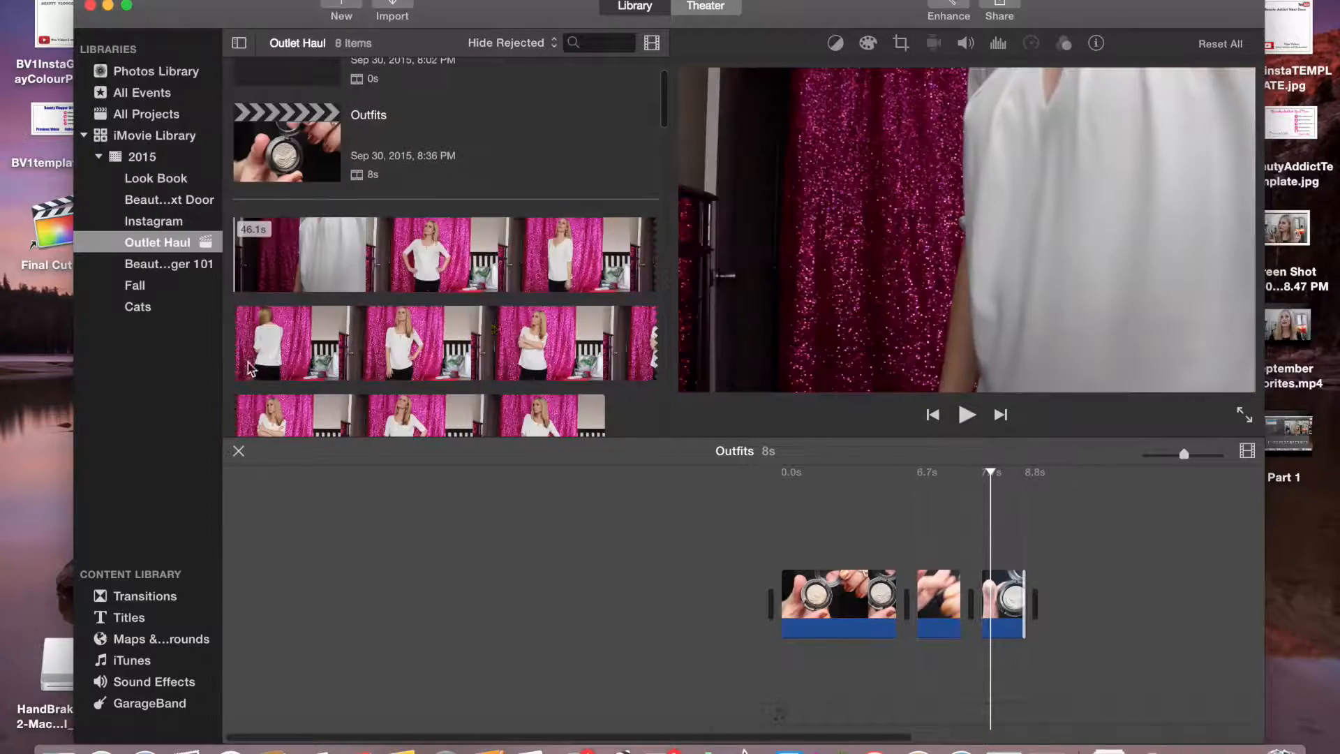
{"action": "left_click", "coordinate": [115, 2]}
{"action": "left_click", "coordinate": [247, 356]}
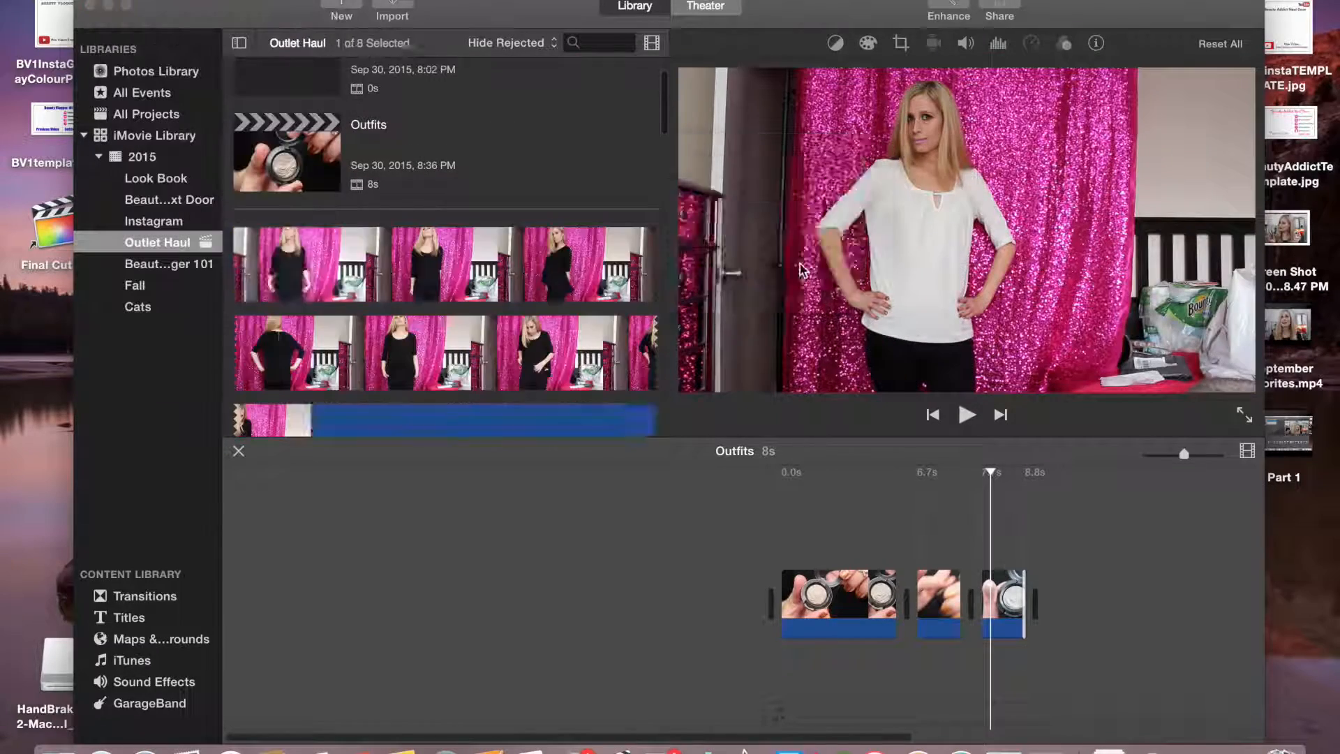
{"action": "left_click", "coordinate": [115, 2]}
{"action": "left_click", "coordinate": [236, 358]}
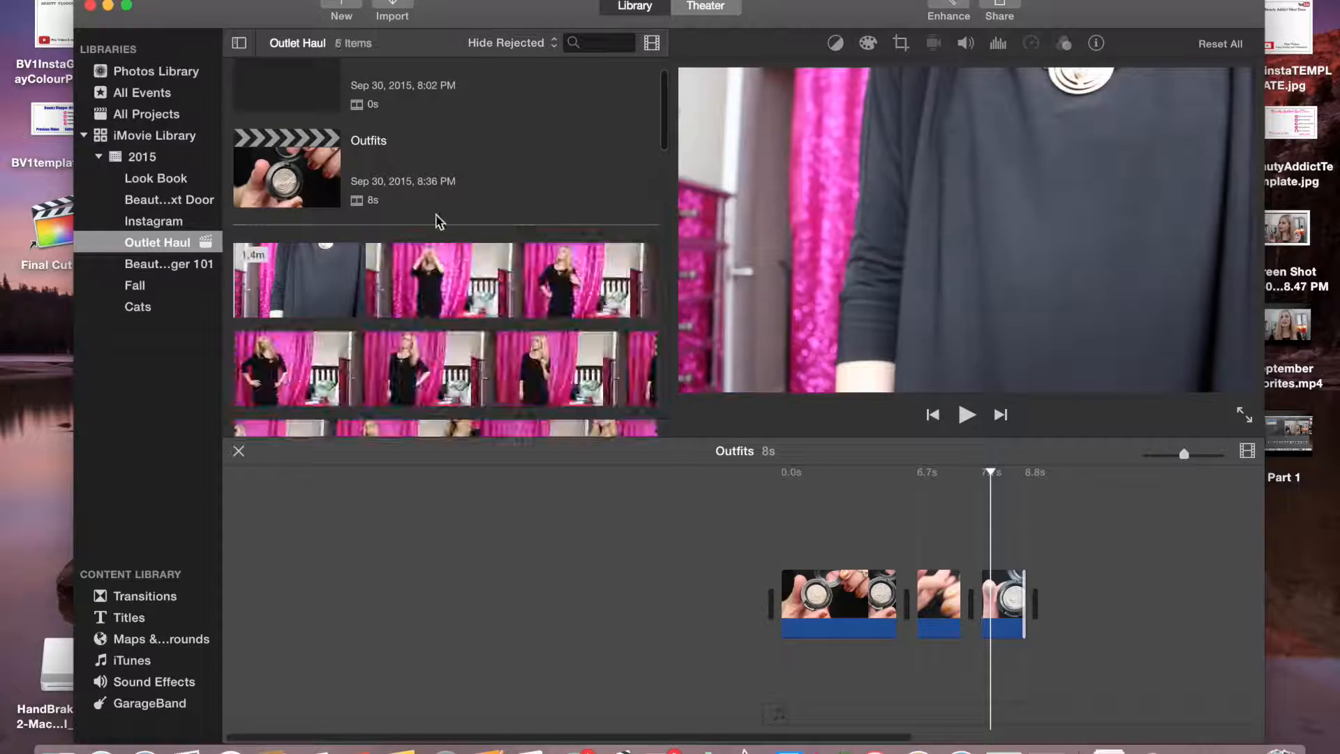
{"action": "left_click", "coordinate": [115, 2]}
{"action": "left_click", "coordinate": [237, 358]}
{"action": "left_click", "coordinate": [342, 341]}
{"action": "left_click", "coordinate": [115, 2]}
{"action": "left_click", "coordinate": [238, 358]}
{"action": "key", "text": "Return"}
{"action": "left_click", "coordinate": [602, 292]}
{"action": "left_click", "coordinate": [116, 2]}
{"action": "left_click", "coordinate": [237, 358]}
{"action": "key", "text": "Return"}
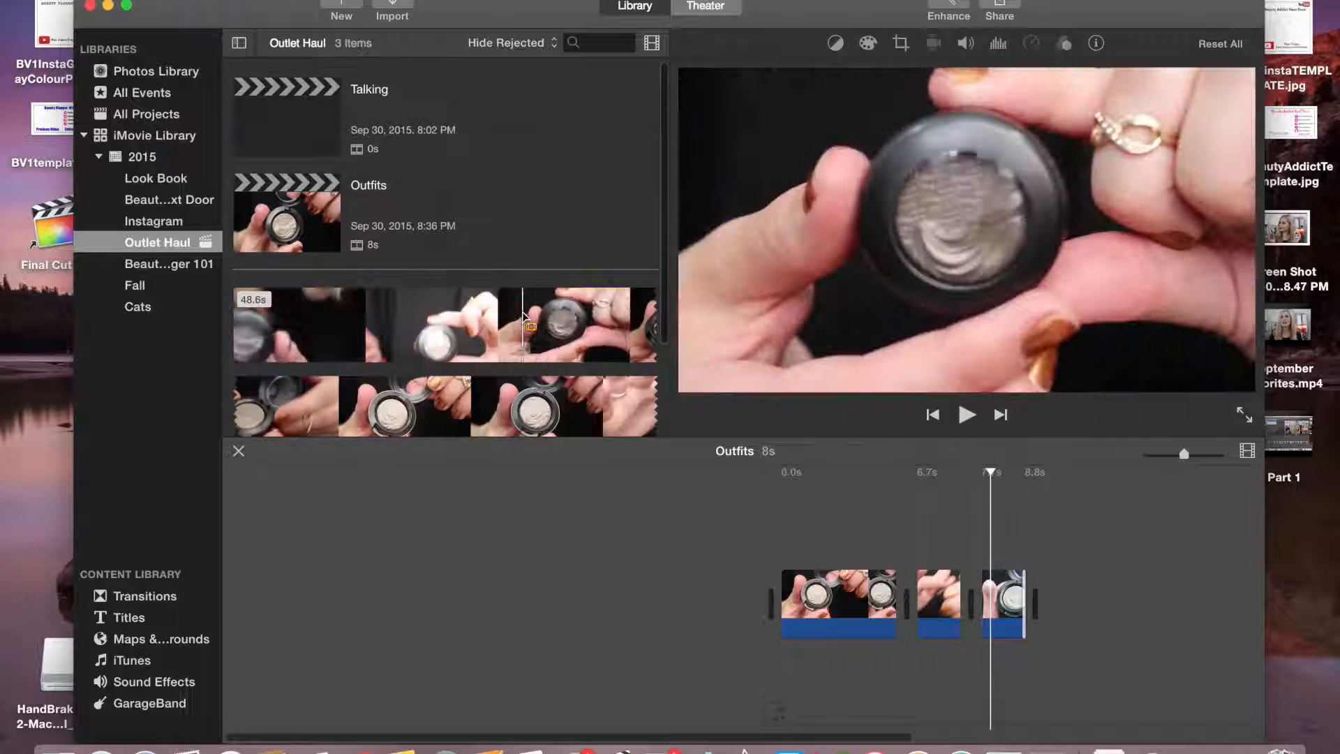
Move the Outfits project to the Trash
{"action": "left_click", "coordinate": [115, 2]}
{"action": "left_click", "coordinate": [313, 231]}
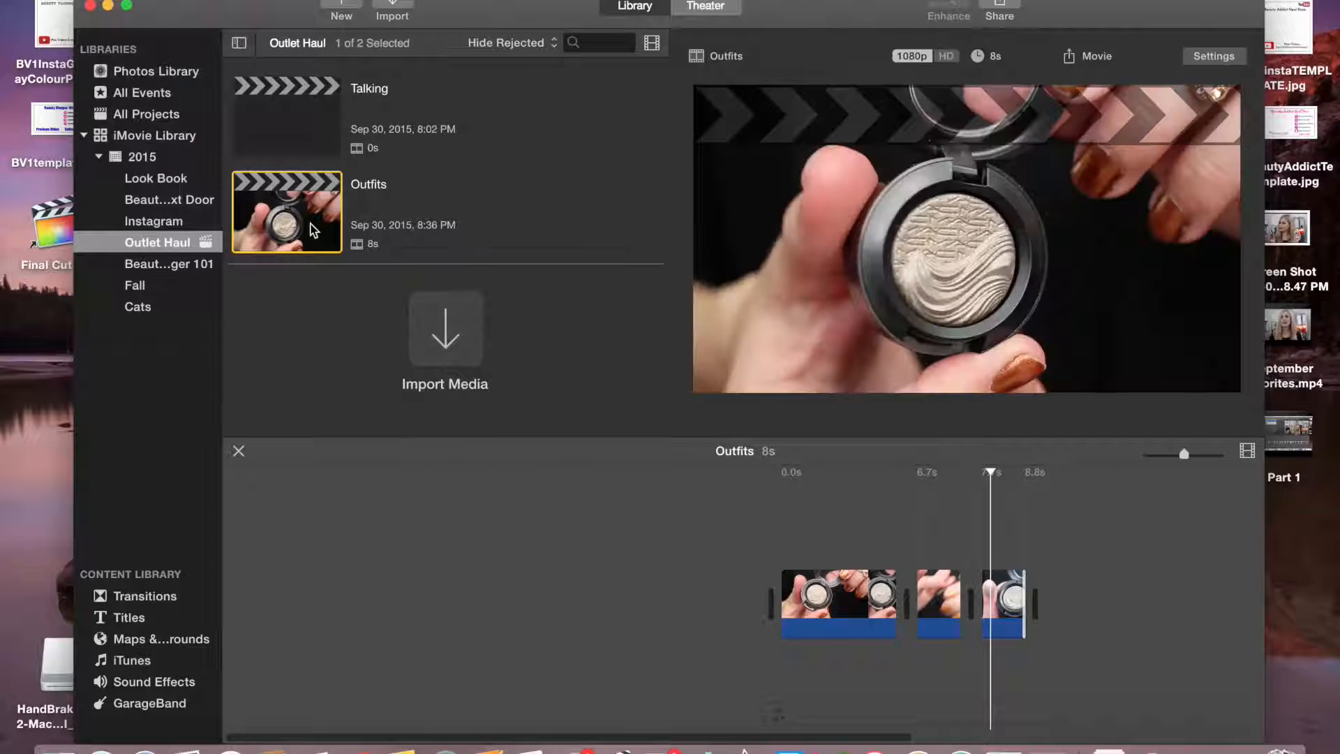
{"action": "left_click", "coordinate": [115, 0]}
{"action": "left_click", "coordinate": [230, 358]}
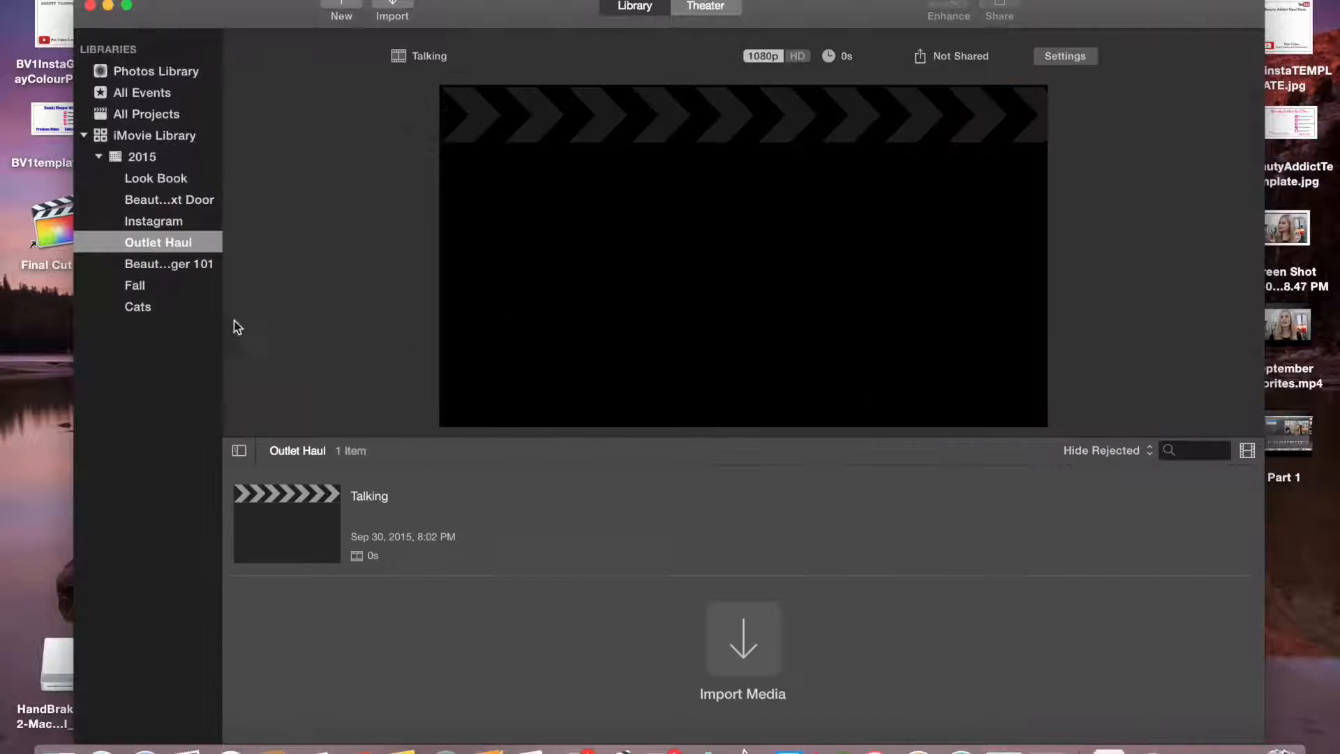
Open the Talking project and browse the Photos Library clips
{"action": "double_click", "coordinate": [345, 510]}
{"action": "left_click", "coordinate": [157, 70]}
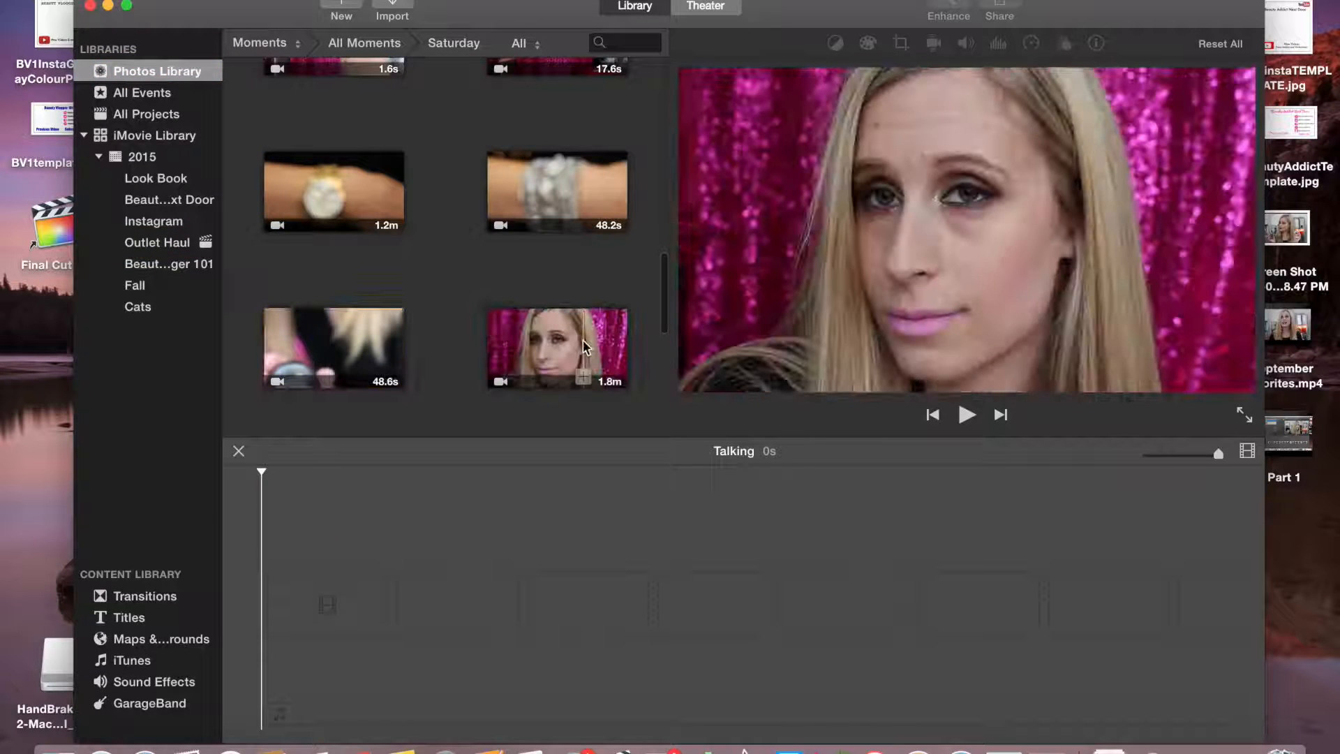
{"action": "key", "text": "Down"}
{"action": "key", "text": "Down"}
{"action": "key", "text": "Down"}
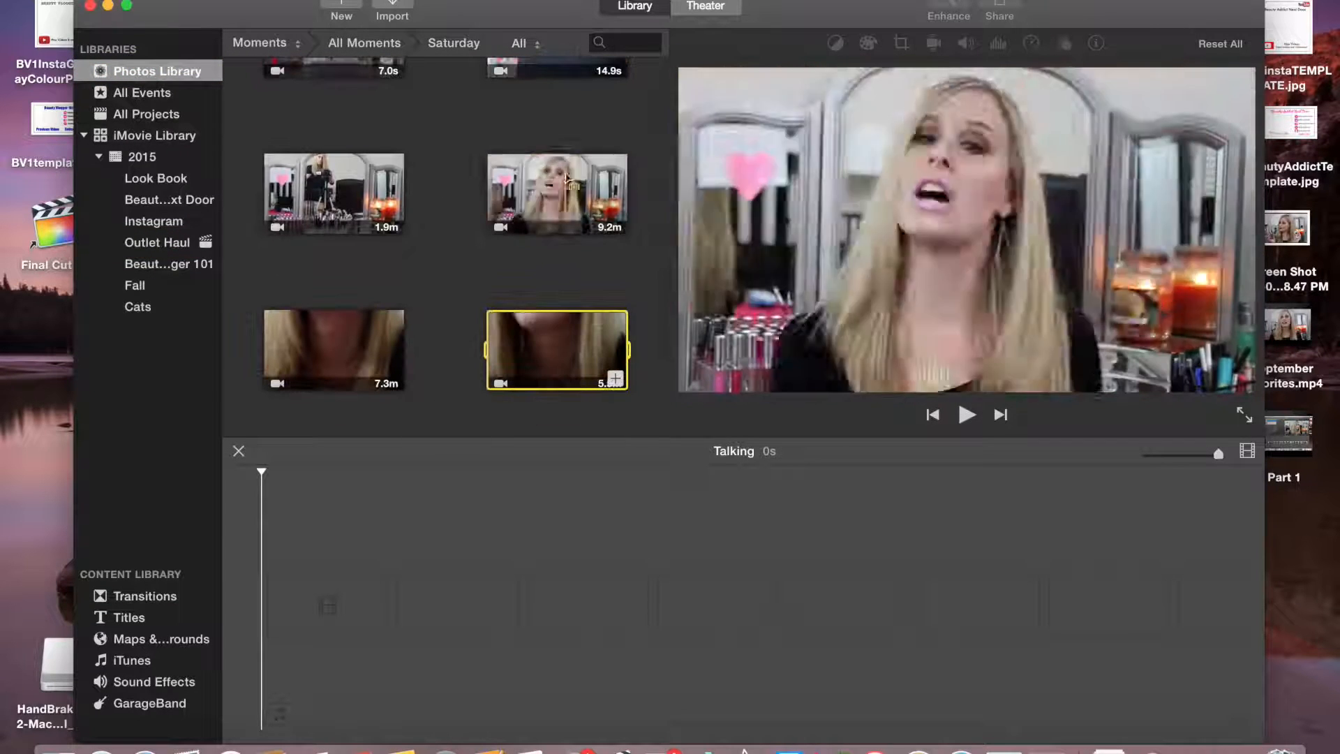
{"action": "key", "text": "XF86AudioMute"}
{"action": "key", "text": "XF86AudioLowerVolume"}
{"action": "key", "text": "XF86AudioLowerVolume"}
{"action": "key", "text": "XF86AudioLowerVolume"}
{"action": "key", "text": "XF86AudioLowerVolume"}
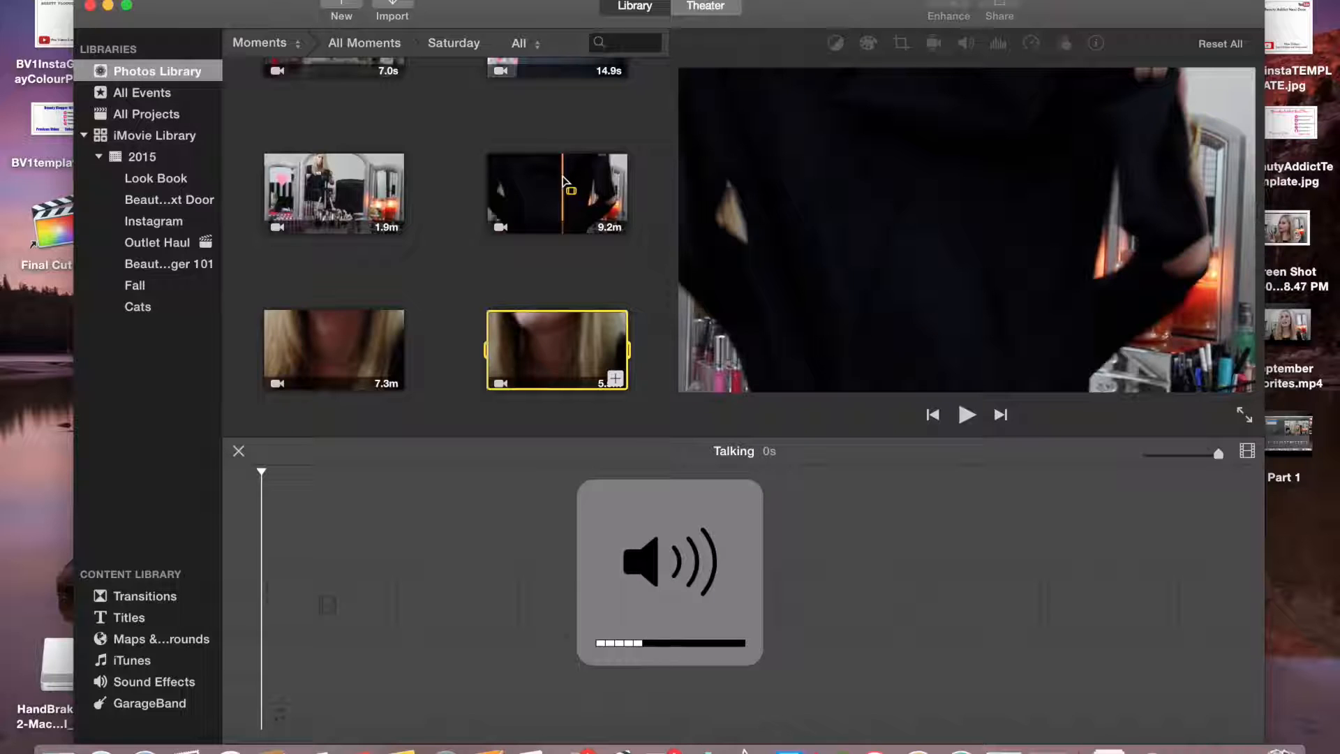
Add the 9.2-minute talking clip to the Talking timeline
{"action": "key", "text": "Up"}
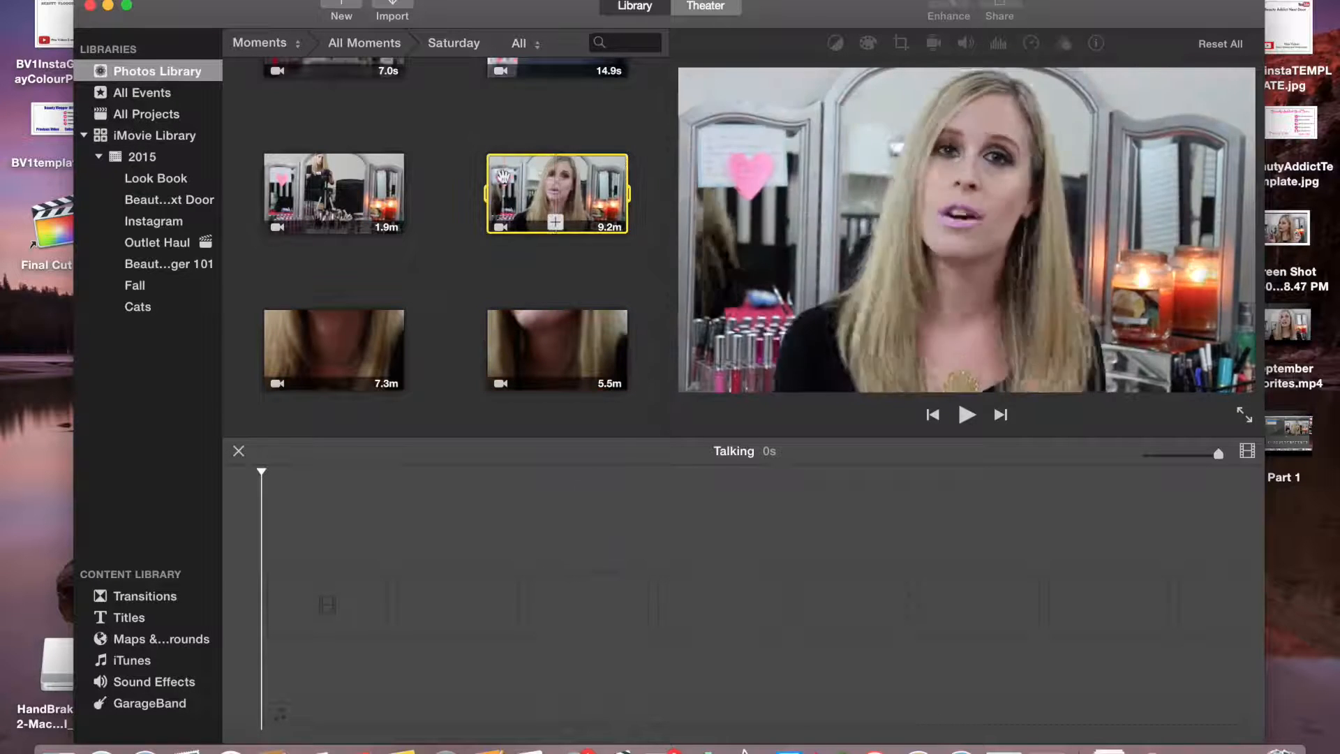
{"action": "left_click_drag", "start_coordinate": [499, 177], "coordinate": [408, 596]}
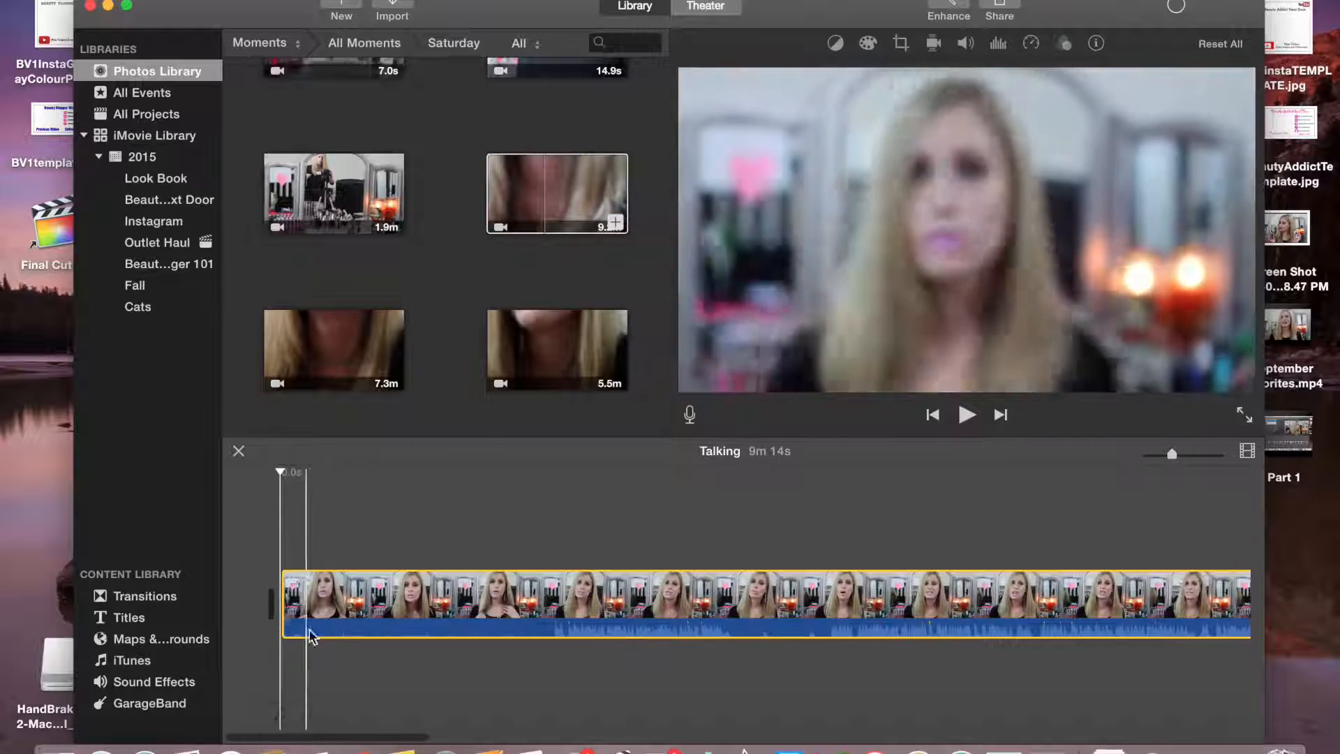
Check the clip's background noise reduction settings
{"action": "left_click", "coordinate": [363, 599]}
{"action": "left_click", "coordinate": [998, 43]}
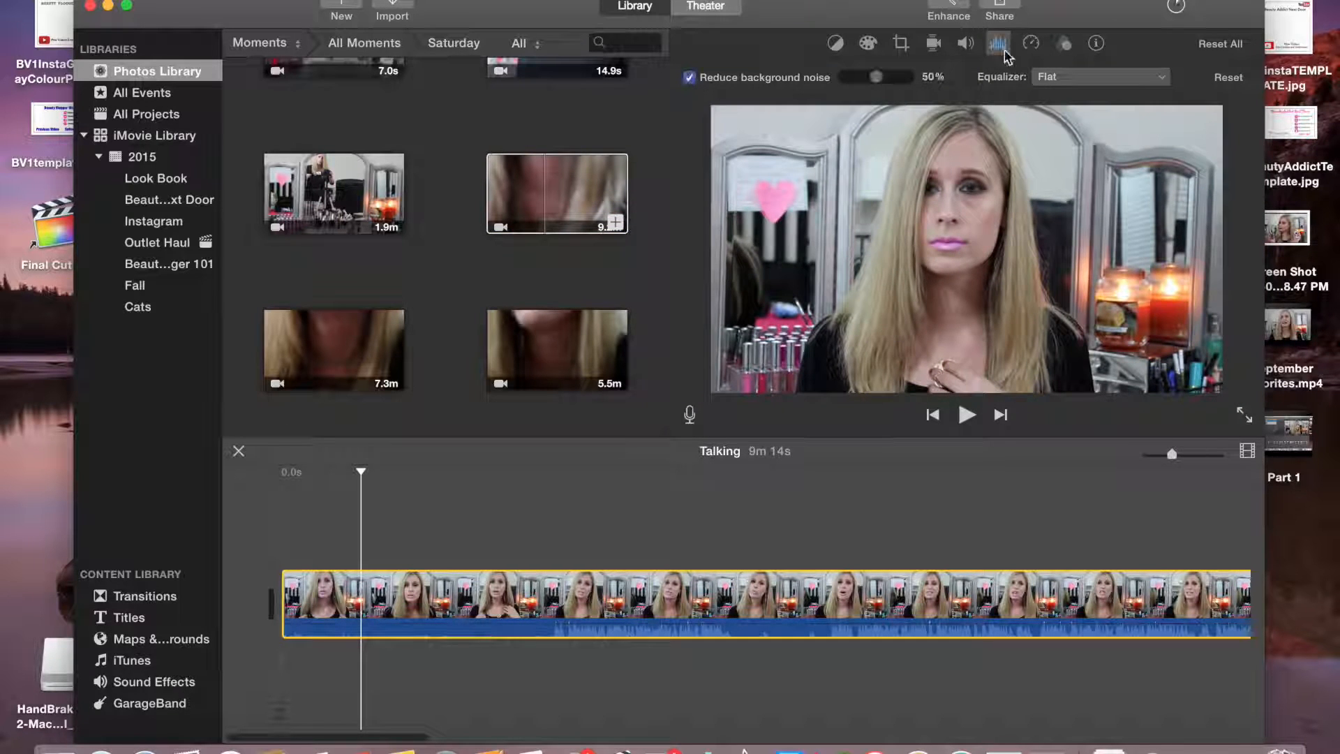
{"action": "left_click", "coordinate": [1006, 49]}
Trim about 30 s off the start of the talking clip
{"action": "left_click_drag", "start_coordinate": [285, 585], "coordinate": [548, 581]}
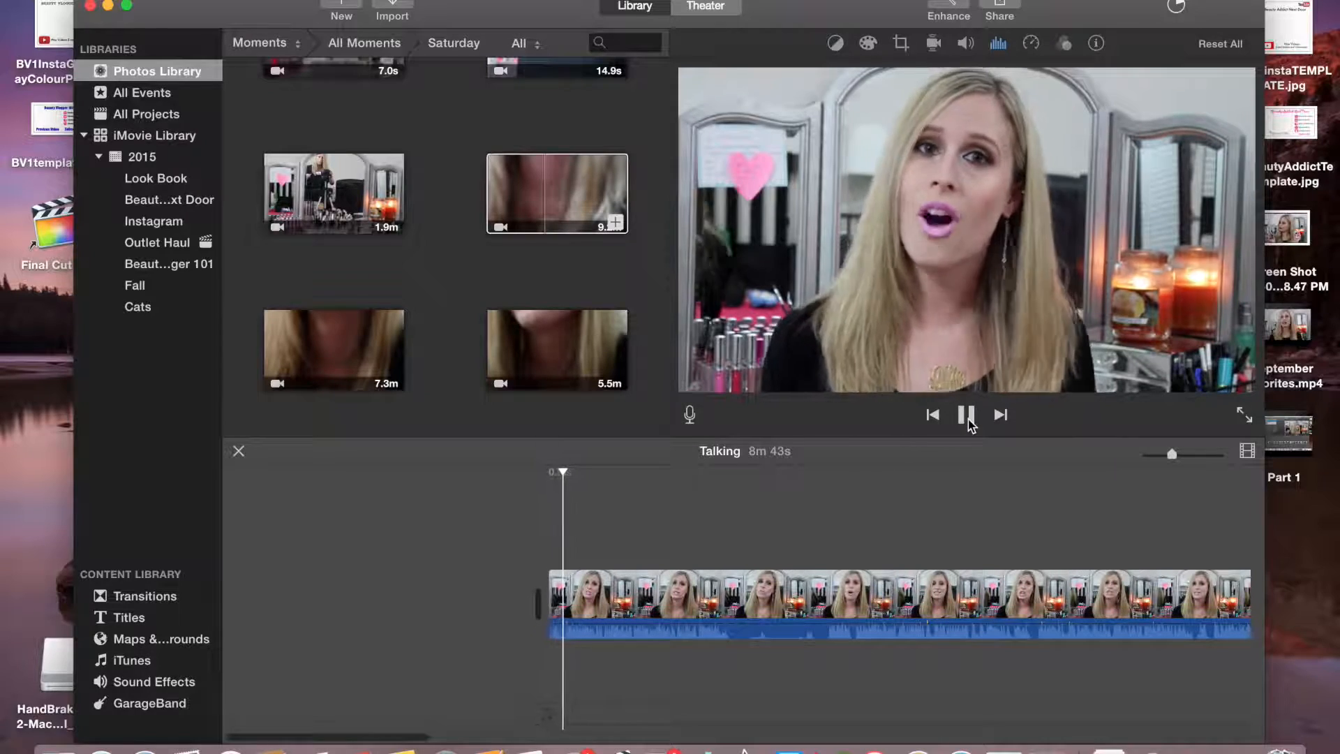
{"action": "left_click_drag", "start_coordinate": [400, 737], "coordinate": [462, 737]}
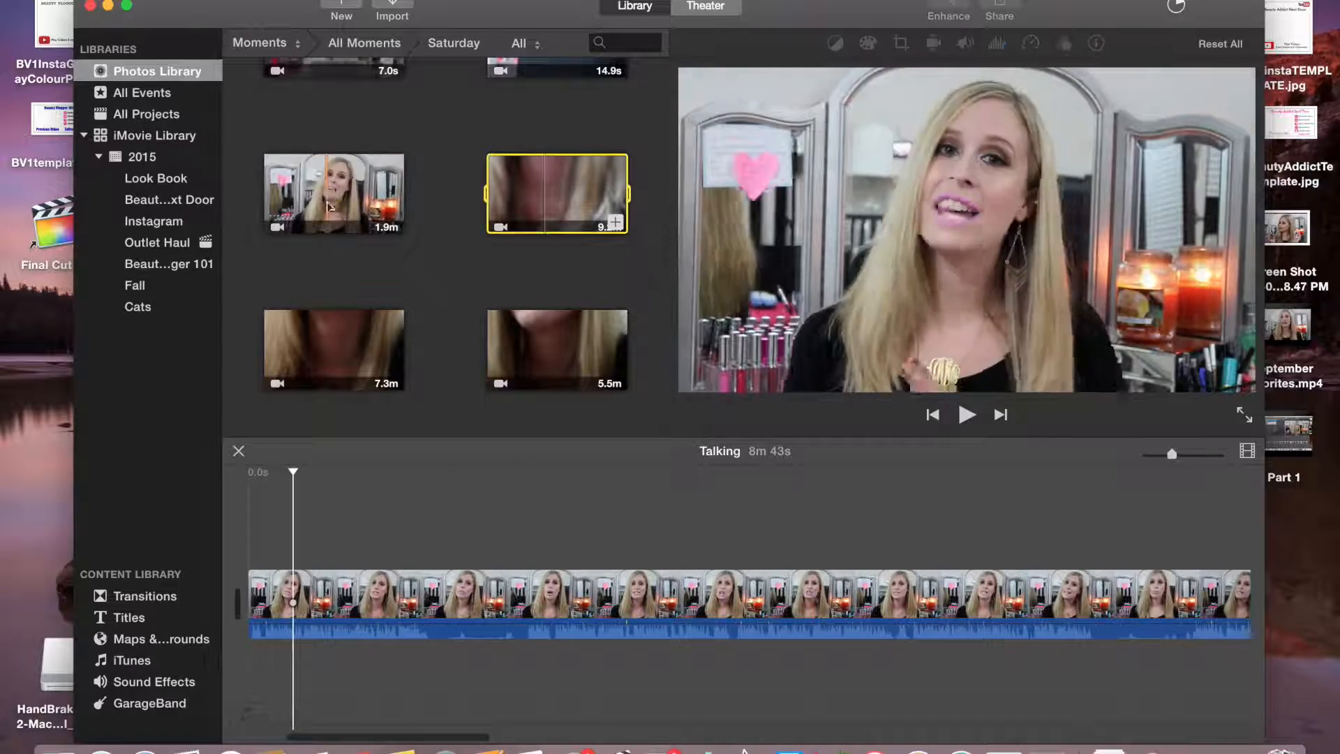
{"action": "left_click_drag", "start_coordinate": [380, 736], "coordinate": [314, 737]}
Insert the 1.9-minute clip at the start of the timeline and trim both its ends
{"action": "left_click_drag", "start_coordinate": [304, 194], "coordinate": [467, 588]}
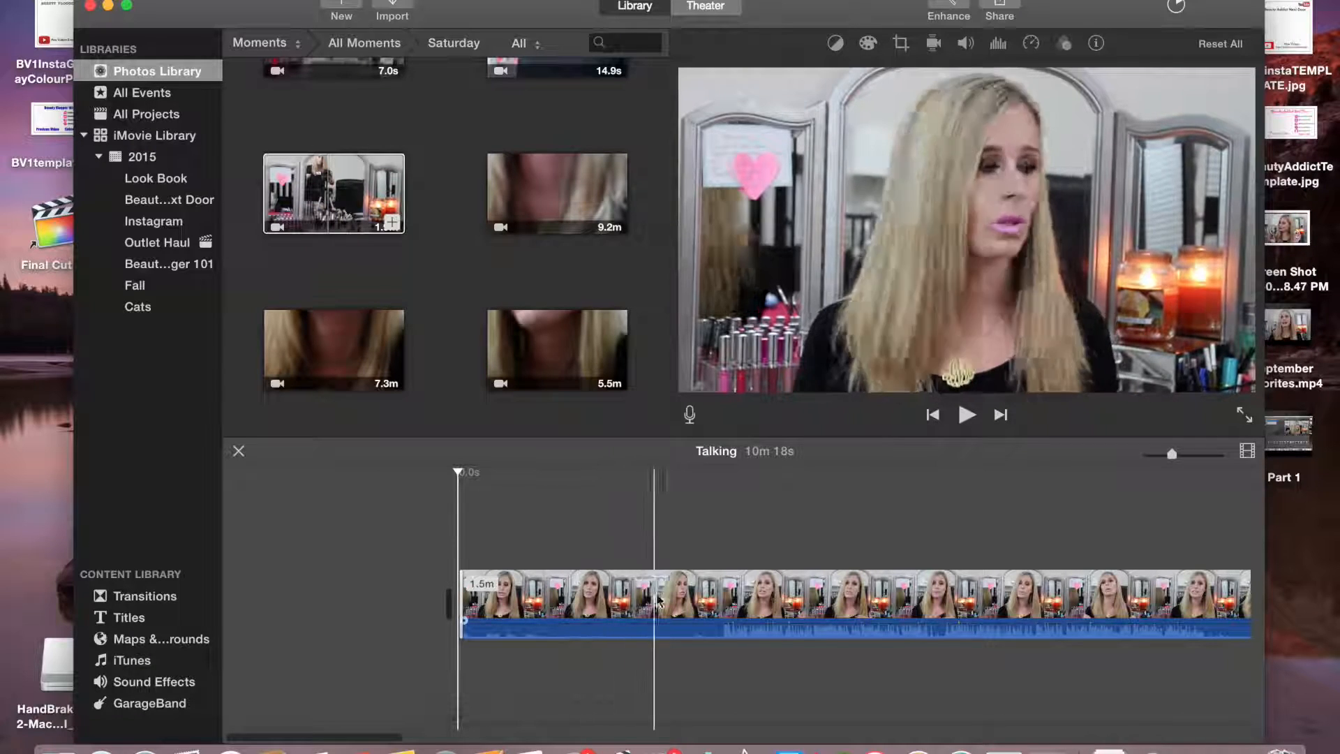
{"action": "left_click", "coordinate": [721, 604]}
{"action": "left_click_drag", "start_coordinate": [530, 574], "coordinate": [739, 572]}
{"action": "left_click_drag", "start_coordinate": [370, 737], "coordinate": [488, 737]}
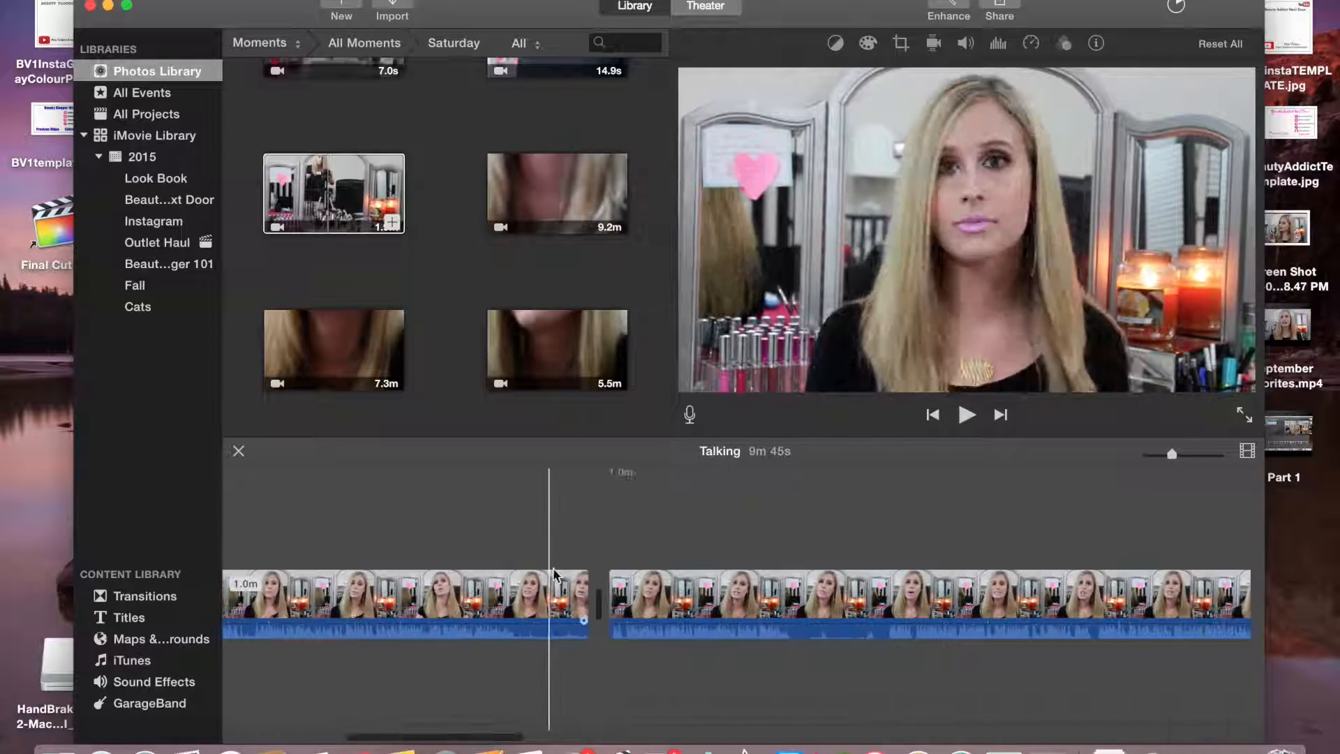
{"action": "left_click_drag", "start_coordinate": [585, 585], "coordinate": [418, 583]}
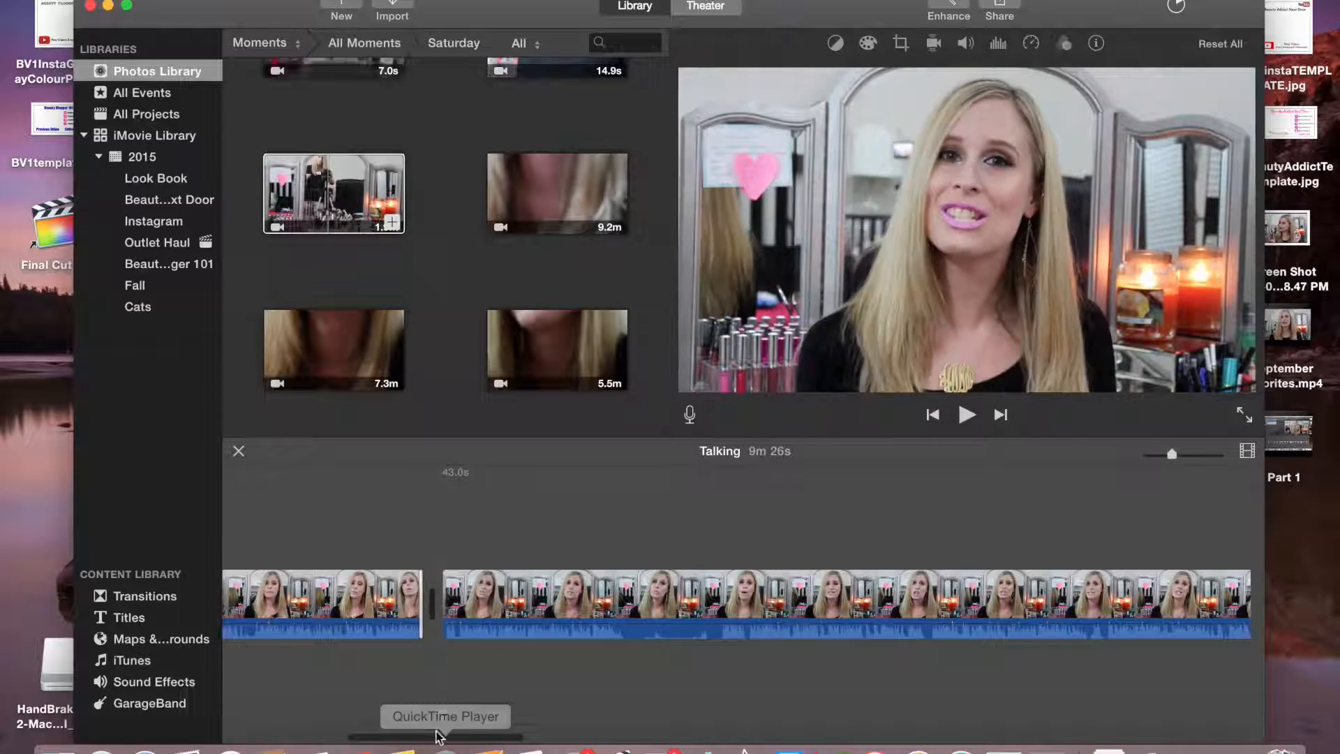
Trim about 26 s off the end of the last clip on the timeline
{"action": "left_click_drag", "start_coordinate": [452, 738], "coordinate": [1013, 736]}
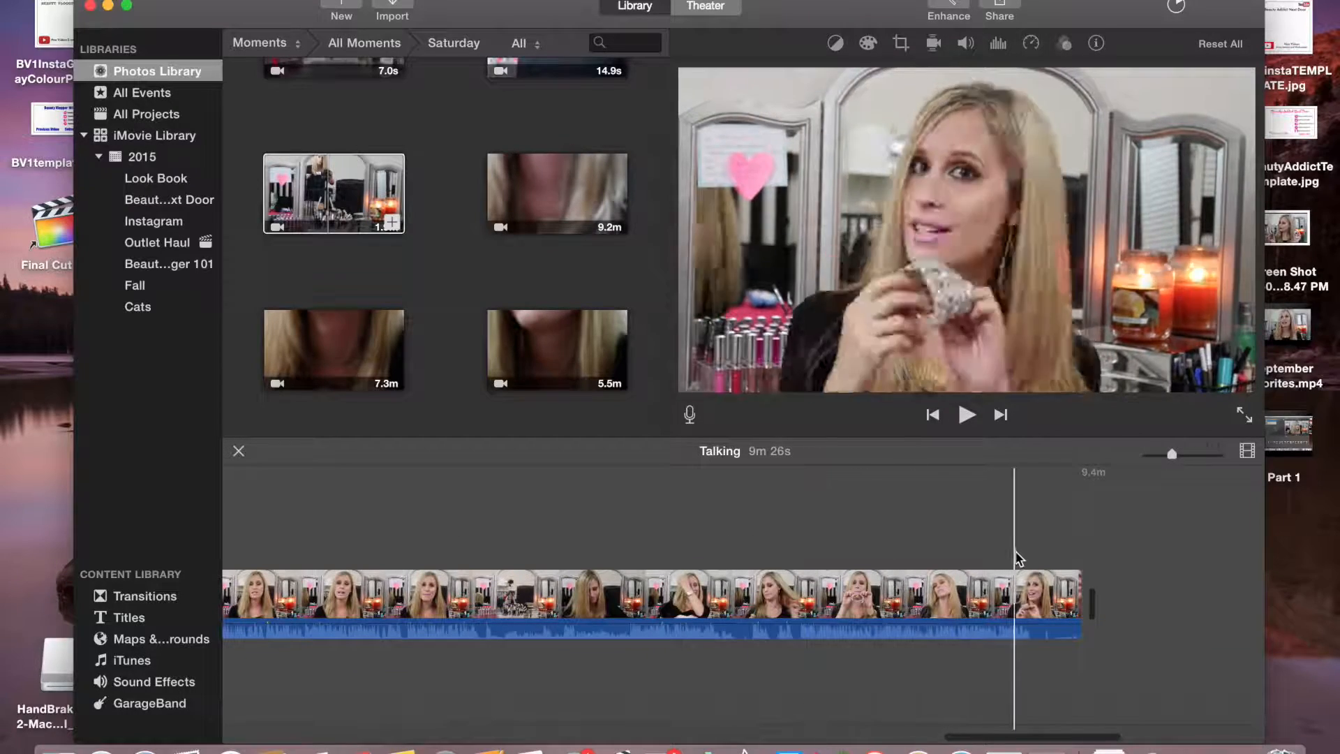
{"action": "left_click_drag", "start_coordinate": [1081, 587], "coordinate": [847, 574]}
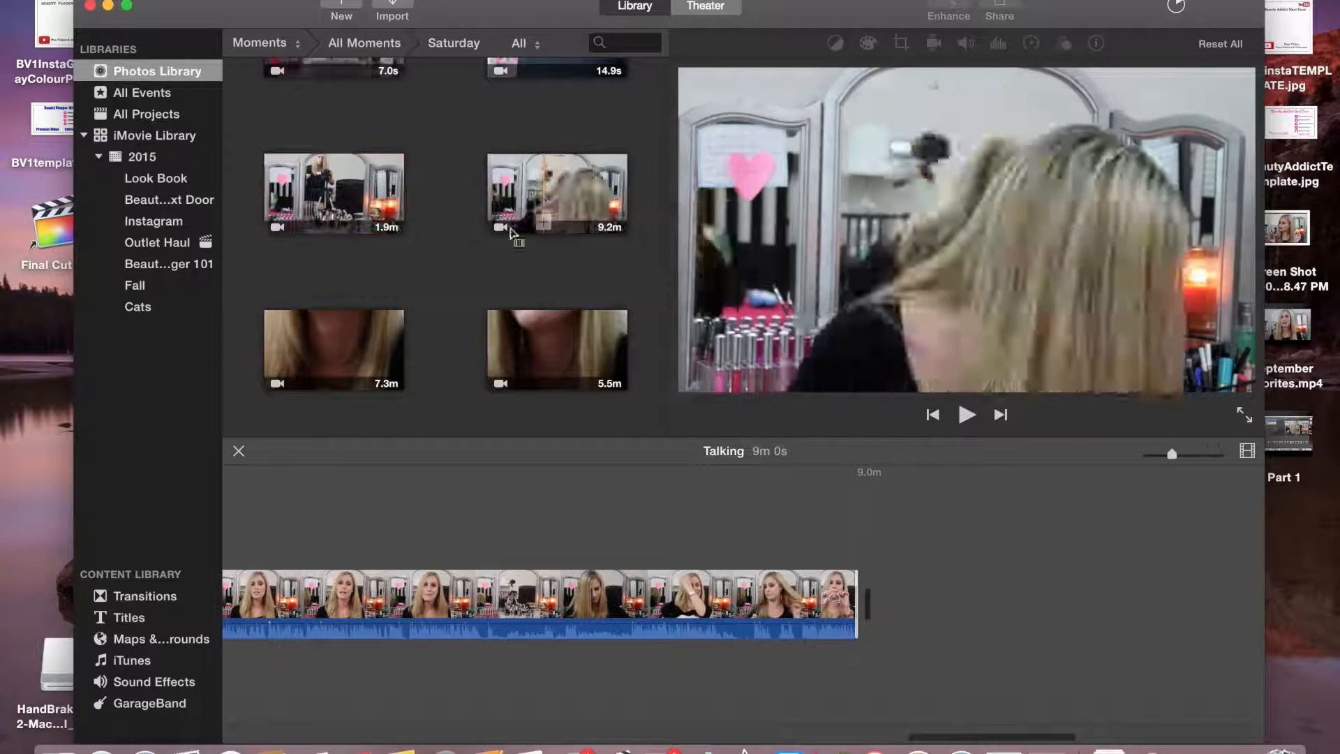
Append the 7.3-minute clip to the timeline and trim its end
{"action": "left_click_drag", "start_coordinate": [380, 345], "coordinate": [906, 601]}
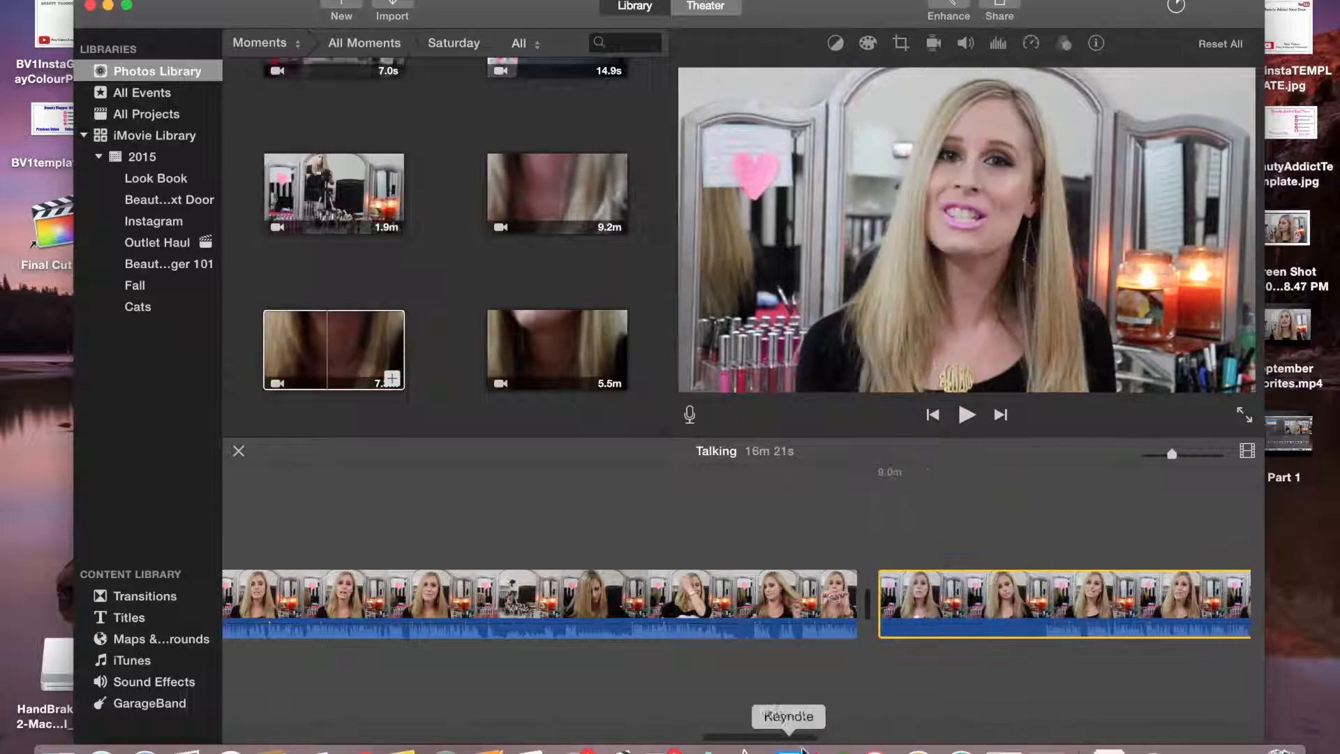
{"action": "left_click", "coordinate": [998, 584]}
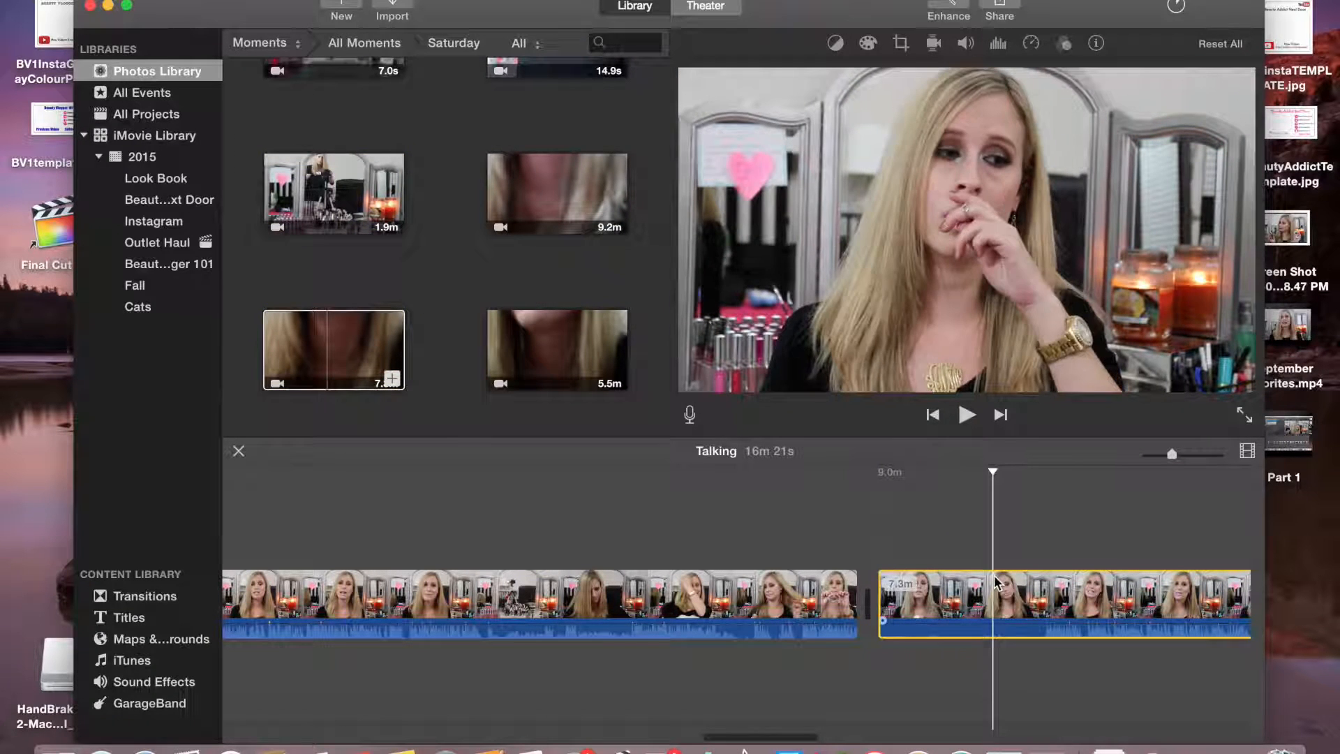
{"action": "left_click", "coordinate": [998, 44]}
{"action": "left_click", "coordinate": [1009, 44]}
{"action": "left_click_drag", "start_coordinate": [754, 736], "coordinate": [1182, 726]}
{"action": "left_click", "coordinate": [394, 593]}
{"action": "left_click", "coordinate": [998, 43]}
{"action": "left_click", "coordinate": [1003, 45]}
{"action": "left_click_drag", "start_coordinate": [974, 589], "coordinate": [882, 588]}
Append the 5.5-minute clip to the timeline and trim its start
{"action": "left_click", "coordinate": [586, 347]}
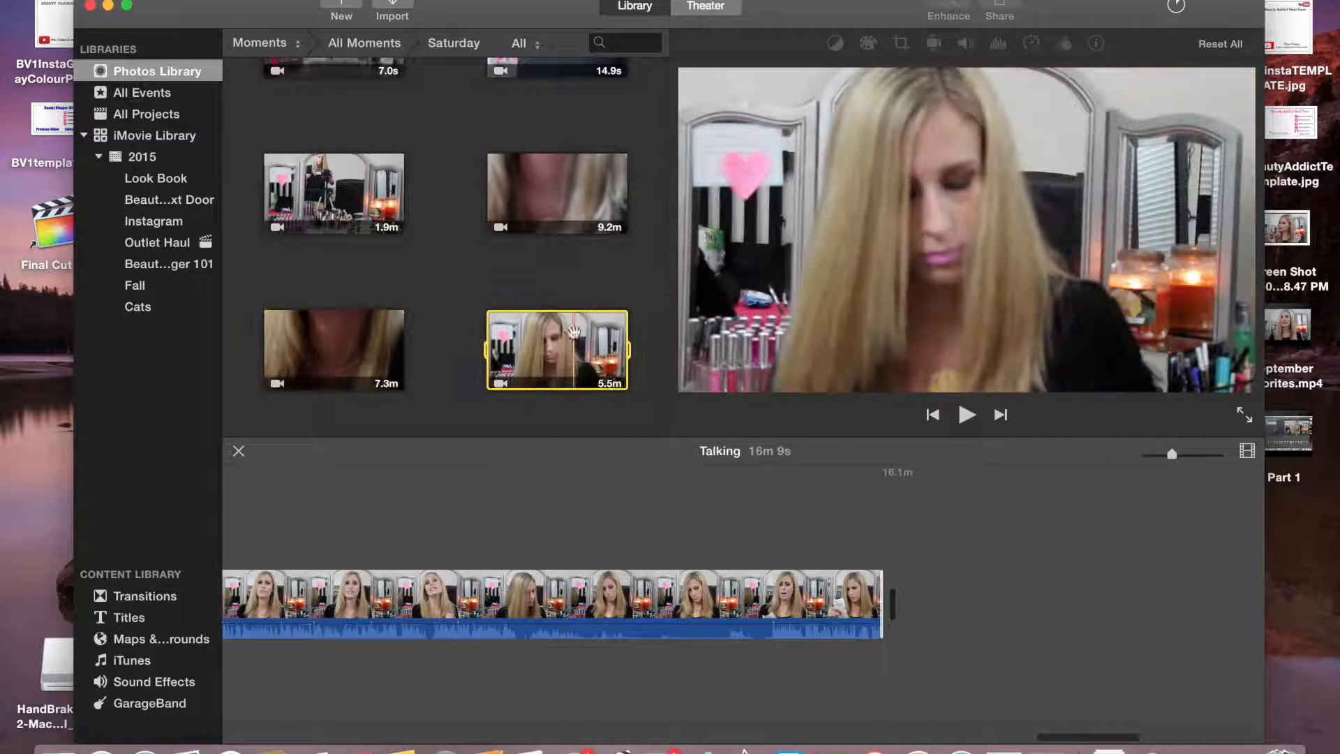
{"action": "left_click", "coordinate": [614, 378]}
{"action": "left_click_drag", "start_coordinate": [990, 741], "coordinate": [1025, 741]}
{"action": "left_click", "coordinate": [998, 43]}
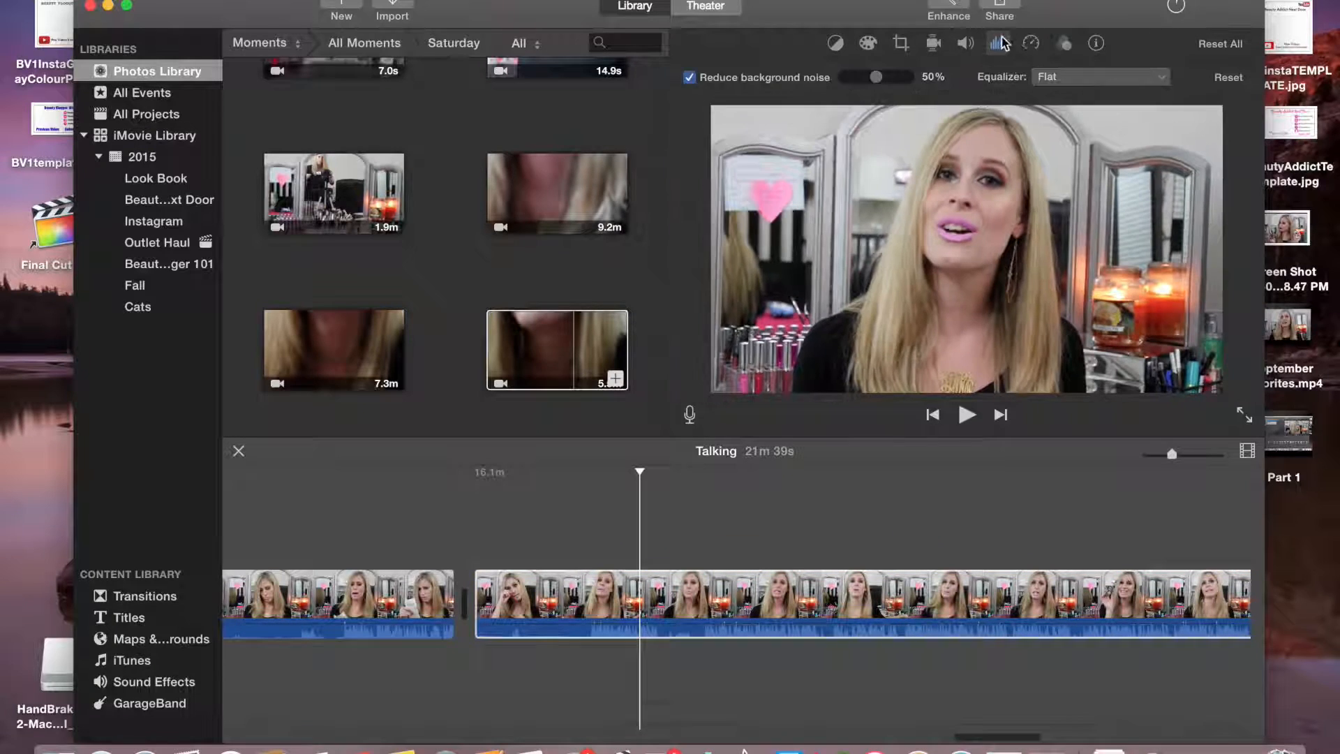
{"action": "left_click", "coordinate": [1002, 43]}
{"action": "left_click_drag", "start_coordinate": [478, 590], "coordinate": [725, 590]}
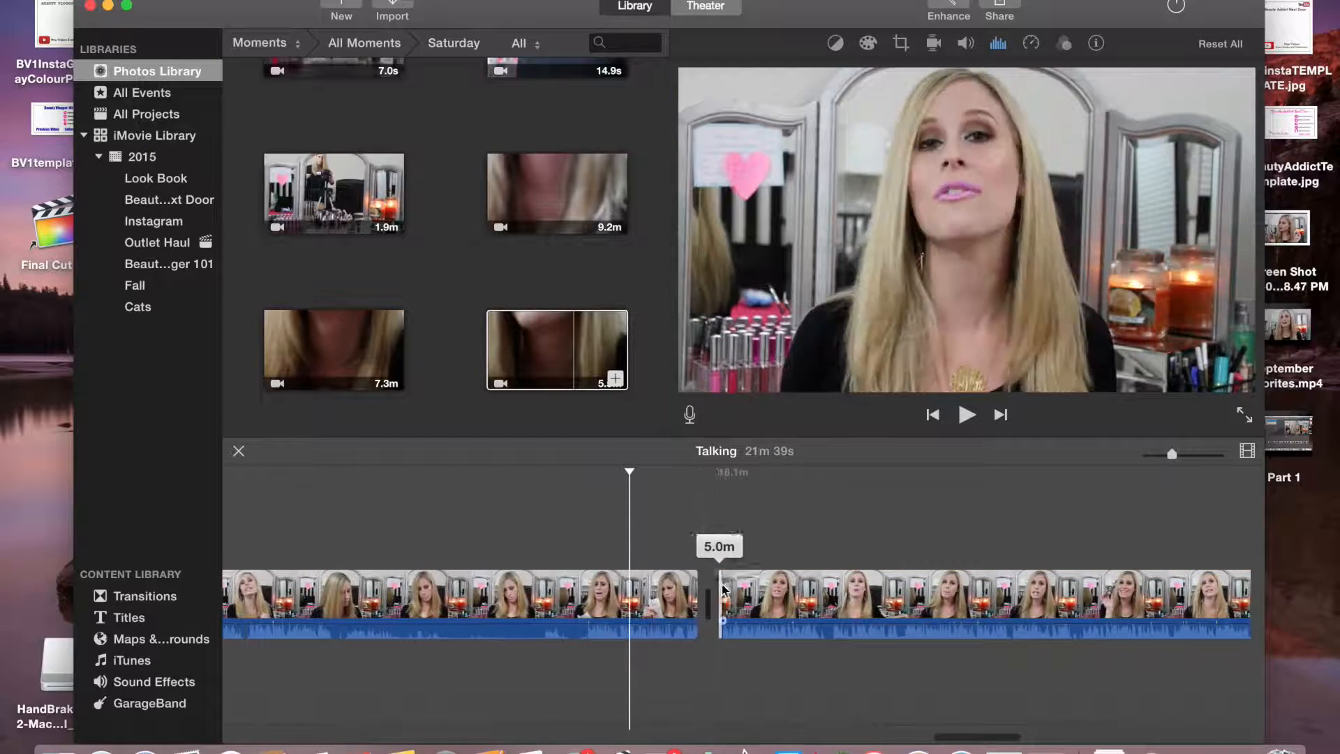
{"action": "left_click_drag", "start_coordinate": [970, 736], "coordinate": [1197, 736]}
{"action": "left_click_drag", "start_coordinate": [742, 607], "coordinate": [632, 608]}
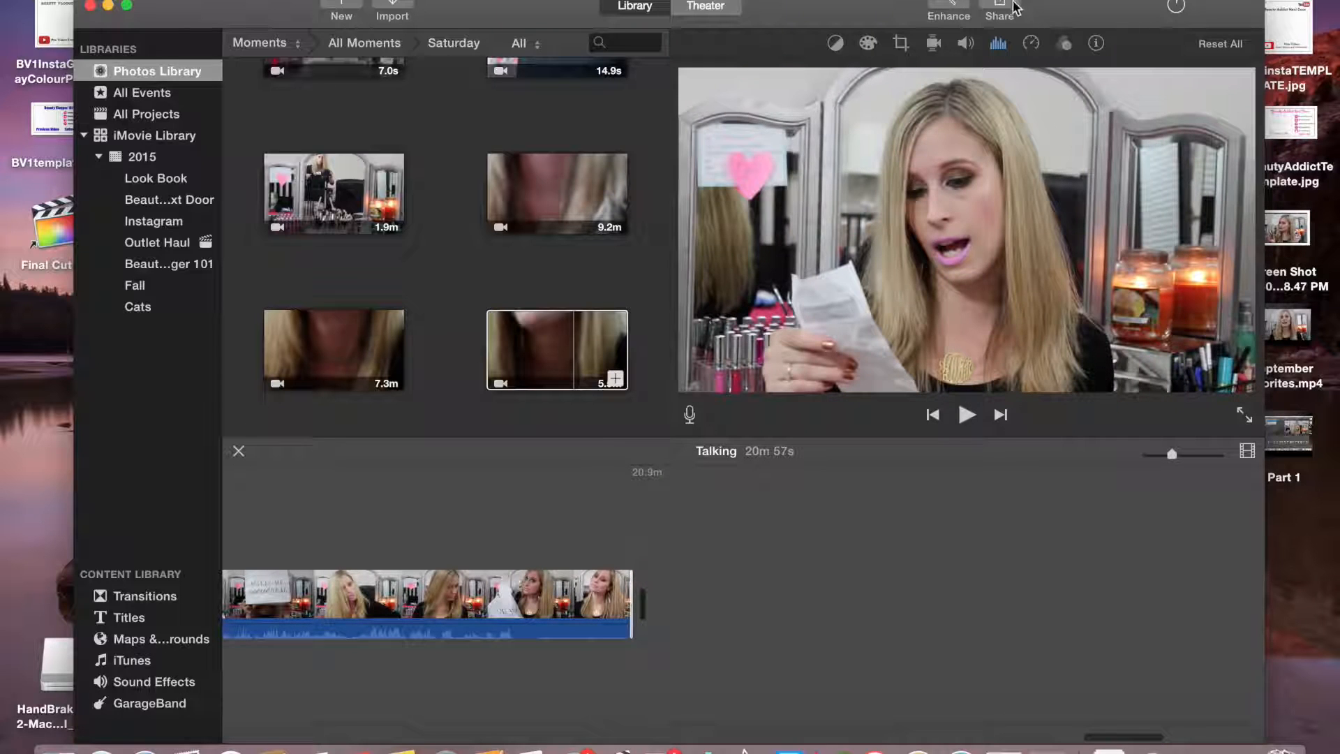
{"action": "left_click", "coordinate": [1003, 9]}
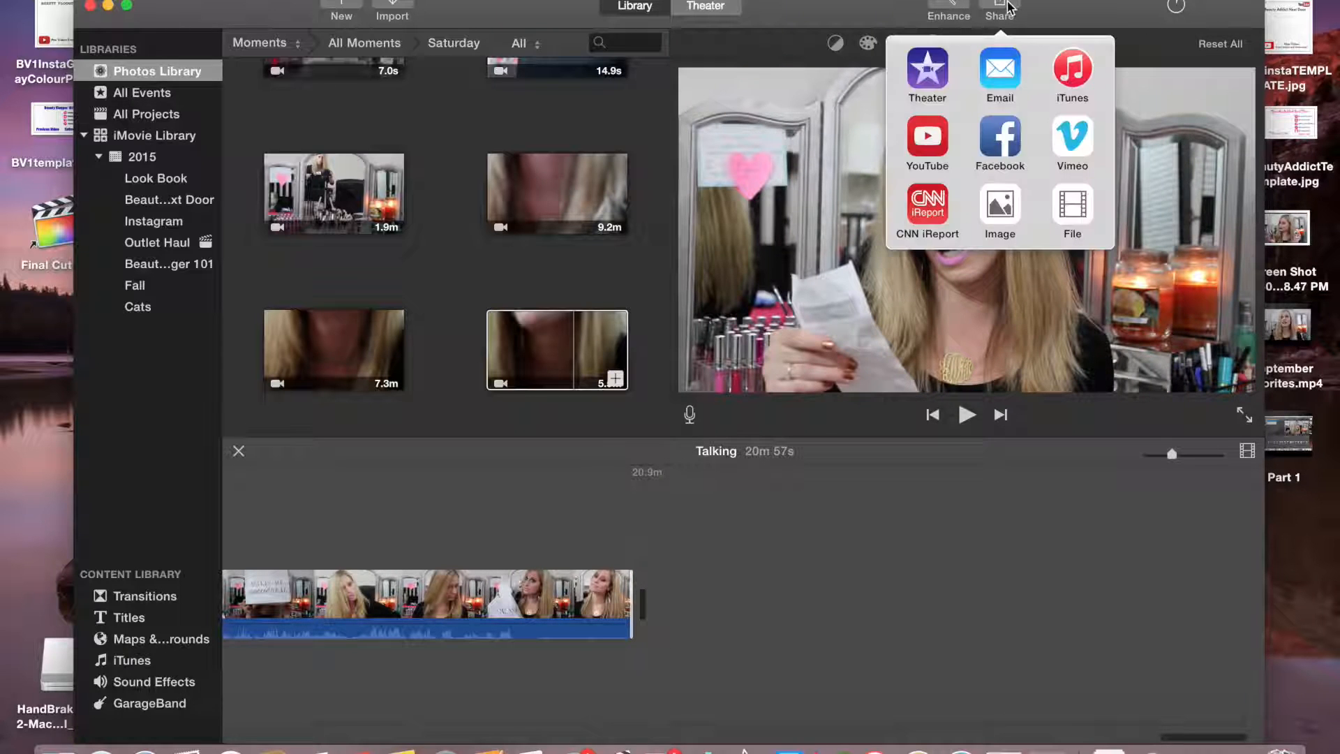
{"action": "left_click", "coordinate": [1074, 207]}
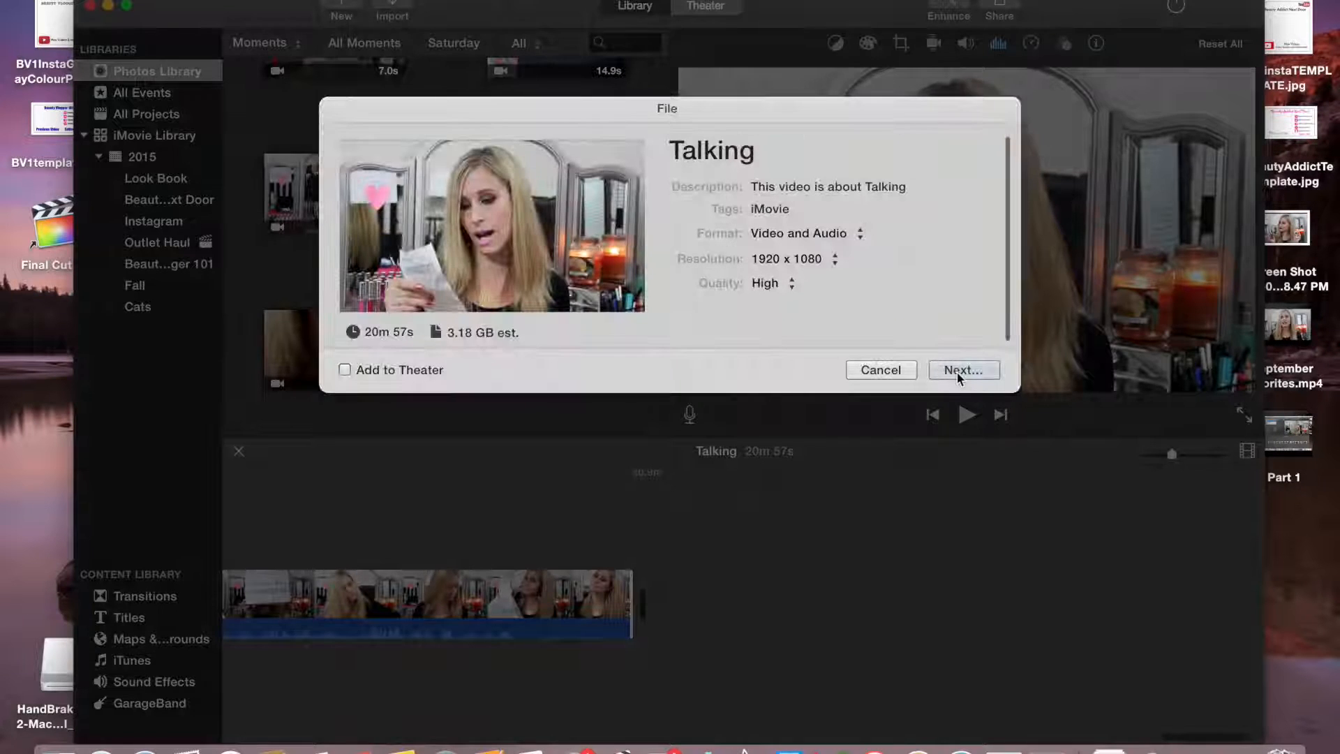
{"action": "left_click", "coordinate": [904, 368]}
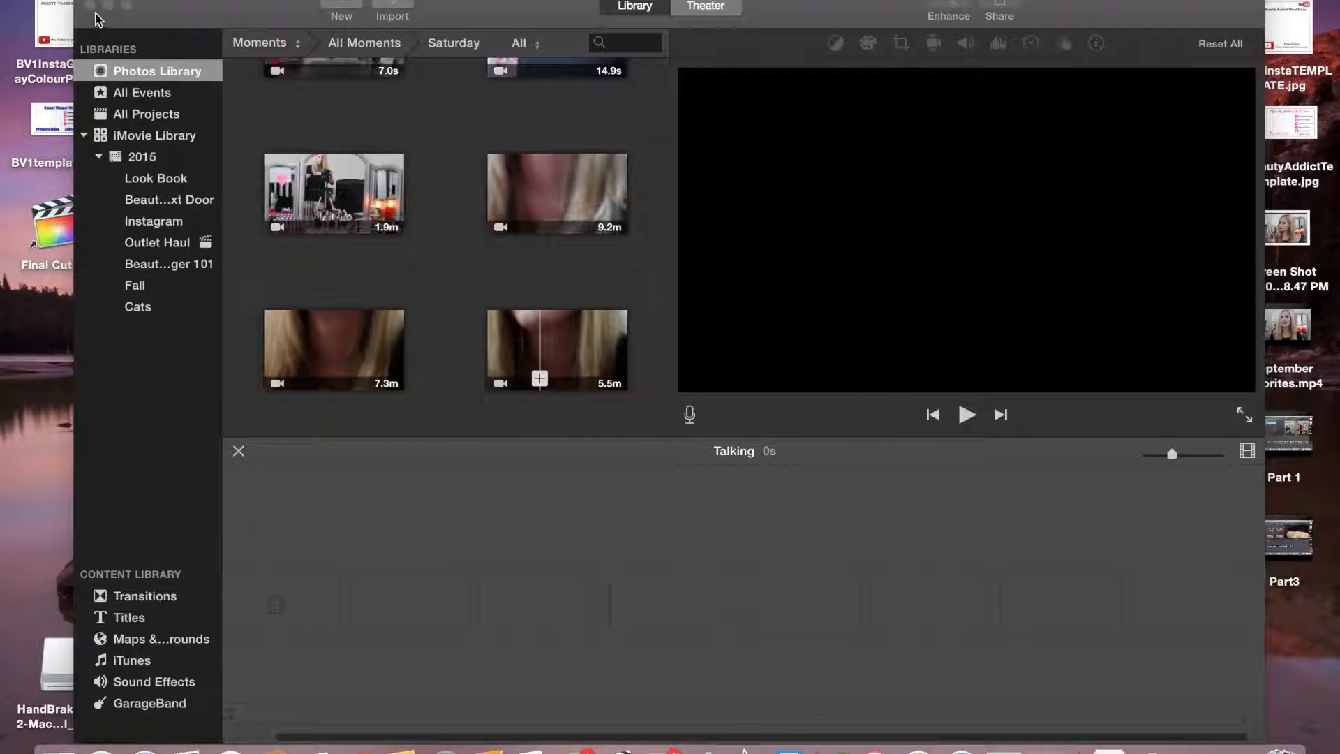
Switch to Final Cut Pro and examine the Outlet Haul project's timeline
{"action": "left_click", "coordinate": [91, 6]}
{"action": "left_click", "coordinate": [616, 744]}
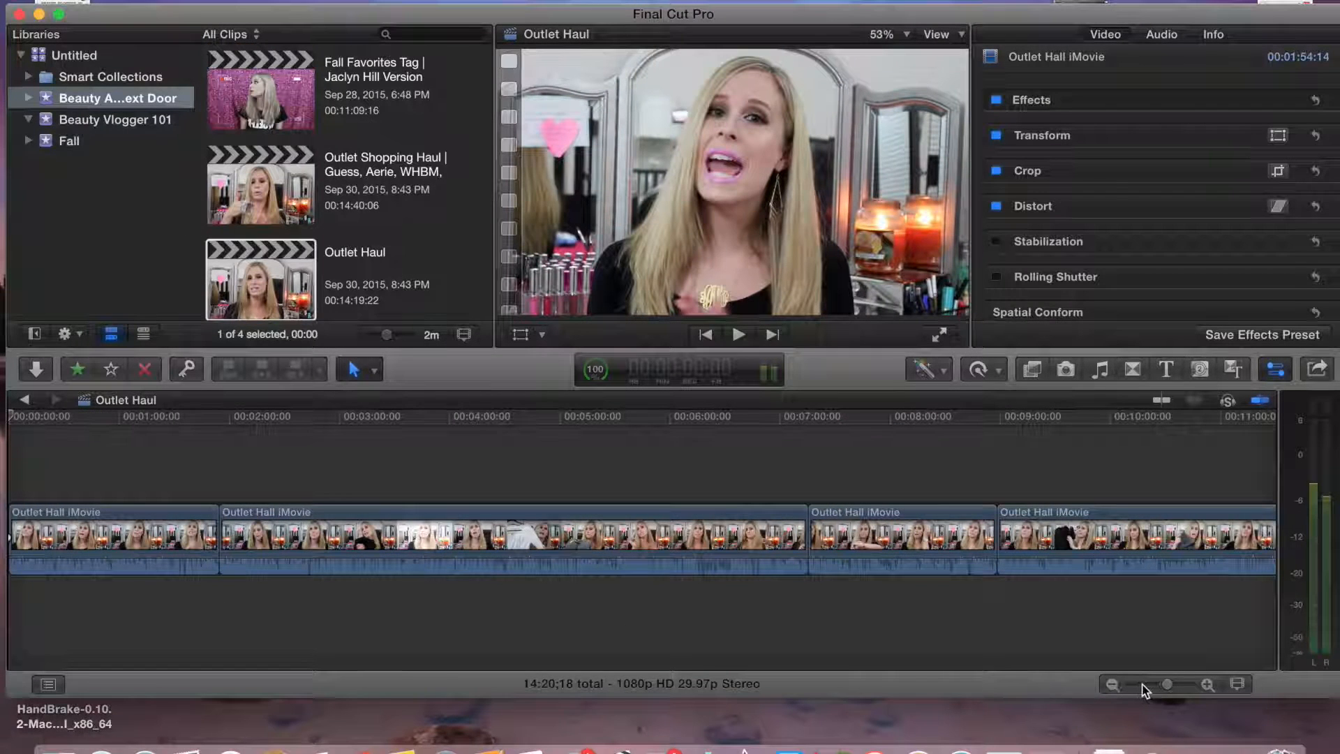
{"action": "left_click", "coordinate": [1143, 685]}
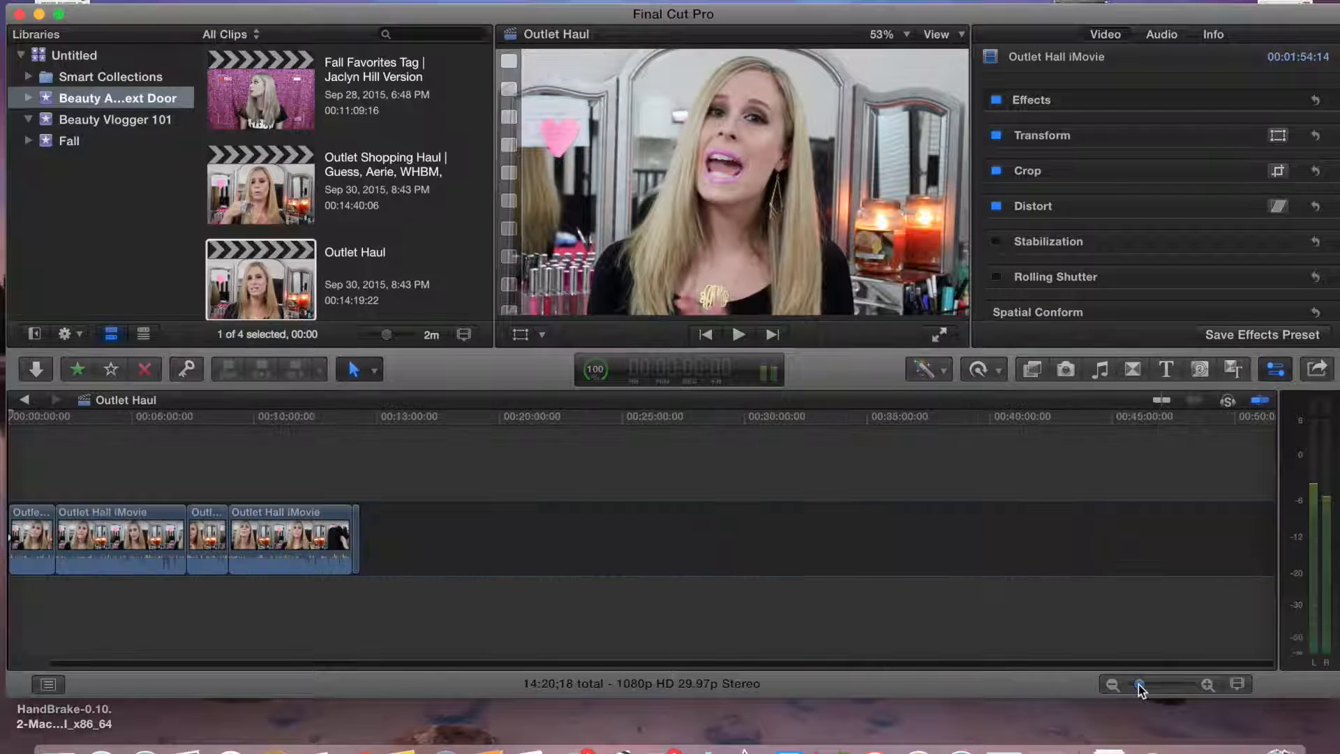
{"action": "left_click", "coordinate": [351, 461]}
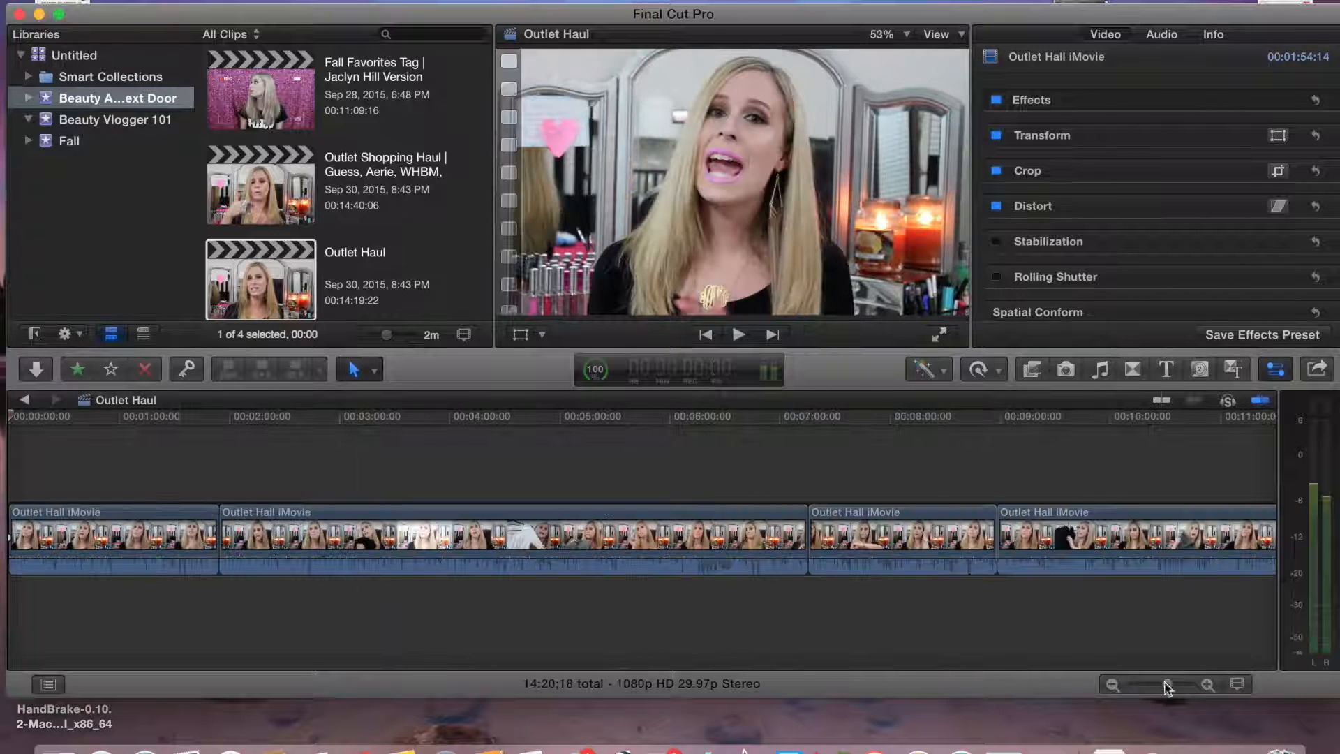
{"action": "left_click_drag", "start_coordinate": [1168, 687], "coordinate": [1140, 689]}
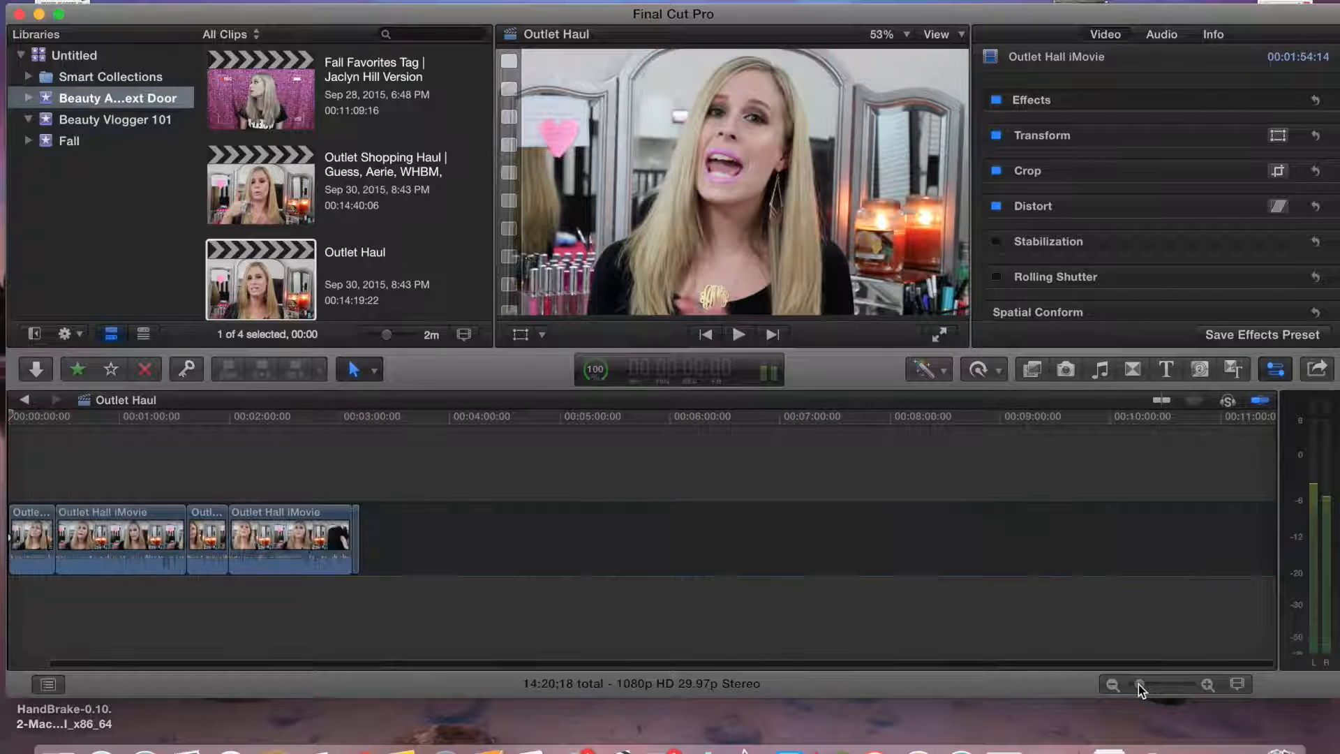
{"action": "left_click", "coordinate": [352, 462]}
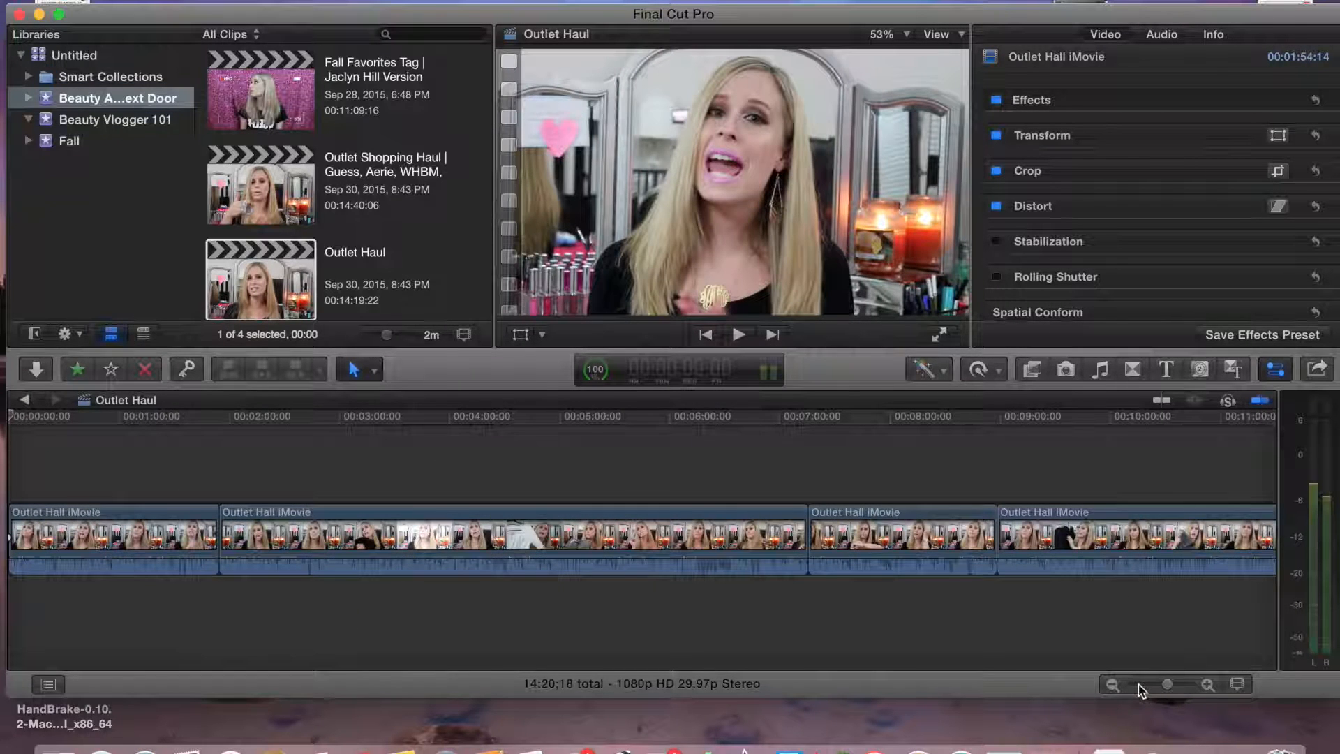
{"action": "left_click", "coordinate": [1141, 686]}
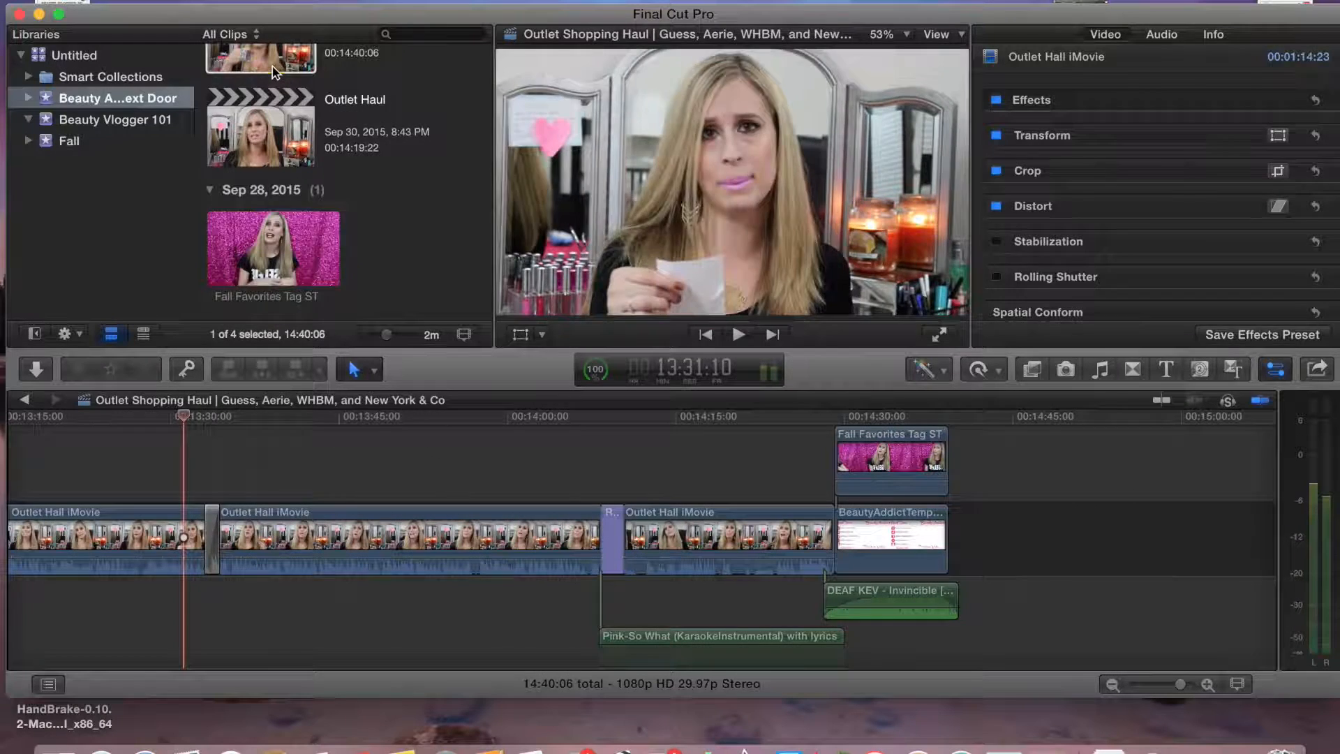
Open the Fall Favorites Tag project and copy its Bloopers title and Pink-So What music clip
{"action": "double_click", "coordinate": [260, 72]}
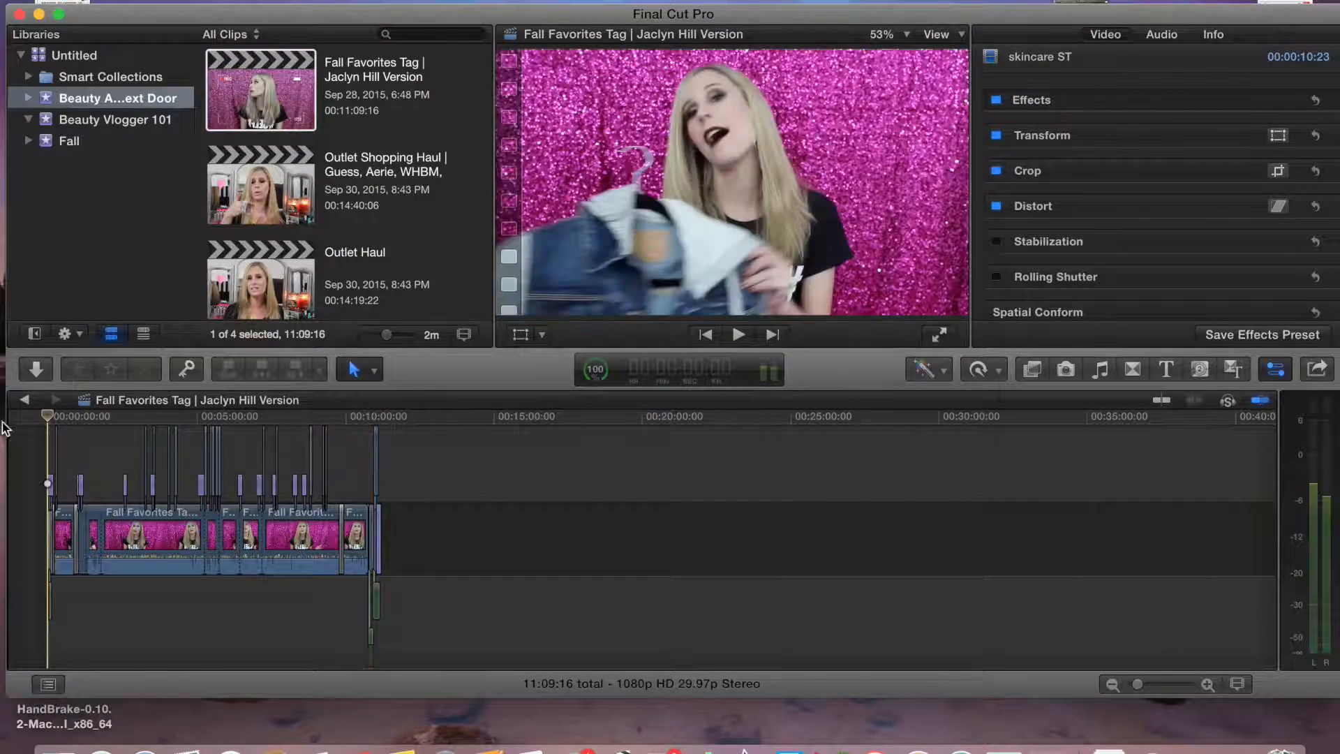
{"action": "left_click_drag", "start_coordinate": [1138, 685], "coordinate": [1180, 687]}
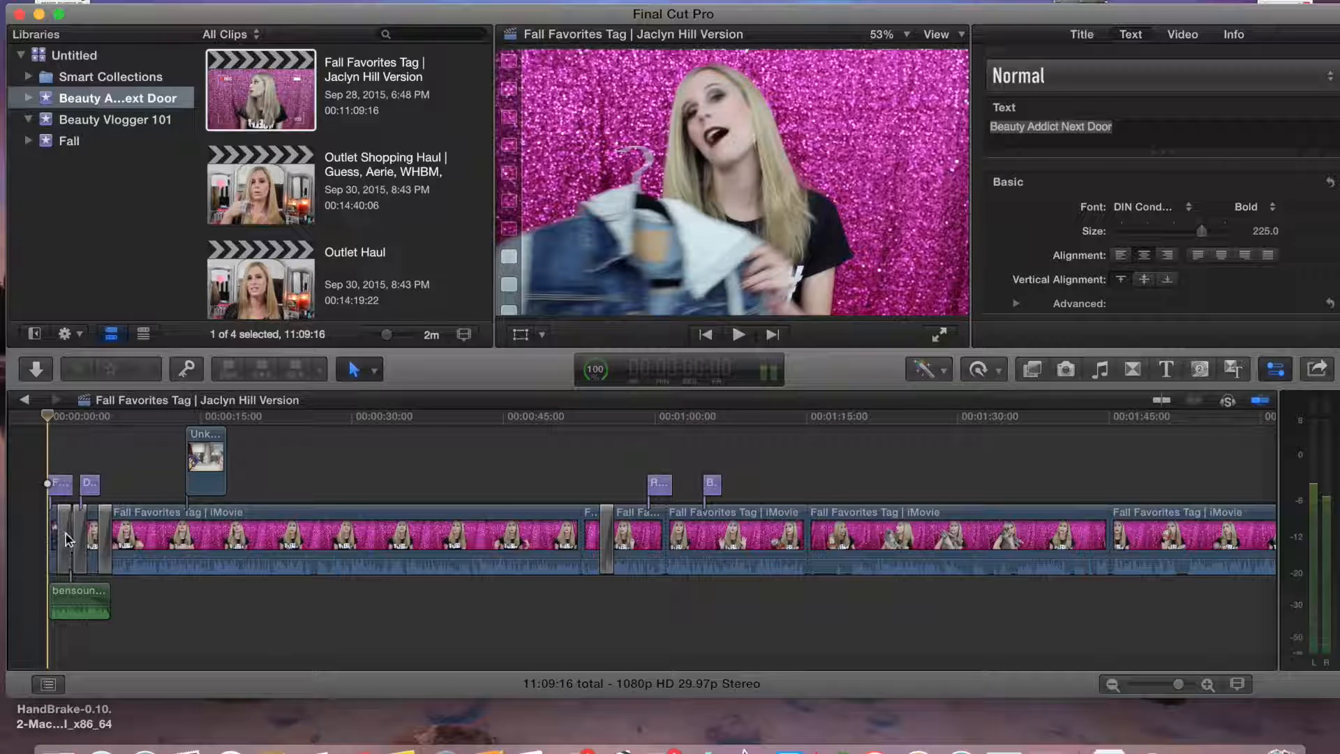
{"action": "left_click_drag", "start_coordinate": [1178, 685], "coordinate": [1160, 686]}
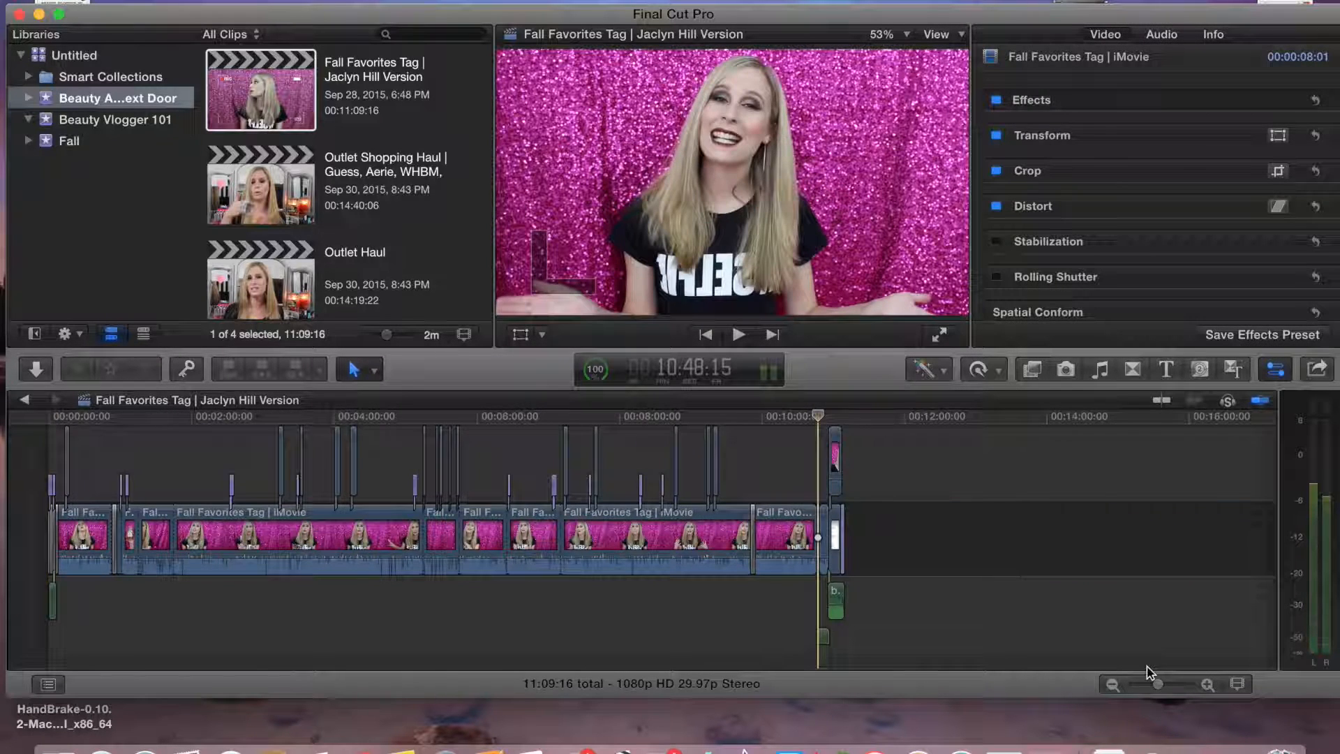
{"action": "left_click_drag", "start_coordinate": [1161, 687], "coordinate": [1187, 686]}
{"action": "left_click", "coordinate": [782, 541]}
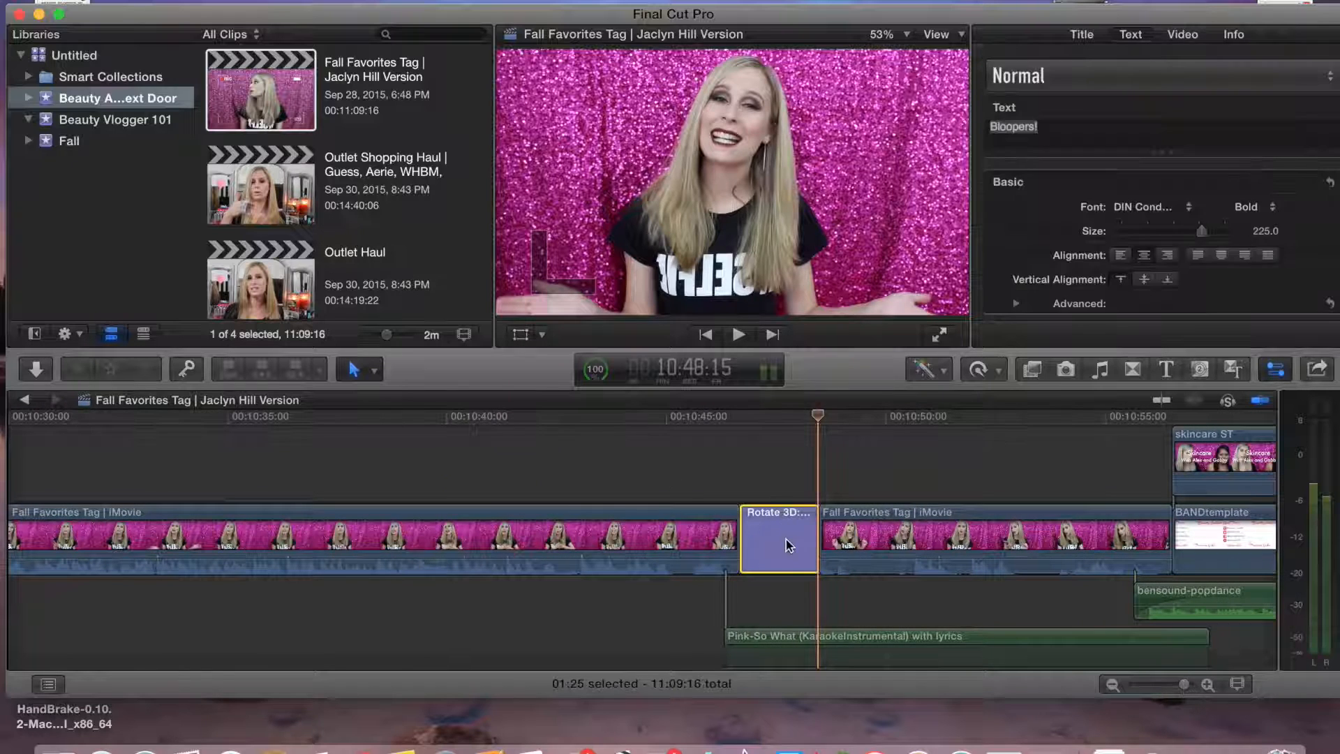
{"action": "left_click", "coordinate": [772, 638]}
Paste the Bloopers title and music at the end of the Outlet Haul timeline
{"action": "double_click", "coordinate": [273, 283]}
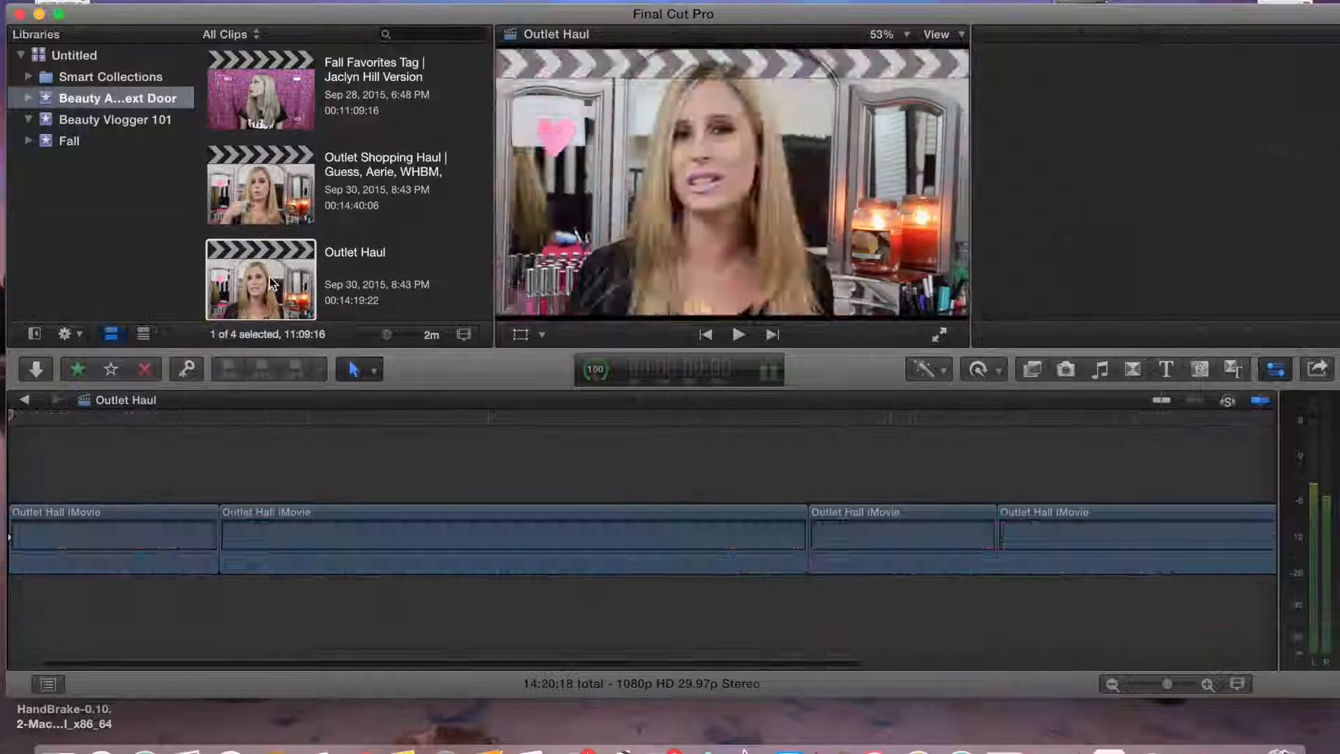
{"action": "left_click", "coordinate": [352, 463]}
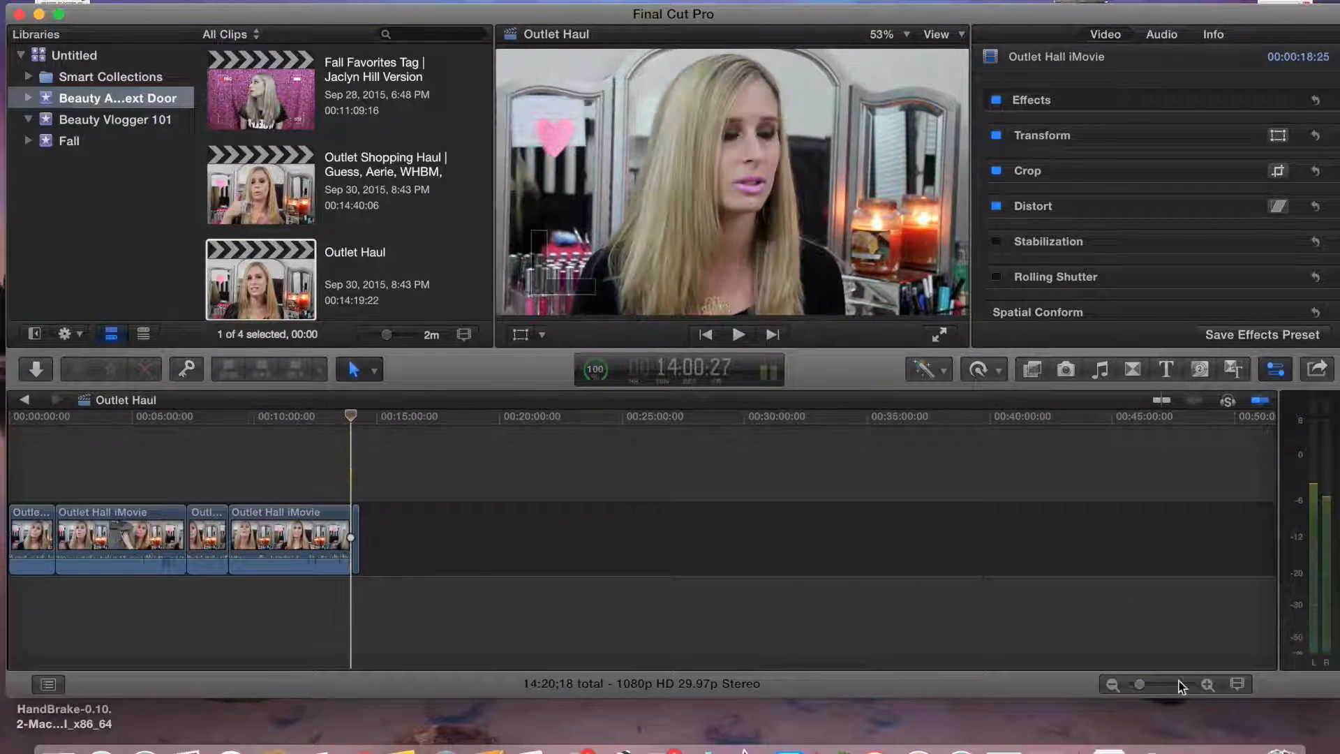
{"action": "left_click", "coordinate": [1174, 686]}
{"action": "key", "text": "super+v"}
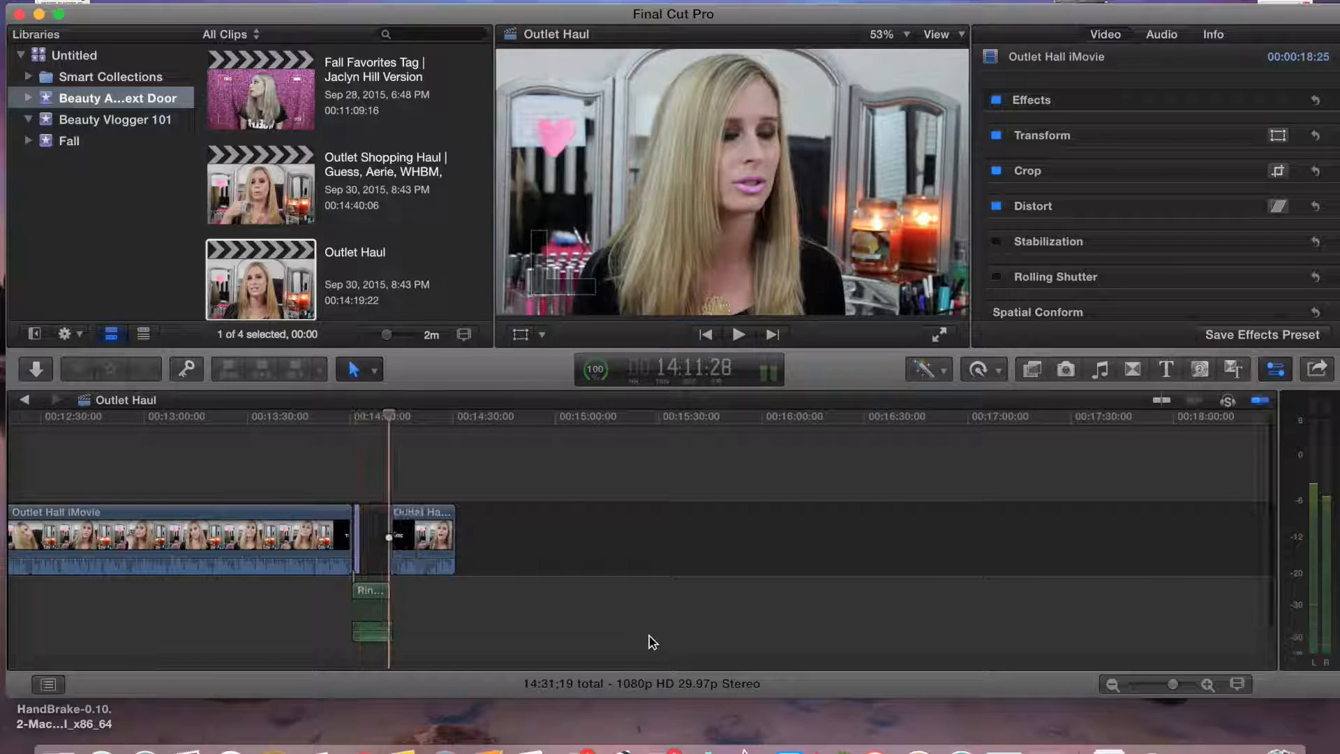
Delete the unwanted extra clips pasted after the Bloopers title
{"action": "left_click", "coordinate": [376, 529]}
{"action": "key", "text": "Delete"}
{"action": "left_click_drag", "start_coordinate": [360, 415], "coordinate": [352, 415]}
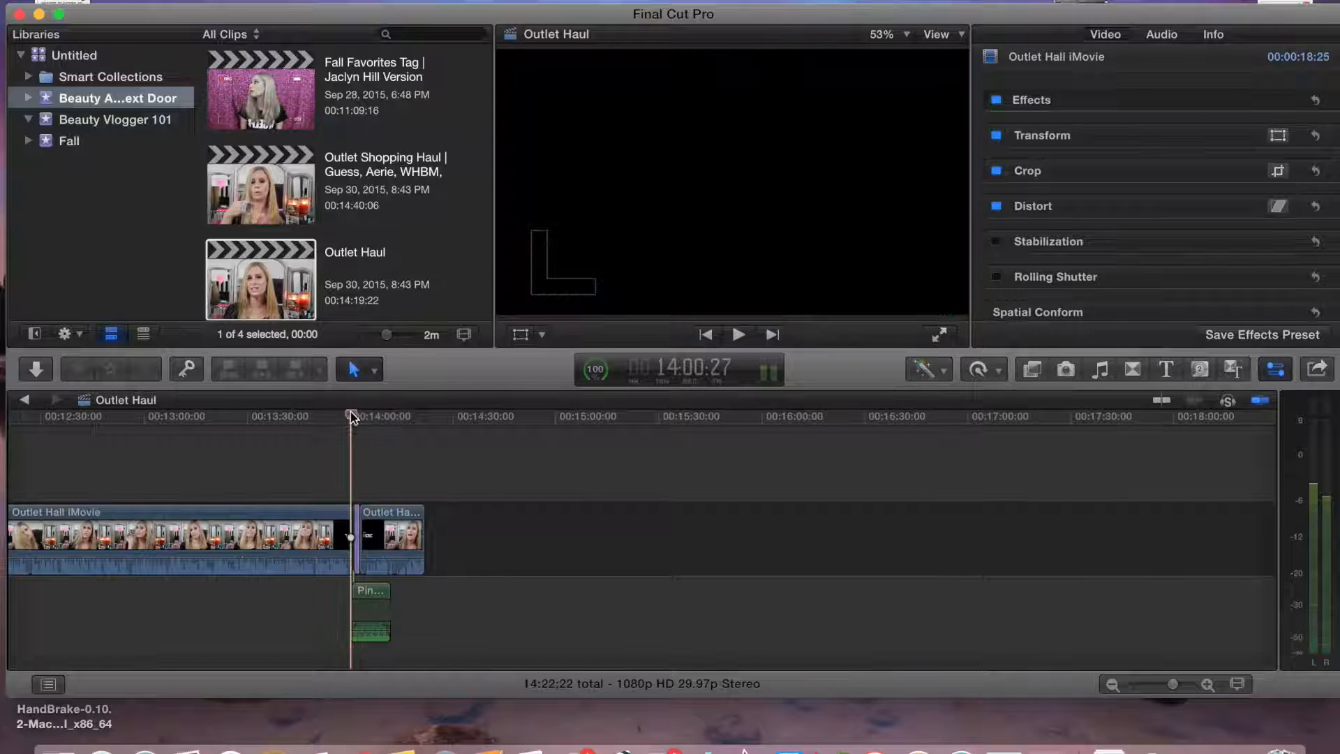
{"action": "left_click", "coordinate": [1189, 685]}
{"action": "left_click_drag", "start_coordinate": [462, 608], "coordinate": [437, 601]}
{"action": "left_click", "coordinate": [458, 545]}
{"action": "key", "text": "Delete"}
Extend the Pink-So What music clip to the end of the final video clip
{"action": "left_click", "coordinate": [1170, 684]}
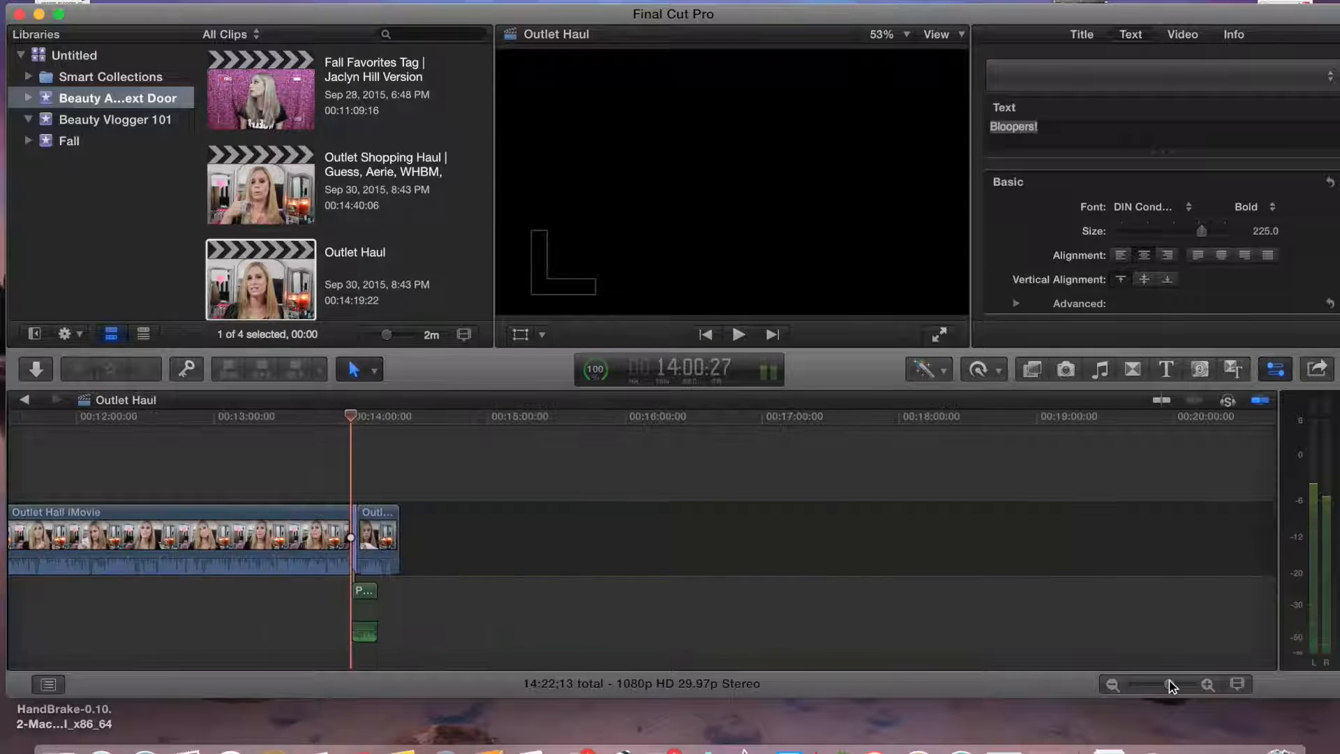
{"action": "left_click", "coordinate": [1178, 684]}
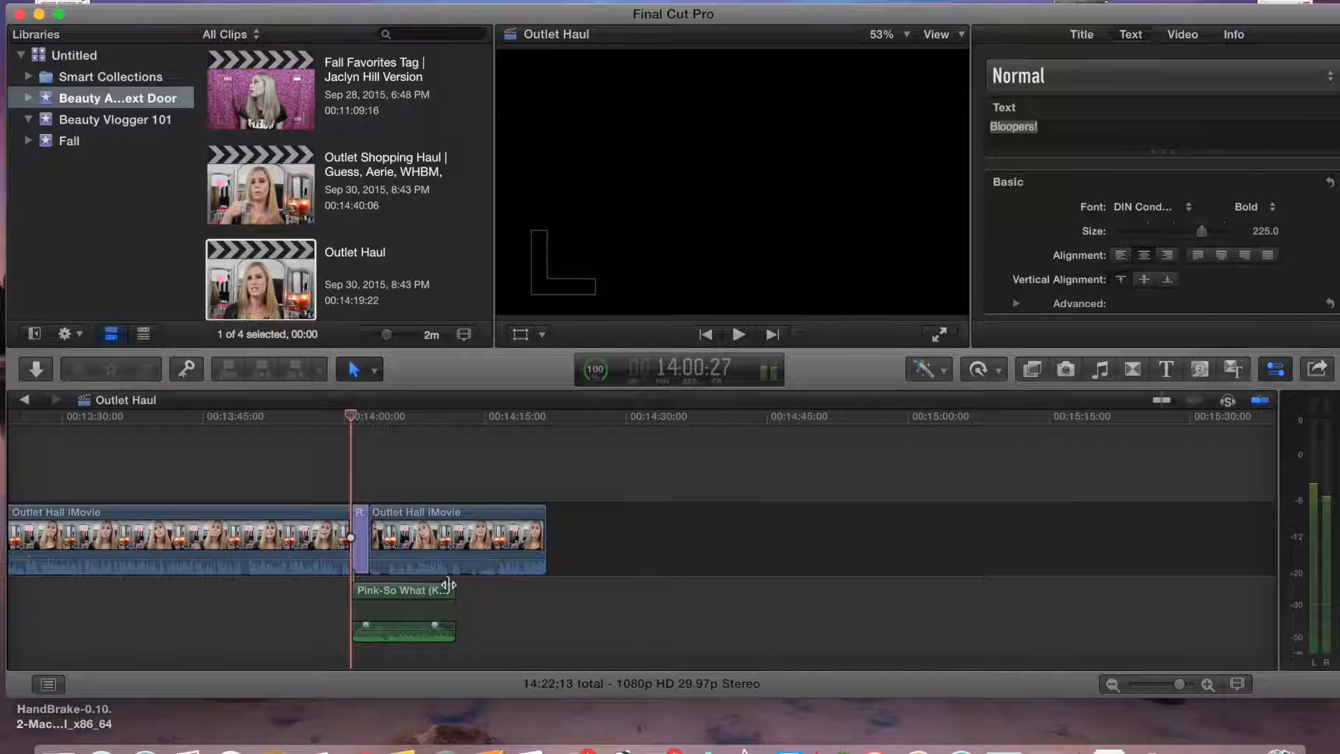
{"action": "left_click", "coordinate": [447, 592]}
{"action": "left_click_drag", "start_coordinate": [448, 592], "coordinate": [557, 592]}
{"action": "left_click_drag", "start_coordinate": [453, 632], "coordinate": [555, 618]}
{"action": "left_click", "coordinate": [625, 616]}
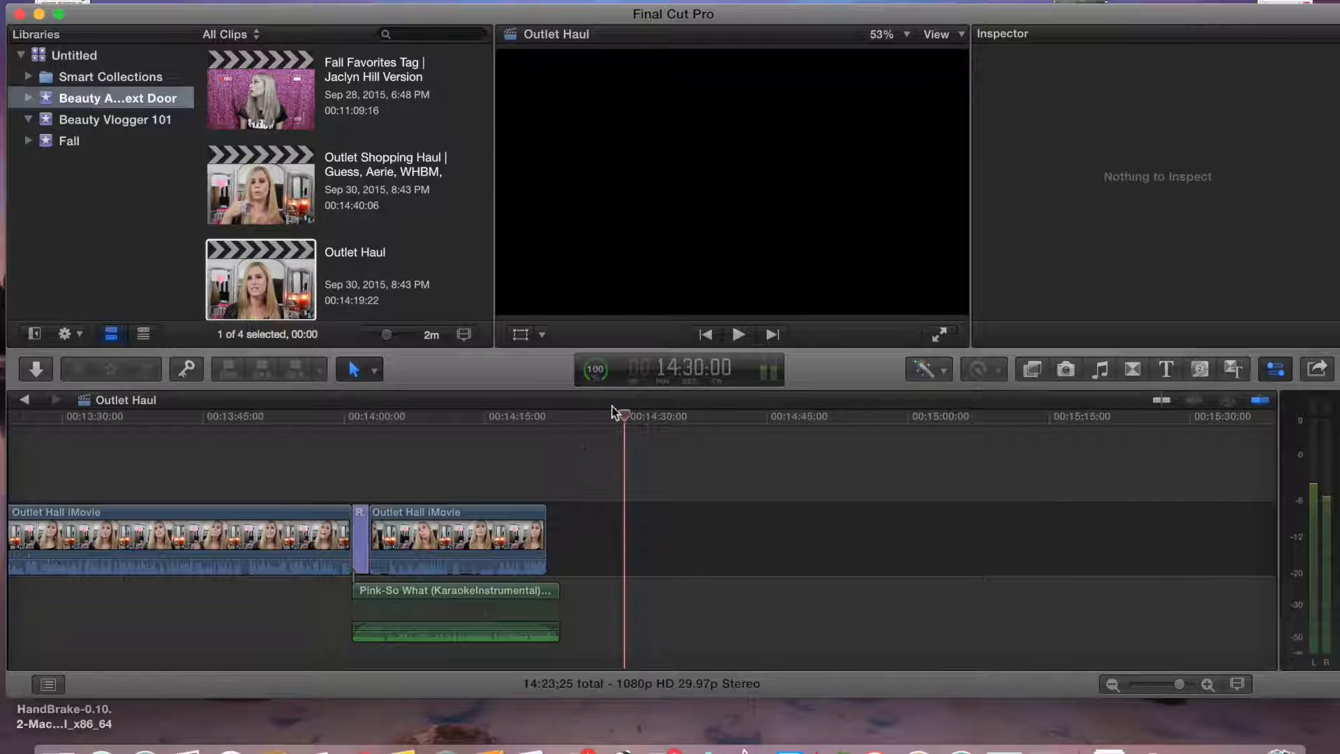
Copy the BeautyAddictTemplate end screen from Outlet Shopping Haul and paste it at the end of Outlet Haul
{"action": "double_click", "coordinate": [286, 201]}
{"action": "left_click_drag", "start_coordinate": [183, 418], "coordinate": [901, 458]}
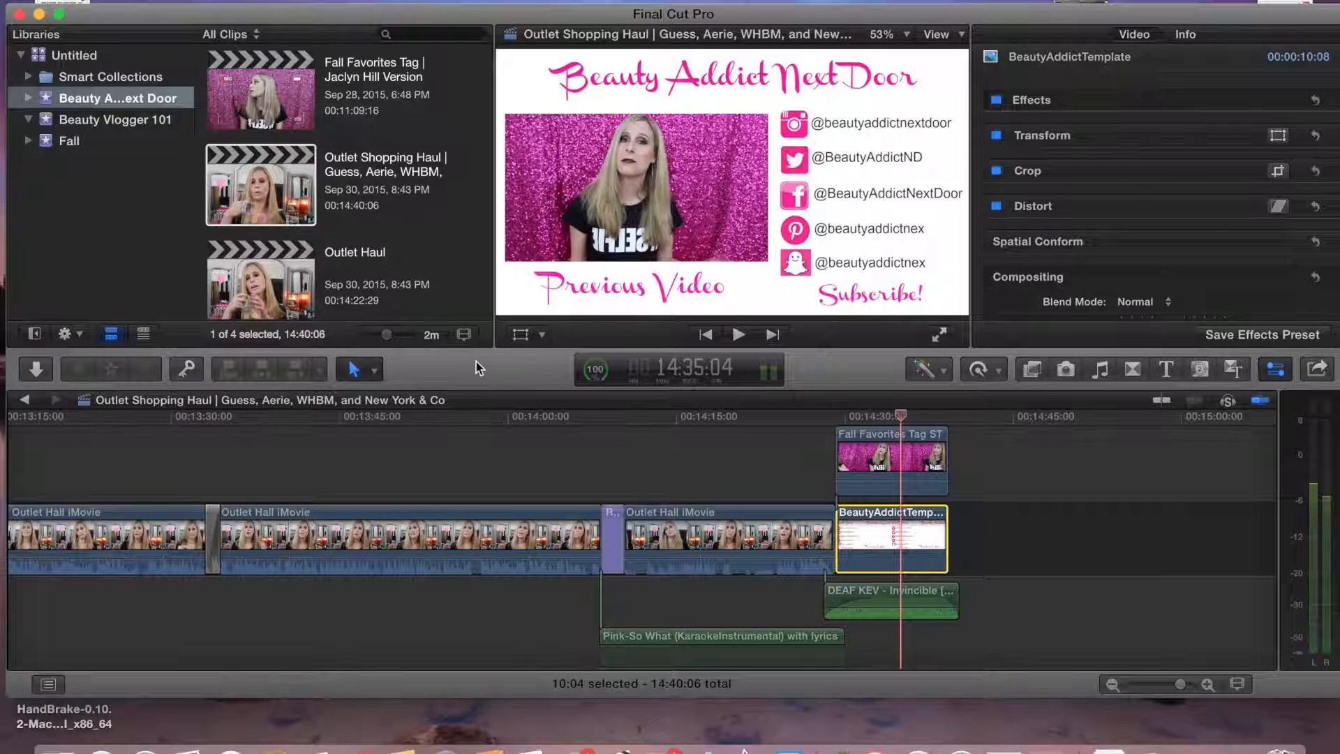
{"action": "double_click", "coordinate": [351, 308]}
{"action": "left_click", "coordinate": [946, 474]}
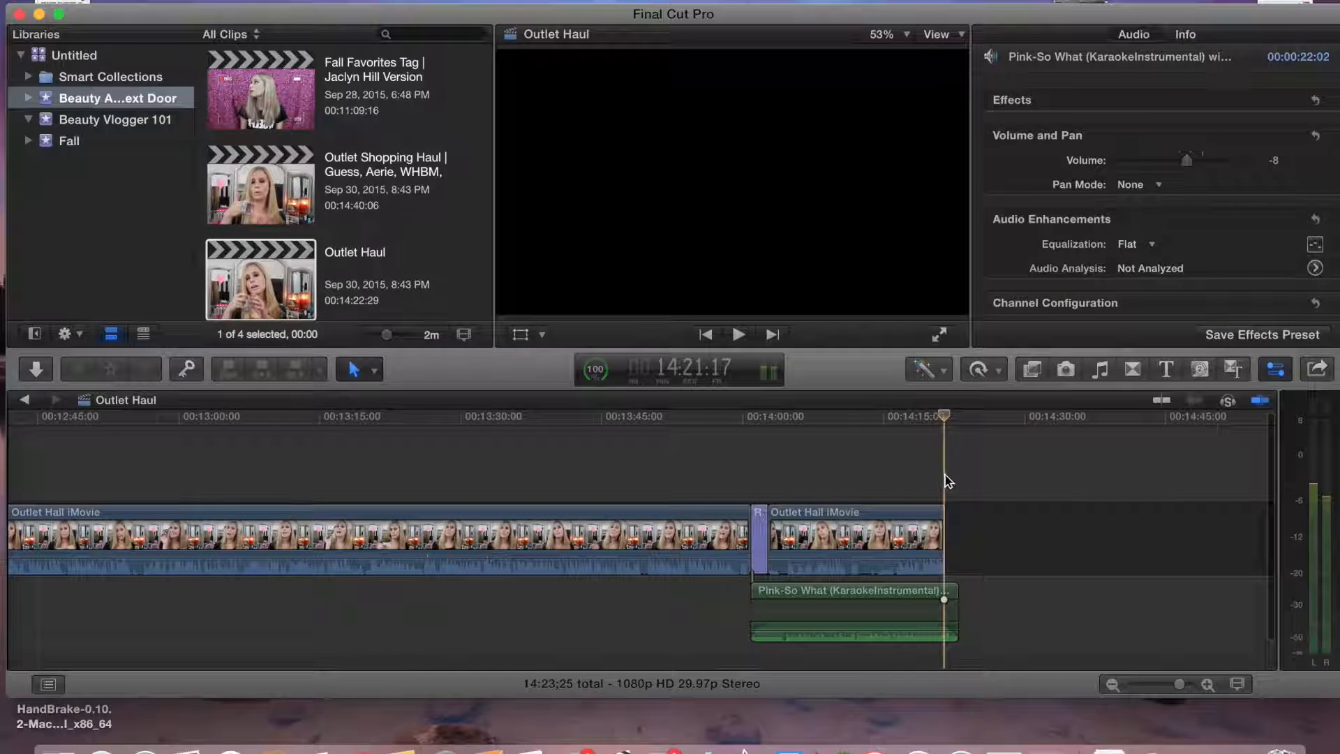
{"action": "left_click", "coordinate": [958, 451]}
{"action": "double_click", "coordinate": [281, 172]}
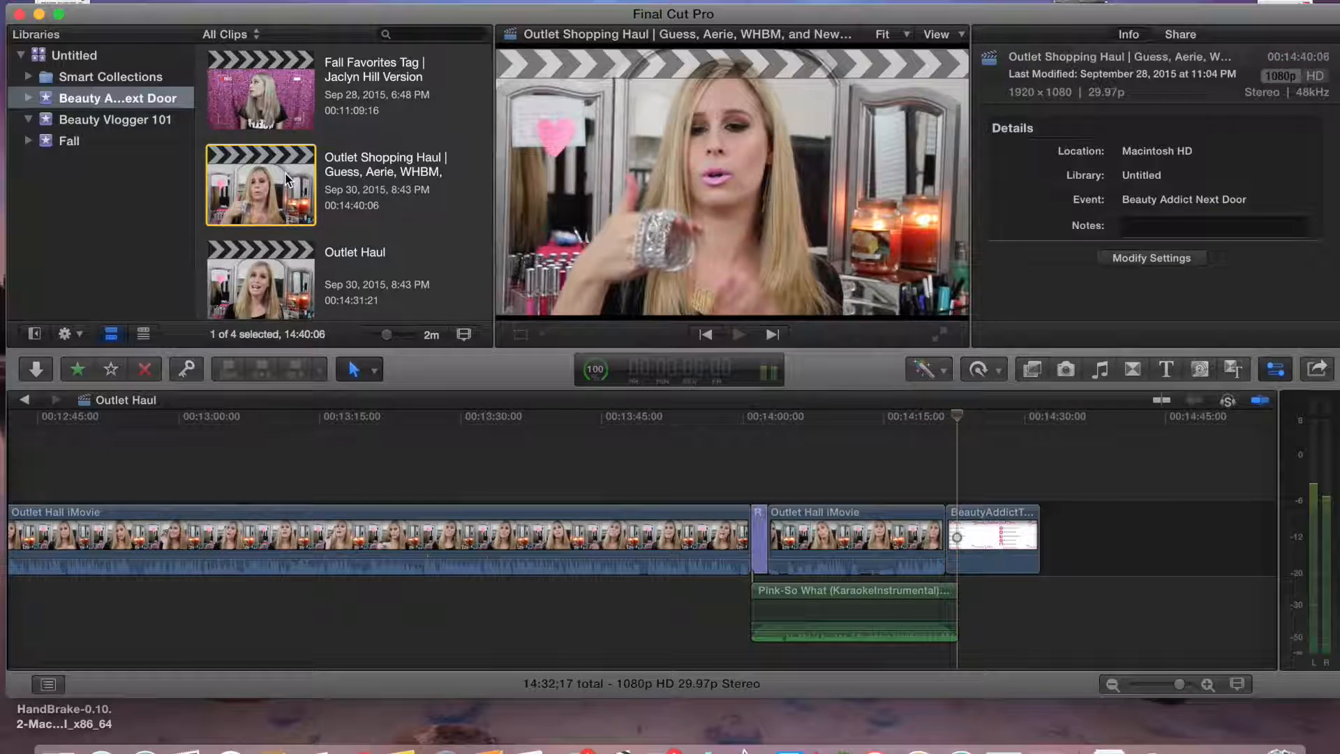
Add the Fall Favorites Tag video overlay above the end screen in Outlet Haul
{"action": "left_click", "coordinate": [899, 453]}
{"action": "double_click", "coordinate": [279, 245]}
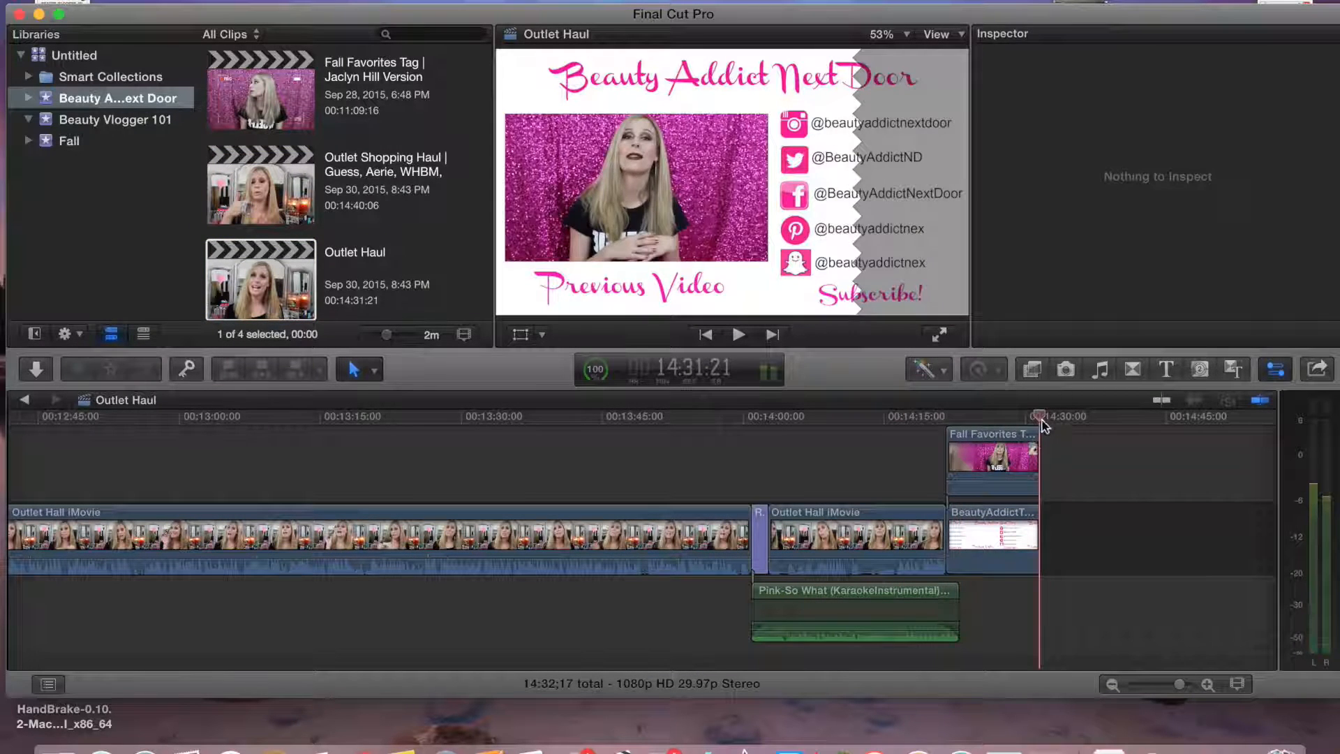
{"action": "double_click", "coordinate": [275, 183]}
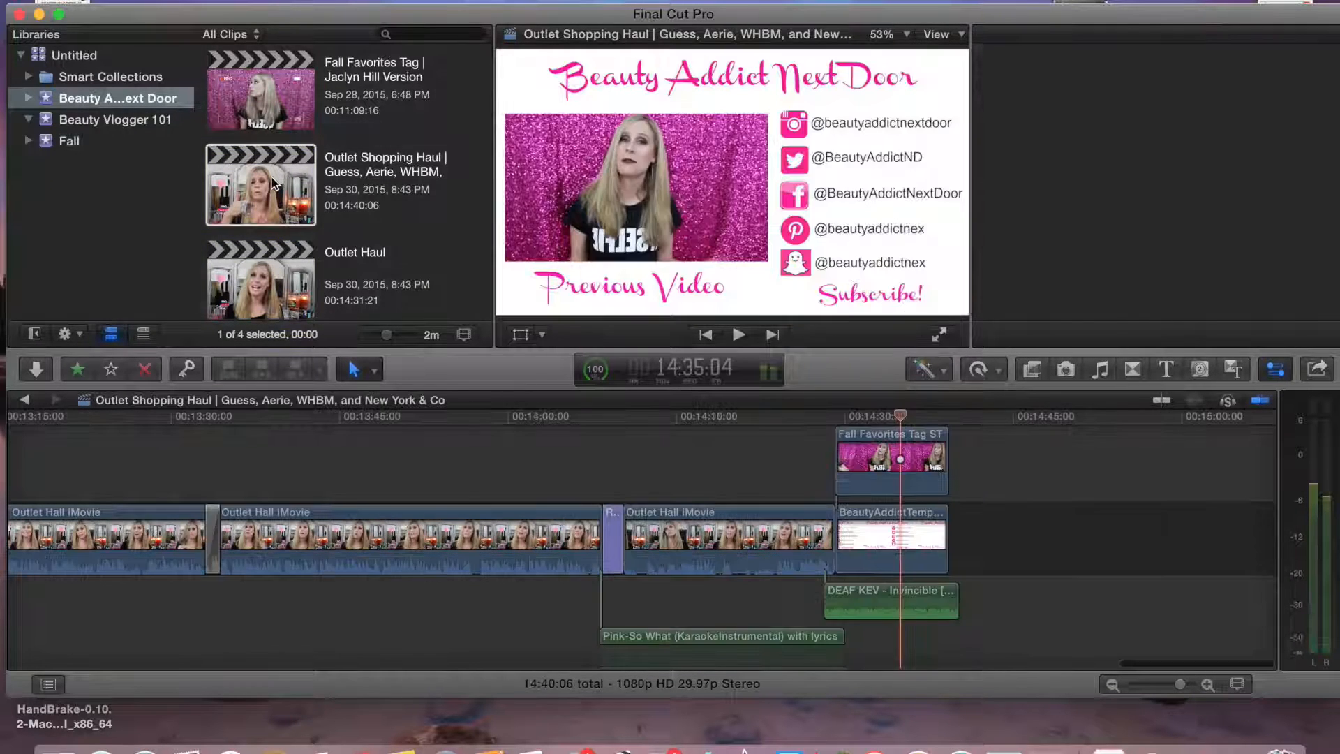
{"action": "double_click", "coordinate": [325, 287]}
Search the music library for KEV and add DEAF KEV - Invincible to the end of the timeline
{"action": "left_click", "coordinate": [1100, 370]}
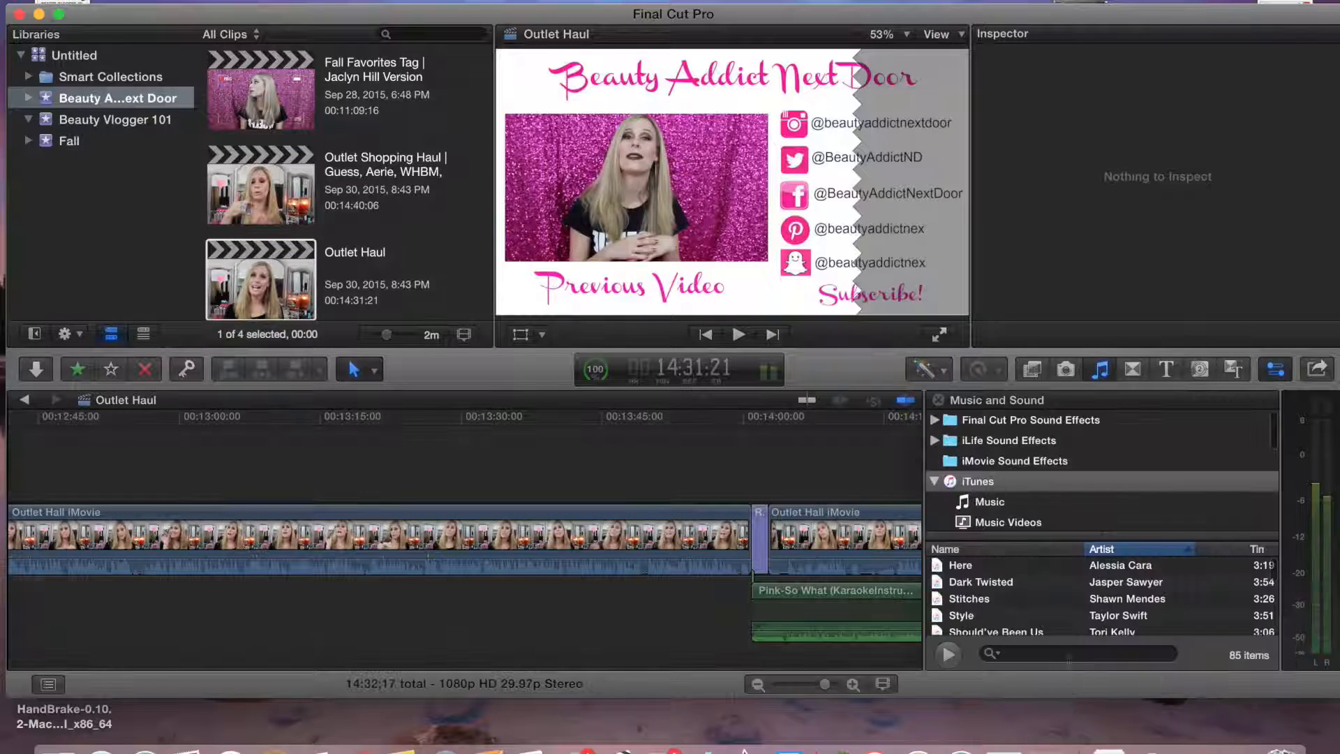
{"action": "key", "text": "super+shift+1"}
{"action": "left_click_drag", "start_coordinate": [1151, 689], "coordinate": [1180, 691]}
{"action": "left_click", "coordinate": [1101, 368]}
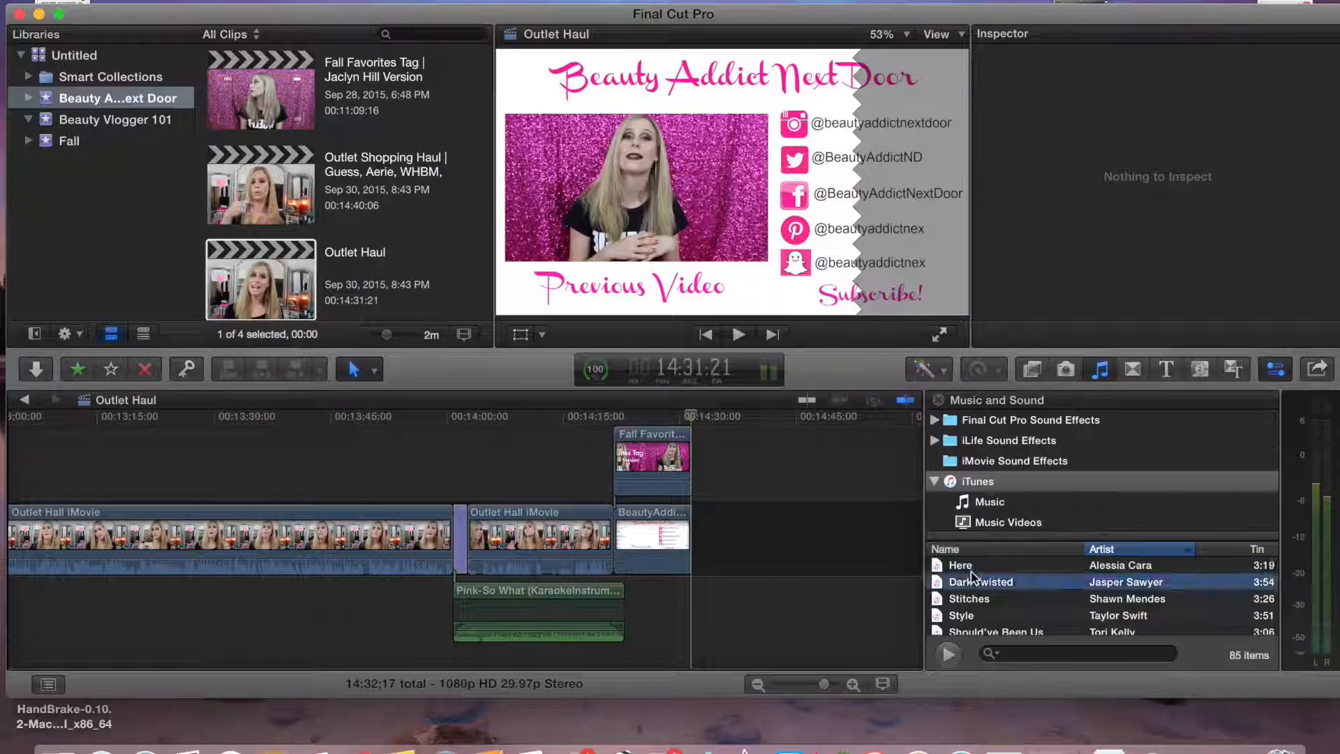
{"action": "type", "text": "DEF"}
{"action": "key", "text": "BackSpace"}
{"action": "key", "text": "BackSpace"}
{"action": "key", "text": "BackSpace"}
{"action": "type", "text": "KEV"}
{"action": "left_click_drag", "start_coordinate": [1024, 572], "coordinate": [767, 538]}
{"action": "left_click", "coordinate": [1101, 369]}
Set the DEAF KEV track's volume to -9 and connect it below the end screen
{"action": "left_click", "coordinate": [848, 531]}
{"action": "left_click_drag", "start_coordinate": [1202, 161], "coordinate": [1185, 161]}
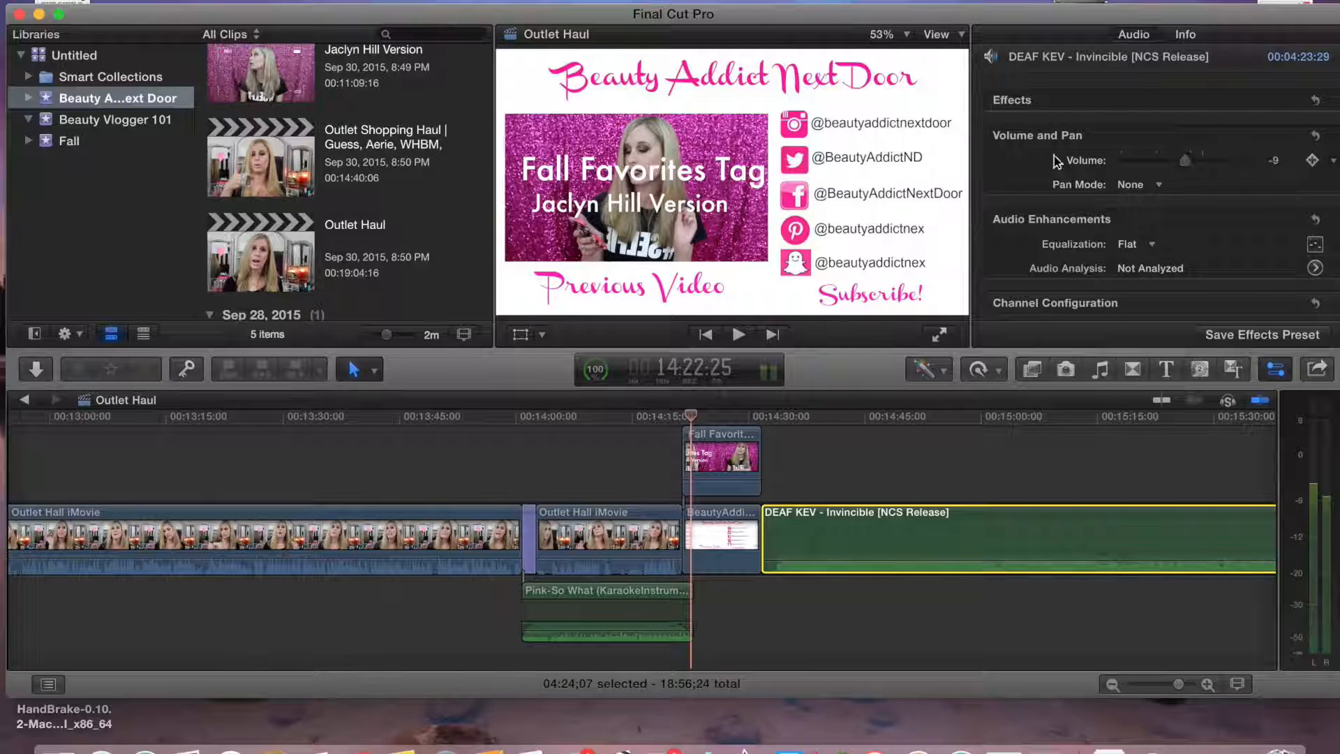
{"action": "left_click_drag", "start_coordinate": [905, 529], "coordinate": [707, 665]}
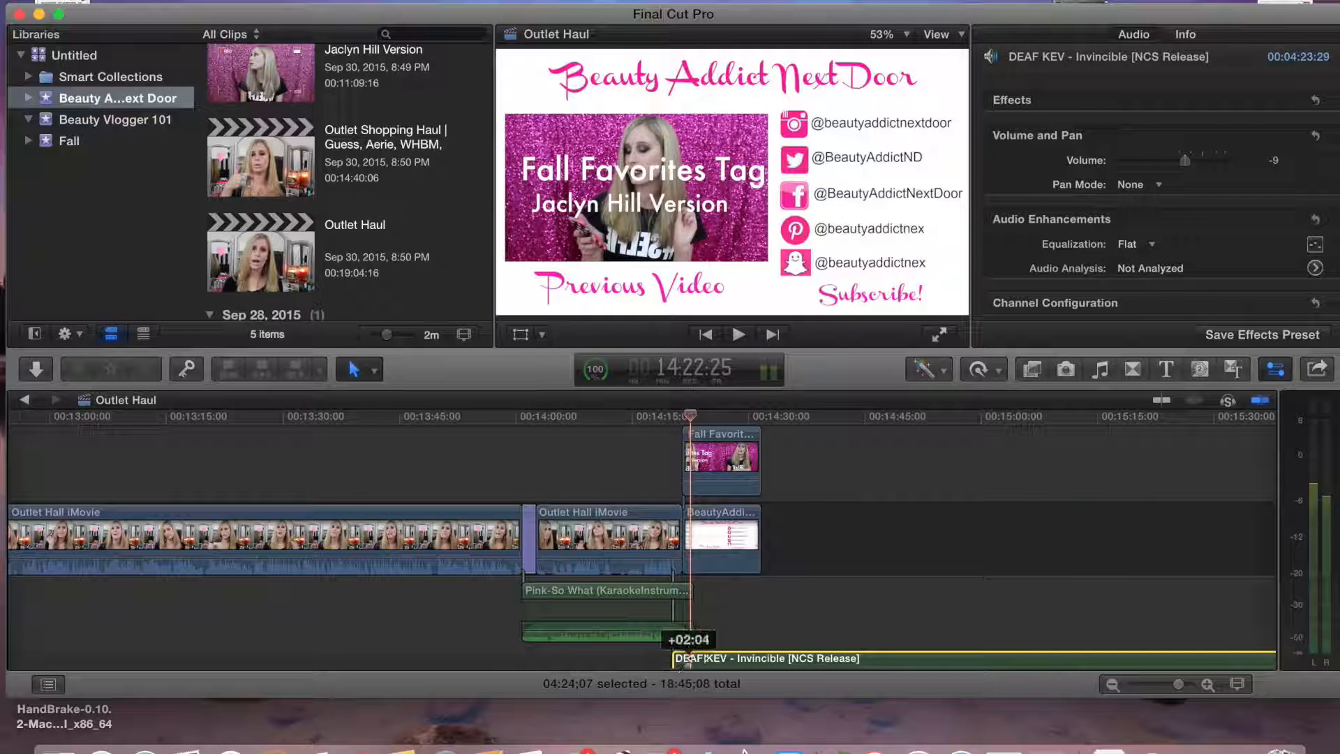
Blade the DEAF KEV track where the end screen ends, delete the remainder, and trim it to fit
{"action": "left_click", "coordinate": [815, 448]}
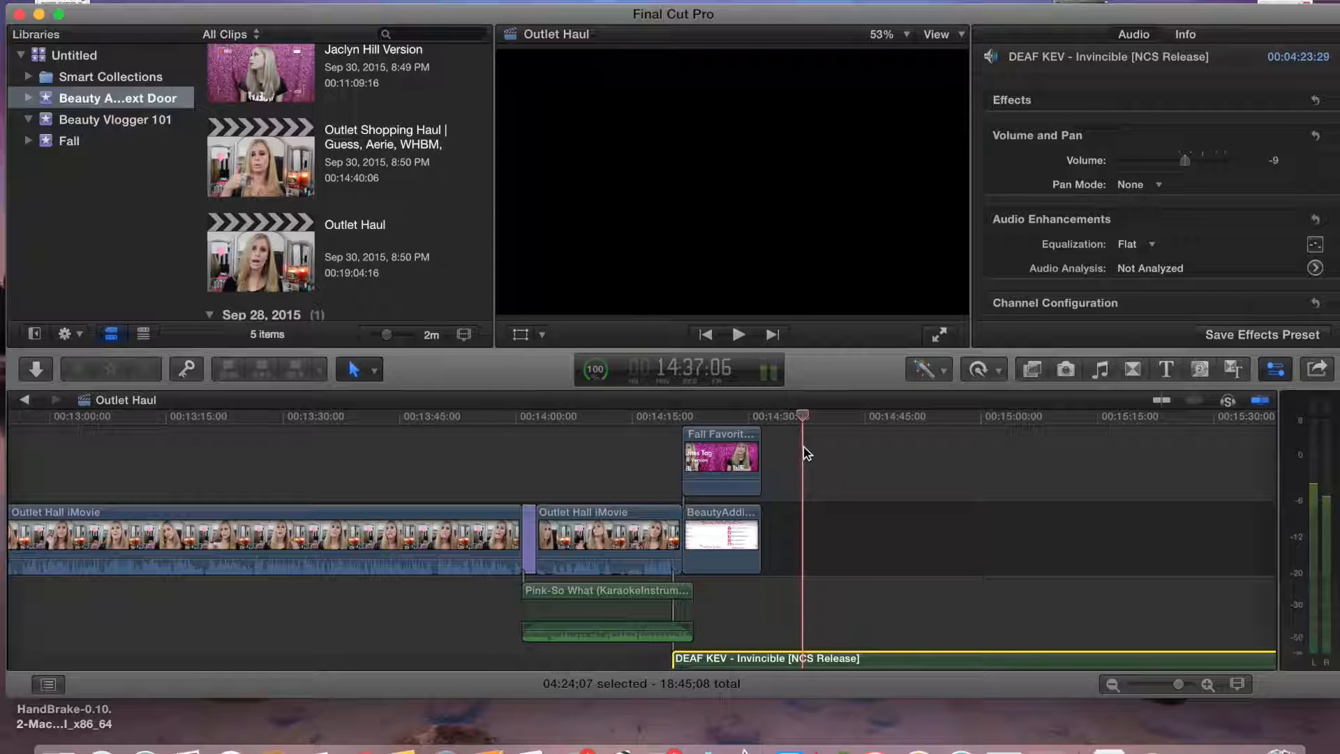
{"action": "key", "text": "super+b"}
{"action": "left_click", "coordinate": [852, 608]}
{"action": "key", "text": "Delete"}
{"action": "left_click", "coordinate": [859, 524]}
{"action": "key", "text": "Delete"}
{"action": "left_click_drag", "start_coordinate": [726, 658], "coordinate": [724, 605]}
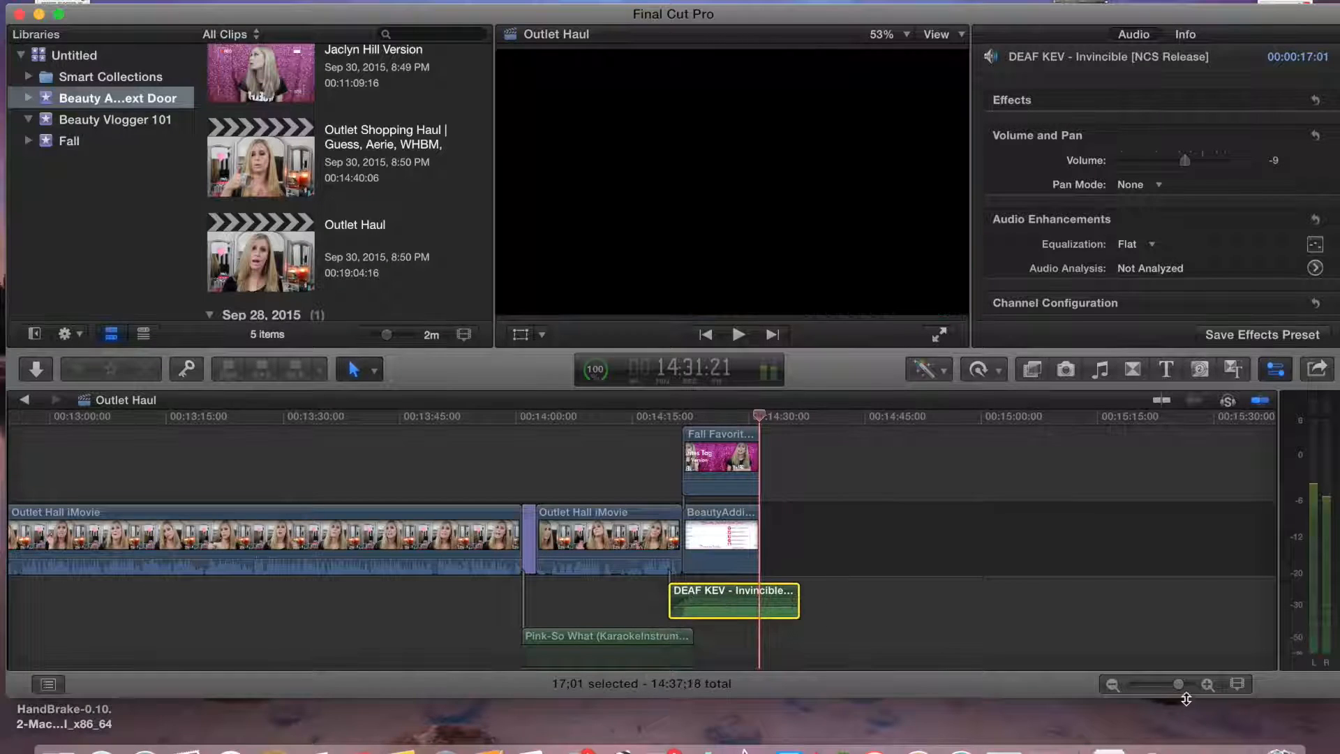
{"action": "left_click_drag", "start_coordinate": [1179, 685], "coordinate": [1183, 686]}
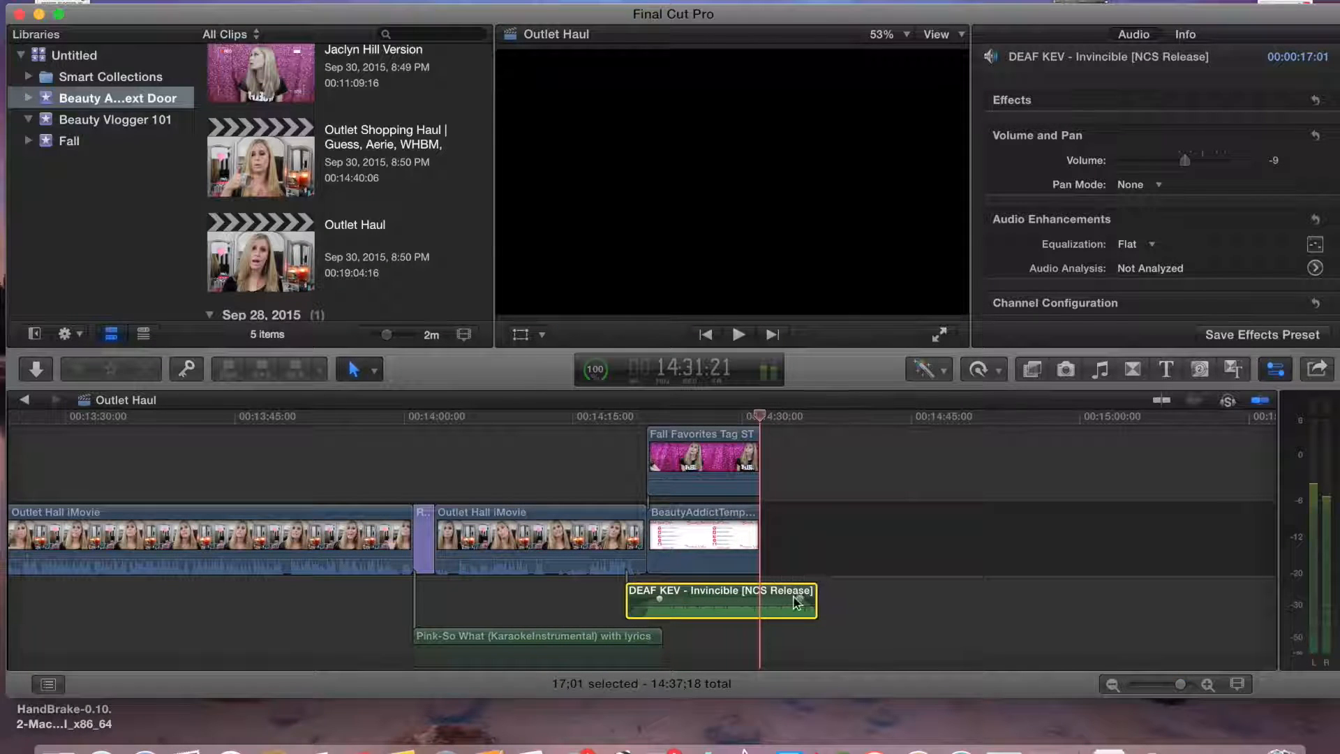
{"action": "left_click_drag", "start_coordinate": [815, 601], "coordinate": [771, 601]}
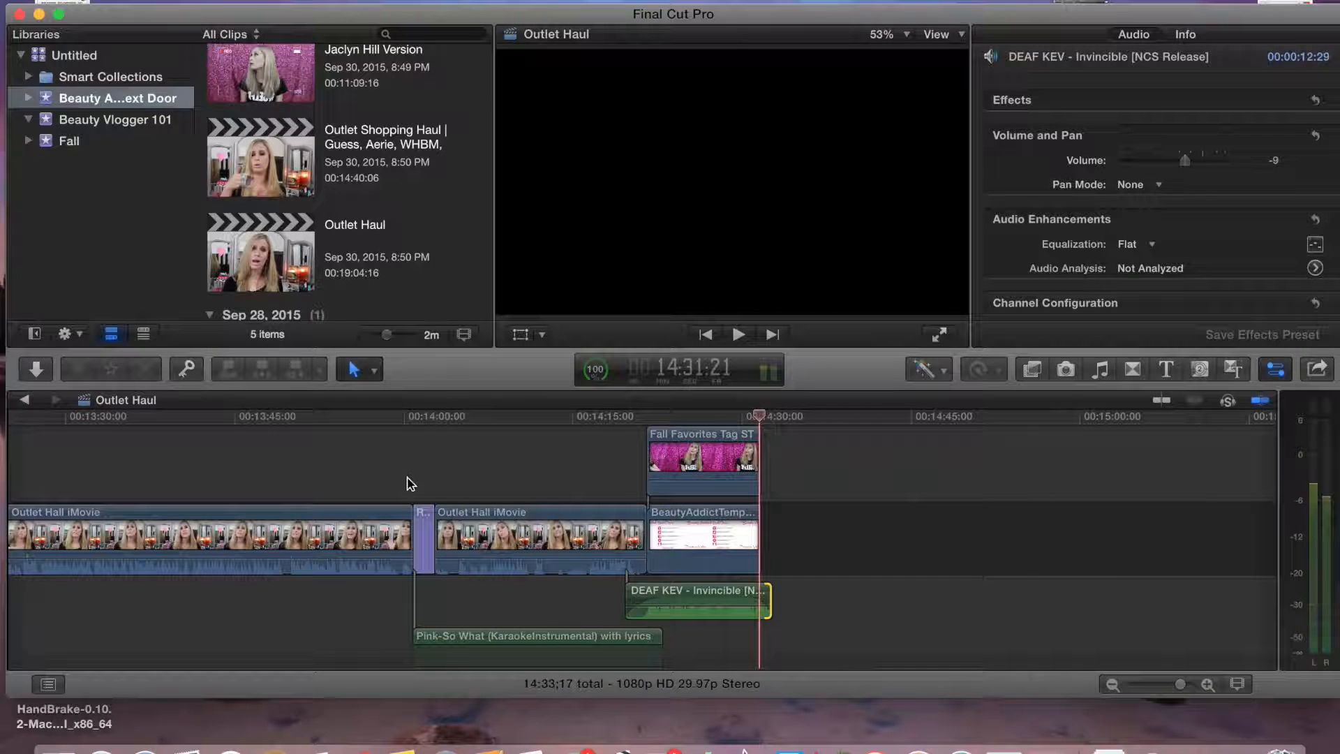
Copy the intro clips from the start of Outlet Shopping Haul into the start of Outlet Haul
{"action": "left_click_drag", "start_coordinate": [764, 418], "coordinate": [1, 430]}
{"action": "double_click", "coordinate": [253, 181]}
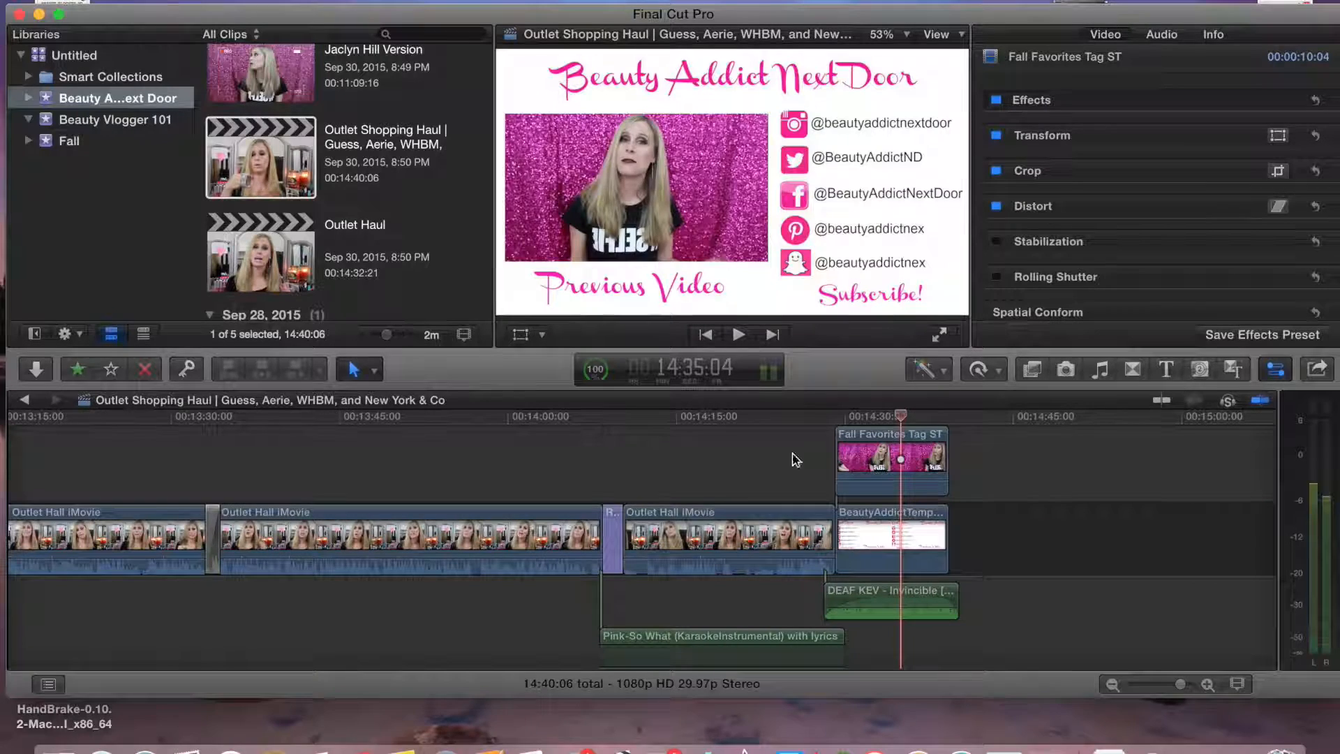
{"action": "left_click_drag", "start_coordinate": [903, 421], "coordinate": [0, 454]}
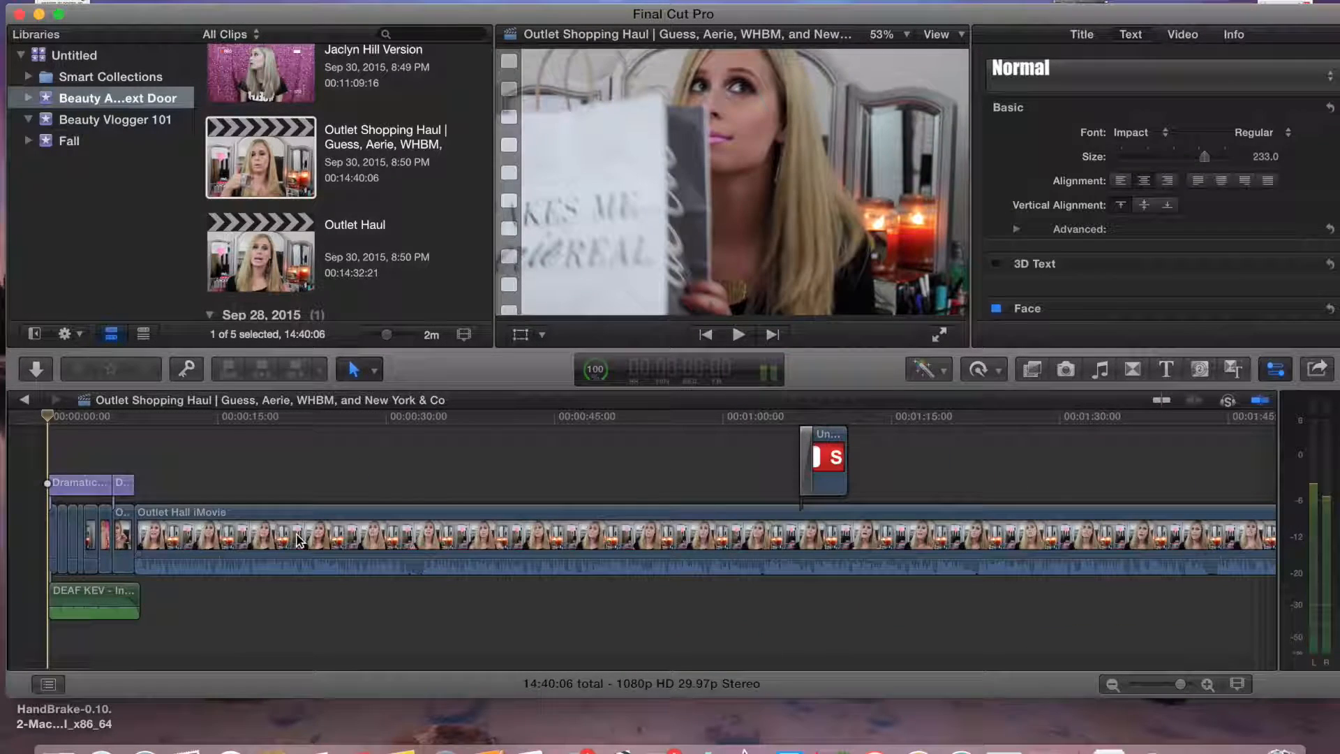
{"action": "left_click", "coordinate": [54, 527]}
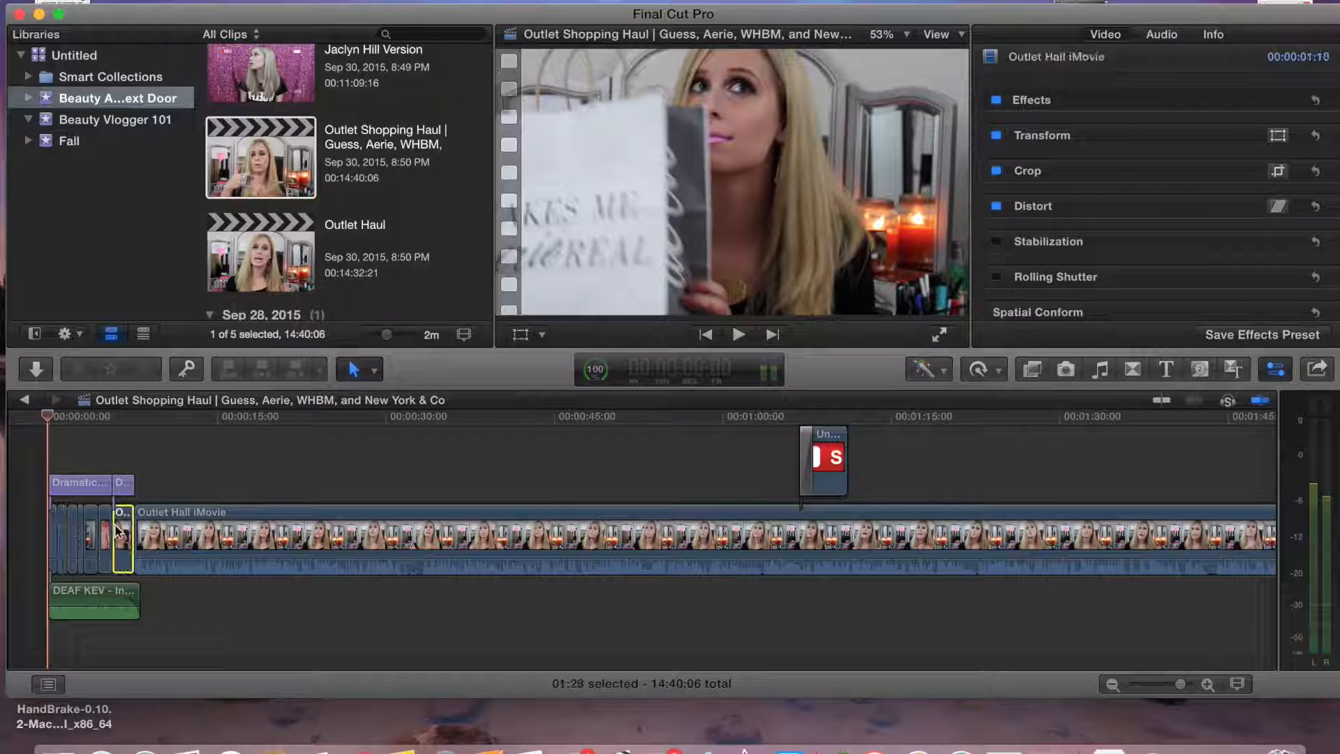
{"action": "left_click_drag", "start_coordinate": [47, 423], "coordinate": [116, 436]}
{"action": "key", "text": "space"}
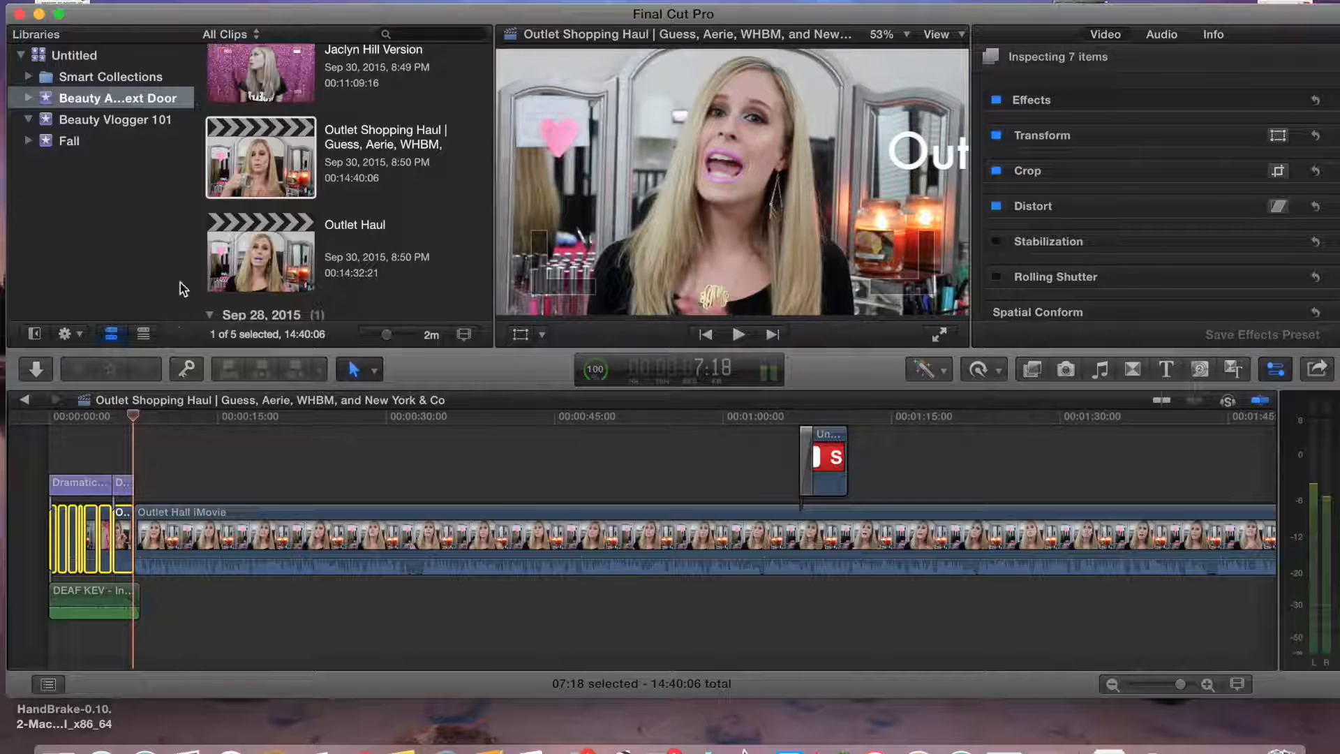
{"action": "double_click", "coordinate": [249, 260]}
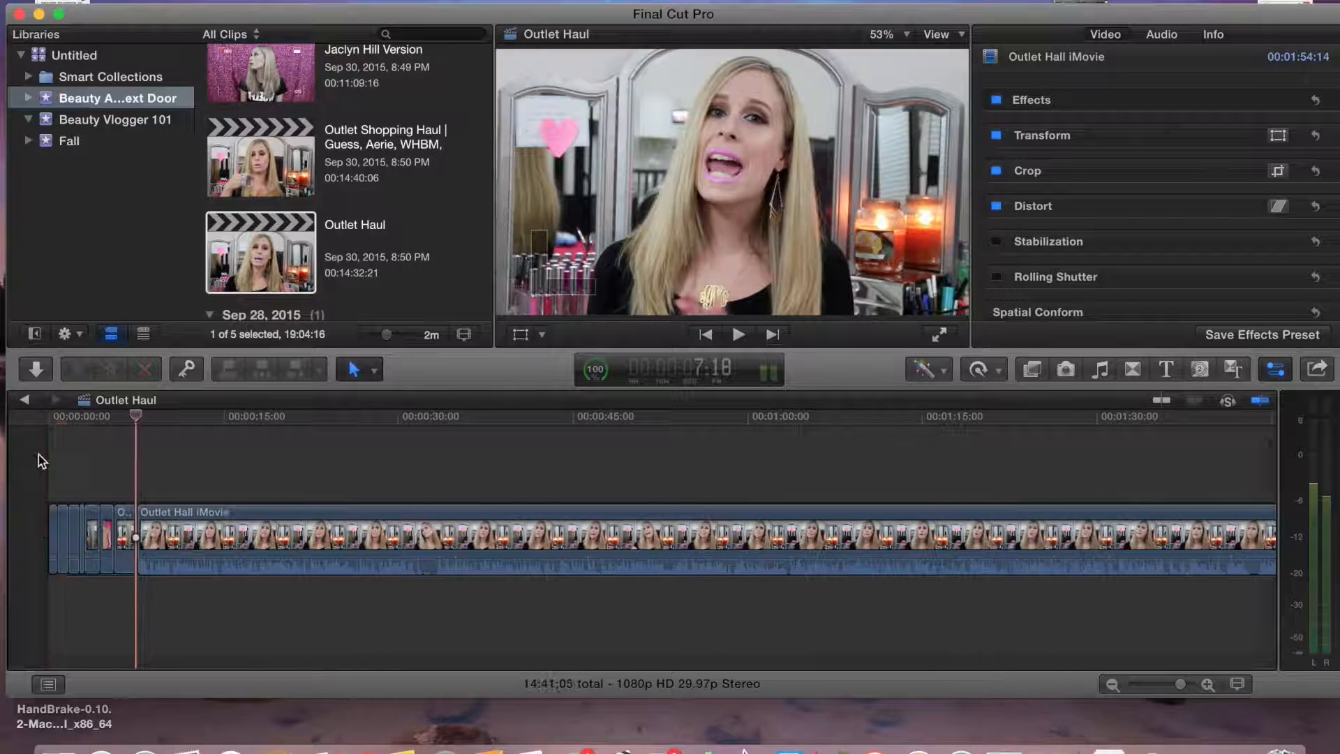
{"action": "left_click_drag", "start_coordinate": [55, 418], "coordinate": [126, 418]}
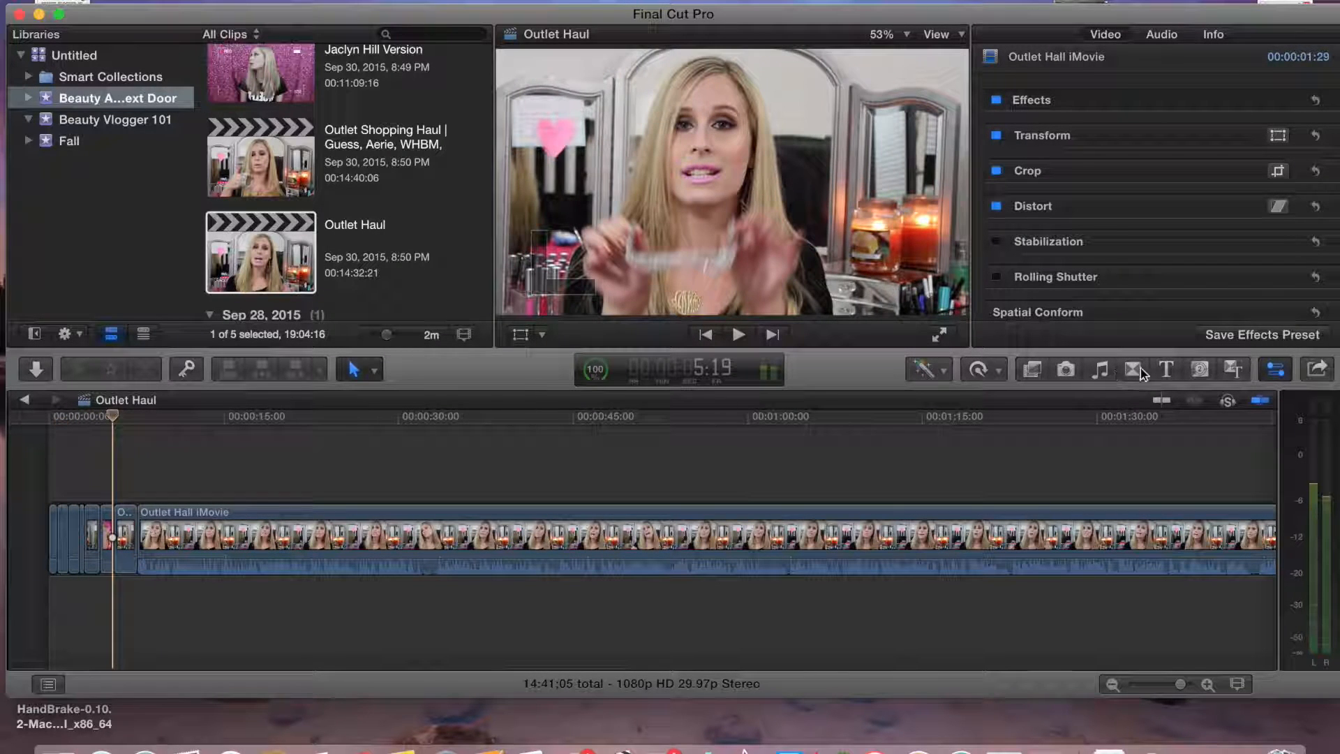
Add a Drifting title above the start of the main clip and set its lines to "Outlet Shopping" and "Haul"
{"action": "left_click", "coordinate": [1169, 369]}
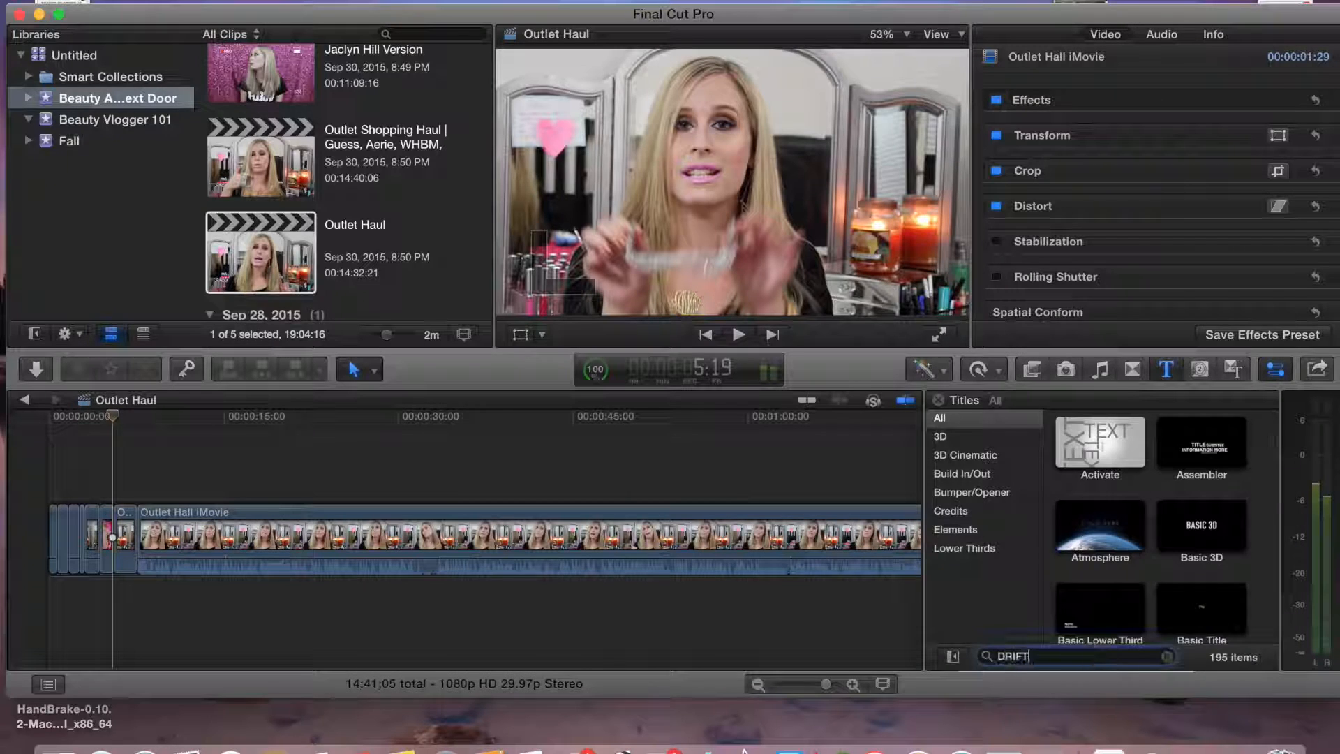
{"action": "left_click_drag", "start_coordinate": [1111, 453], "coordinate": [221, 495]}
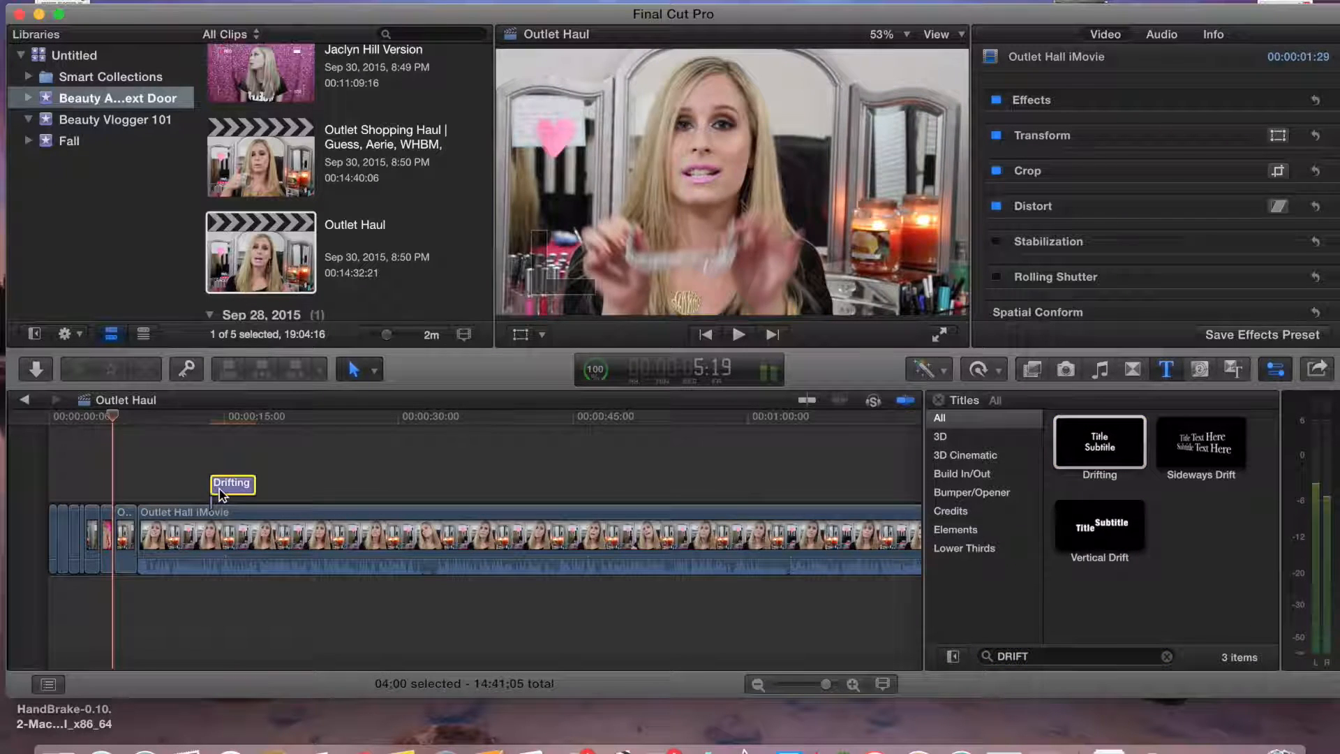
{"action": "type", "text": "Outlet Shopping"}
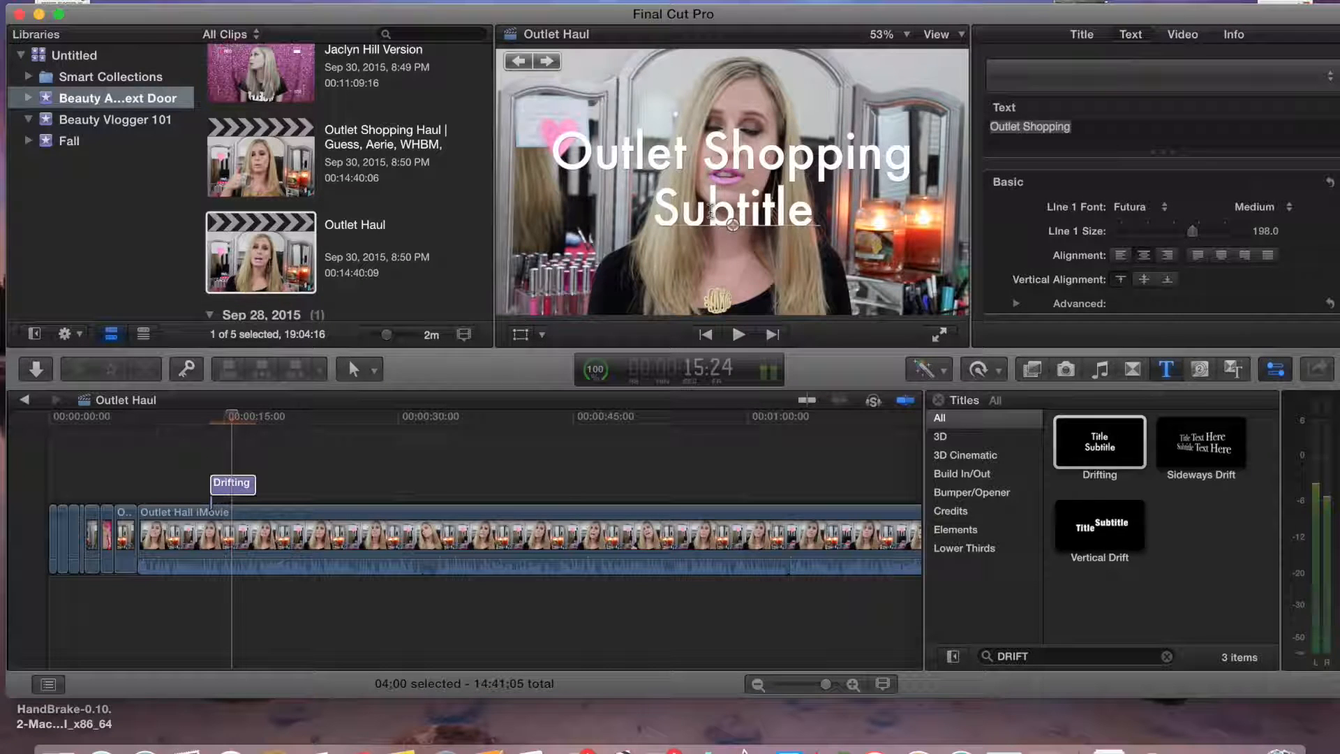
{"action": "double_click", "coordinate": [787, 211]}
{"action": "type", "text": "Haul"}
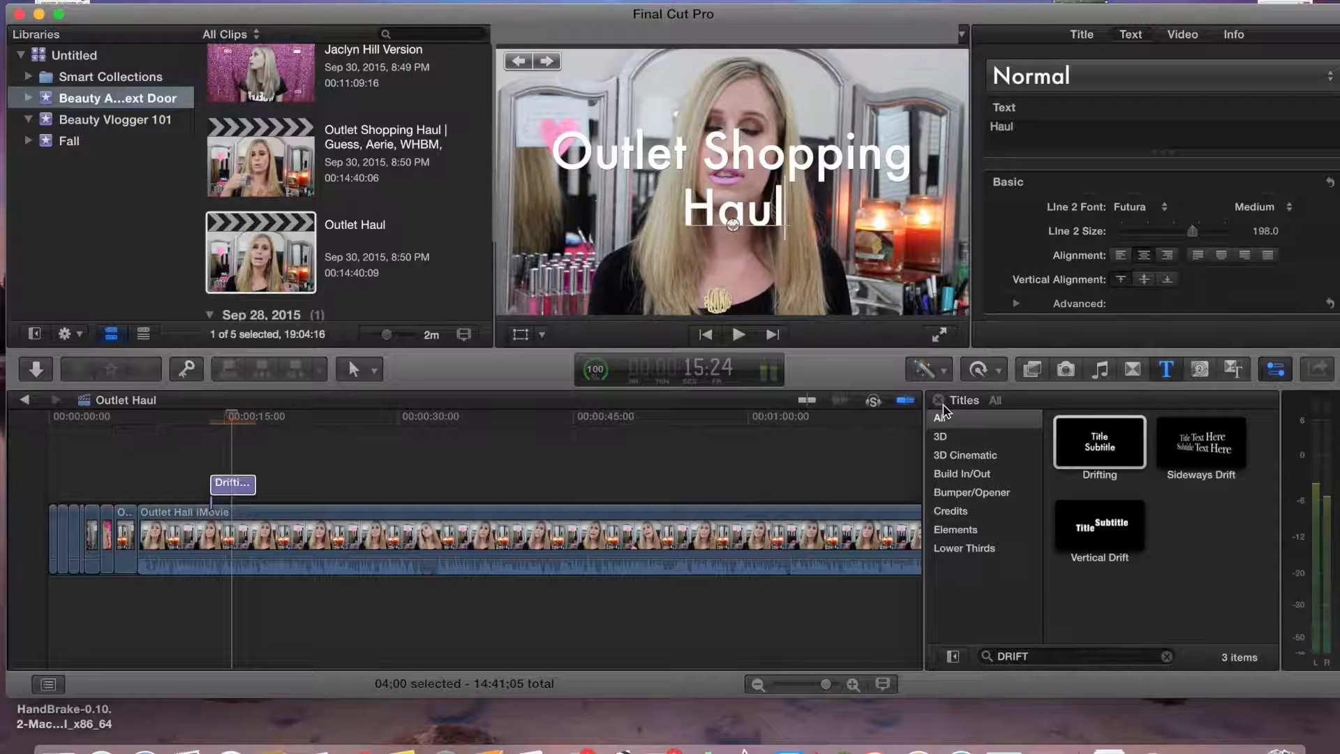
Move the Drifting title earlier so it starts just after the intro clips
{"action": "left_click", "coordinate": [938, 403]}
{"action": "left_click_drag", "start_coordinate": [236, 490], "coordinate": [145, 484]}
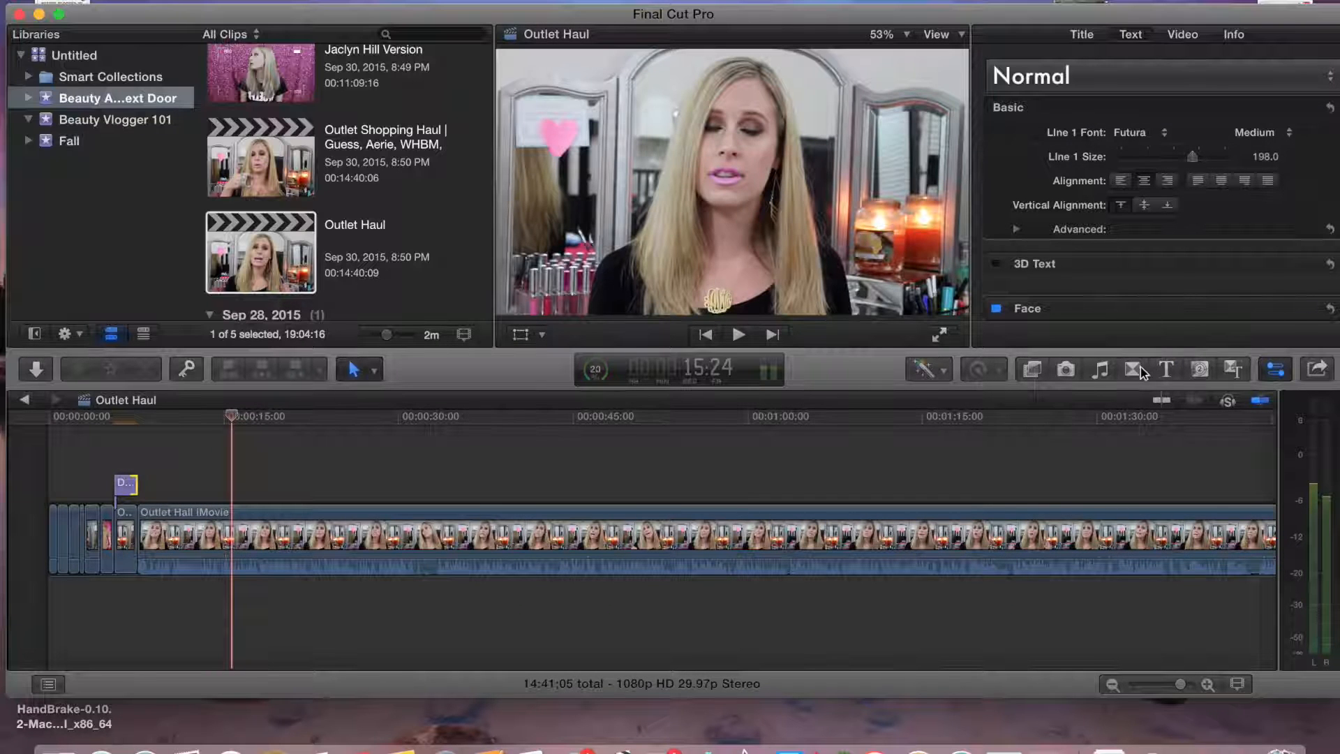
{"action": "left_click", "coordinate": [1165, 370]}
{"action": "left_click", "coordinate": [843, 683]}
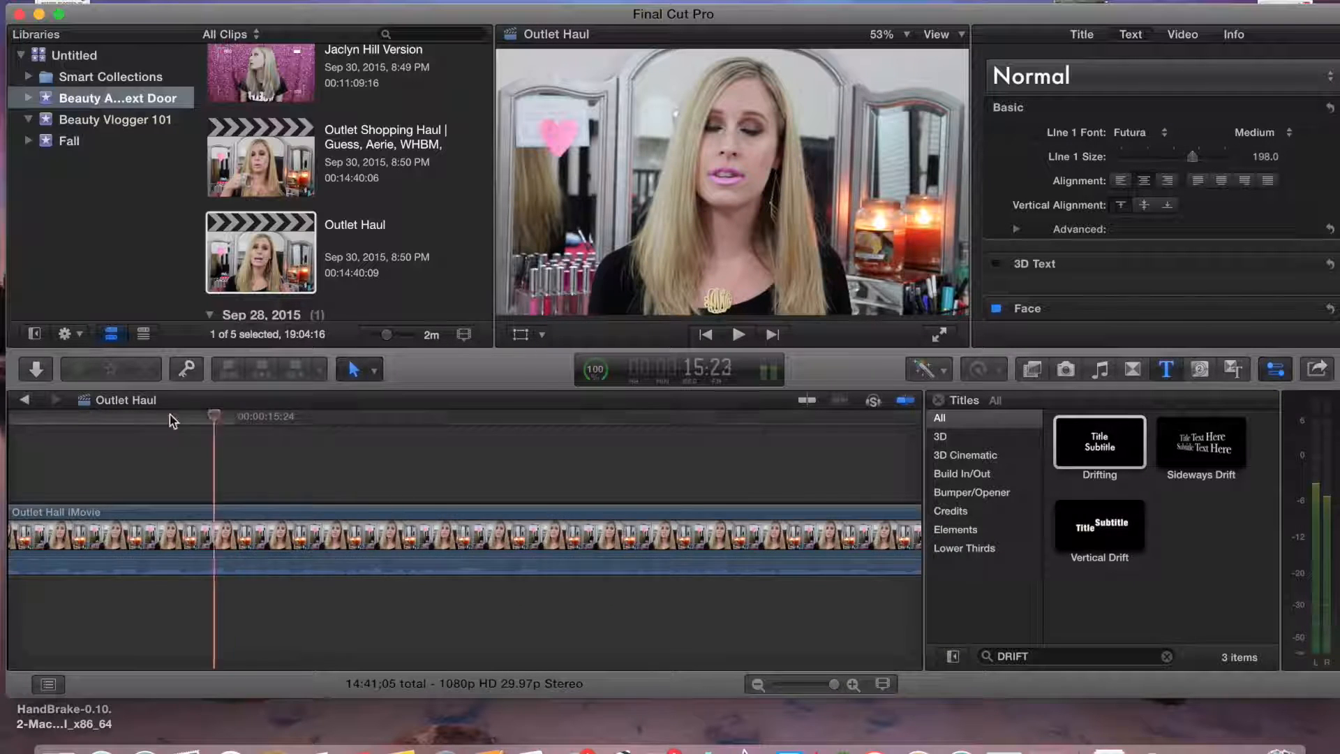
{"action": "left_click_drag", "start_coordinate": [232, 418], "coordinate": [4, 409]}
{"action": "left_click_drag", "start_coordinate": [830, 684], "coordinate": [822, 690]}
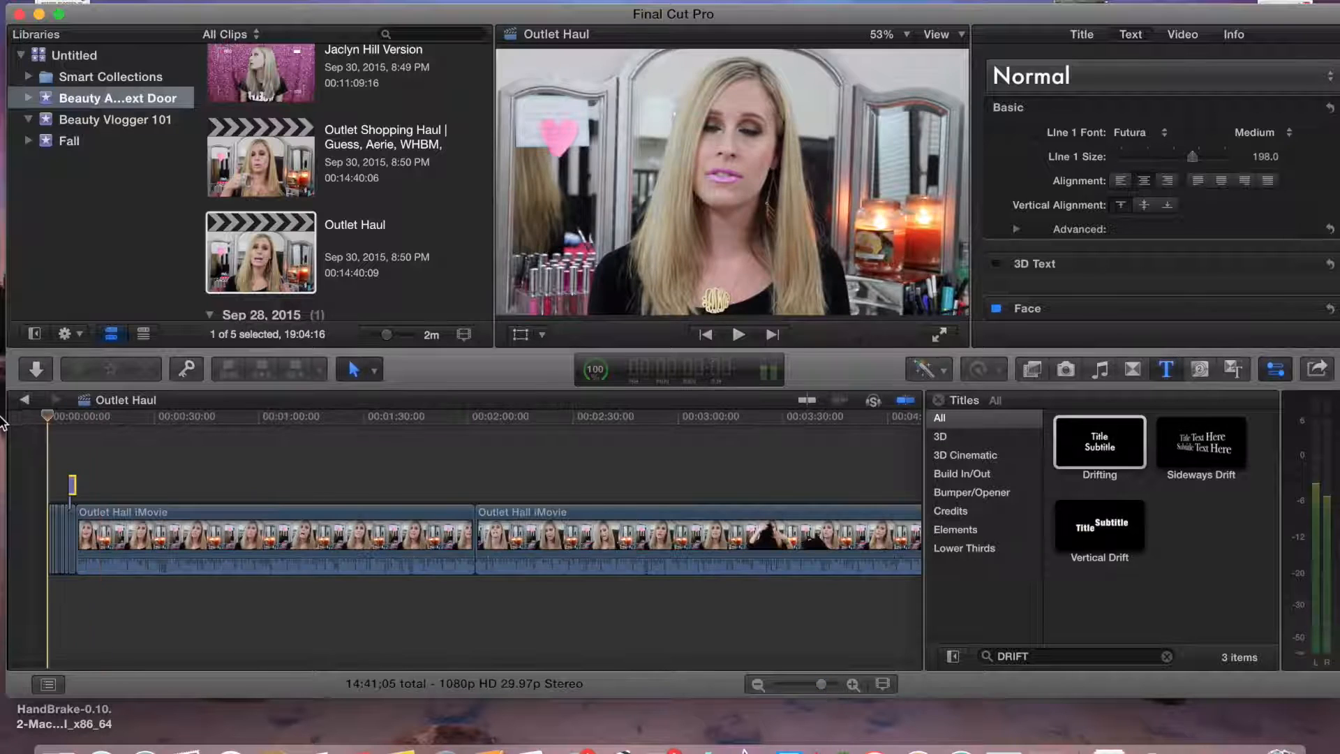
{"action": "left_click", "coordinate": [832, 684]}
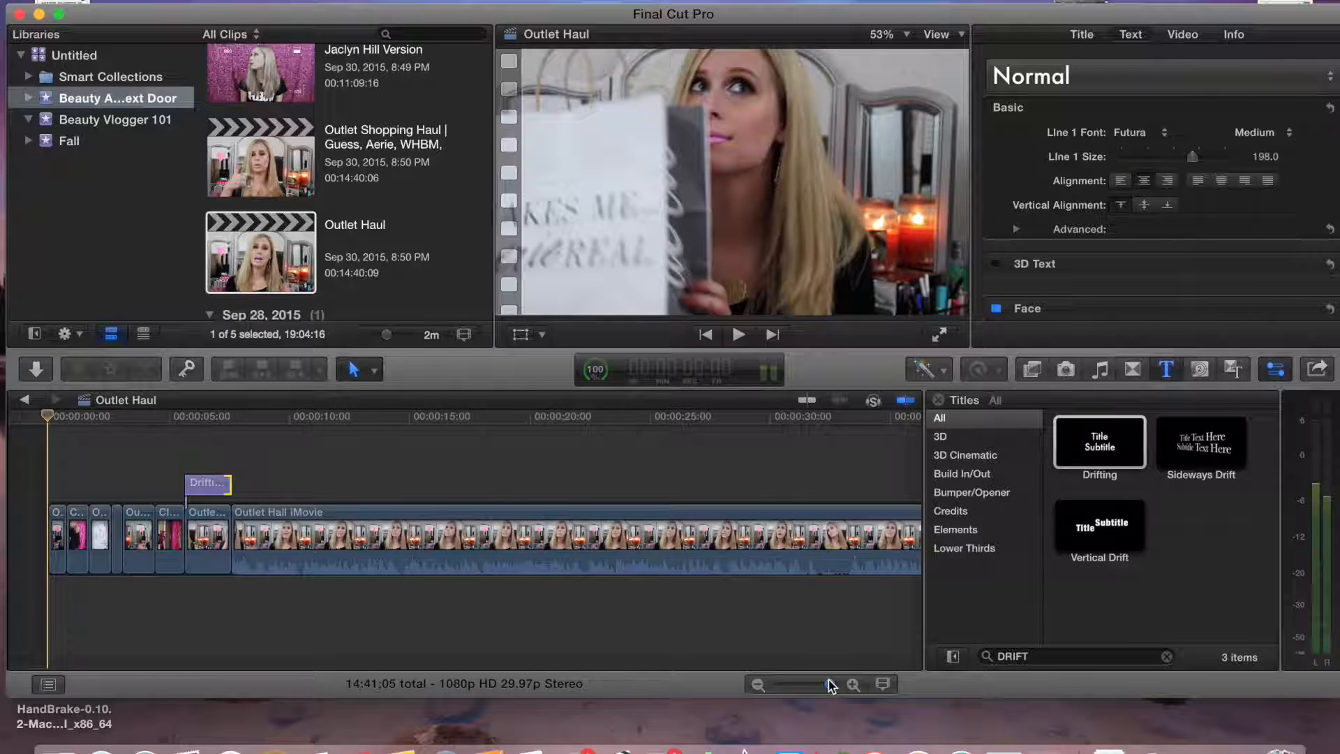
Add a Dramatic title at the very start of the timeline and shorten it to end where the Drifting title begins
{"action": "left_click", "coordinate": [1167, 657]}
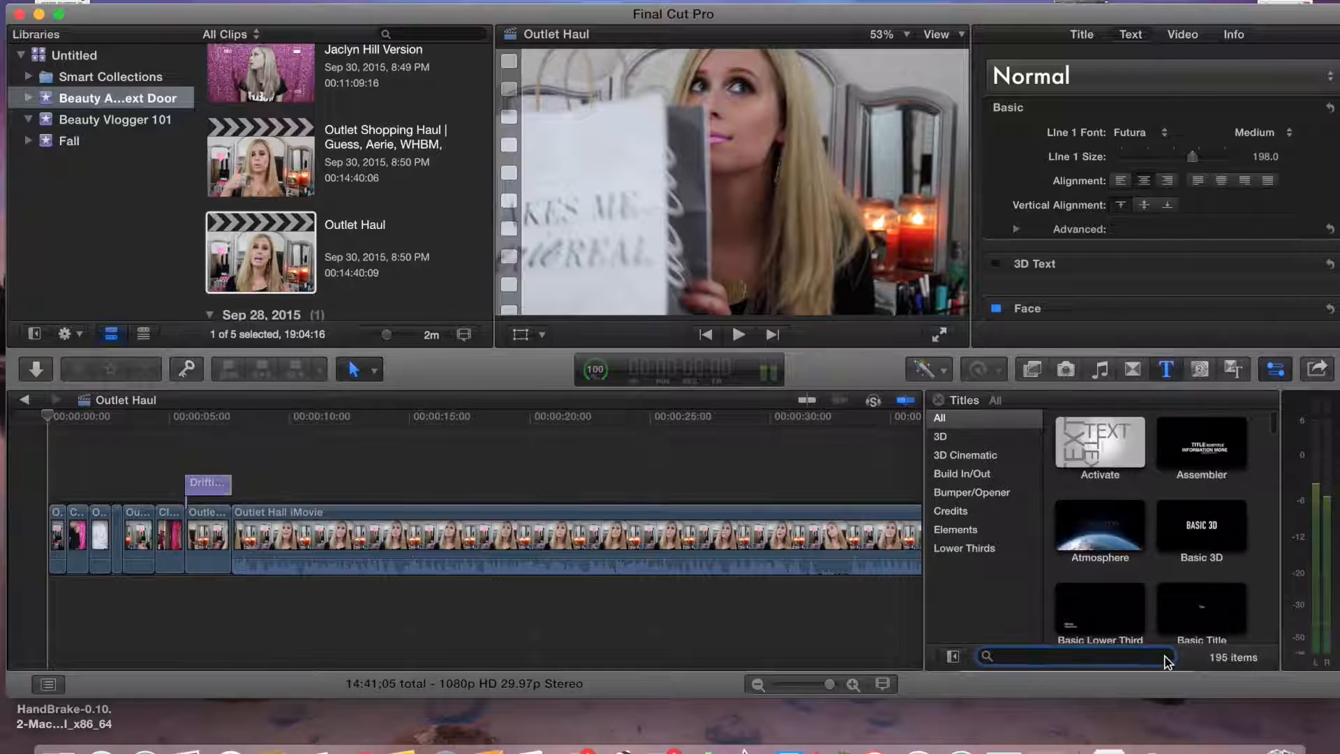
{"action": "type", "text": "dra"}
{"action": "left_click_drag", "start_coordinate": [827, 412], "coordinate": [84, 482]}
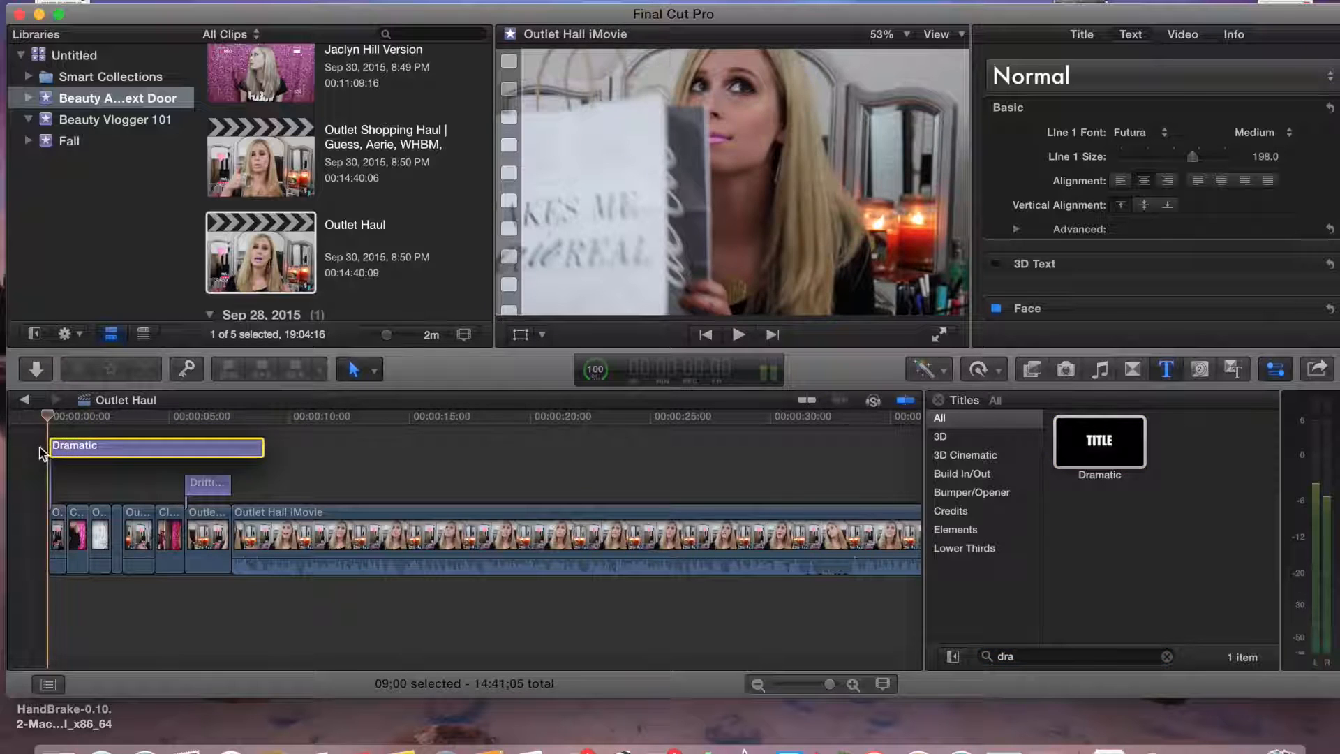
{"action": "left_click_drag", "start_coordinate": [264, 467], "coordinate": [176, 466]}
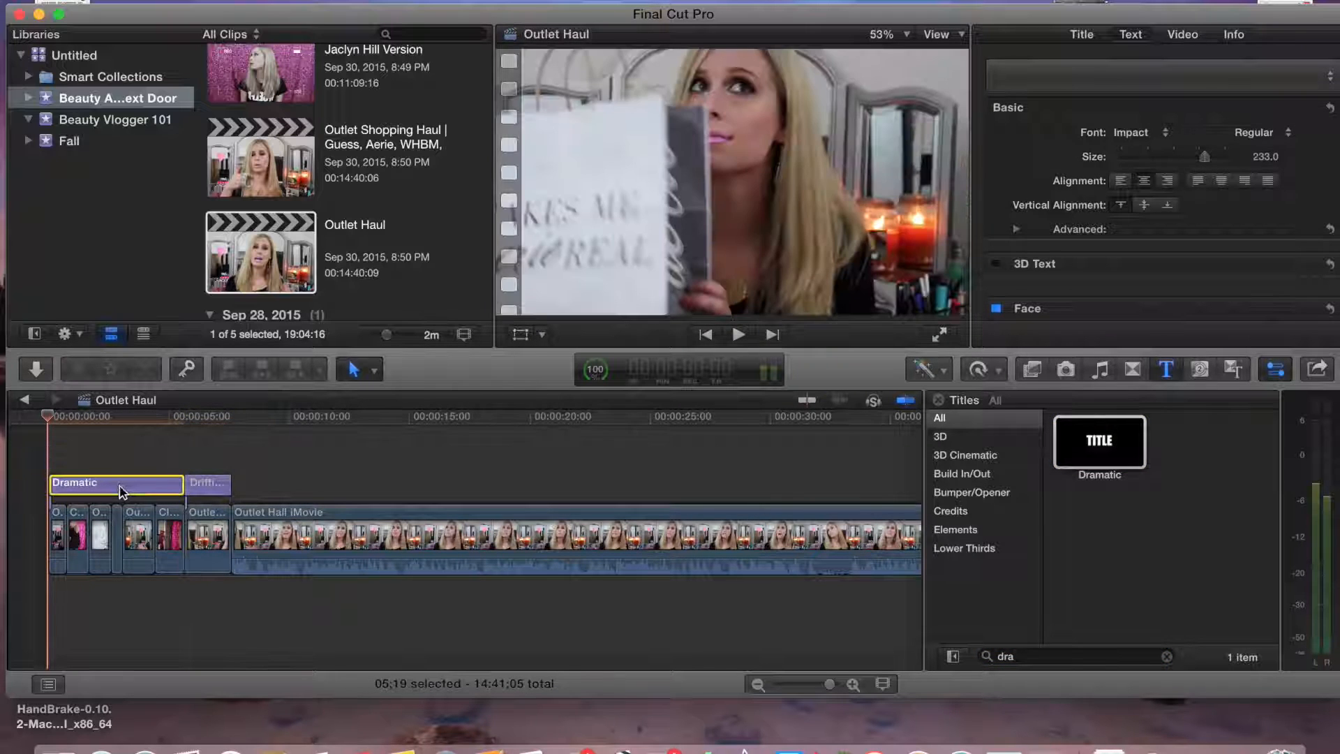
Set the Dramatic title's three text lines to "Beauty Addict", "Next" and "Door"
{"action": "left_click", "coordinate": [56, 421]}
{"action": "type", "text": "Beauty Addict"}
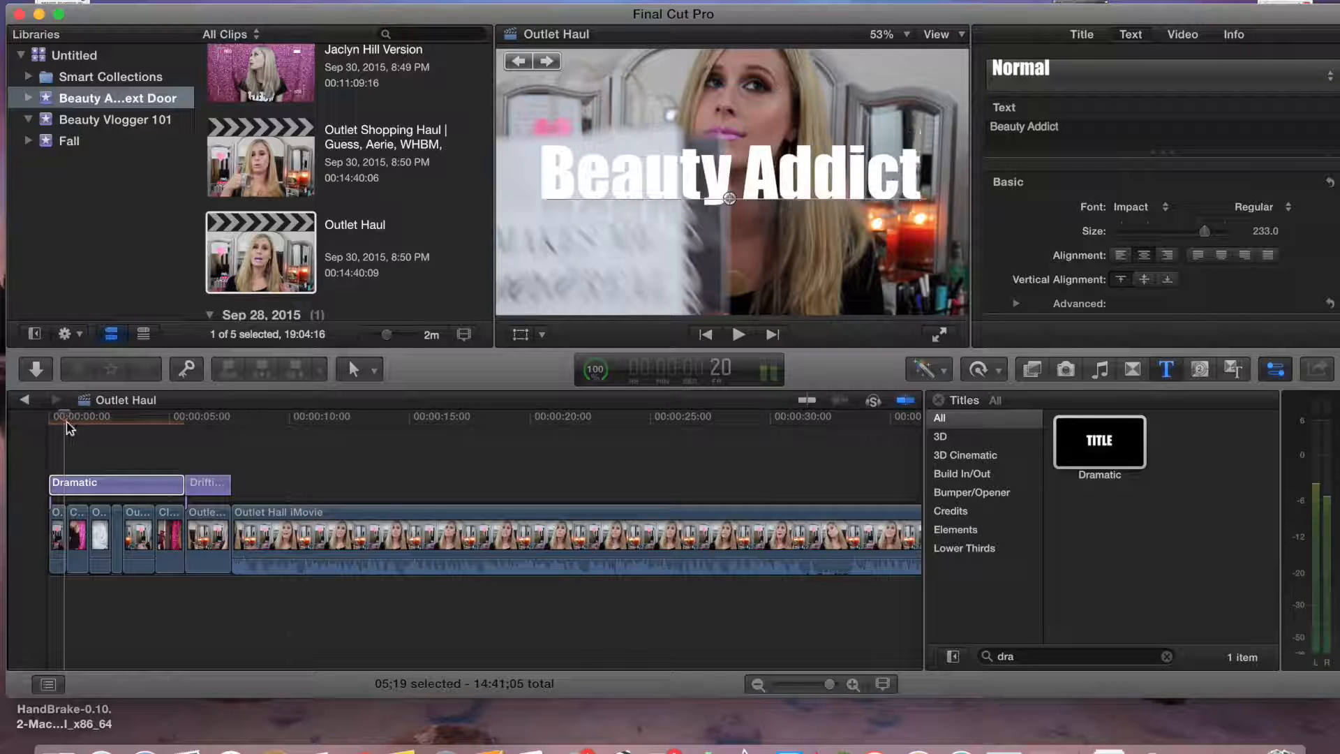
{"action": "left_click", "coordinate": [122, 420]}
{"action": "left_click", "coordinate": [109, 420]}
{"action": "double_click", "coordinate": [711, 170]}
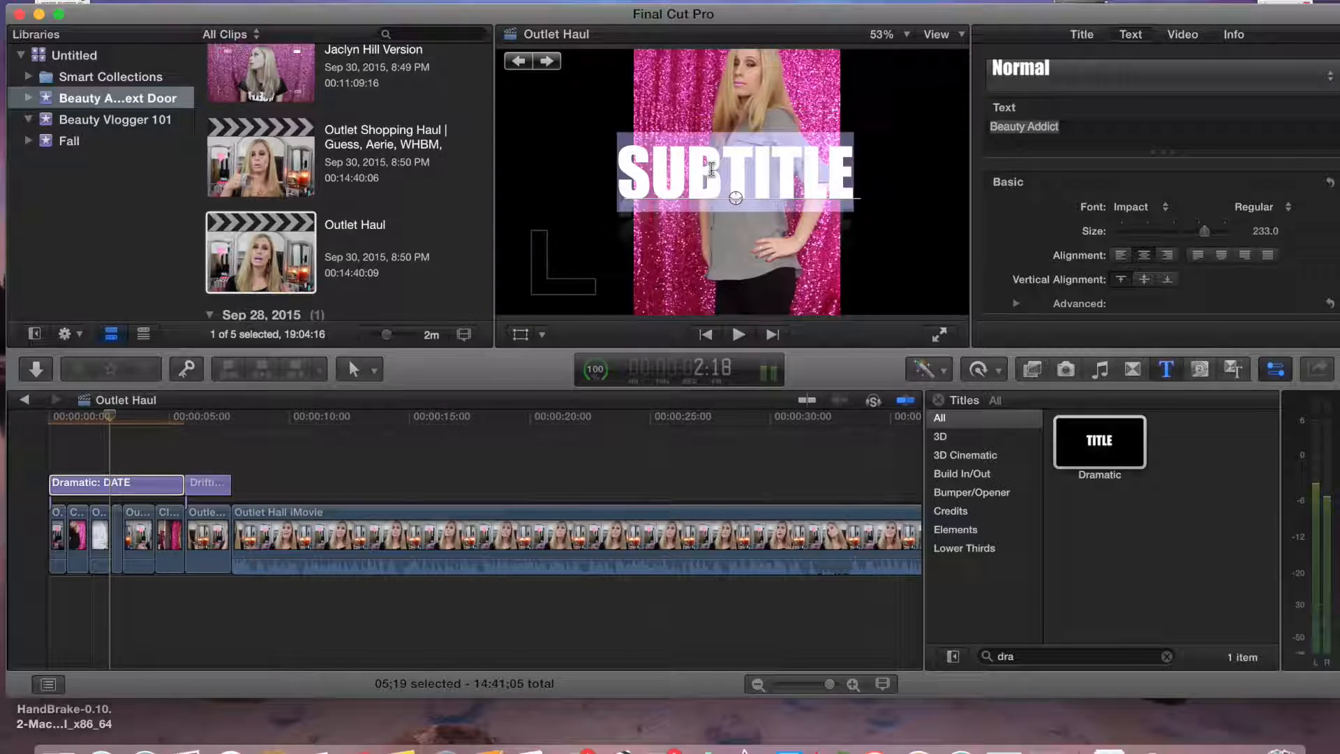
{"action": "type", "text": "Next"}
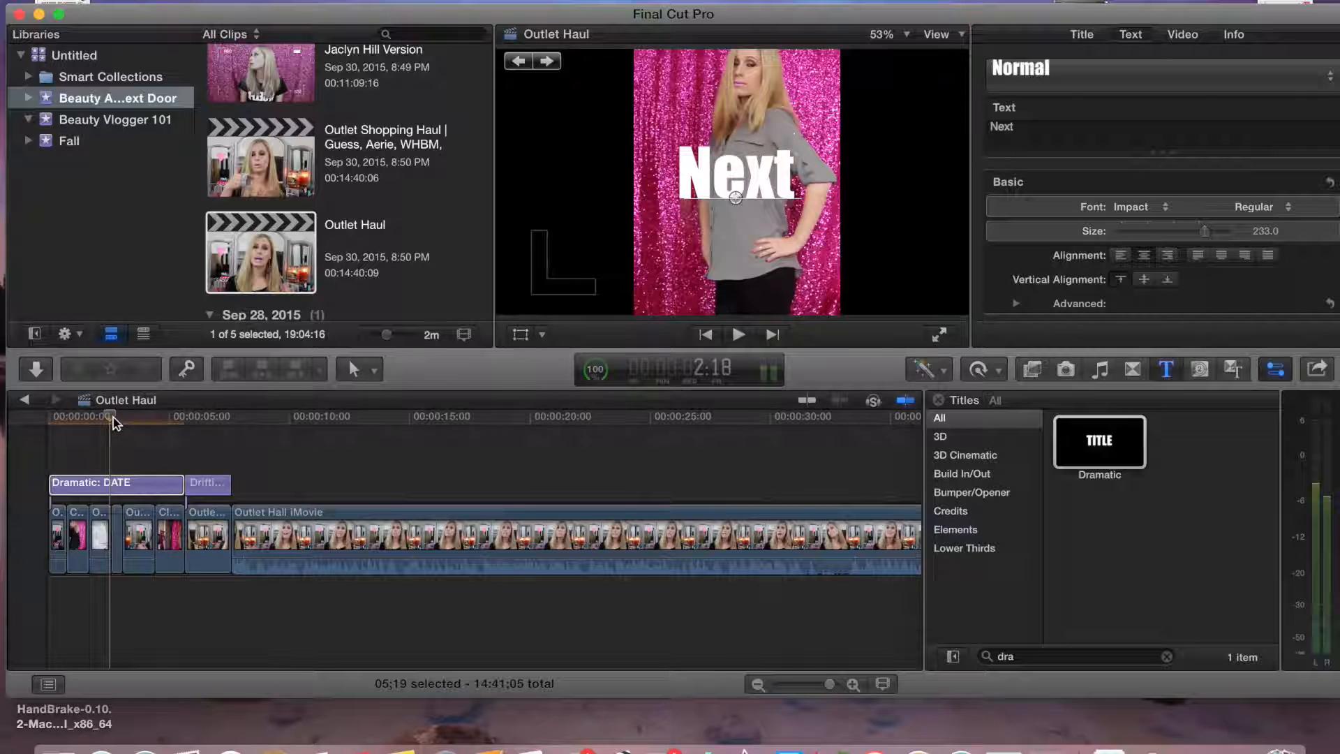
{"action": "left_click", "coordinate": [154, 419]}
{"action": "double_click", "coordinate": [730, 171]}
{"action": "type", "text": "Door"}
{"action": "left_click", "coordinate": [32, 454]}
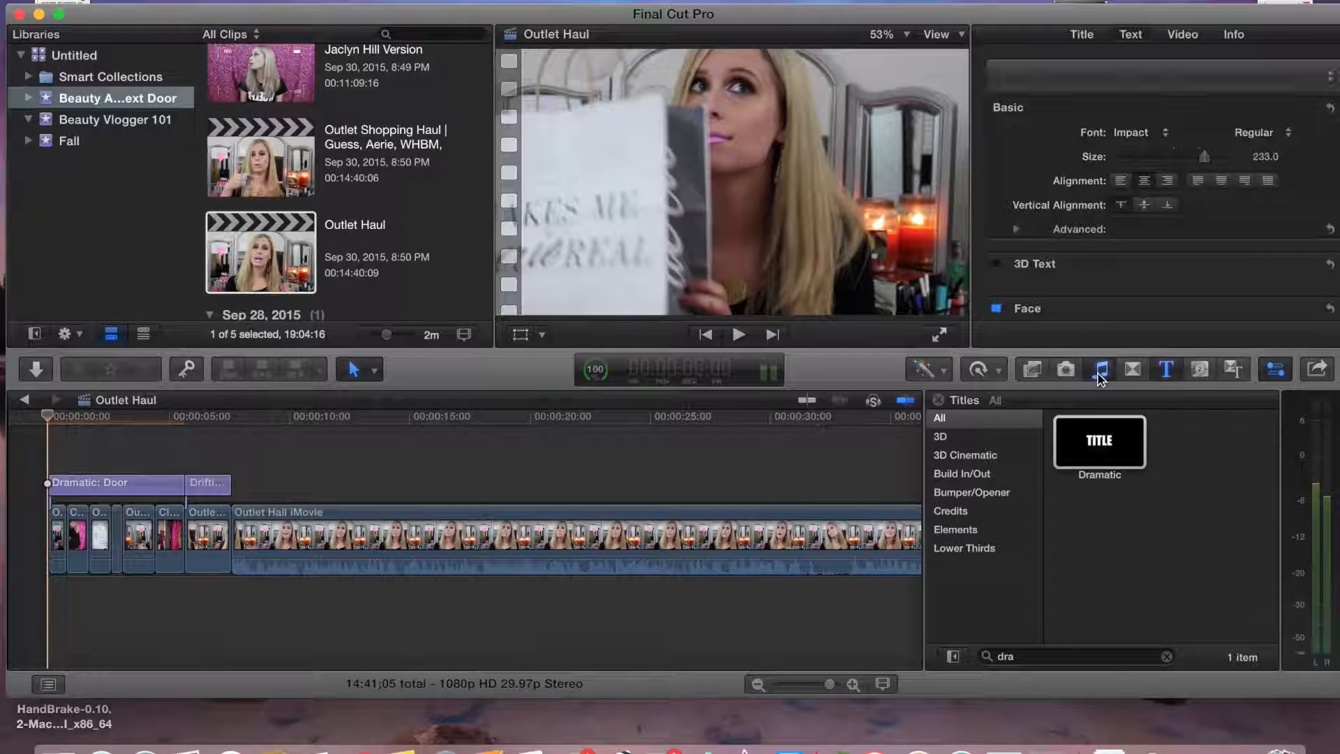
Add DEAF KEV - Invincible from the music library below the start of the timeline
{"action": "left_click", "coordinate": [1101, 371]}
{"action": "left_click_drag", "start_coordinate": [152, 631], "coordinate": [113, 601]}
{"action": "left_click_drag", "start_coordinate": [266, 599], "coordinate": [105, 601]}
{"action": "left_click", "coordinate": [943, 410]}
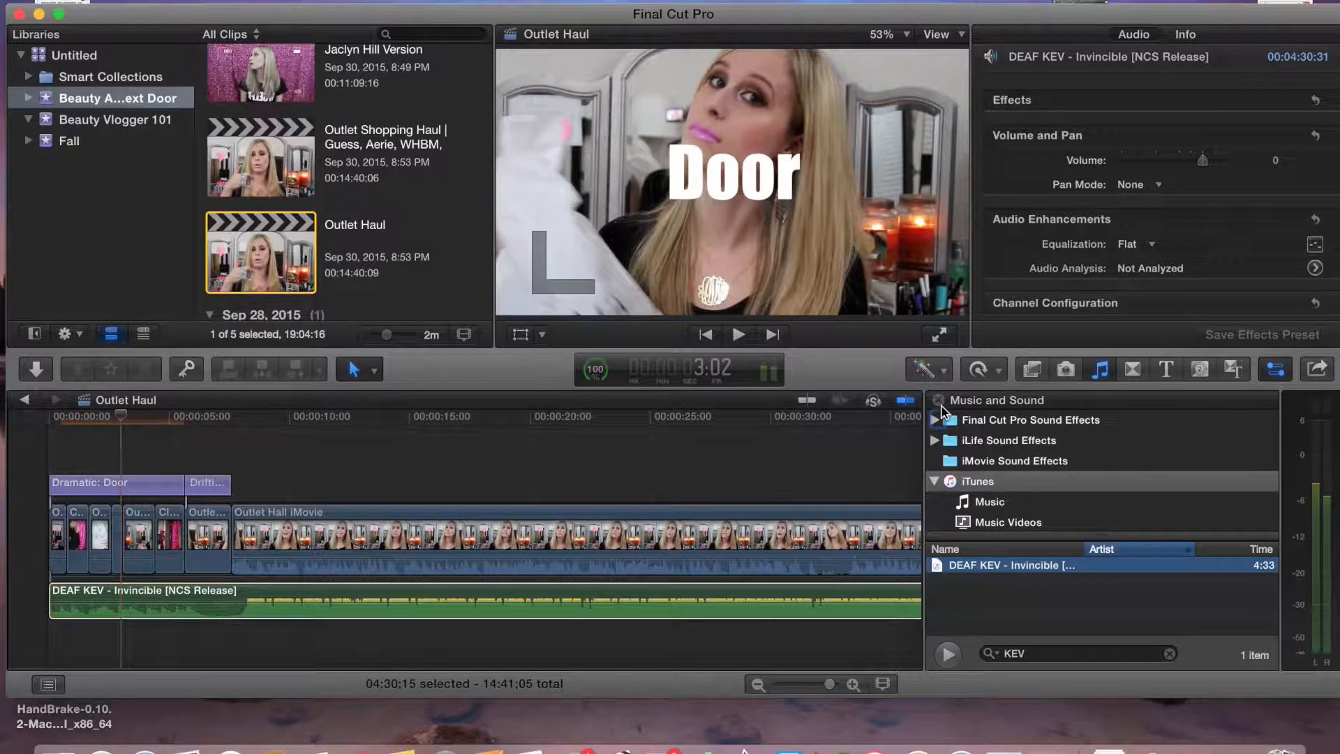
{"action": "left_click", "coordinate": [938, 400]}
Blade the opening music track about 10 seconds in, delete the rest, and trim its end to about 8 seconds
{"action": "left_click", "coordinate": [313, 595]}
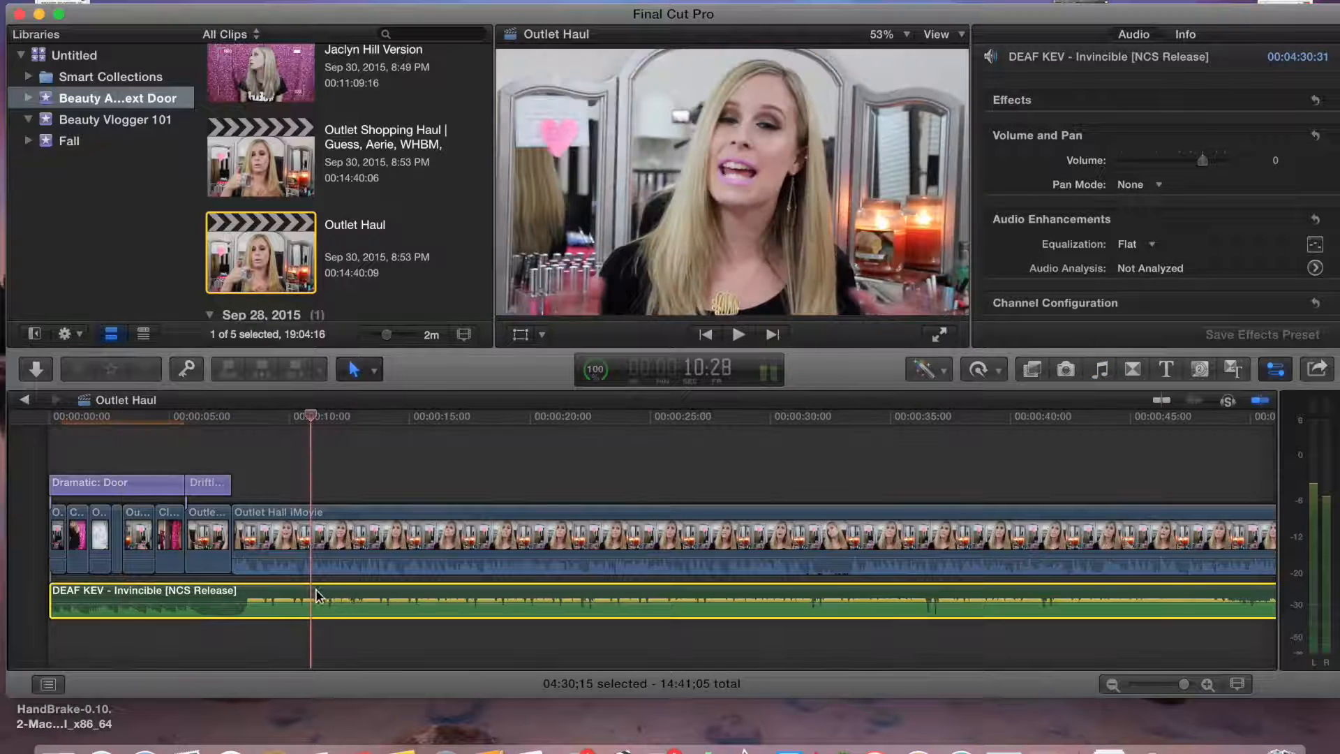
{"action": "key", "text": "super+b"}
{"action": "left_click", "coordinate": [339, 600]}
{"action": "key", "text": "Delete"}
{"action": "left_click_drag", "start_coordinate": [309, 590], "coordinate": [248, 590]}
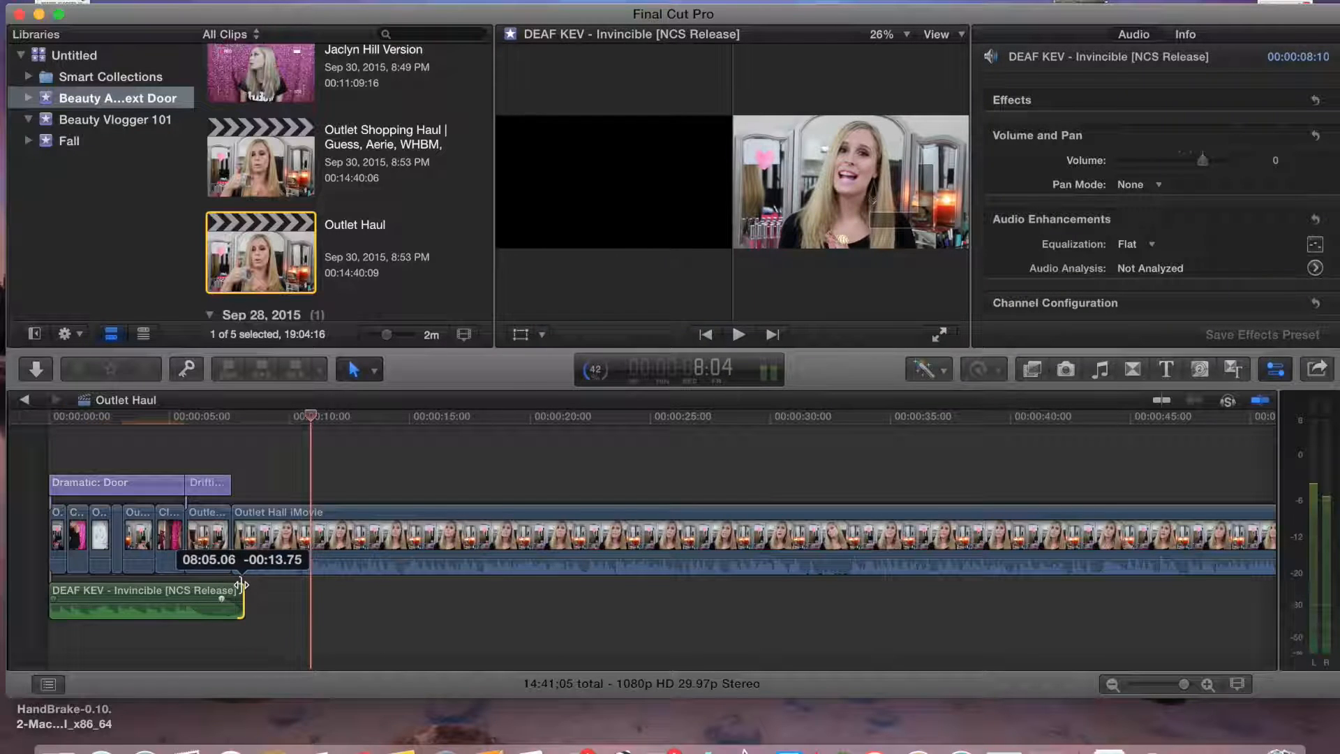
{"action": "left_click_drag", "start_coordinate": [240, 583], "coordinate": [240, 583]}
Blade the main Outlet Hall iMovie clip at about 3:31:05 in the Outlet Haul project
{"action": "left_click", "coordinate": [260, 538]}
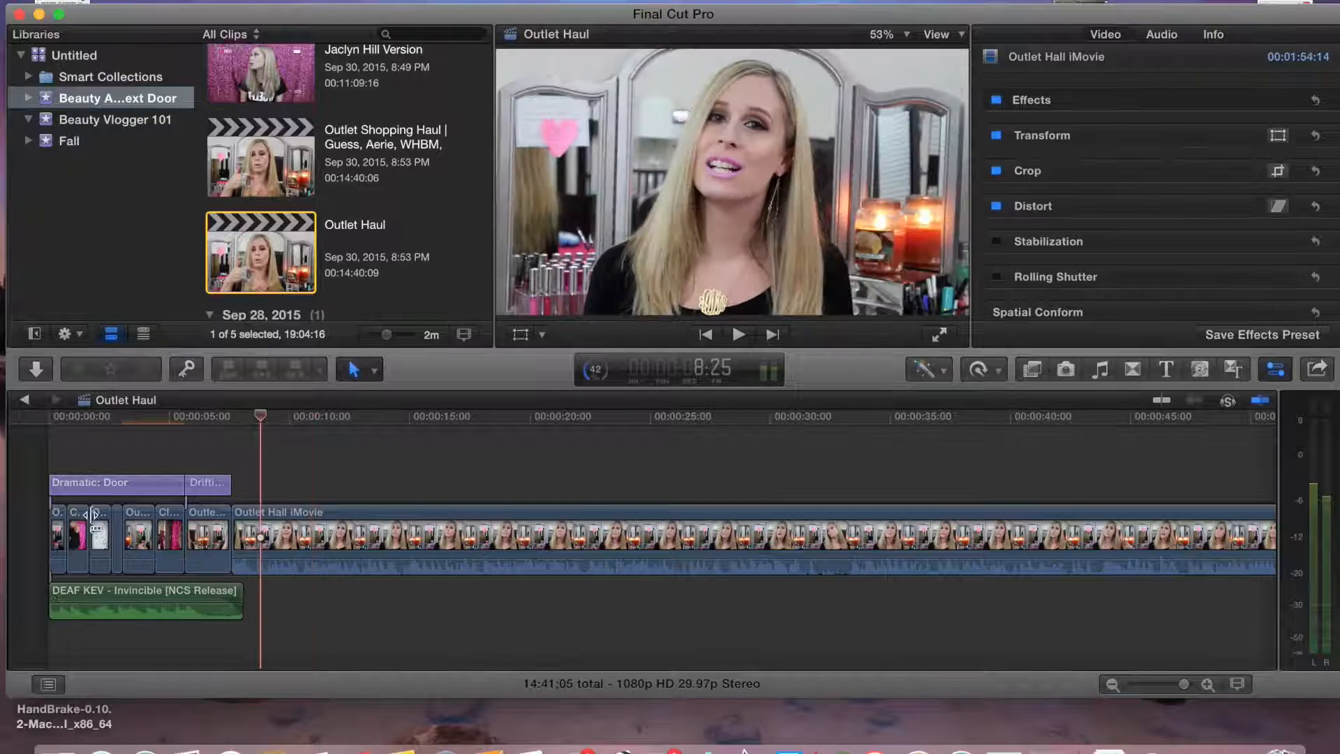
{"action": "double_click", "coordinate": [249, 183]}
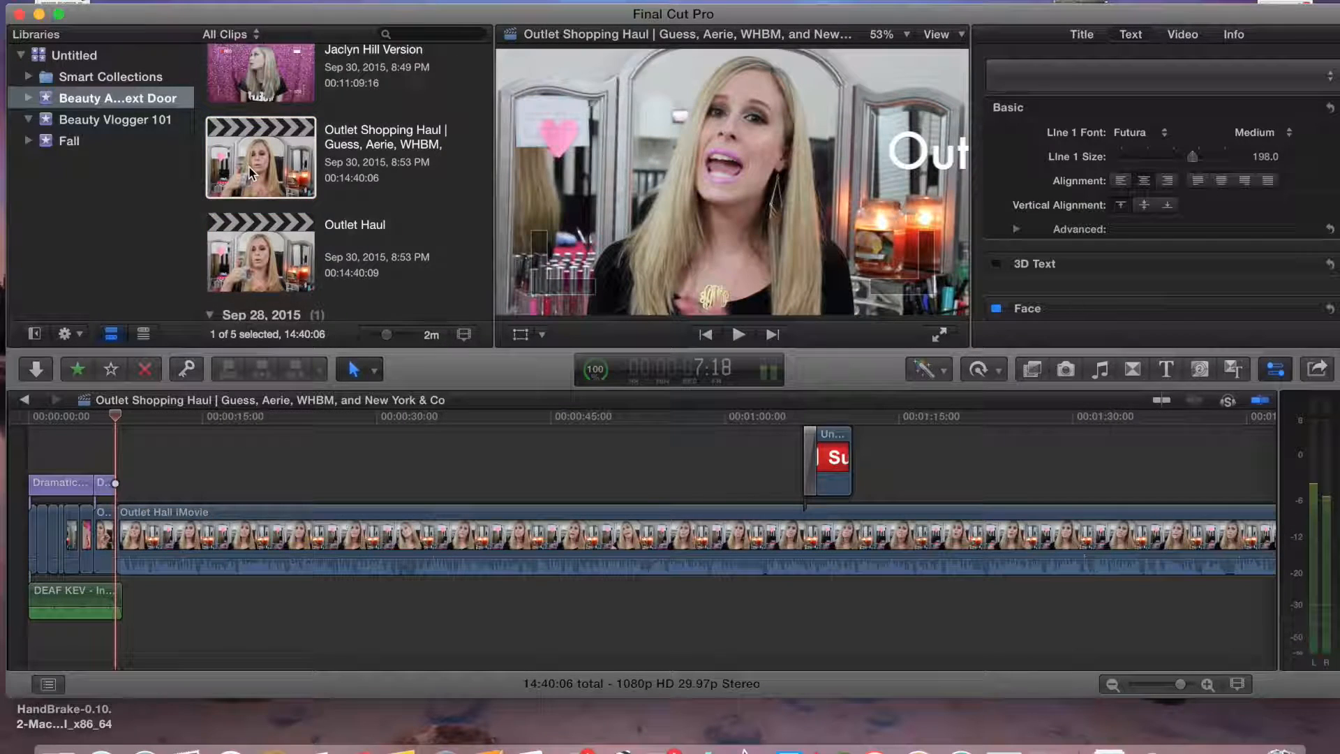
{"action": "double_click", "coordinate": [262, 249]}
{"action": "left_click_drag", "start_coordinate": [266, 414], "coordinate": [976, 426]}
{"action": "left_click_drag", "start_coordinate": [1155, 691], "coordinate": [1169, 684]}
{"action": "left_click_drag", "start_coordinate": [92, 428], "coordinate": [505, 431]}
{"action": "left_click", "coordinate": [505, 515]}
{"action": "key", "text": "super+b"}
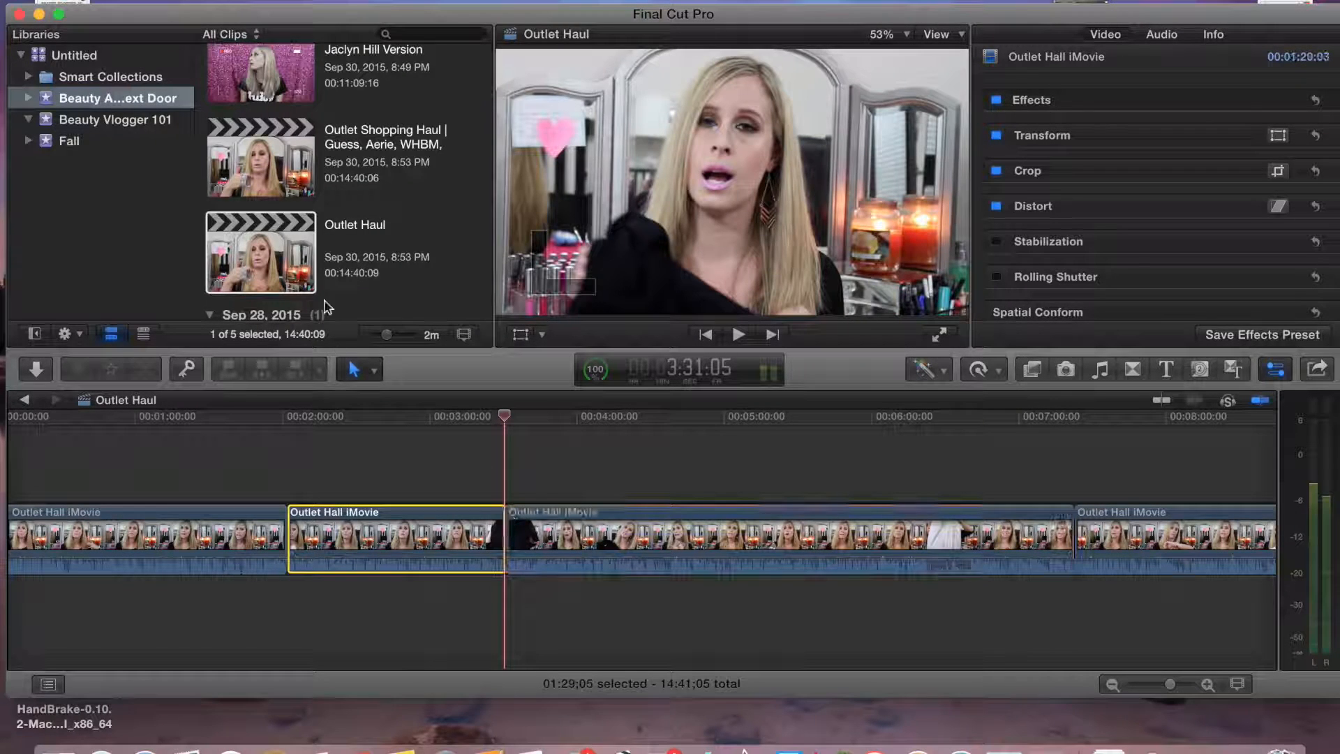
Import Outfits - Black Sweater.mp4 from the Desktop into the Beauty Addict Next Door event
{"action": "left_click", "coordinate": [36, 369]}
{"action": "left_click", "coordinate": [56, 190]}
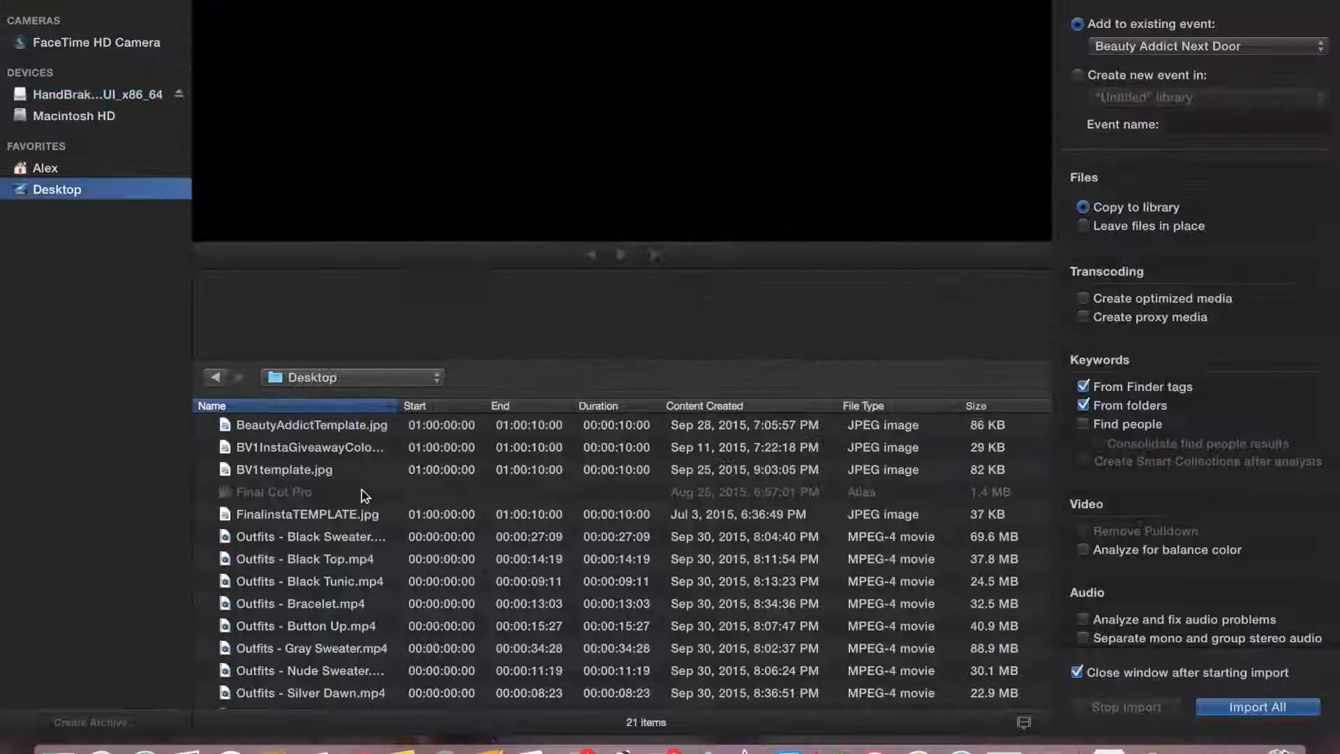
{"action": "left_click", "coordinate": [305, 561]}
{"action": "left_click", "coordinate": [313, 695]}
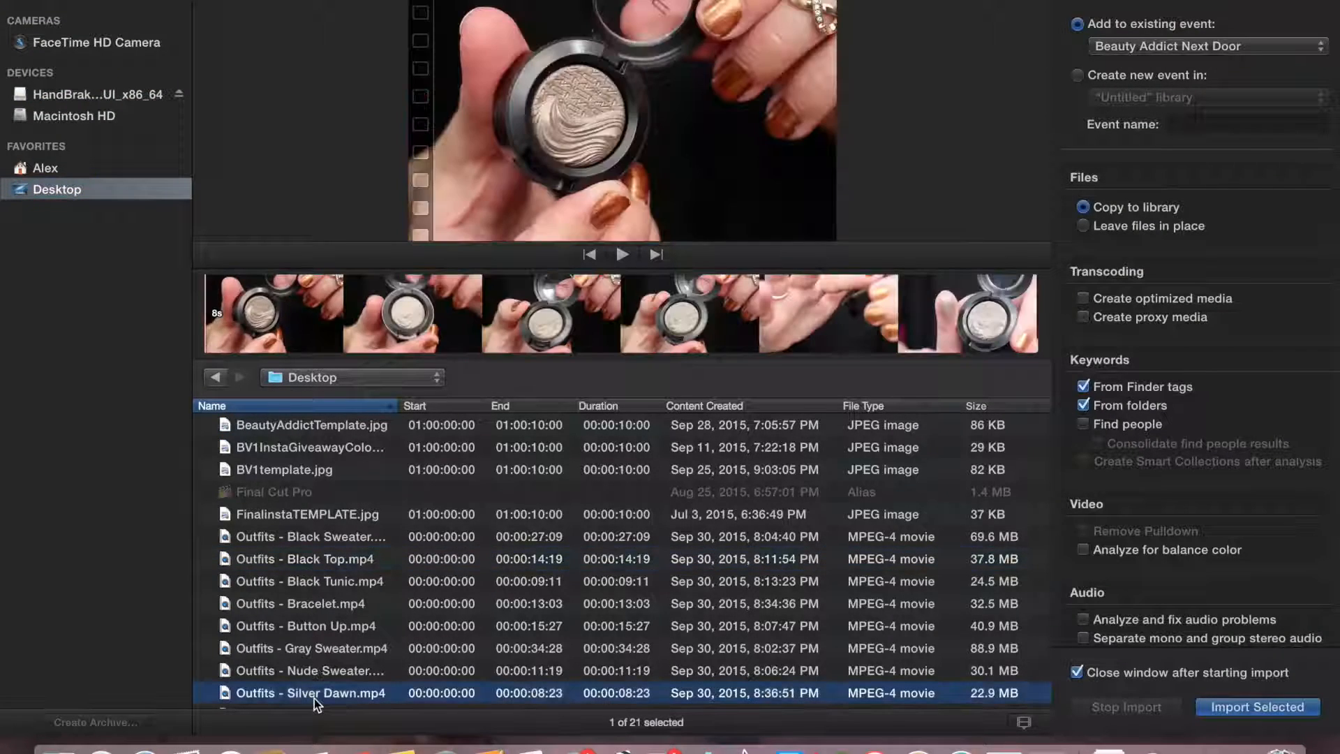
{"action": "double_click", "coordinate": [325, 533]}
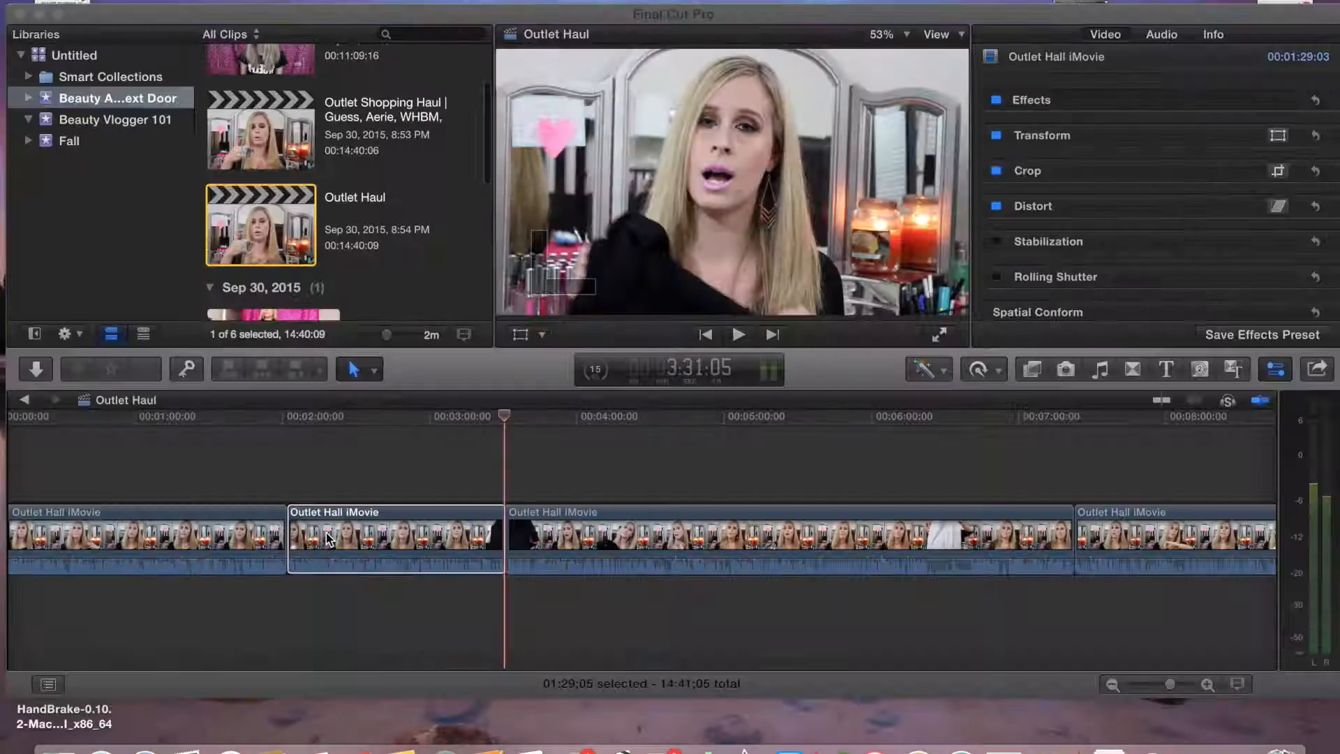
Connect the Black Sweater clip above the main clip at the blade point and blade the main clip where it ends
{"action": "left_click", "coordinate": [270, 315]}
{"action": "left_click_drag", "start_coordinate": [269, 313], "coordinate": [538, 461]}
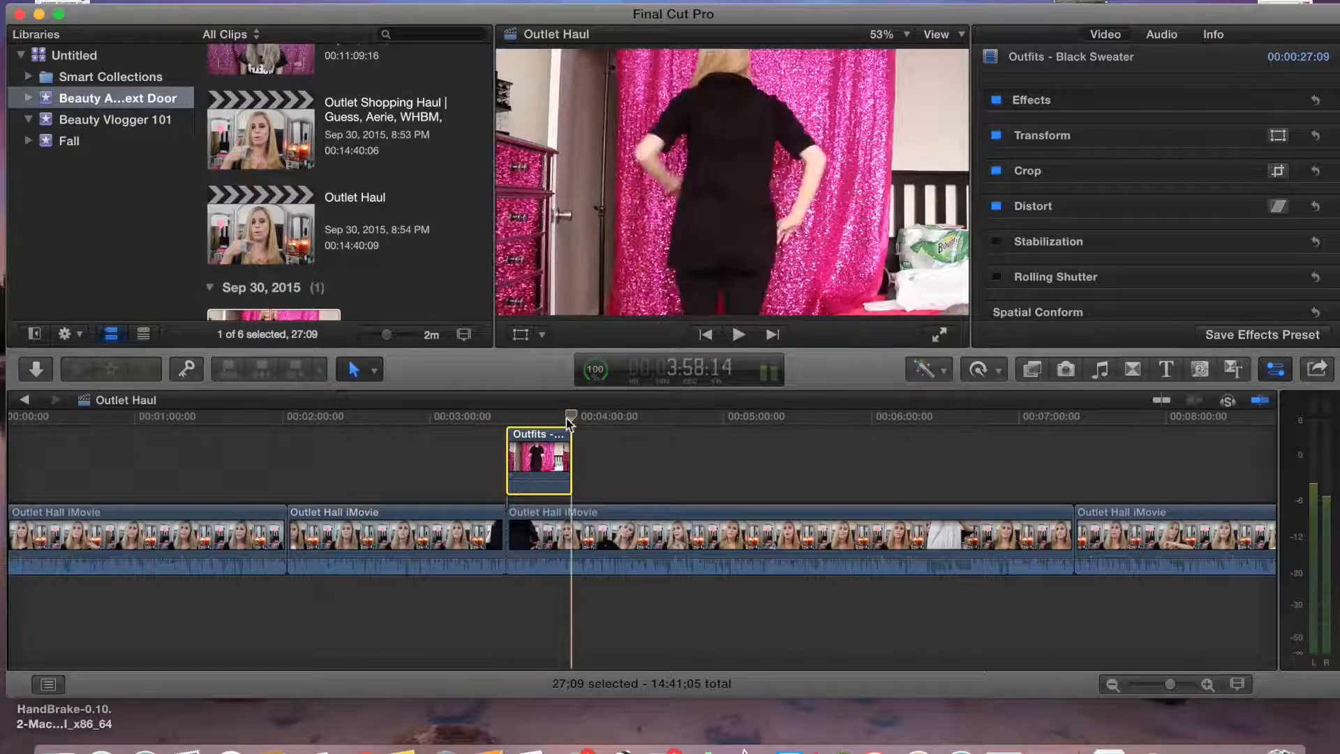
{"action": "left_click", "coordinate": [571, 514]}
{"action": "key", "text": "super+b"}
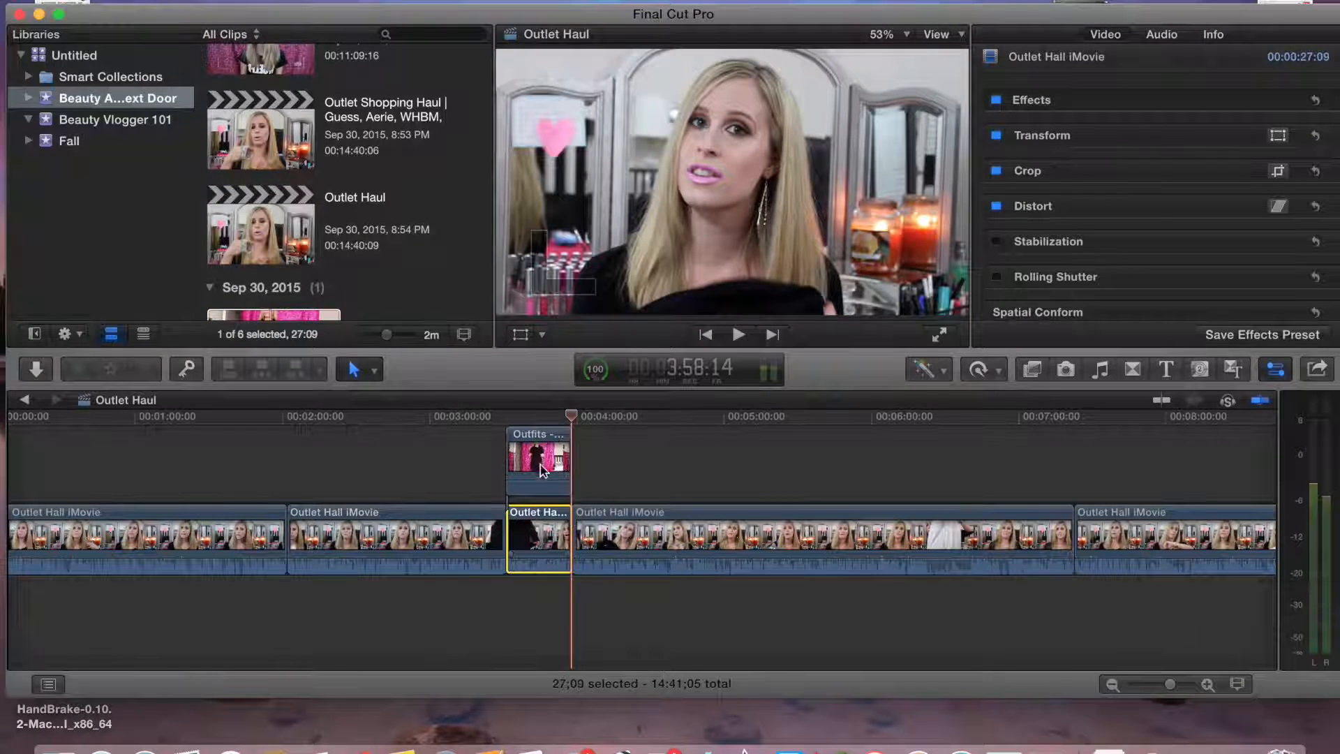
Crop the Black Sweater clip's sides into a narrow strip and move it to the right half of the frame
{"action": "left_click", "coordinate": [539, 417]}
{"action": "left_click", "coordinate": [585, 380]}
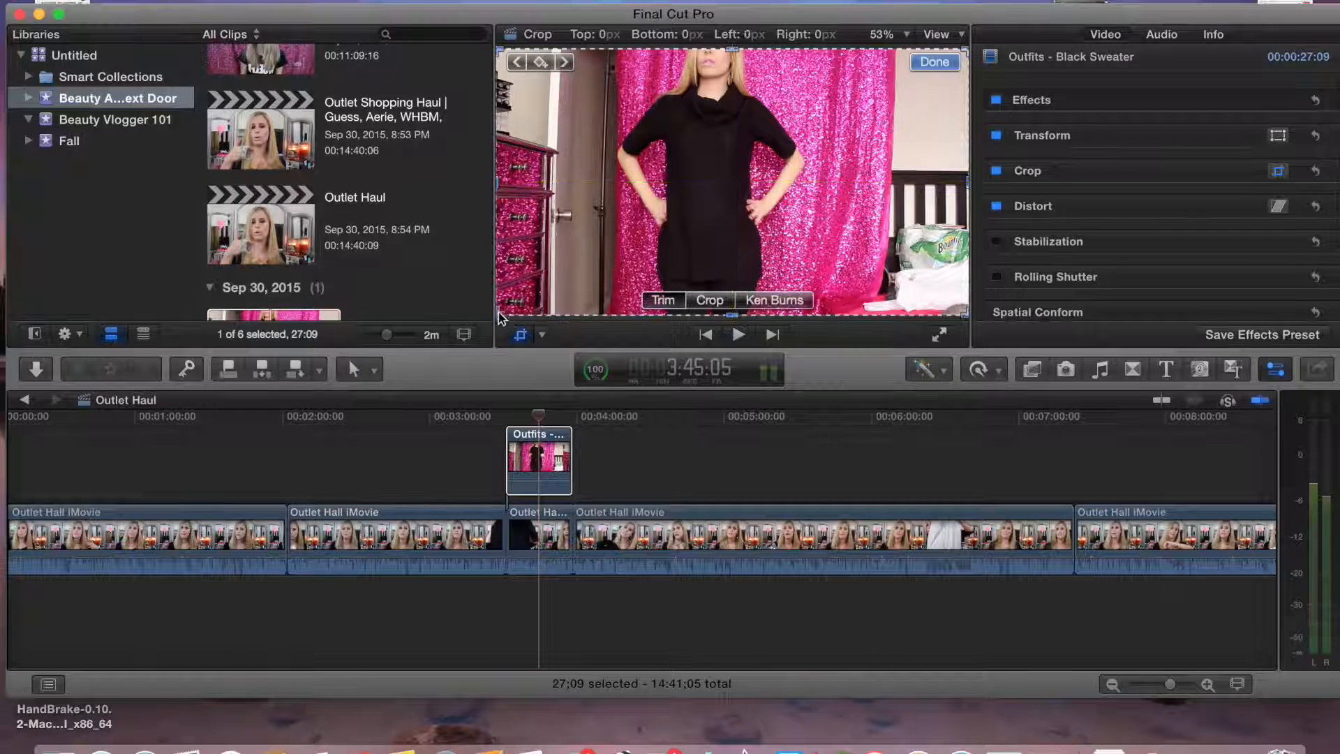
{"action": "left_click_drag", "start_coordinate": [500, 315], "coordinate": [606, 317]}
{"action": "left_click_drag", "start_coordinate": [965, 314], "coordinate": [820, 361]}
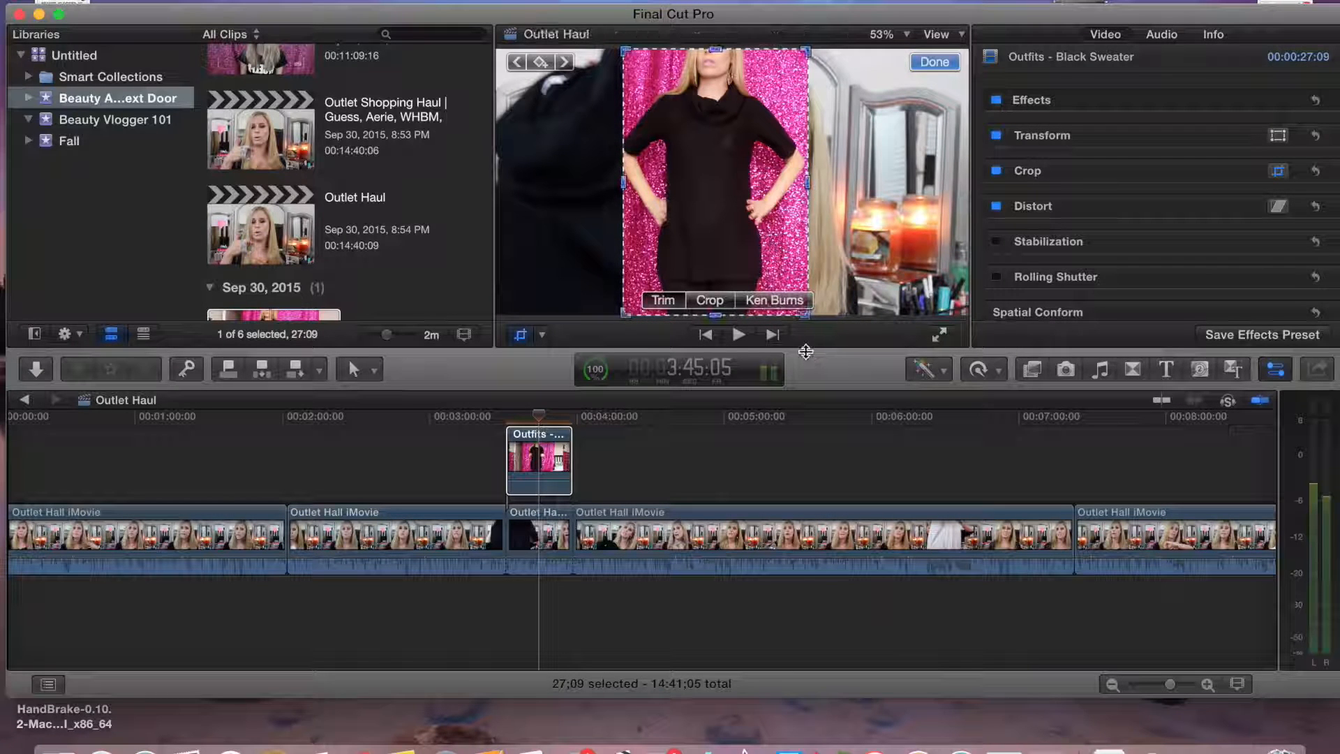
{"action": "left_click_drag", "start_coordinate": [650, 196], "coordinate": [813, 196]}
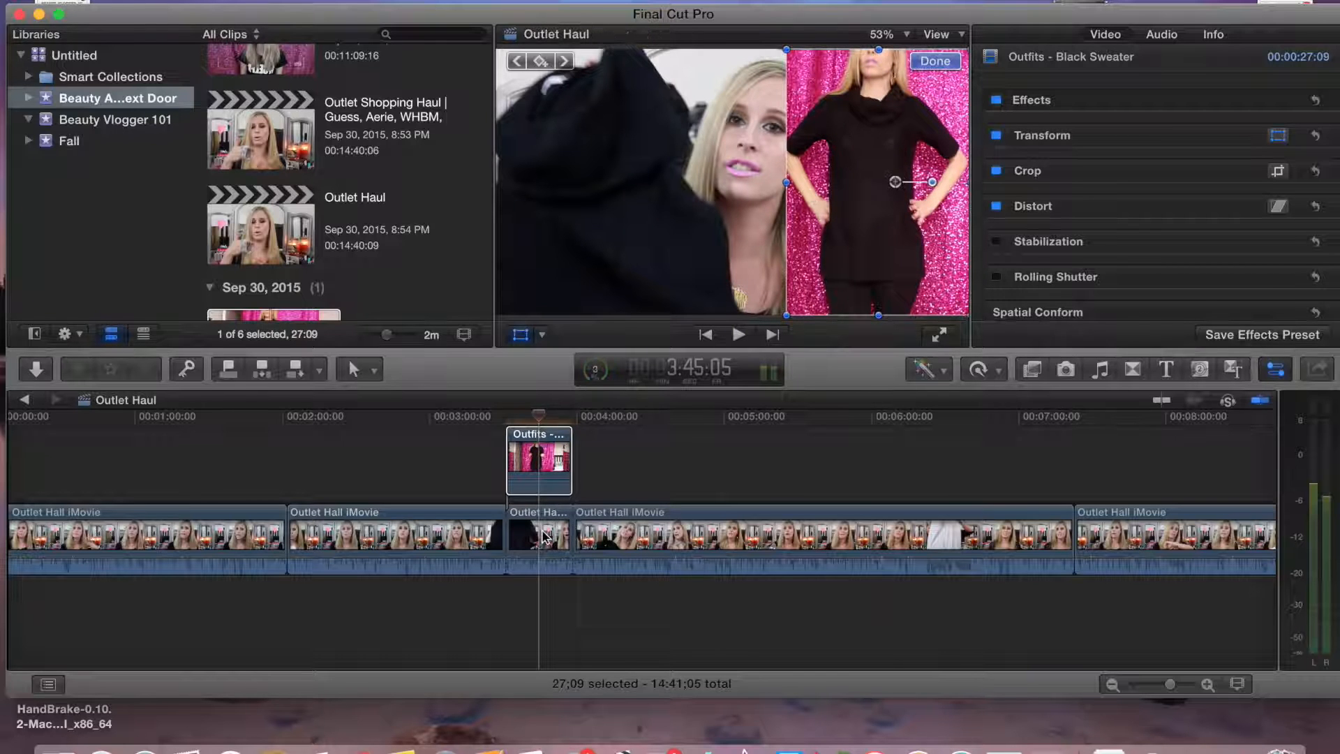
Shift the bladed main-clip segment left so it sits beside the outfit clip, and play back the split screen
{"action": "left_click", "coordinate": [545, 536]}
{"action": "left_click_drag", "start_coordinate": [673, 240], "coordinate": [581, 236]}
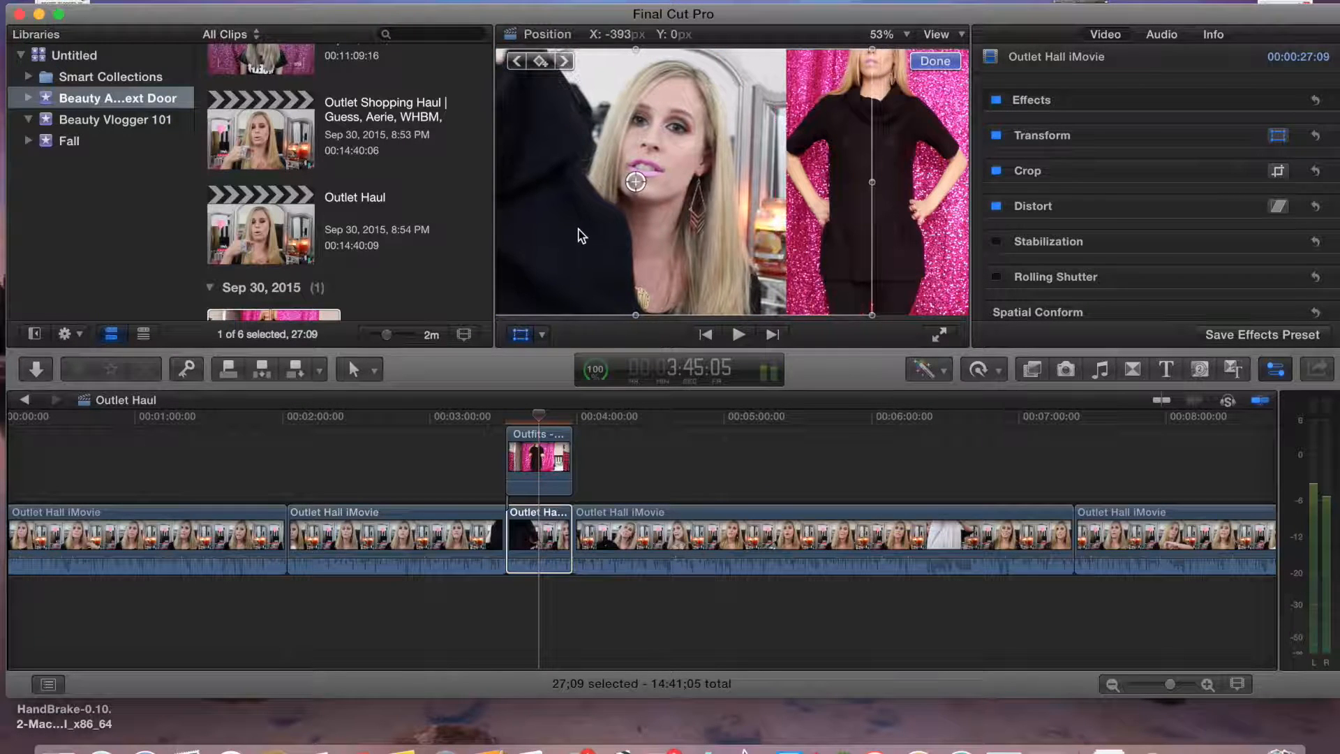
{"action": "left_click", "coordinate": [520, 467]}
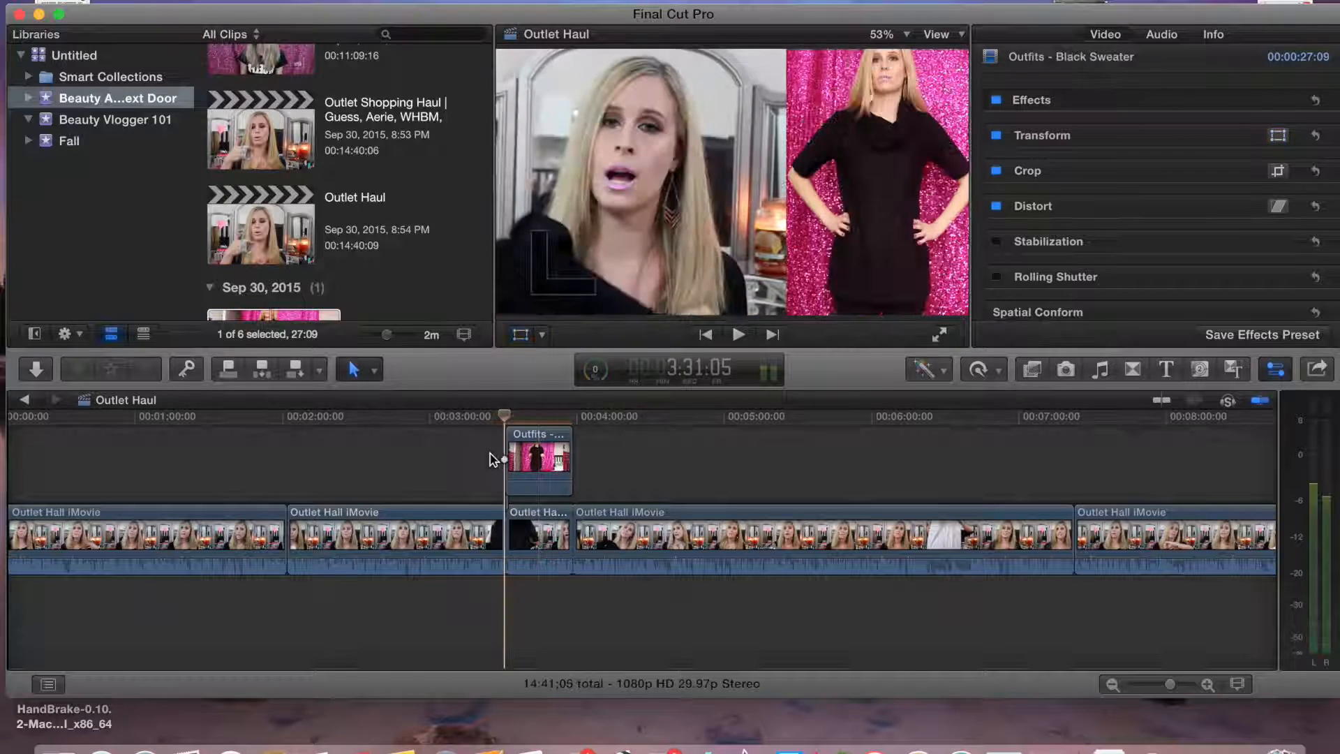
{"action": "left_click", "coordinate": [480, 458]}
{"action": "left_click", "coordinate": [738, 334]}
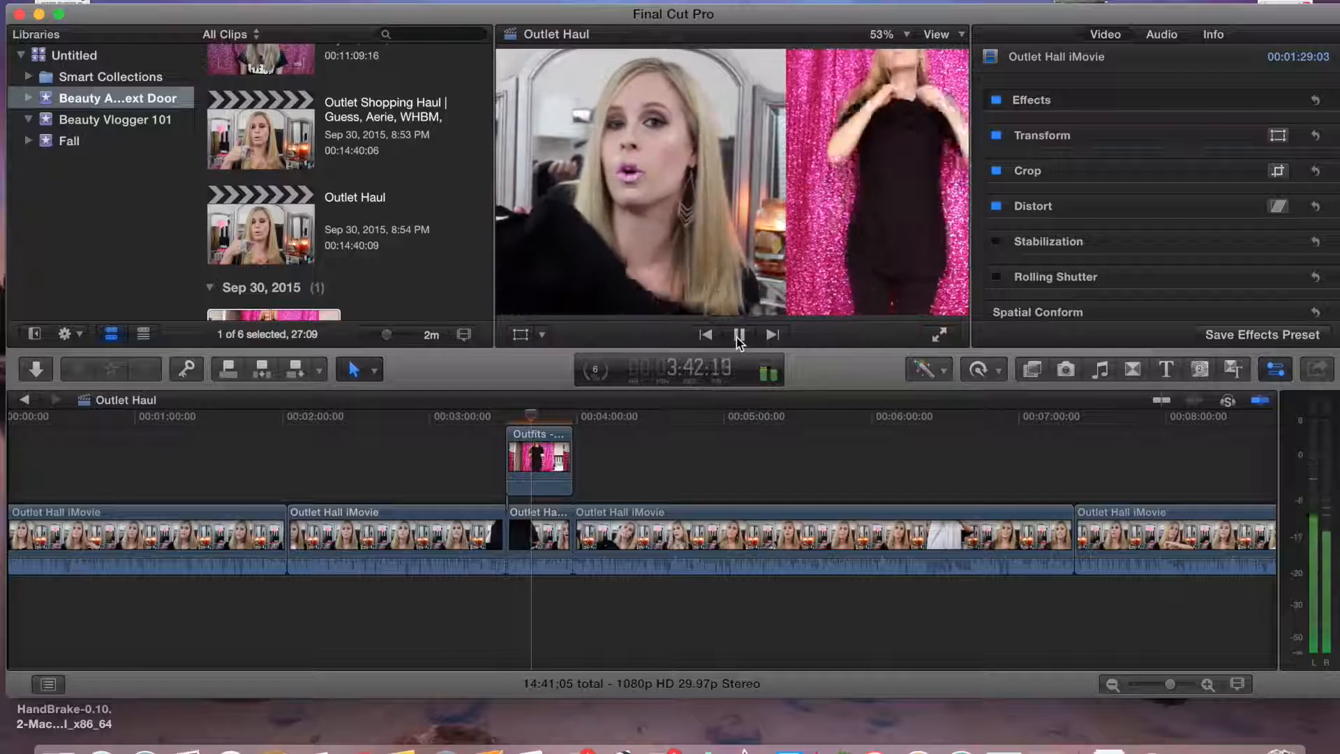
Blade the main clip again a little before 4:00 in the timeline
{"action": "mouse_move", "coordinate": [535, 417]}
{"action": "left_mouse_down"}
{"action": "mouse_move", "coordinate": [570, 416]}
{"action": "mouse_move", "coordinate": [560, 414]}
{"action": "left_mouse_up"}
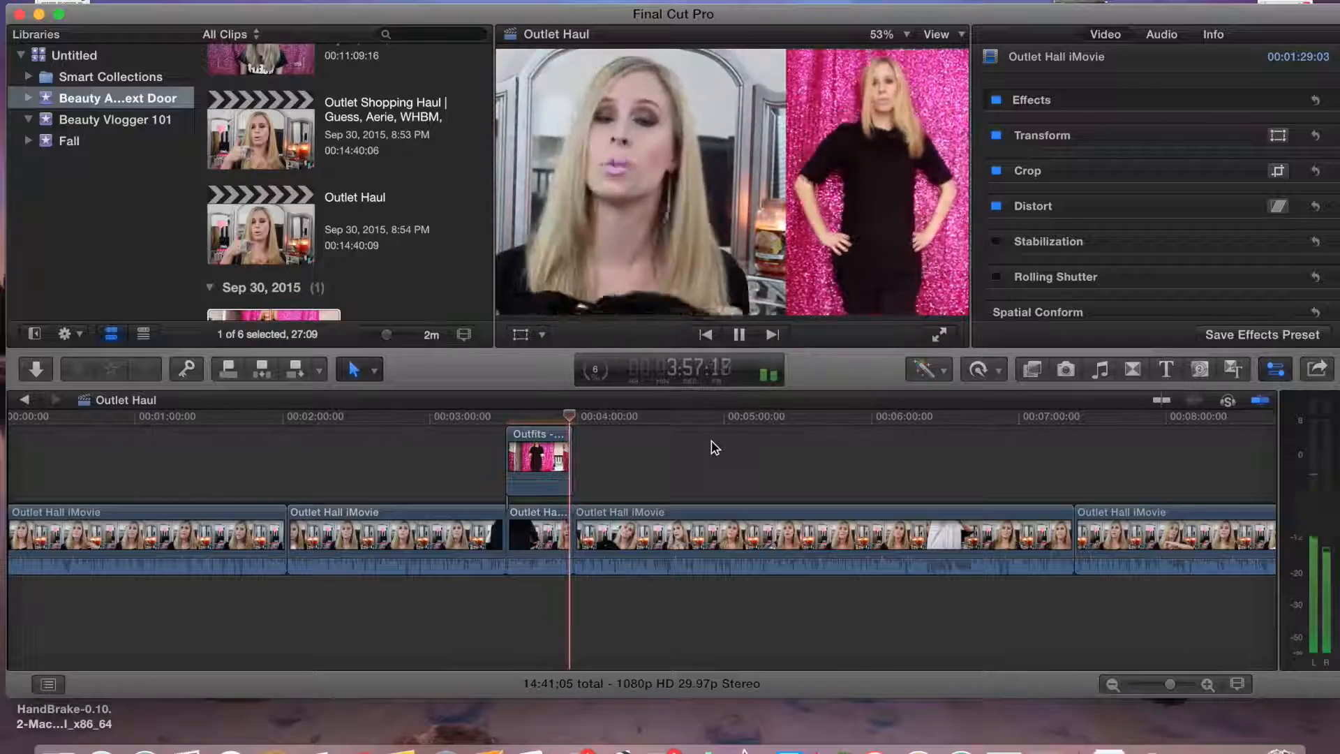
{"action": "left_click", "coordinate": [664, 425]}
{"action": "left_click_drag", "start_coordinate": [665, 430], "coordinate": [645, 429]}
{"action": "key", "text": "super+b"}
Import the Nude Sweater clip and connect it above the main clip near 4:34
{"action": "left_click", "coordinate": [608, 534]}
{"action": "scroll", "coordinate": [297, 231], "scroll_direction": "down", "scroll_amount": 3}
{"action": "left_click", "coordinate": [297, 262]}
{"action": "left_click", "coordinate": [157, 2]}
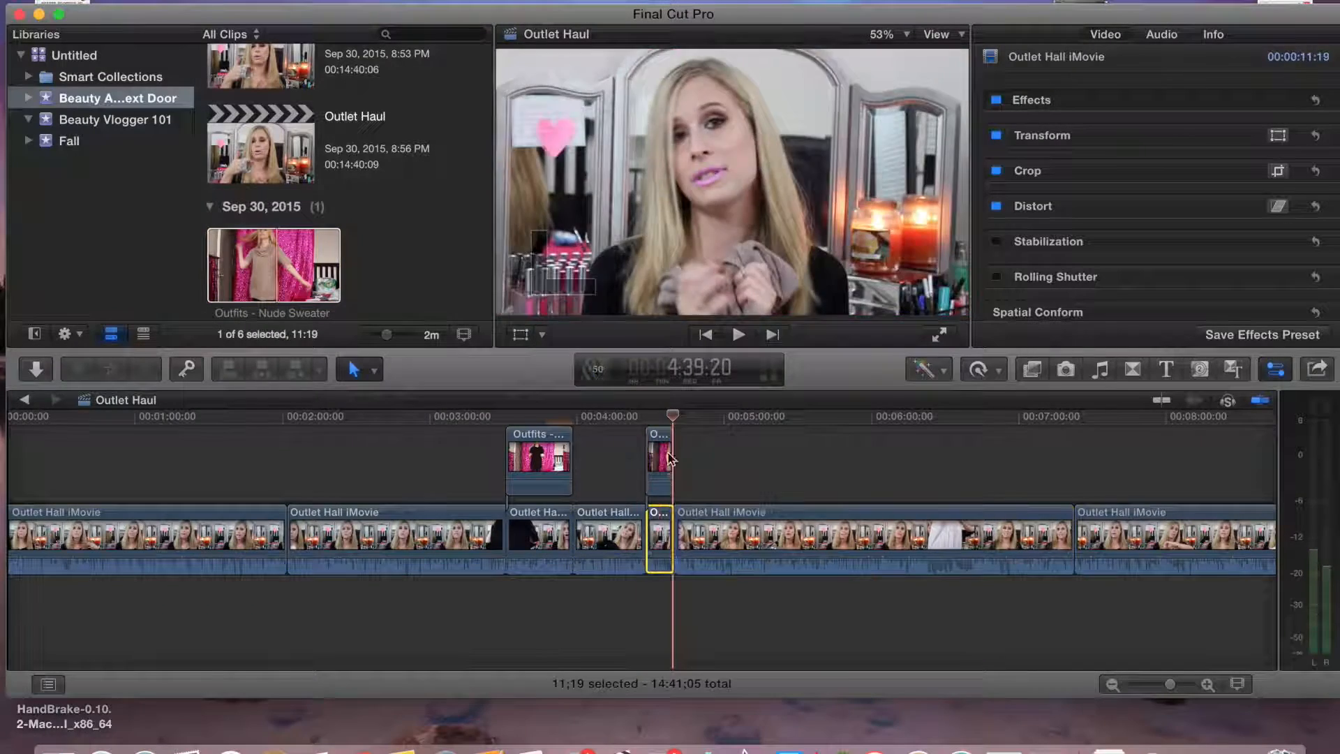
{"action": "left_click", "coordinate": [658, 419]}
{"action": "left_click", "coordinate": [542, 334]}
{"action": "left_click", "coordinate": [533, 338]}
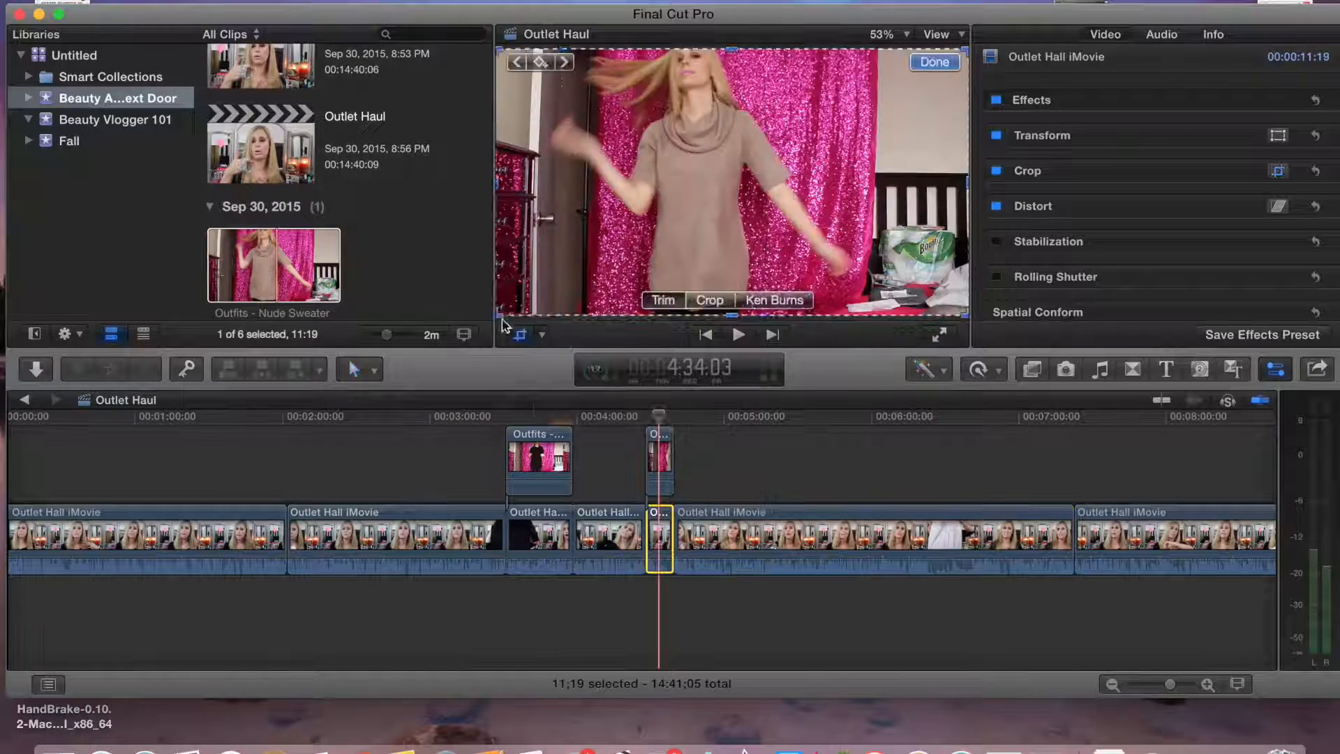
Crop the Nude Sweater clip's sides, move it to the right half of the frame, and play back the split screen
{"action": "left_click_drag", "start_coordinate": [498, 315], "coordinate": [611, 314]}
{"action": "left_click", "coordinate": [656, 475]}
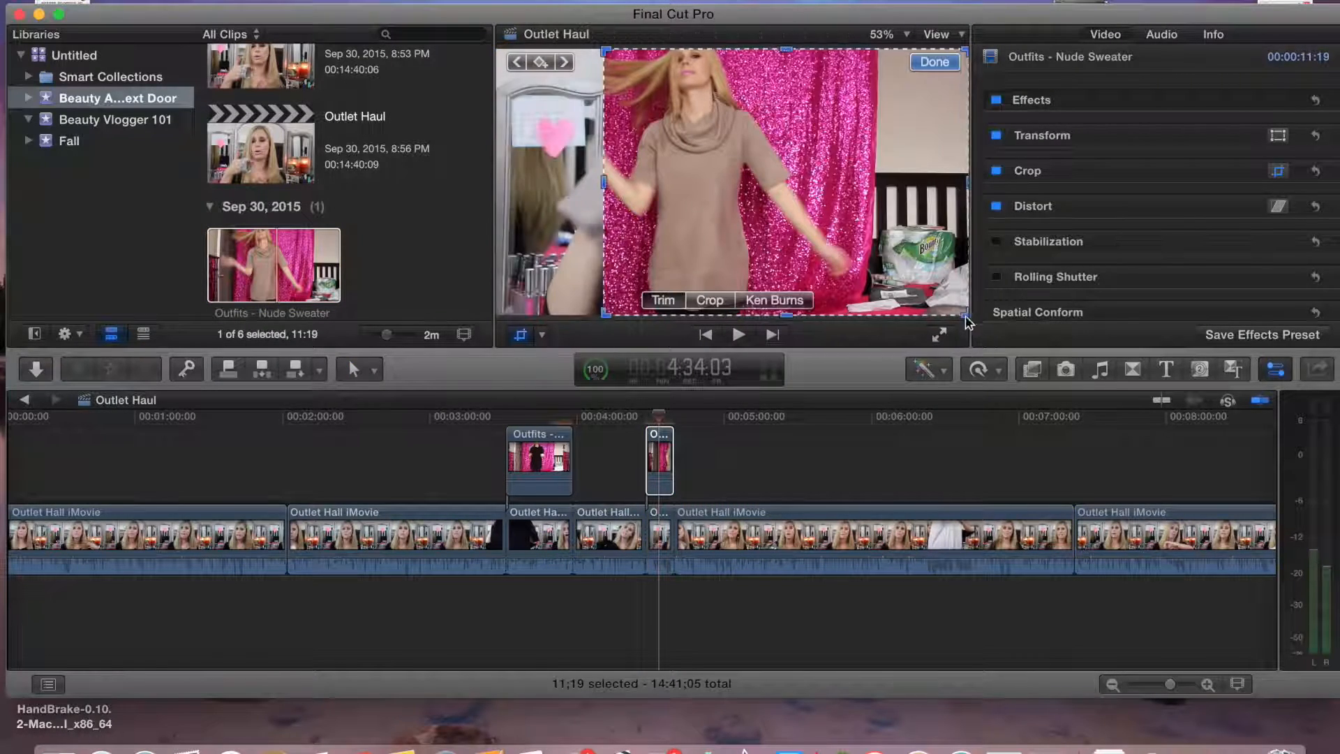
{"action": "key", "text": "shift+t"}
{"action": "left_click_drag", "start_coordinate": [651, 207], "coordinate": [814, 205]}
{"action": "left_click_drag", "start_coordinate": [642, 245], "coordinate": [545, 246]}
{"action": "left_click", "coordinate": [923, 67]}
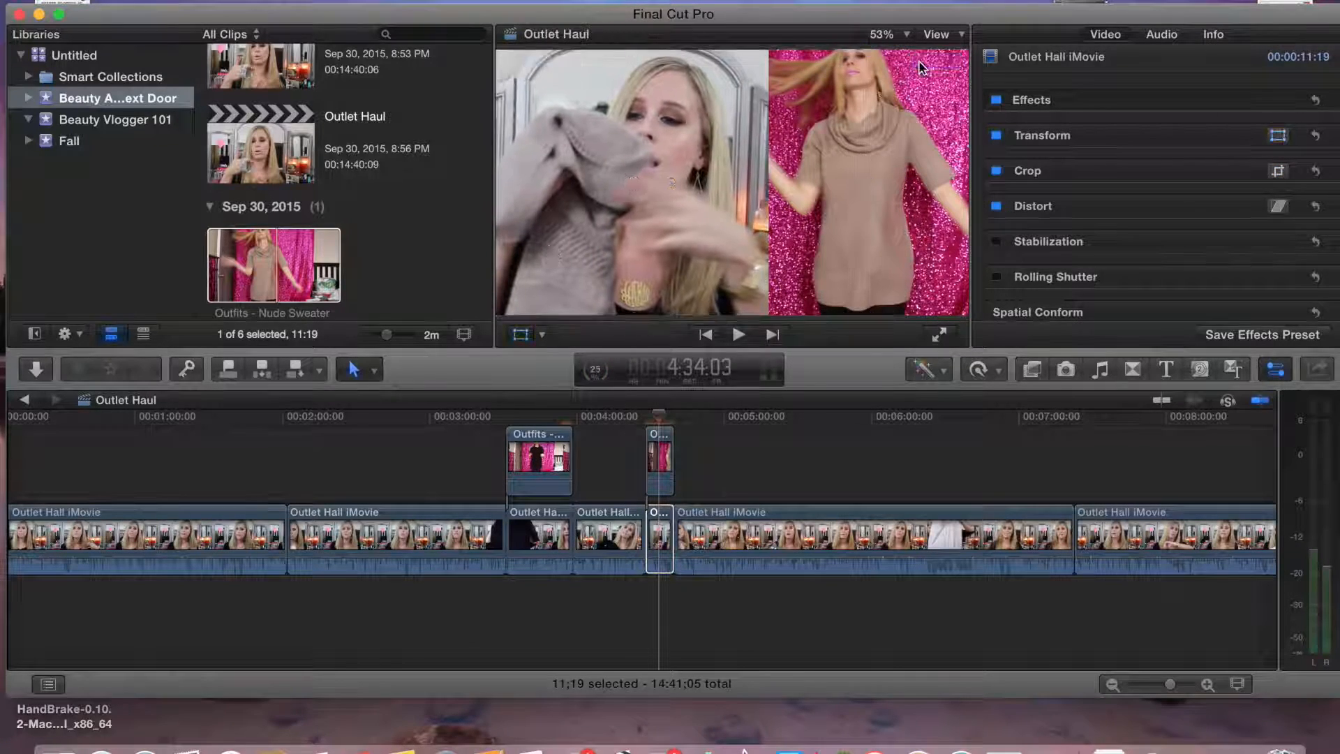
{"action": "left_click", "coordinate": [643, 458]}
{"action": "key", "text": "space"}
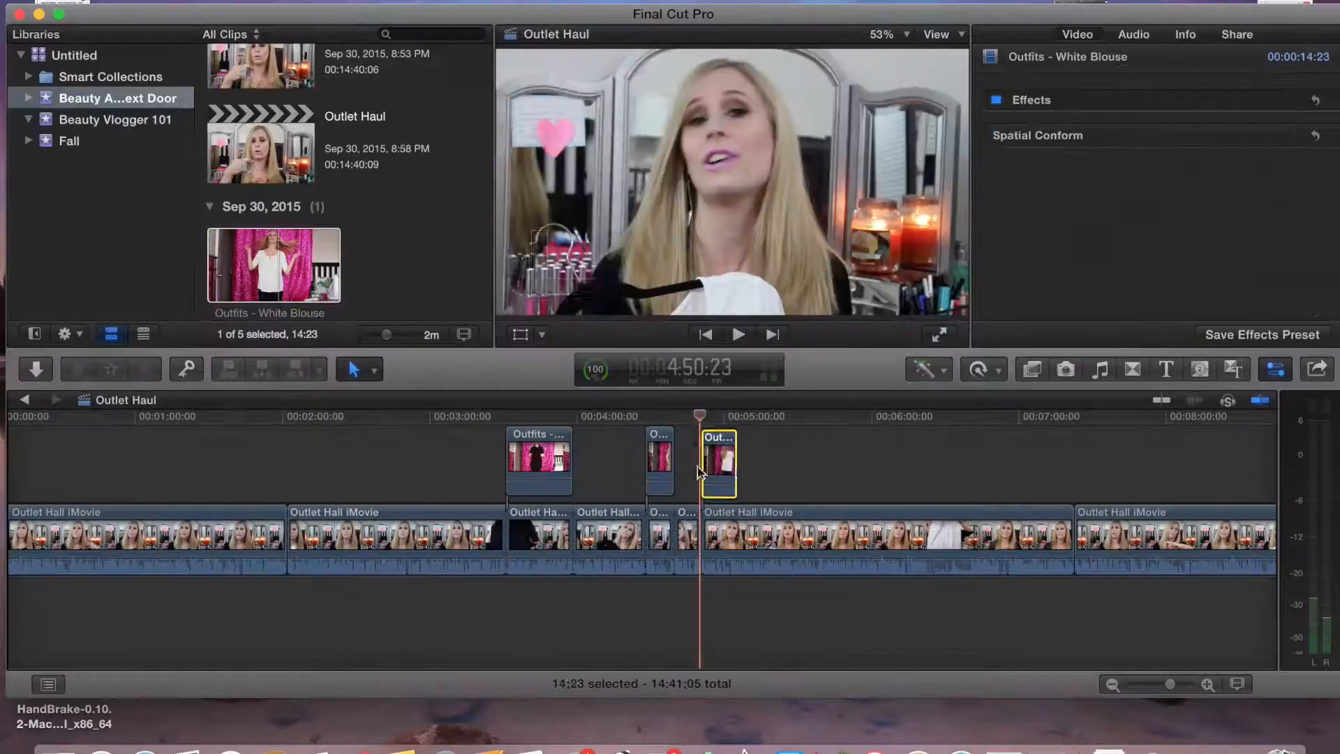
Connect the imported White Blouse clip above the main clip near 4:56 and crop its sides
{"action": "left_click", "coordinate": [719, 538]}
{"action": "key", "text": "shift+c"}
{"action": "left_click", "coordinate": [719, 458]}
{"action": "left_click_drag", "start_coordinate": [499, 314], "coordinate": [605, 320]}
{"action": "left_click_drag", "start_coordinate": [966, 314], "coordinate": [785, 320]}
{"action": "left_click", "coordinate": [541, 336]}
{"action": "left_click", "coordinate": [546, 349]}
Move the White Blouse clip to the right half of the frame and play back the split screen
{"action": "left_click_drag", "start_coordinate": [693, 176], "coordinate": [812, 174]}
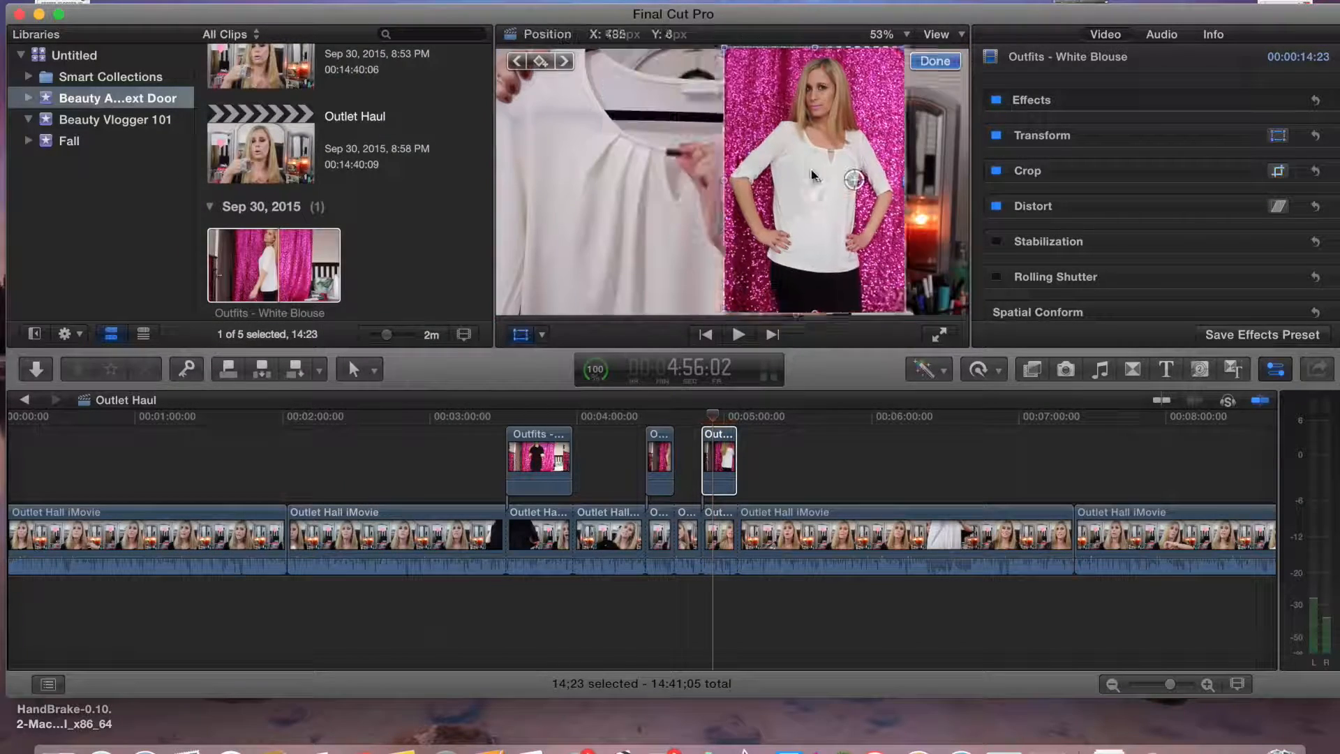
{"action": "left_click", "coordinate": [692, 461]}
{"action": "left_click", "coordinate": [745, 336]}
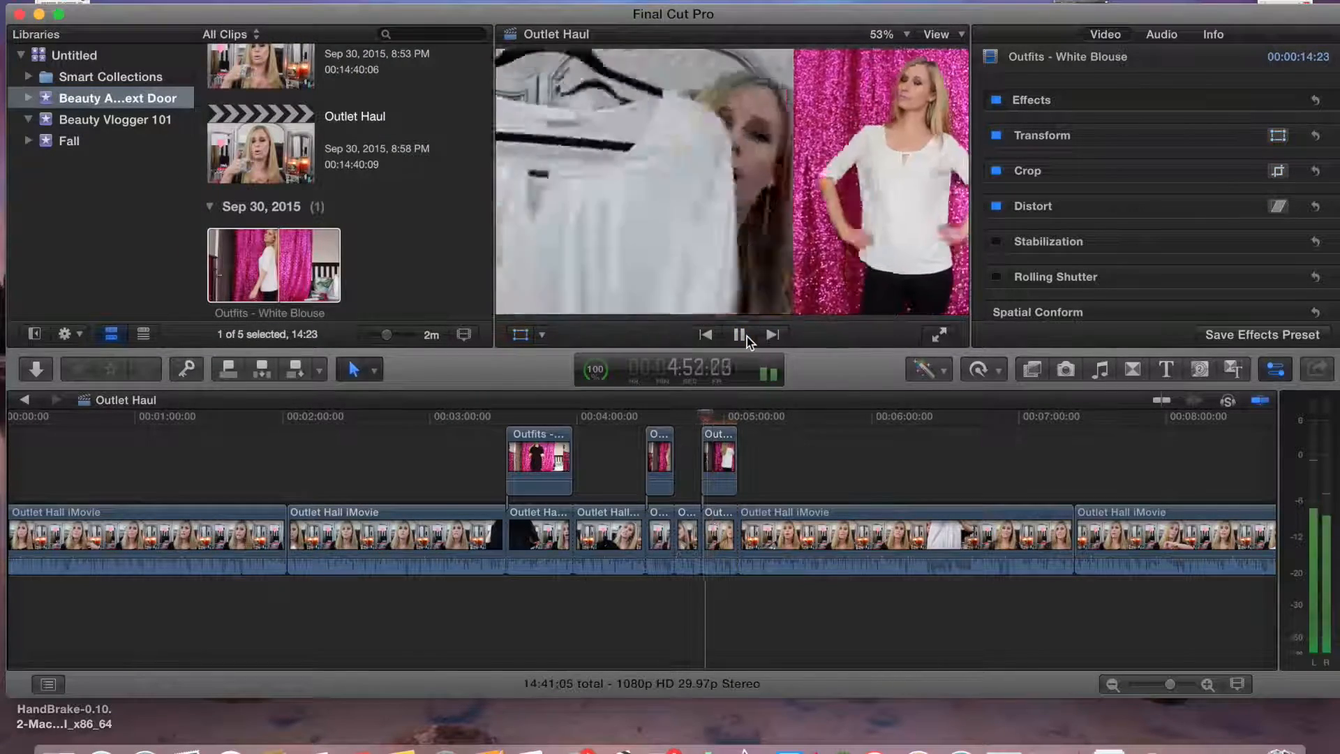
{"action": "left_click", "coordinate": [747, 337]}
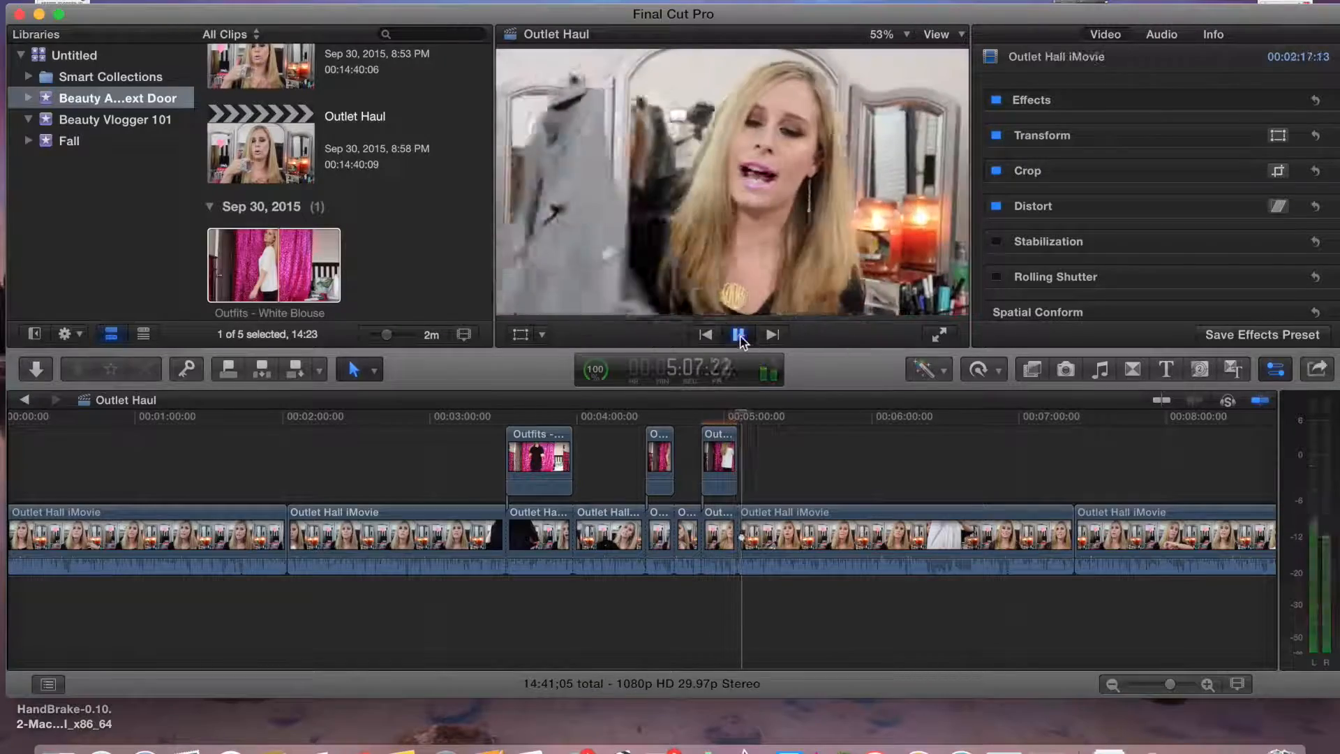
Blade the main clip near 5:16 and connect the imported Button Up clip there
{"action": "left_click", "coordinate": [748, 515]}
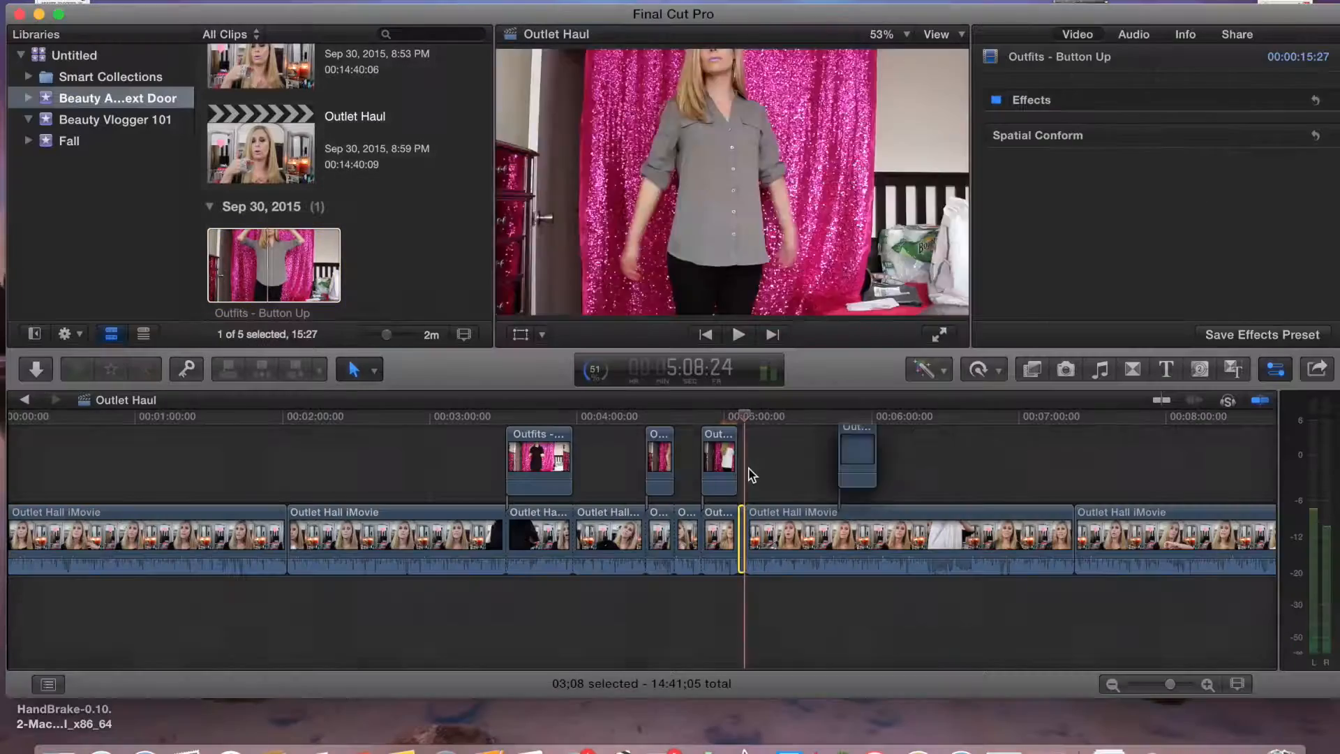
{"action": "left_click_drag", "start_coordinate": [750, 475], "coordinate": [749, 475]}
{"action": "key", "text": "super+b"}
{"action": "left_click", "coordinate": [763, 532]}
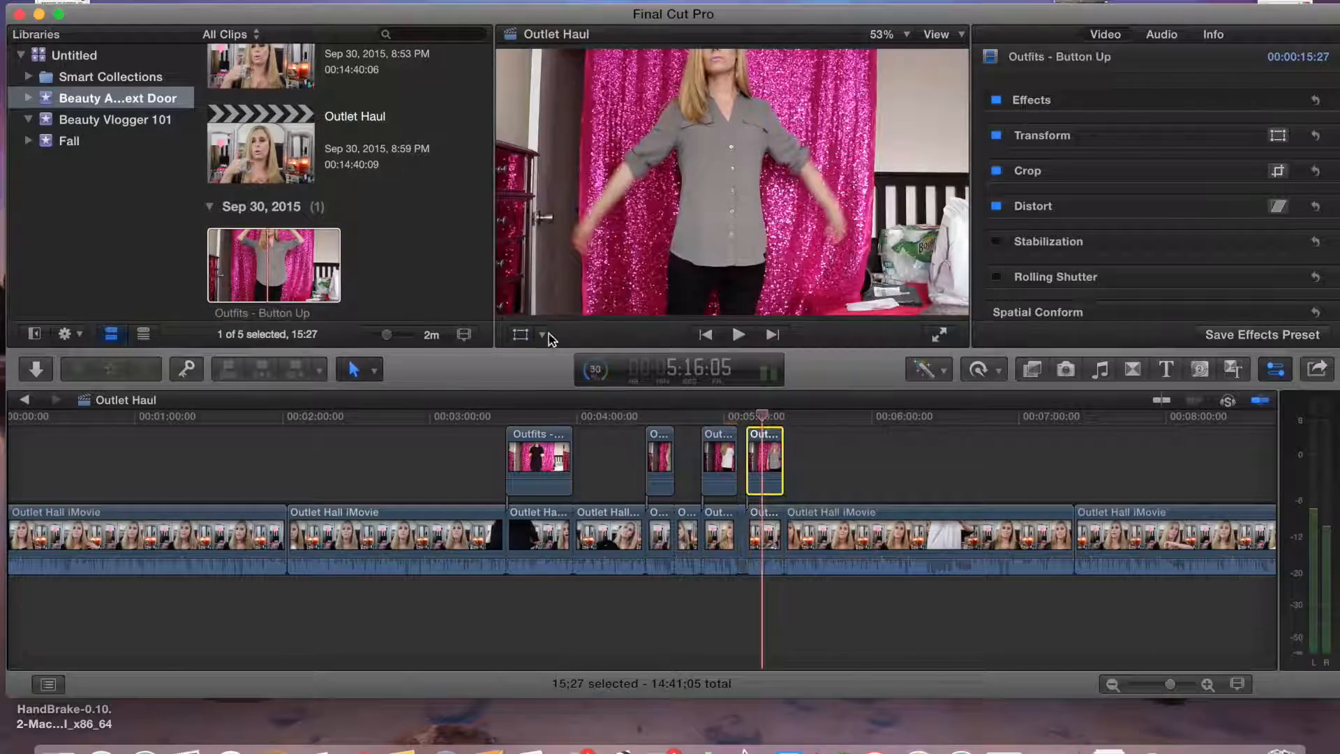
Crop the Button Up clip's sides and move it to the right half of the frame
{"action": "left_click", "coordinate": [544, 335]}
{"action": "left_click", "coordinate": [566, 381]}
{"action": "left_click_drag", "start_coordinate": [497, 313], "coordinate": [606, 316]}
{"action": "left_click_drag", "start_coordinate": [968, 313], "coordinate": [834, 315]}
{"action": "left_click", "coordinate": [542, 335]}
{"action": "left_click", "coordinate": [583, 359]}
{"action": "left_click_drag", "start_coordinate": [733, 182], "coordinate": [873, 181]}
Shift the bladed main-clip segment left beside the Button Up clip and play it back
{"action": "left_click", "coordinate": [763, 533]}
{"action": "left_click_drag", "start_coordinate": [646, 166], "coordinate": [505, 165]}
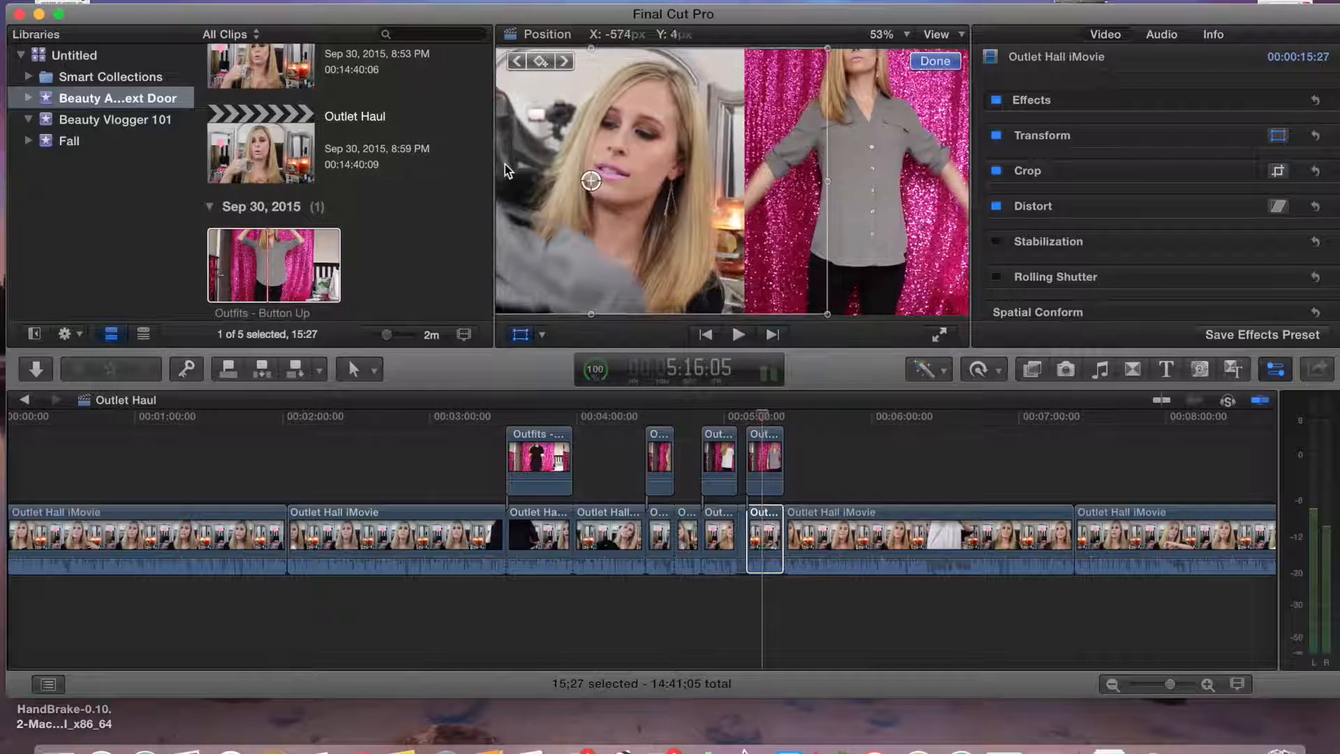
{"action": "left_click", "coordinate": [936, 62]}
{"action": "left_click", "coordinate": [746, 417]}
{"action": "left_click", "coordinate": [741, 336]}
Import the Bracelet clip and connect it above the main clip at about 7:01
{"action": "left_click", "coordinate": [872, 452]}
{"action": "left_click_drag", "start_coordinate": [873, 452], "coordinate": [1021, 509]}
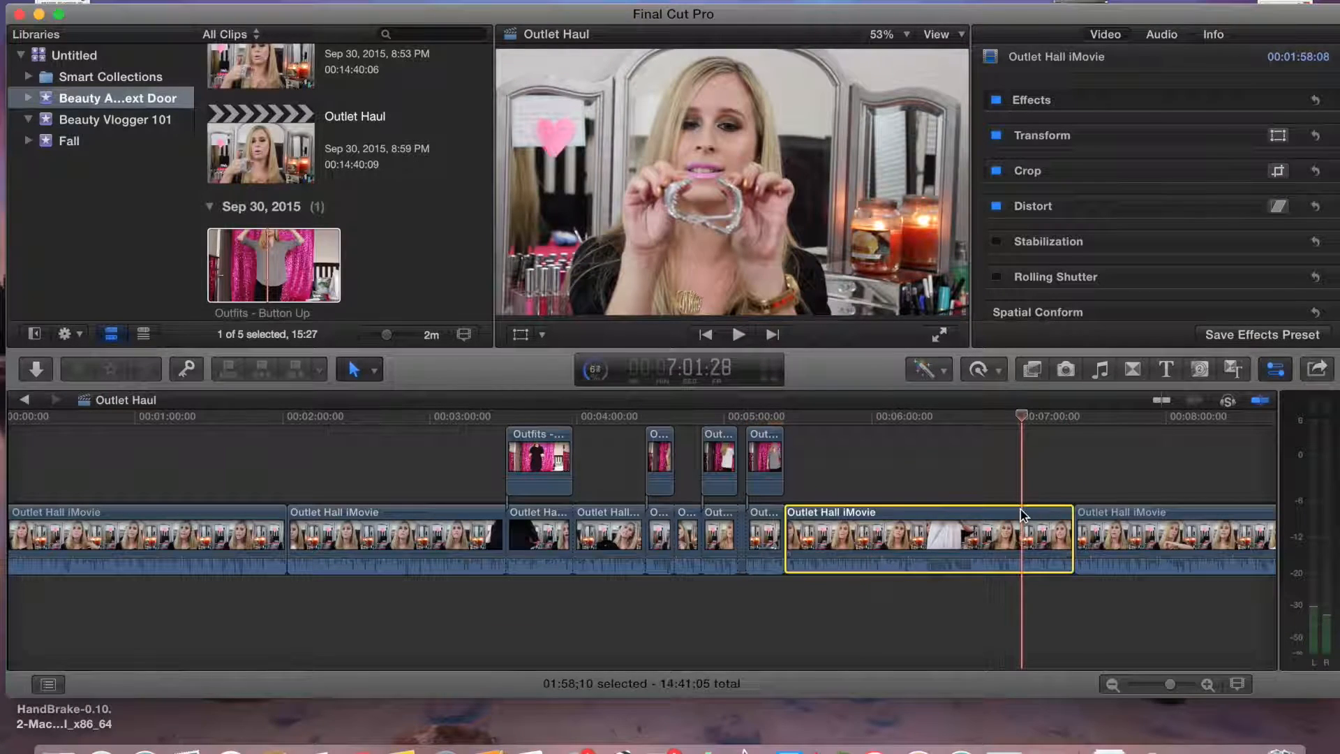
{"action": "left_click", "coordinate": [36, 368]}
{"action": "left_click", "coordinate": [326, 623]}
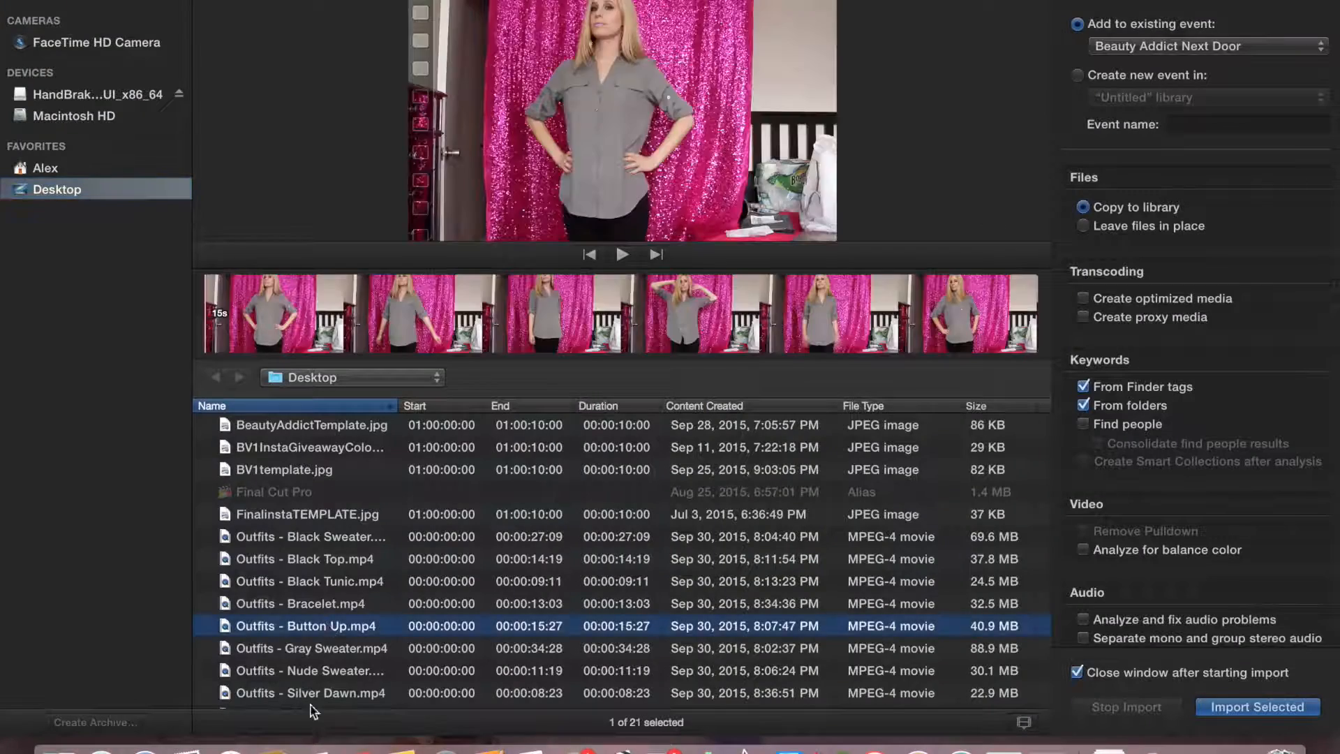
{"action": "left_click", "coordinate": [315, 693]}
{"action": "key", "text": "Down"}
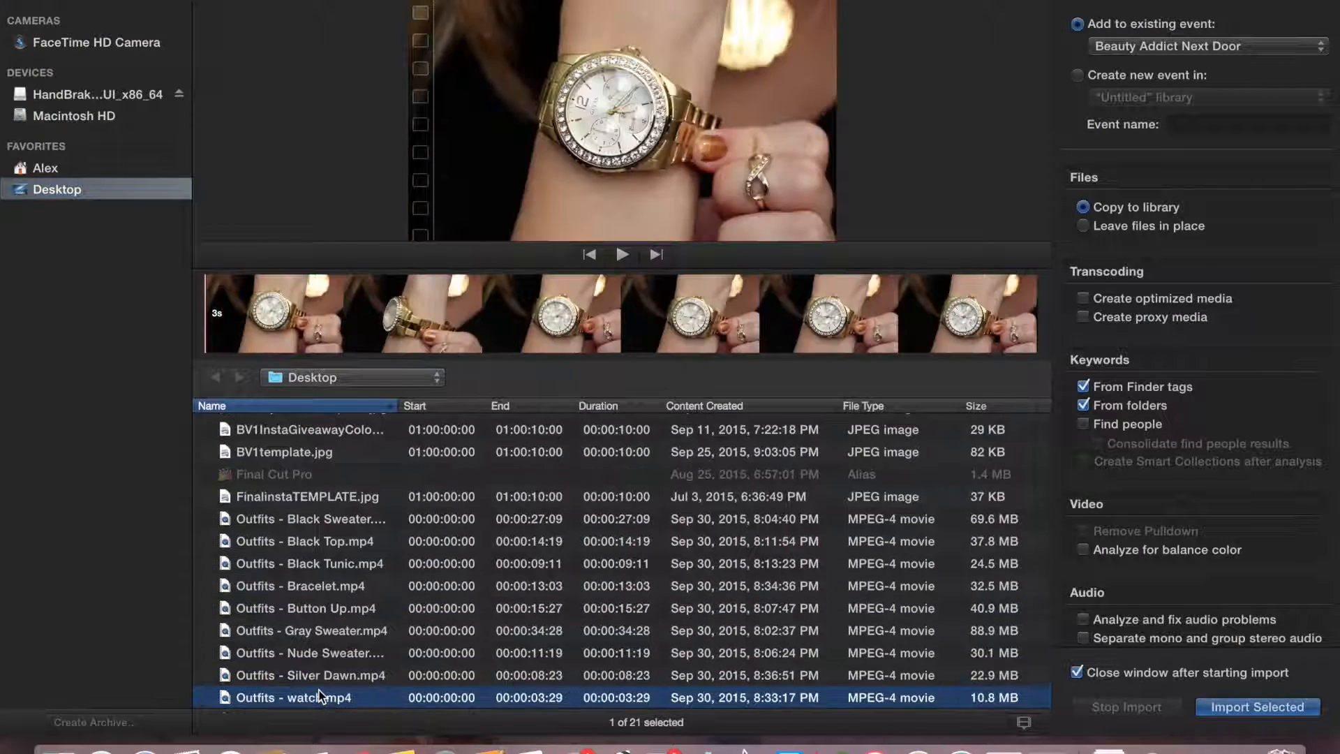
{"action": "key", "text": "Down"}
{"action": "key", "text": "Down"}
{"action": "left_click", "coordinate": [328, 449]}
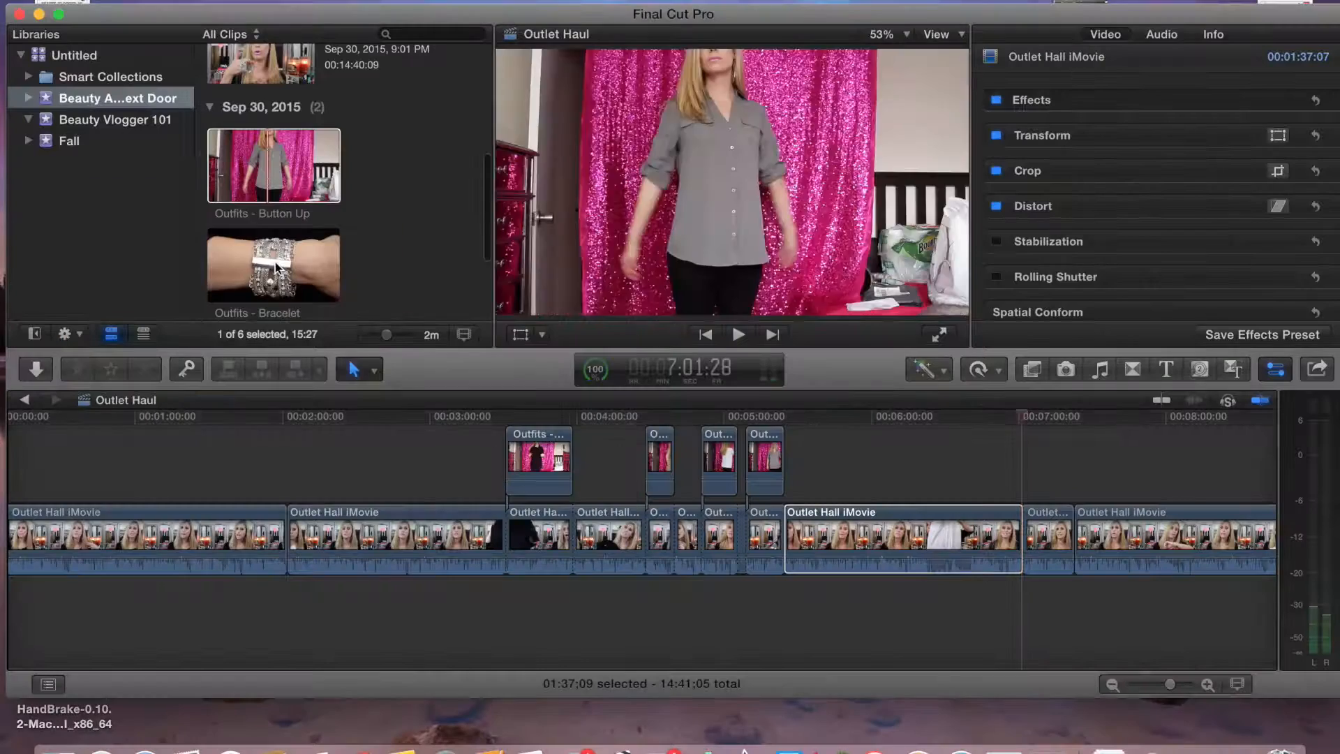
{"action": "left_click_drag", "start_coordinate": [277, 268], "coordinate": [1022, 469]}
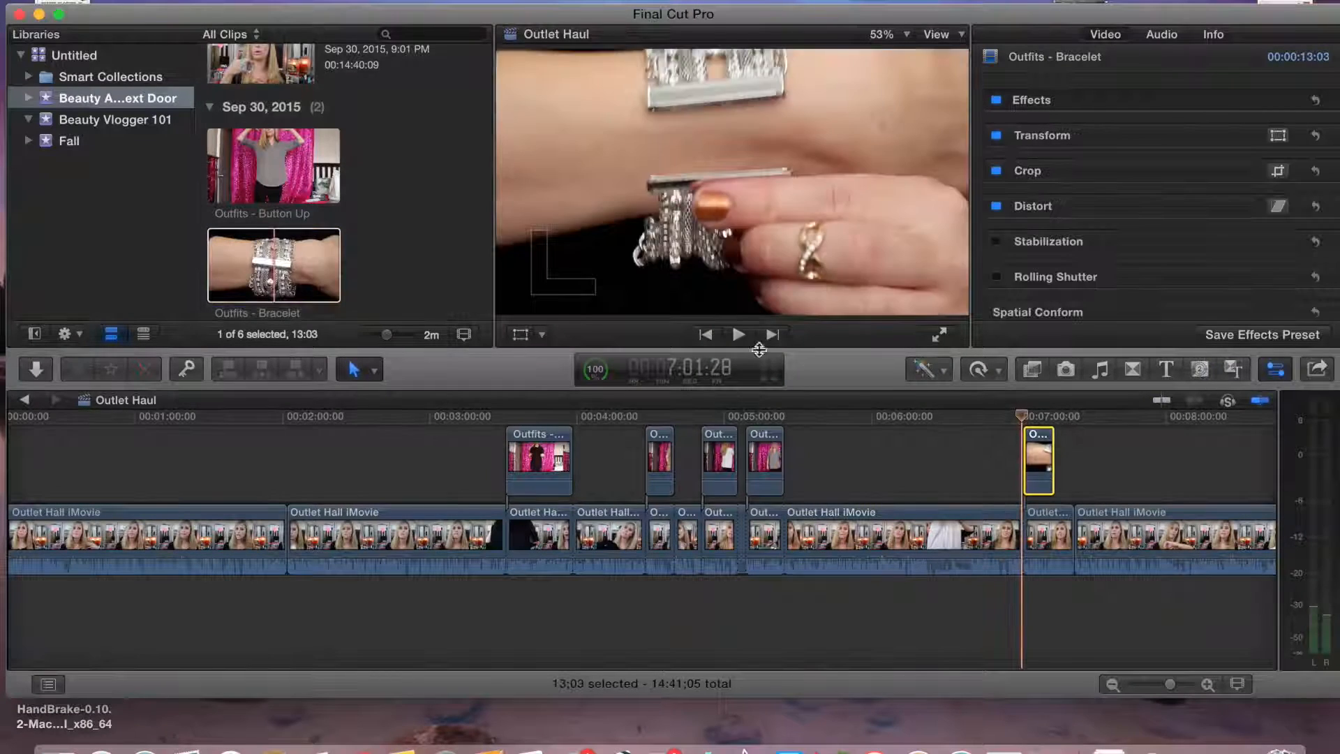
Play back the Bracelet section and the timeline around 7:47
{"action": "left_click", "coordinate": [738, 334]}
{"action": "left_click", "coordinate": [1098, 458]}
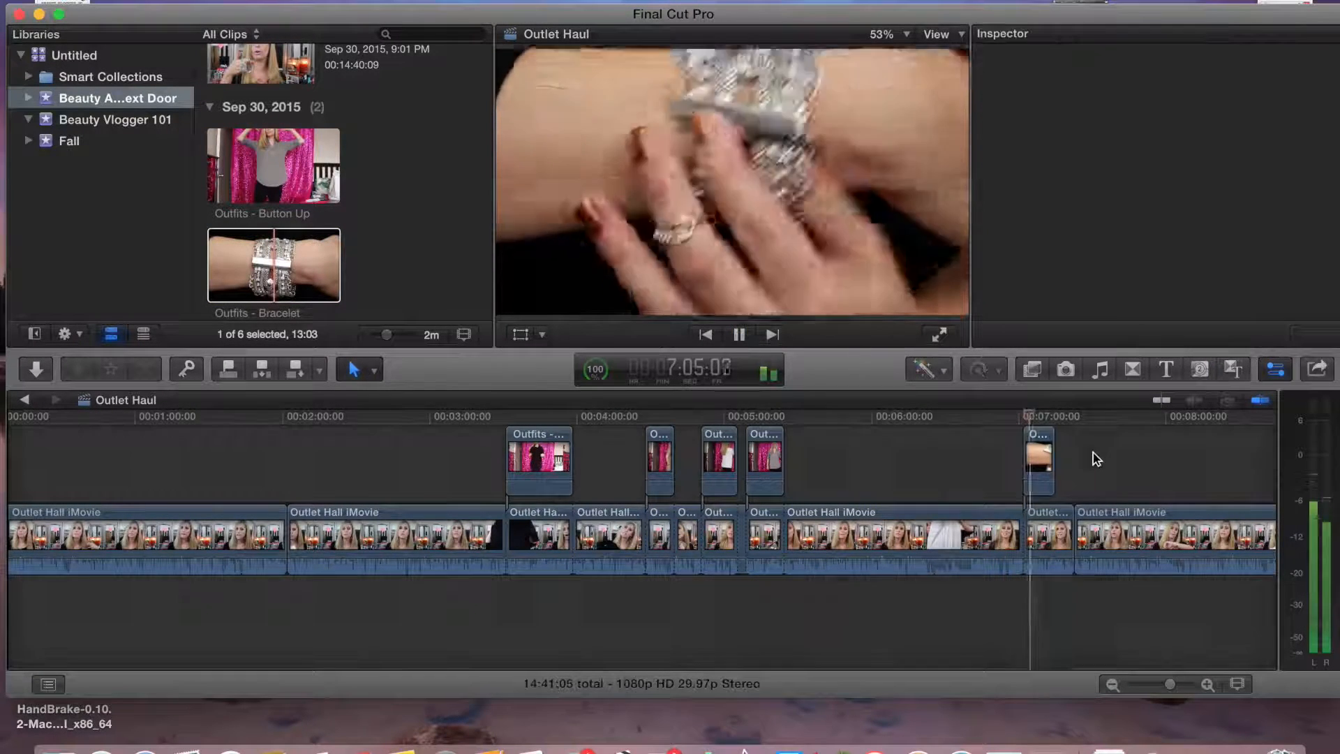
{"action": "scroll", "coordinate": [1093, 452], "scroll_direction": "right", "scroll_amount": 10}
{"action": "left_click", "coordinate": [437, 455]}
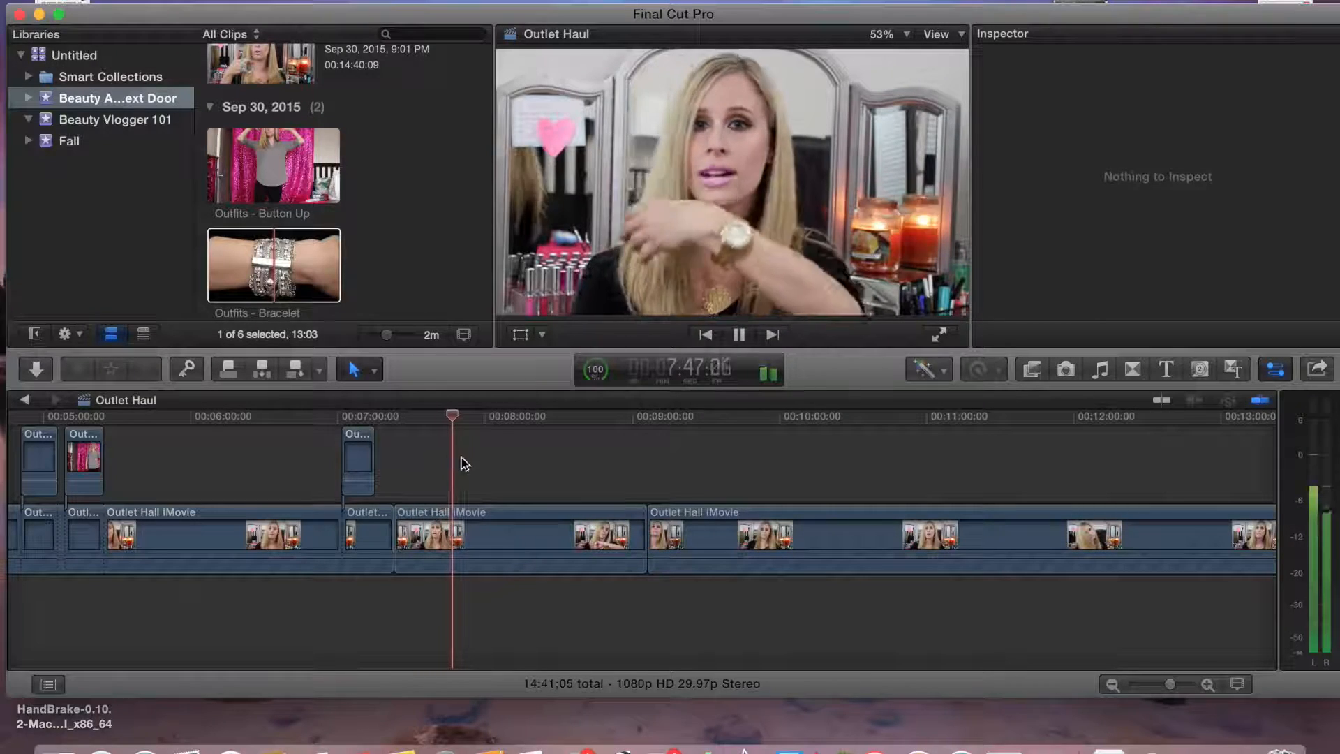
{"action": "key", "text": "space"}
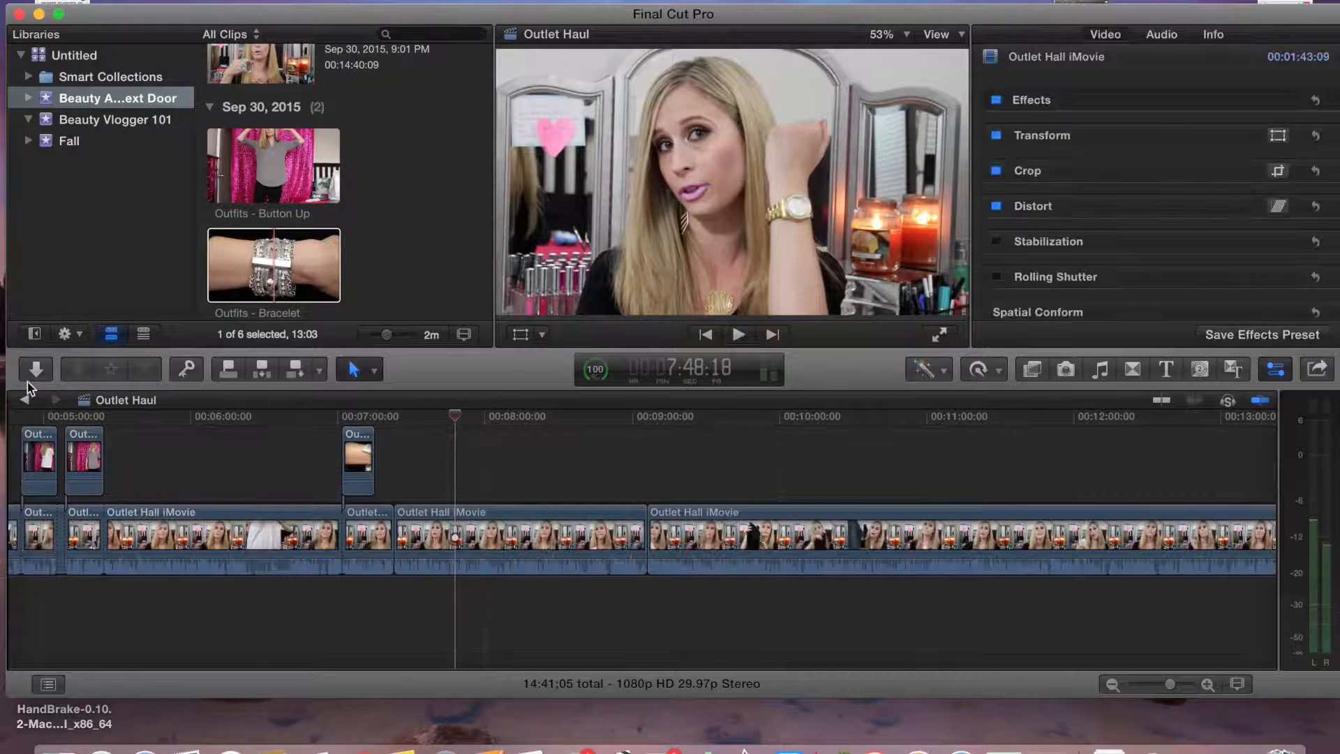
Import the watch clip, connect it above the main clip near 7:44, and play it back
{"action": "left_click", "coordinate": [33, 371]}
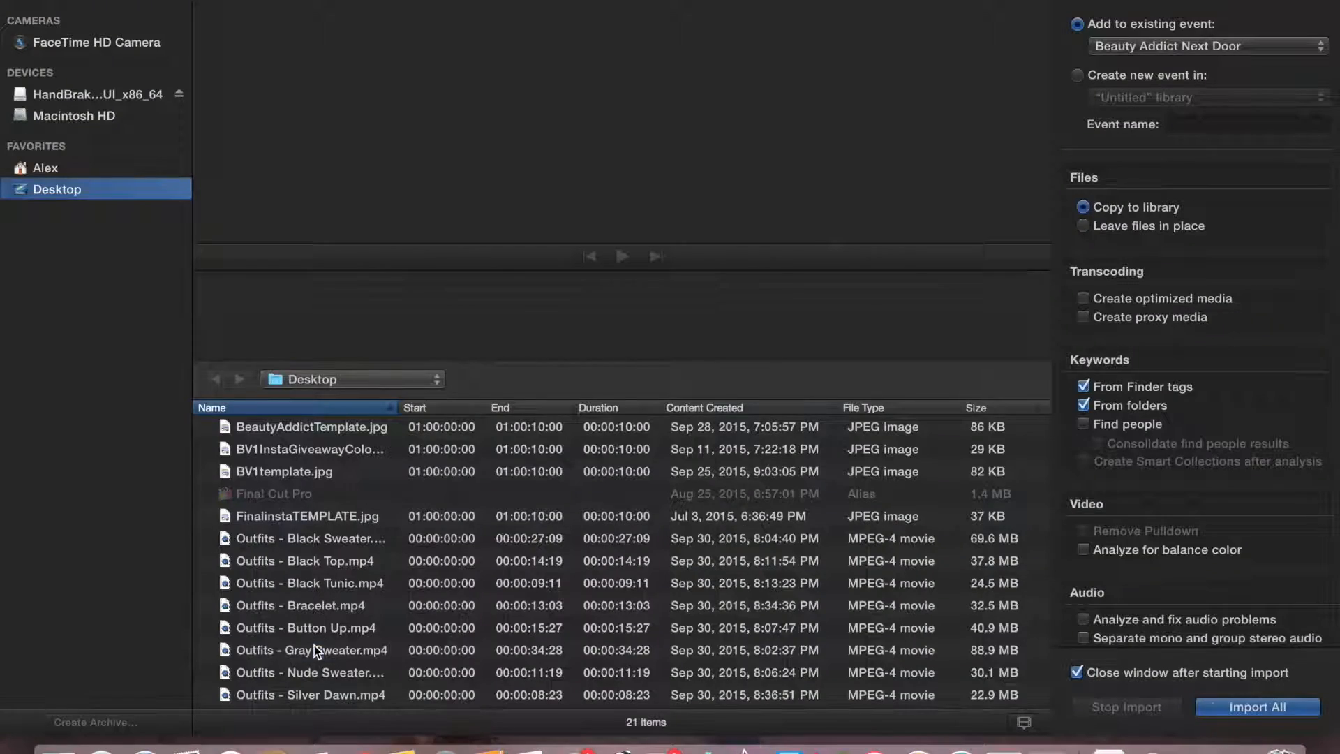
{"action": "left_click", "coordinate": [314, 647]}
{"action": "key", "text": "Down"}
{"action": "key", "text": "Down"}
{"action": "key", "text": "Down"}
{"action": "key", "text": "Down"}
{"action": "key", "text": "Down"}
{"action": "left_click", "coordinate": [1258, 707]}
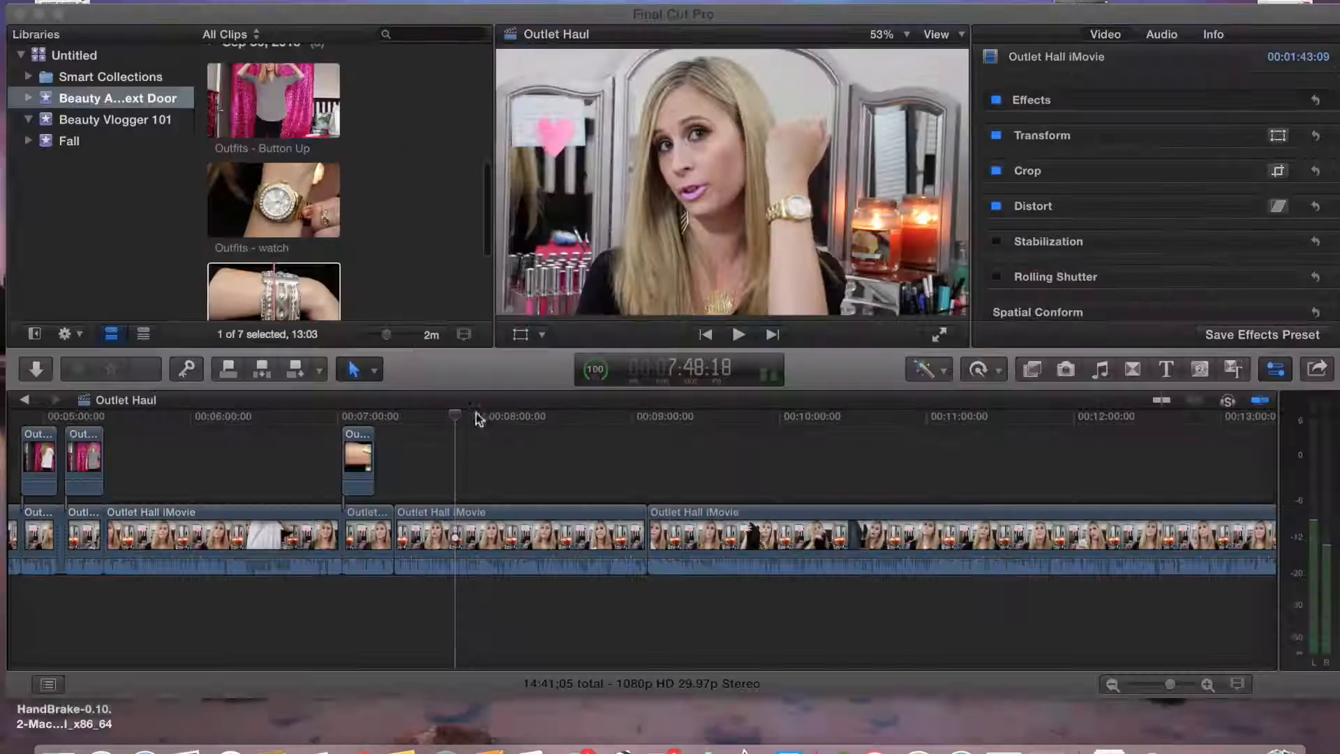
{"action": "left_click_drag", "start_coordinate": [285, 201], "coordinate": [452, 479]}
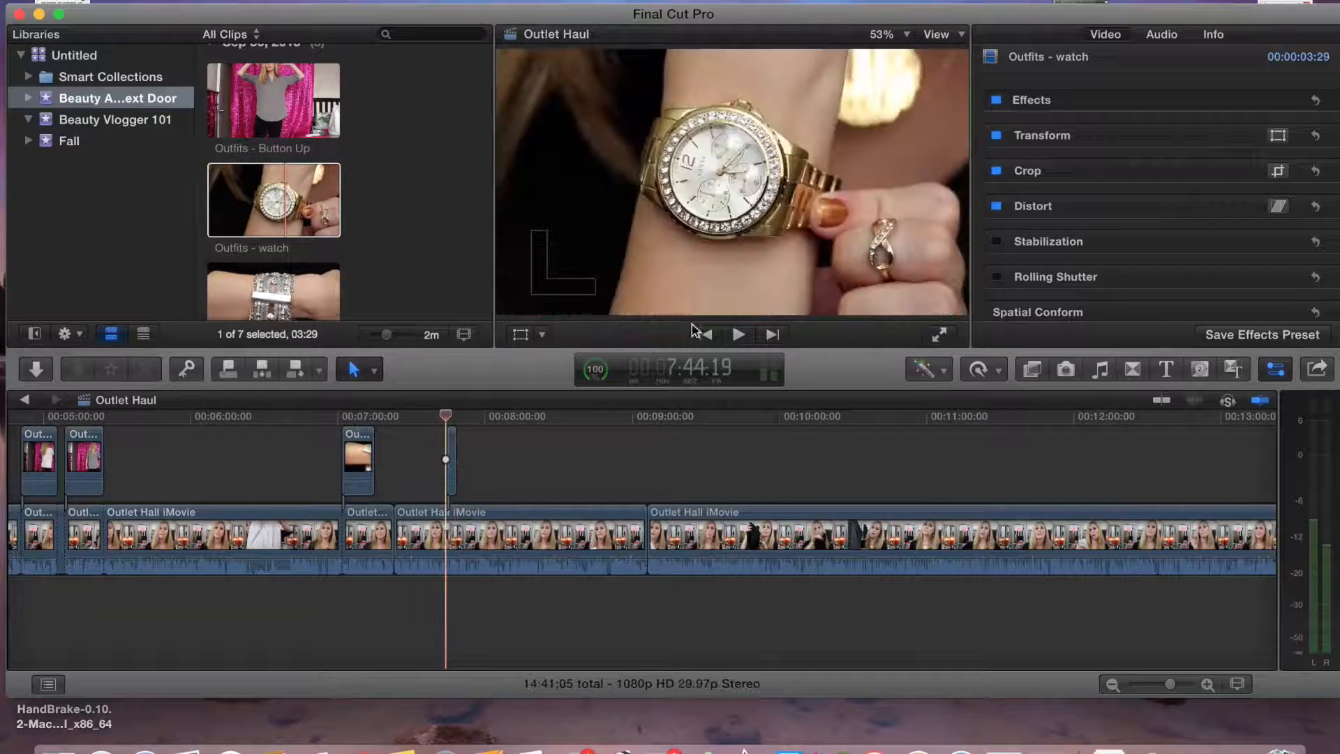
{"action": "left_click", "coordinate": [739, 334]}
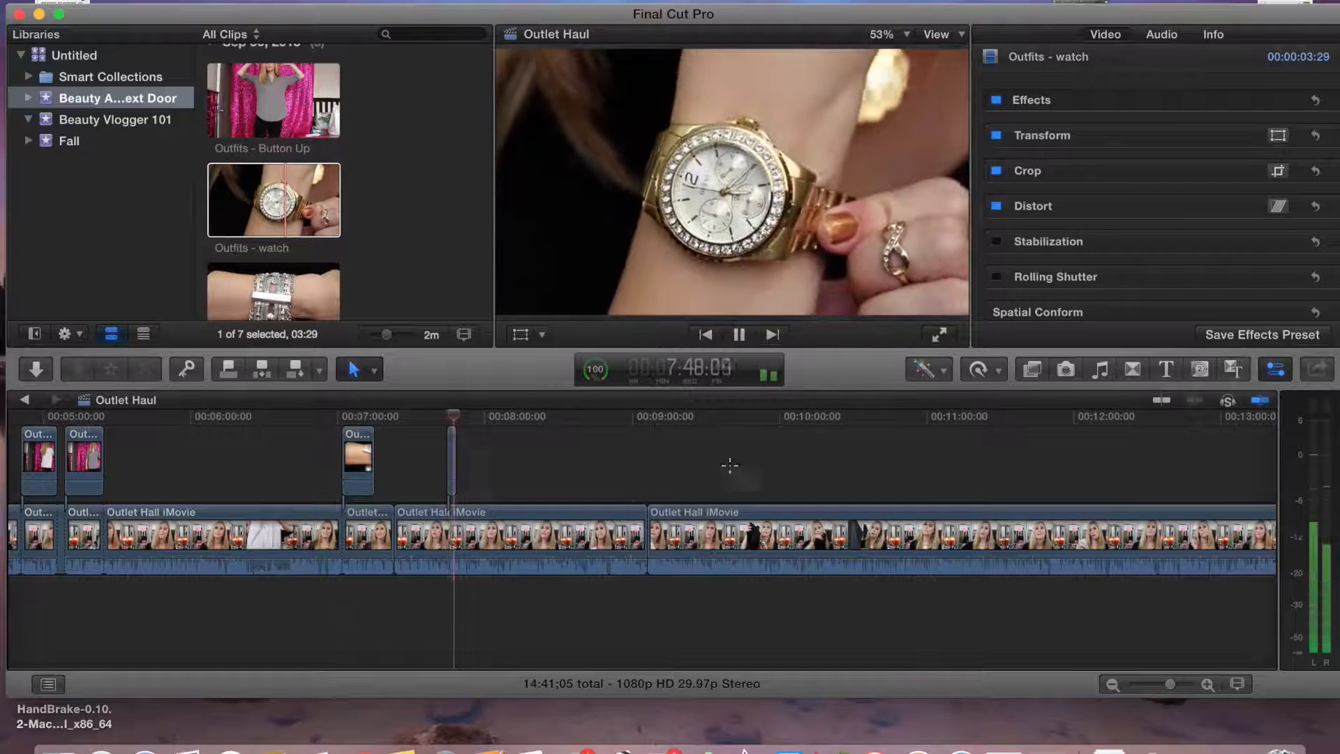
{"action": "left_click", "coordinate": [776, 463]}
{"action": "left_click", "coordinate": [739, 335]}
Connect the Button Up clip above the main clip near 10:11 and shift the main clip's image left for a split screen
{"action": "left_click_drag", "start_coordinate": [270, 105], "coordinate": [782, 461]}
{"action": "left_click", "coordinate": [541, 335]}
{"action": "left_click", "coordinate": [605, 358]}
{"action": "left_click", "coordinate": [541, 335]}
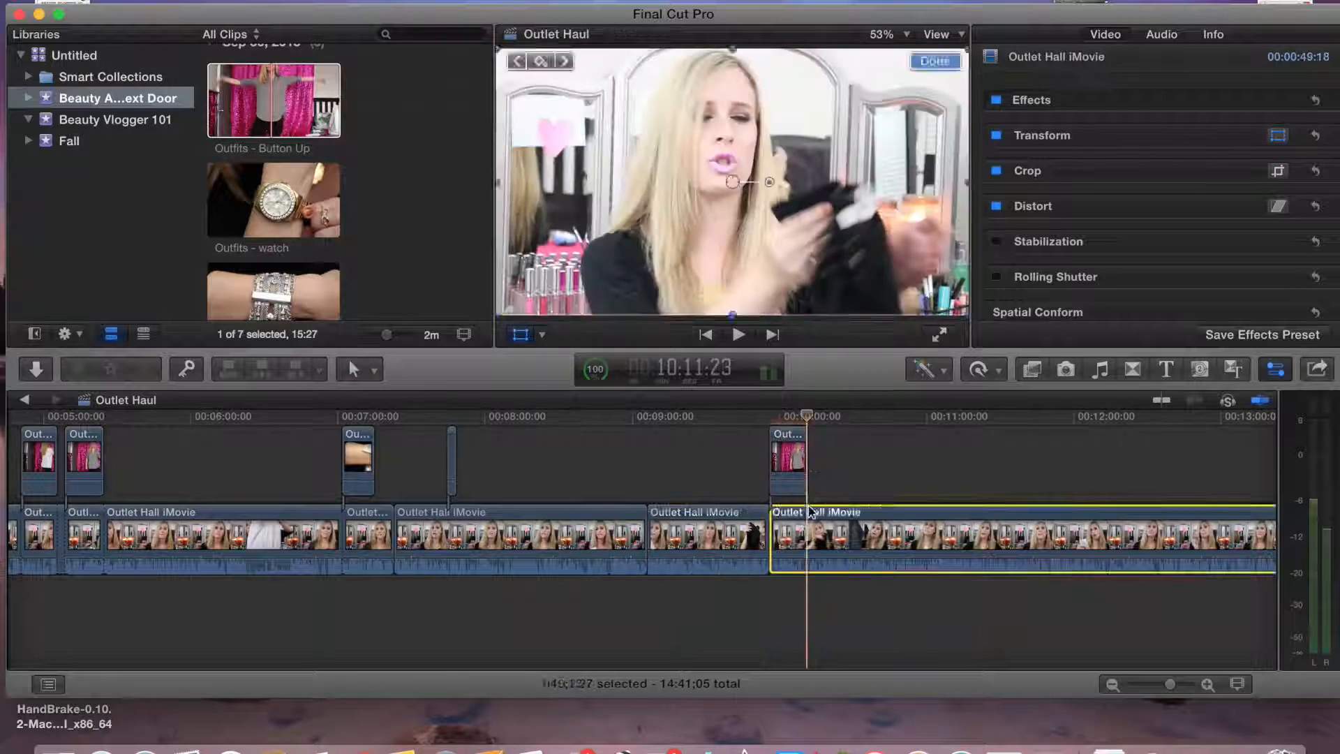
{"action": "left_click", "coordinate": [768, 416]}
{"action": "left_click_drag", "start_coordinate": [858, 203], "coordinate": [881, 183]}
{"action": "left_click", "coordinate": [790, 536]}
{"action": "left_click_drag", "start_coordinate": [719, 224], "coordinate": [639, 223]}
{"action": "left_click", "coordinate": [935, 62]}
Import the Gray Sweater clip and connect it above the main clip near 11:12
{"action": "left_click", "coordinate": [789, 457]}
{"action": "left_click", "coordinate": [873, 517]}
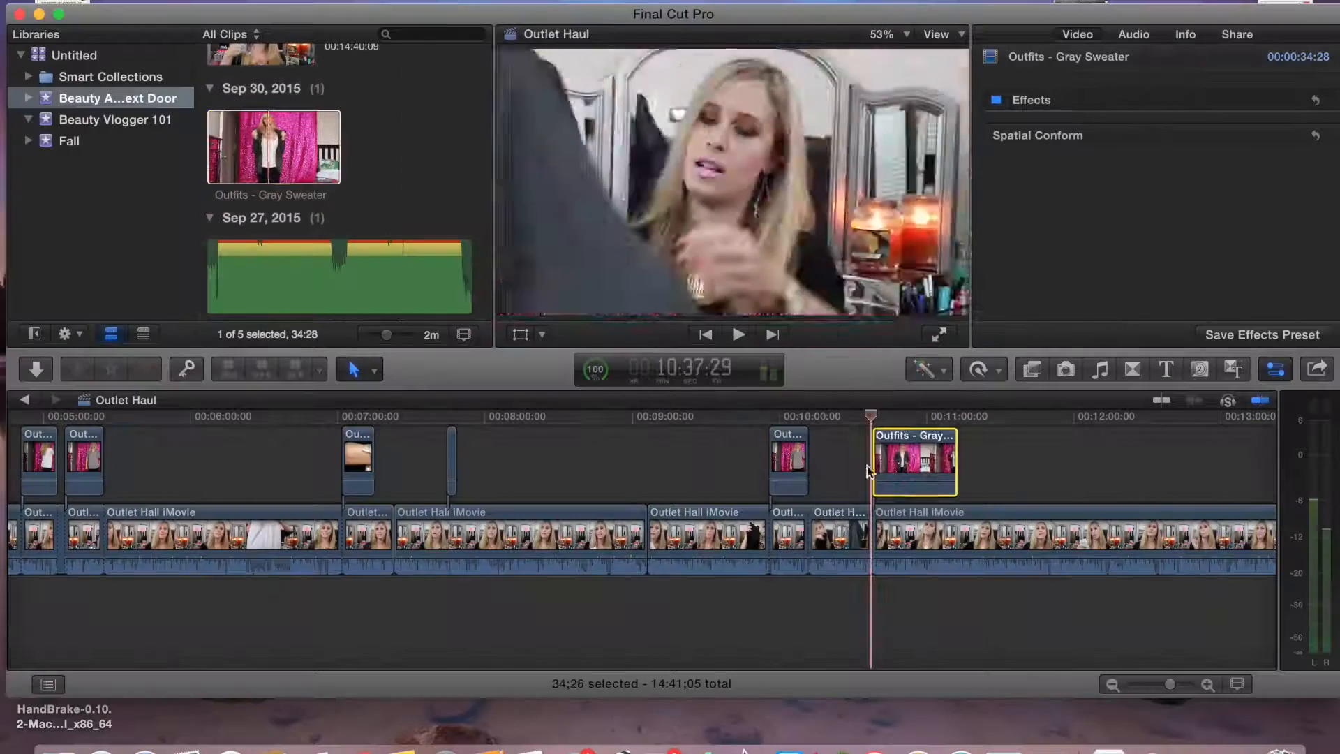
{"action": "left_click", "coordinate": [953, 531]}
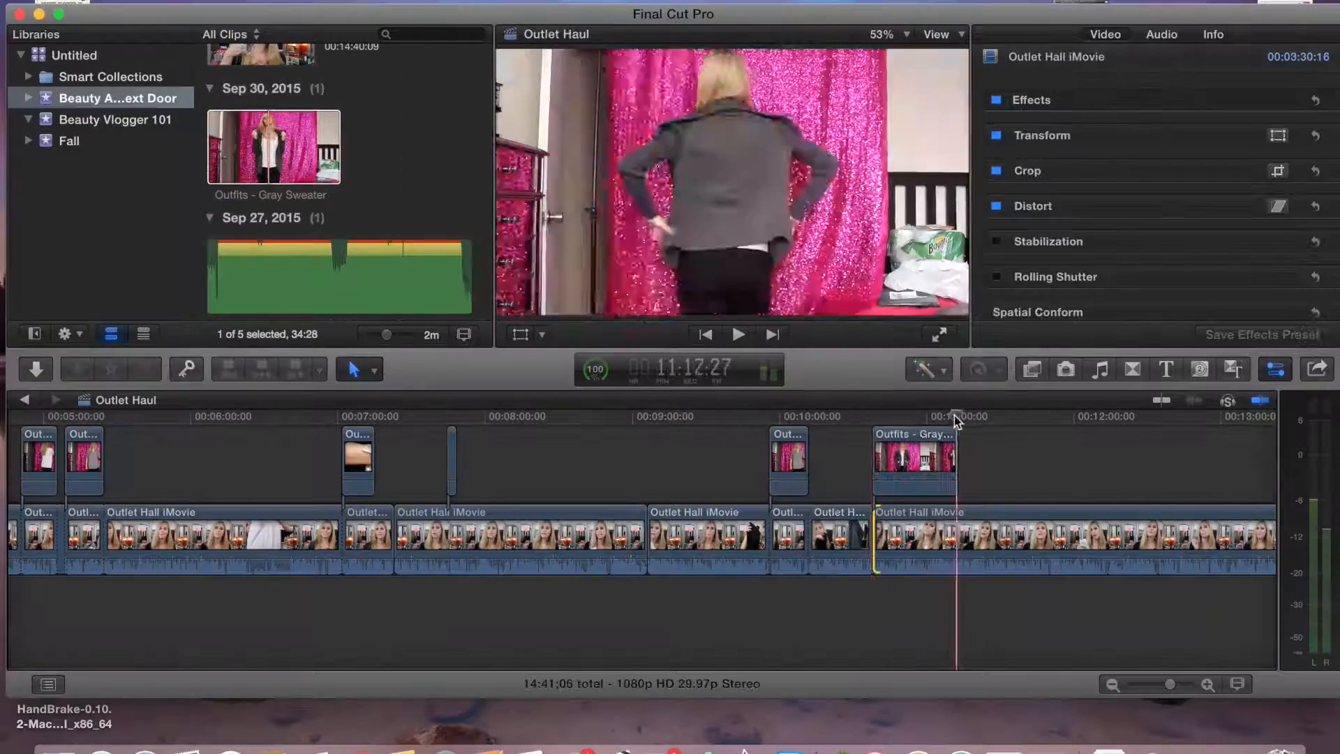
Crop the Gray Sweater clip's sides and move it to the right half of the frame
{"action": "left_click", "coordinate": [917, 457]}
{"action": "left_click", "coordinate": [542, 335]}
{"action": "left_click", "coordinate": [585, 381]}
{"action": "left_click_drag", "start_coordinate": [497, 182], "coordinate": [633, 182]}
{"action": "left_click_drag", "start_coordinate": [968, 181], "coordinate": [843, 182]}
{"action": "left_click", "coordinate": [543, 335]}
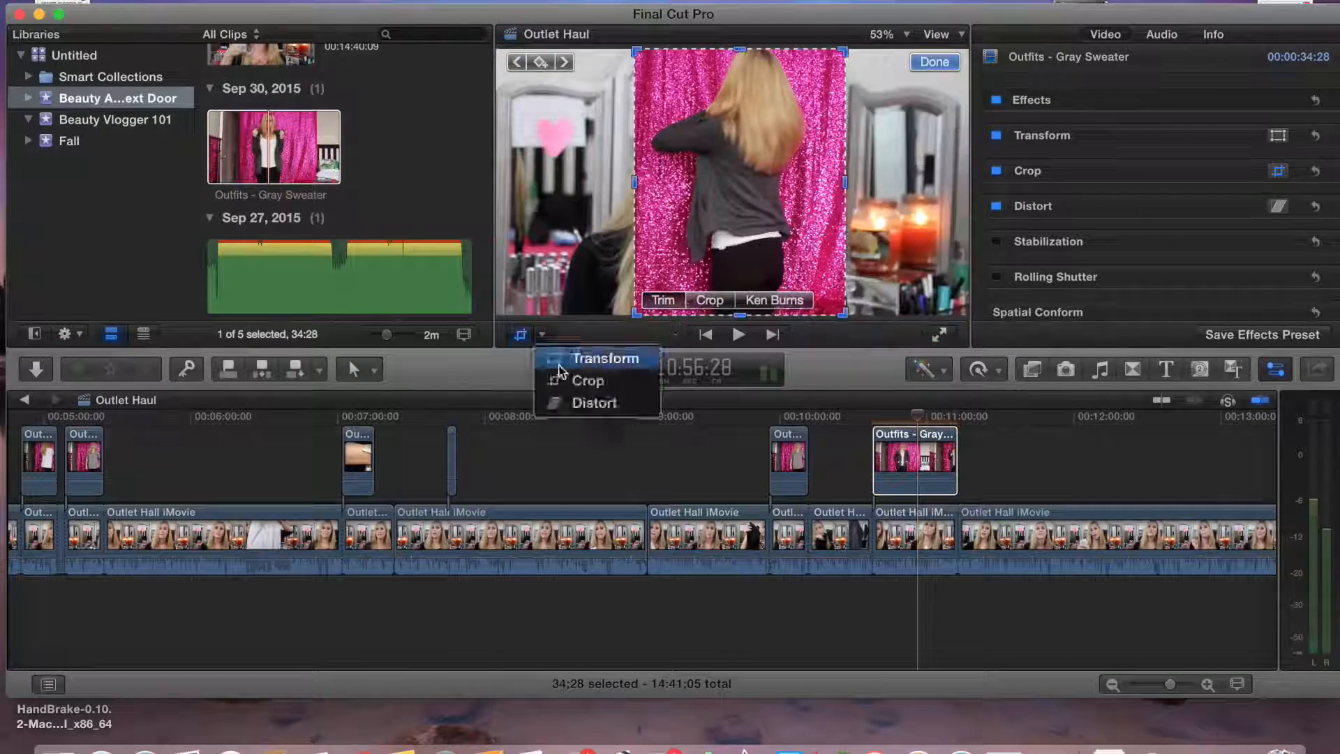
{"action": "left_click", "coordinate": [572, 358]}
{"action": "left_click_drag", "start_coordinate": [709, 237], "coordinate": [837, 237]}
{"action": "left_click", "coordinate": [936, 61]}
Connect the Black Top clip above the main clip near 11:19
{"action": "left_click", "coordinate": [914, 534]}
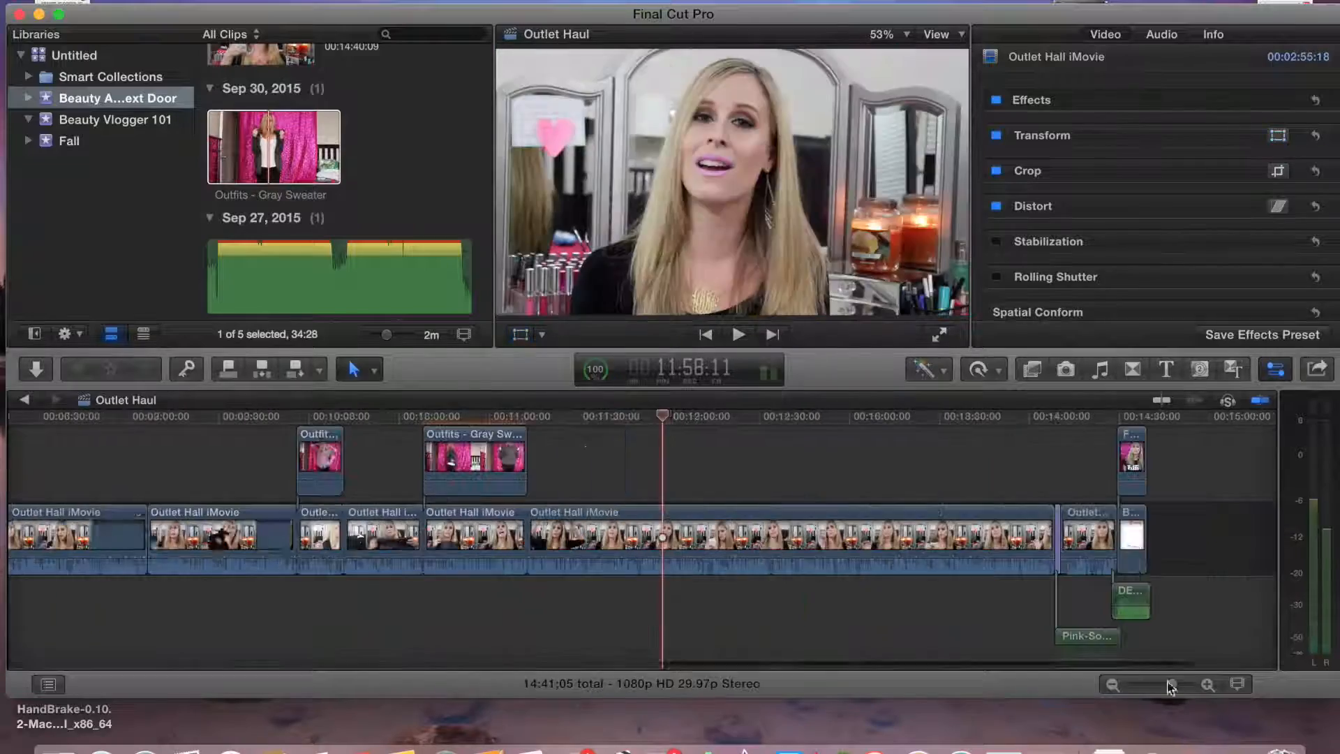
{"action": "left_click", "coordinate": [542, 534]}
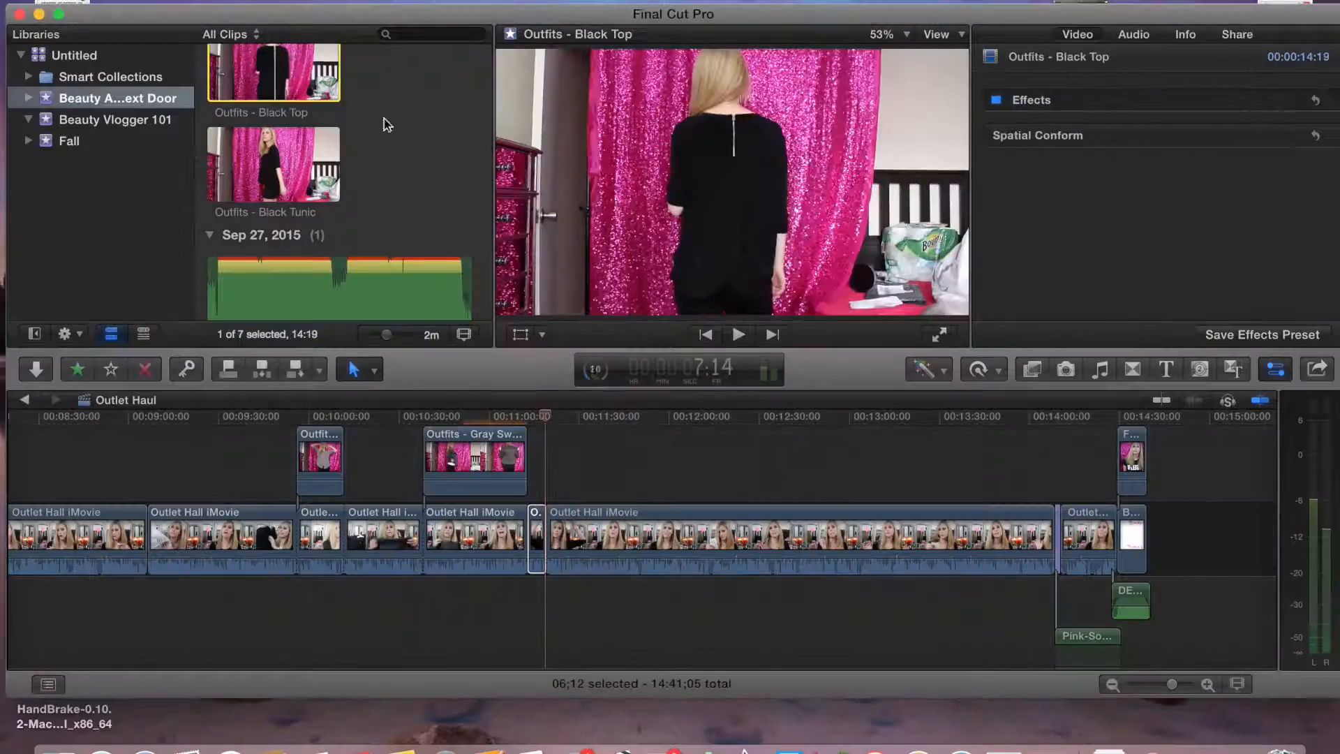
{"action": "left_click", "coordinate": [568, 457]}
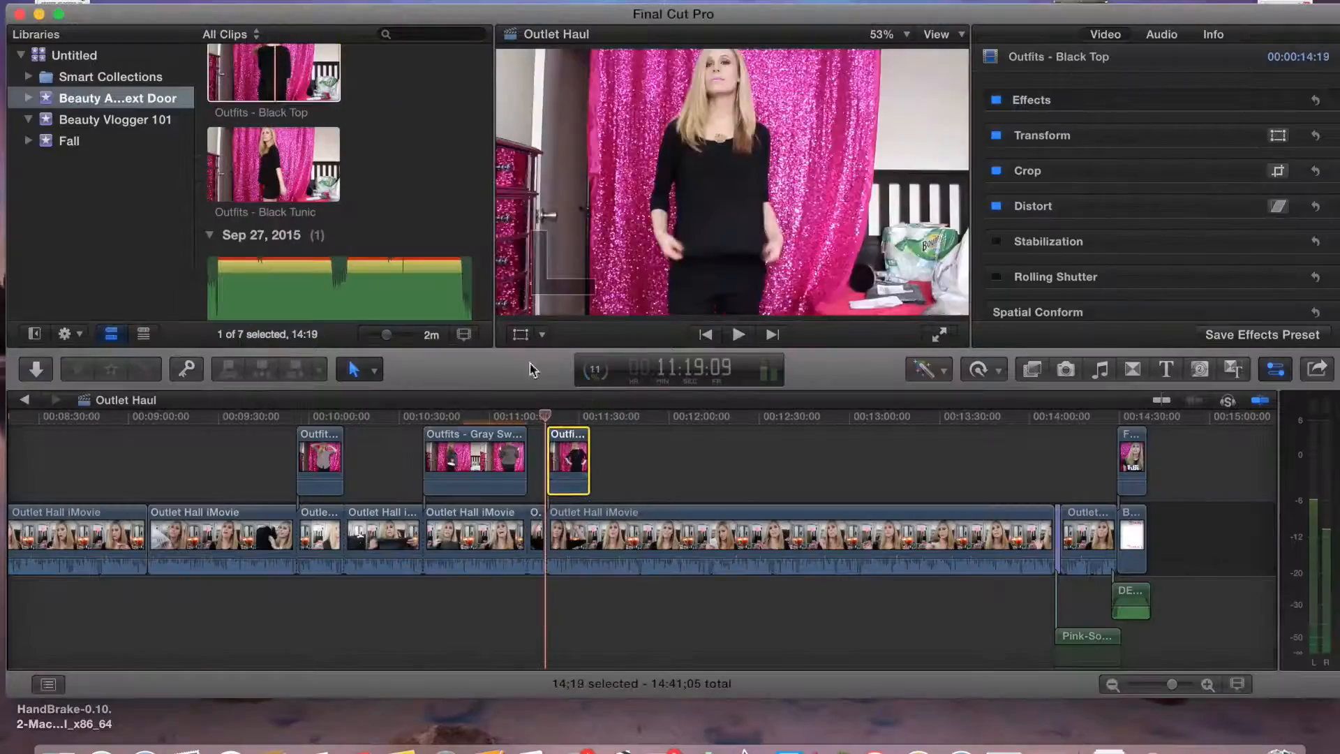
{"action": "key", "text": "shift+c"}
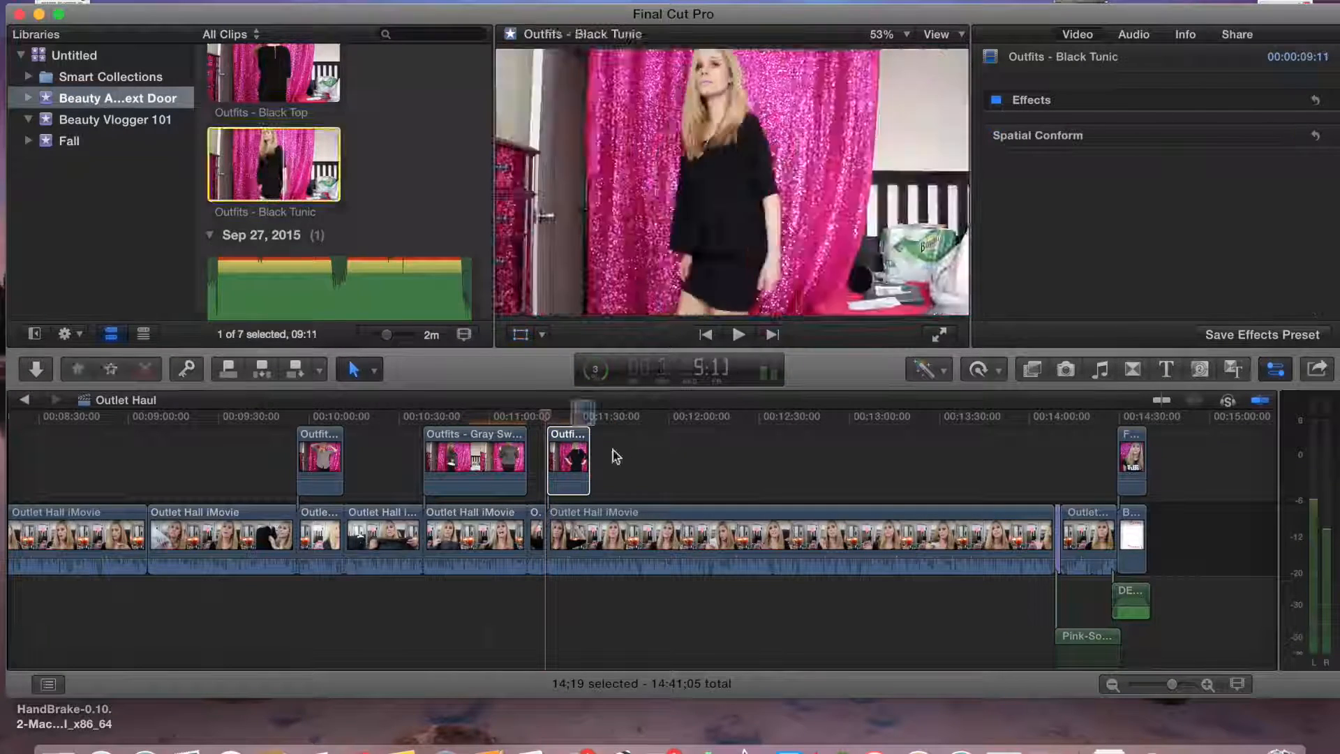
Trim the Black Top clip's end slightly, crop its sides and move it to the right half of the frame
{"action": "left_click_drag", "start_coordinate": [616, 456], "coordinate": [606, 457]}
{"action": "left_click", "coordinate": [606, 457]}
{"action": "left_click", "coordinate": [541, 334]}
{"action": "left_click", "coordinate": [588, 380]}
{"action": "left_click_drag", "start_coordinate": [497, 315], "coordinate": [629, 326]}
{"action": "left_click_drag", "start_coordinate": [968, 315], "coordinate": [800, 341]}
{"action": "left_click", "coordinate": [937, 61]}
{"action": "left_click", "coordinate": [542, 335]}
{"action": "left_click", "coordinate": [559, 360]}
{"action": "left_click_drag", "start_coordinate": [695, 202], "coordinate": [868, 204]}
{"action": "left_click", "coordinate": [936, 61]}
Shift the bladed main-clip segment left beside the Black Top clip
{"action": "left_click", "coordinate": [618, 534]}
{"action": "left_click", "coordinate": [606, 534]}
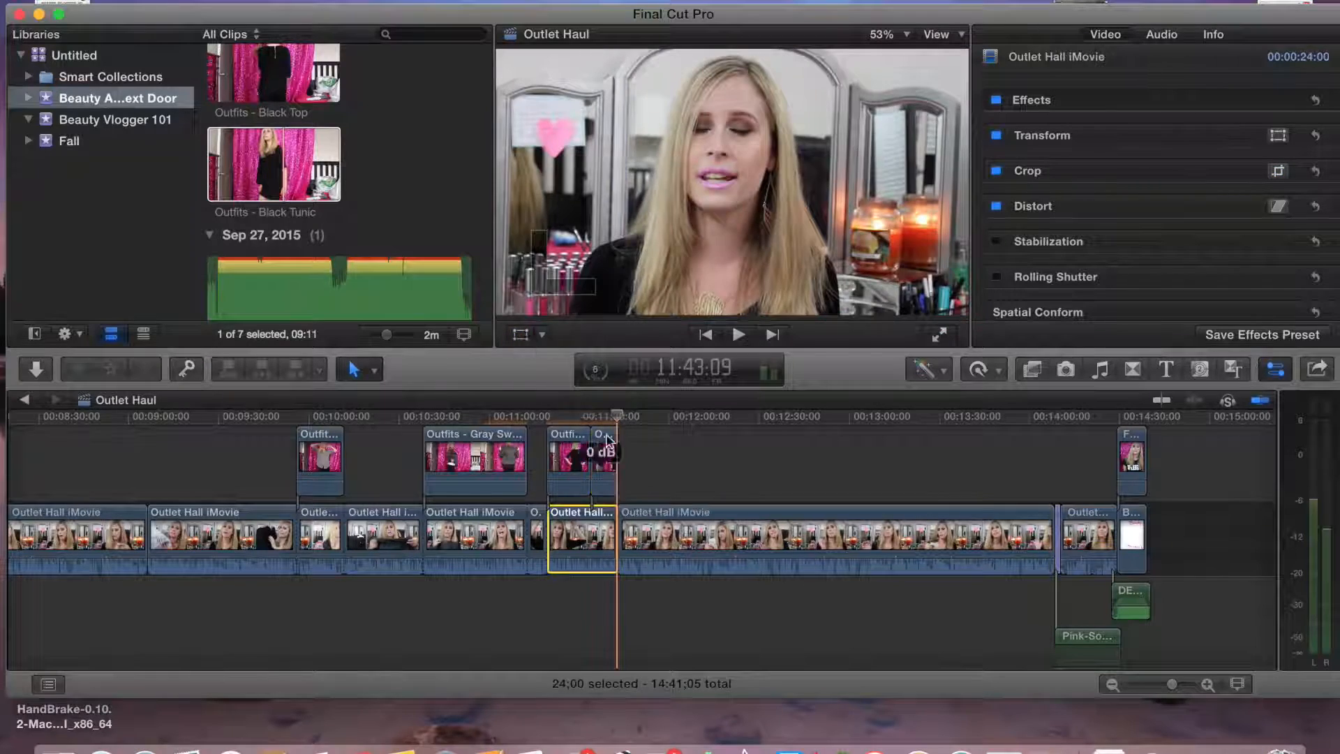
{"action": "left_click", "coordinate": [590, 417]}
{"action": "left_click", "coordinate": [520, 334]}
{"action": "left_click_drag", "start_coordinate": [687, 202], "coordinate": [622, 202]}
{"action": "left_click", "coordinate": [935, 61]}
Delete the three selected clips from the event browser
{"action": "left_click", "coordinate": [732, 614]}
{"action": "left_click", "coordinate": [293, 290], "text": "super"}
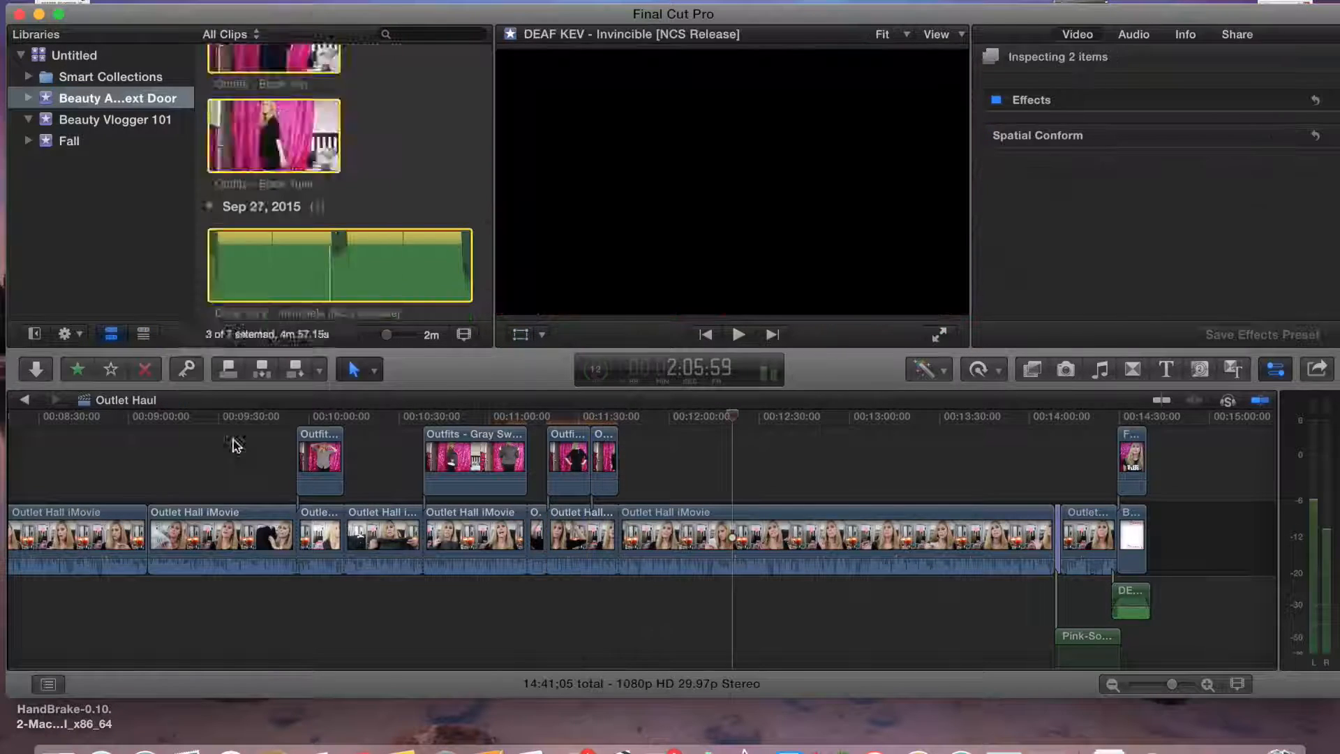
{"action": "key", "text": "super+BackSpace"}
Switch to the Outlet Shopping Haul project and back to Outlet Haul, then review the timeline from about 2:00
{"action": "double_click", "coordinate": [261, 66]}
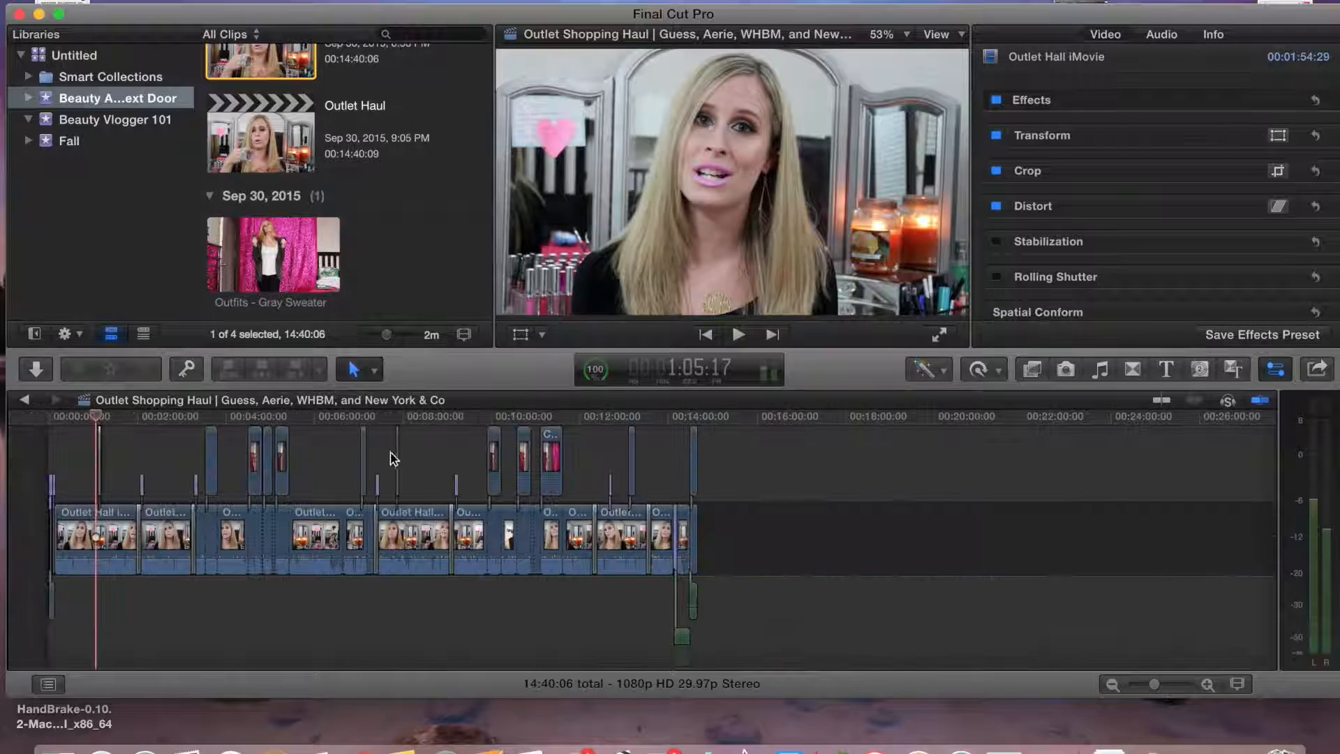
{"action": "left_click", "coordinate": [376, 454]}
{"action": "left_click", "coordinate": [258, 260]}
{"action": "double_click", "coordinate": [270, 144]}
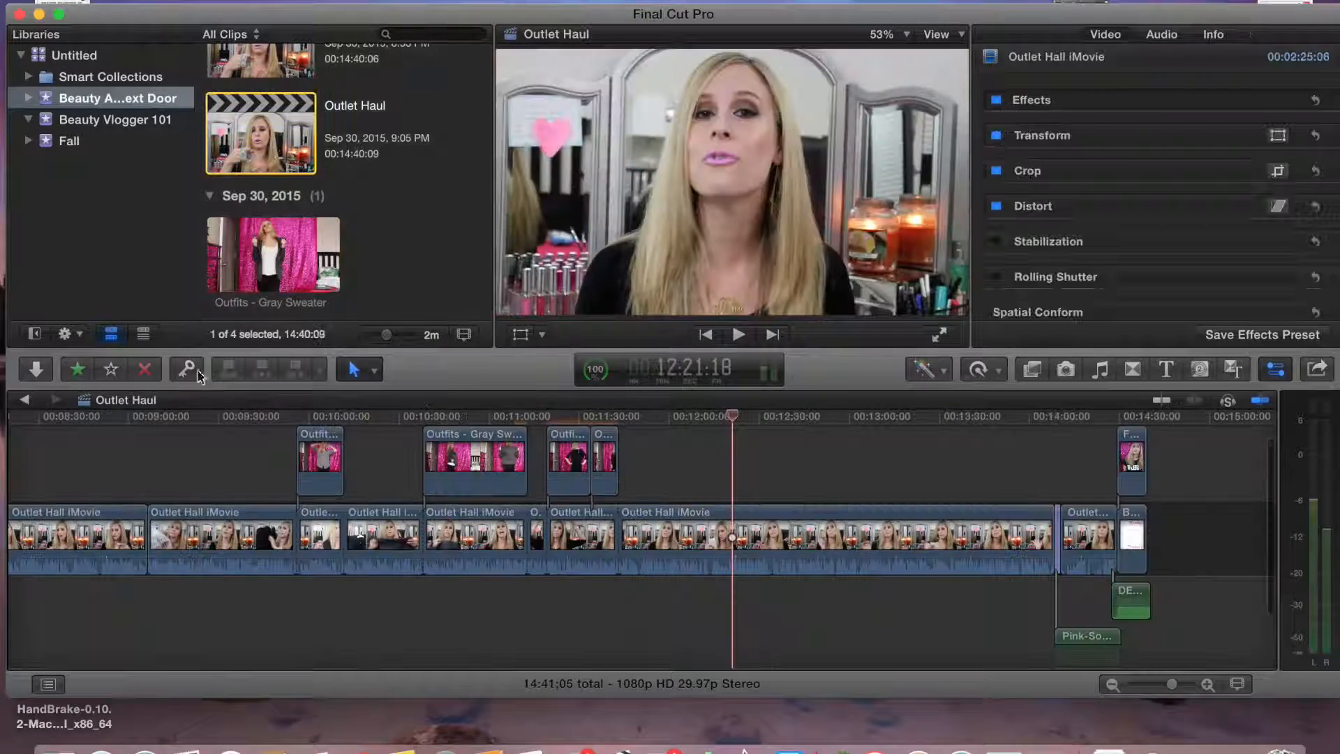
{"action": "left_click_drag", "start_coordinate": [739, 419], "coordinate": [413, 465]}
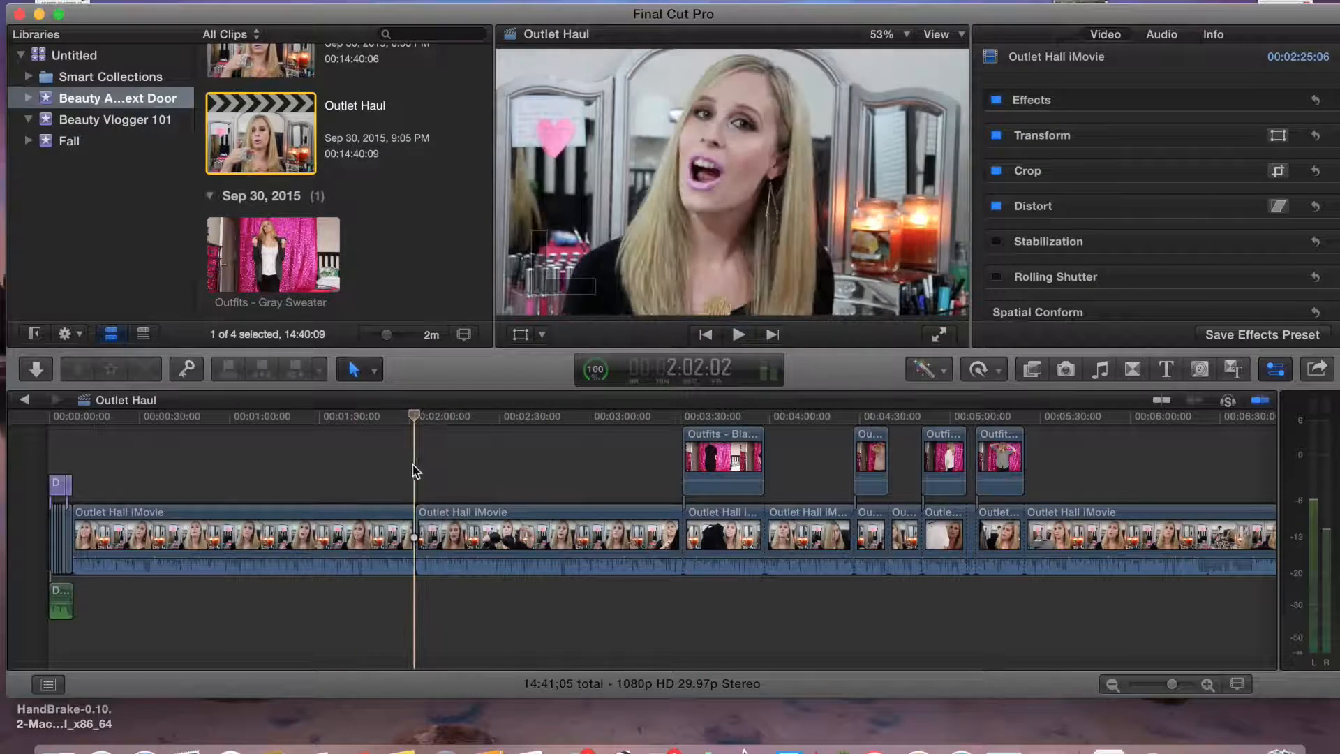
Add a Rotate 3D title at about 2:00 above the main clip, set its text to Aerie, and play it back
{"action": "left_click", "coordinate": [740, 336]}
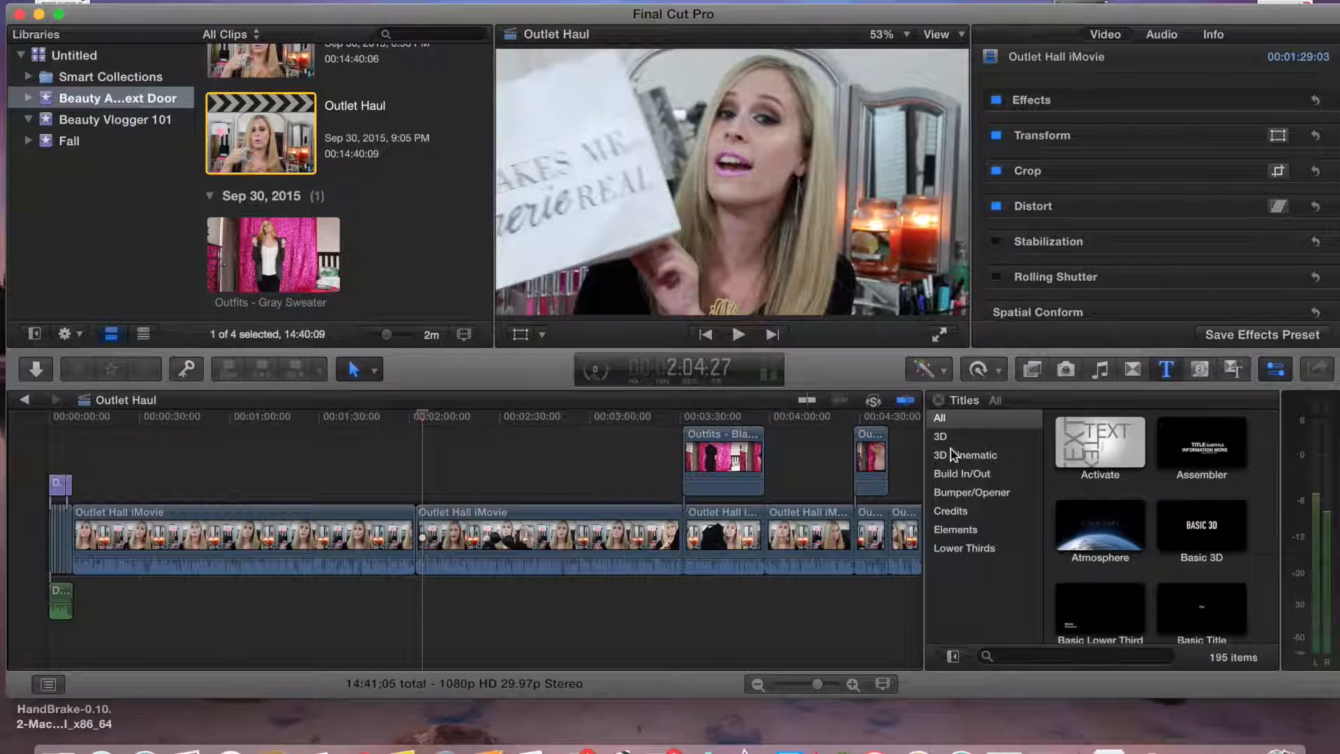
{"action": "left_click", "coordinate": [943, 438]}
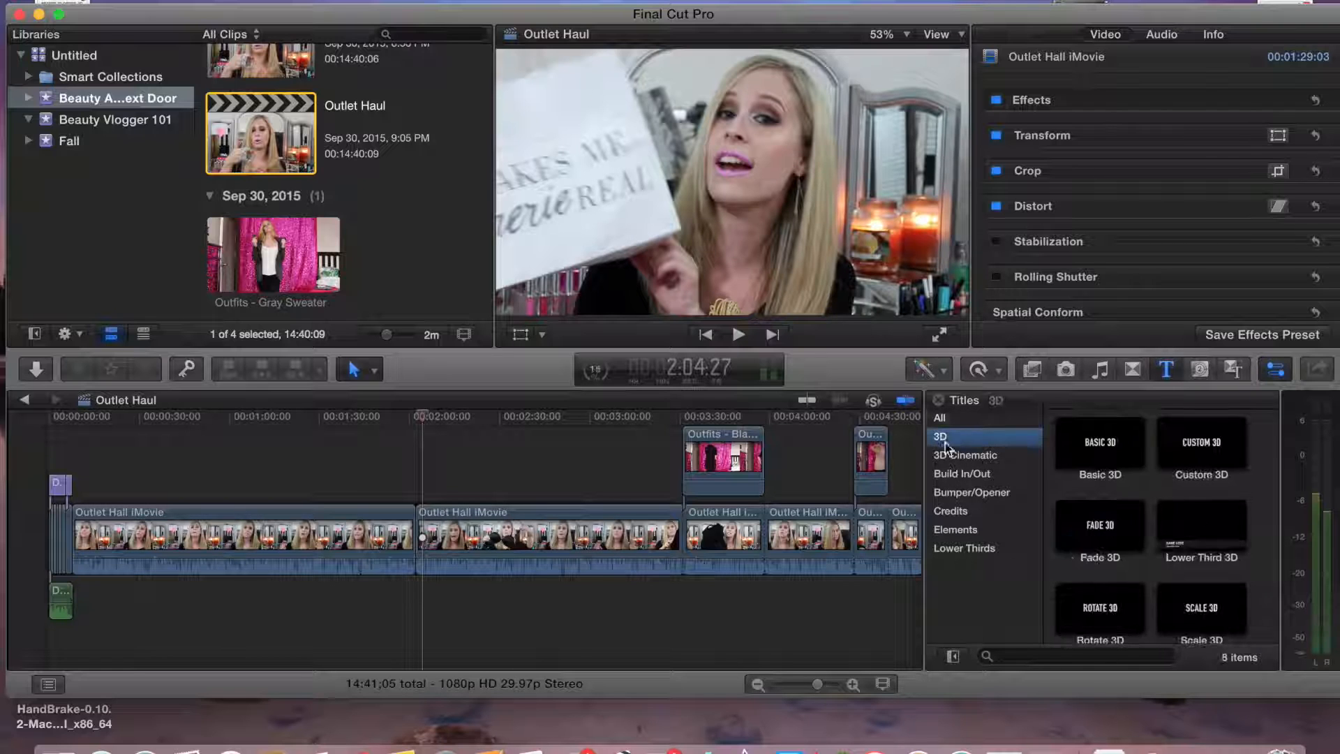
{"action": "left_click_drag", "start_coordinate": [493, 481], "coordinate": [424, 489]}
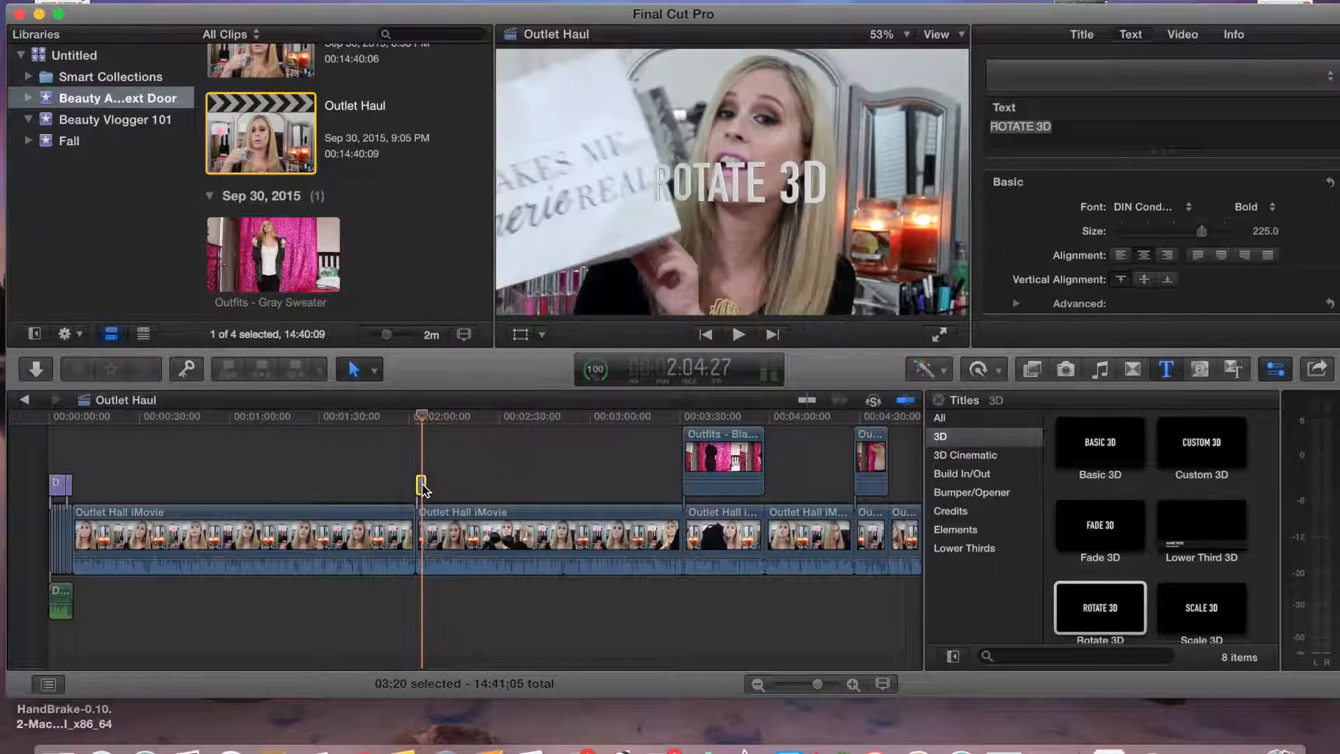
{"action": "double_click", "coordinate": [669, 203]}
{"action": "type", "text": "A"}
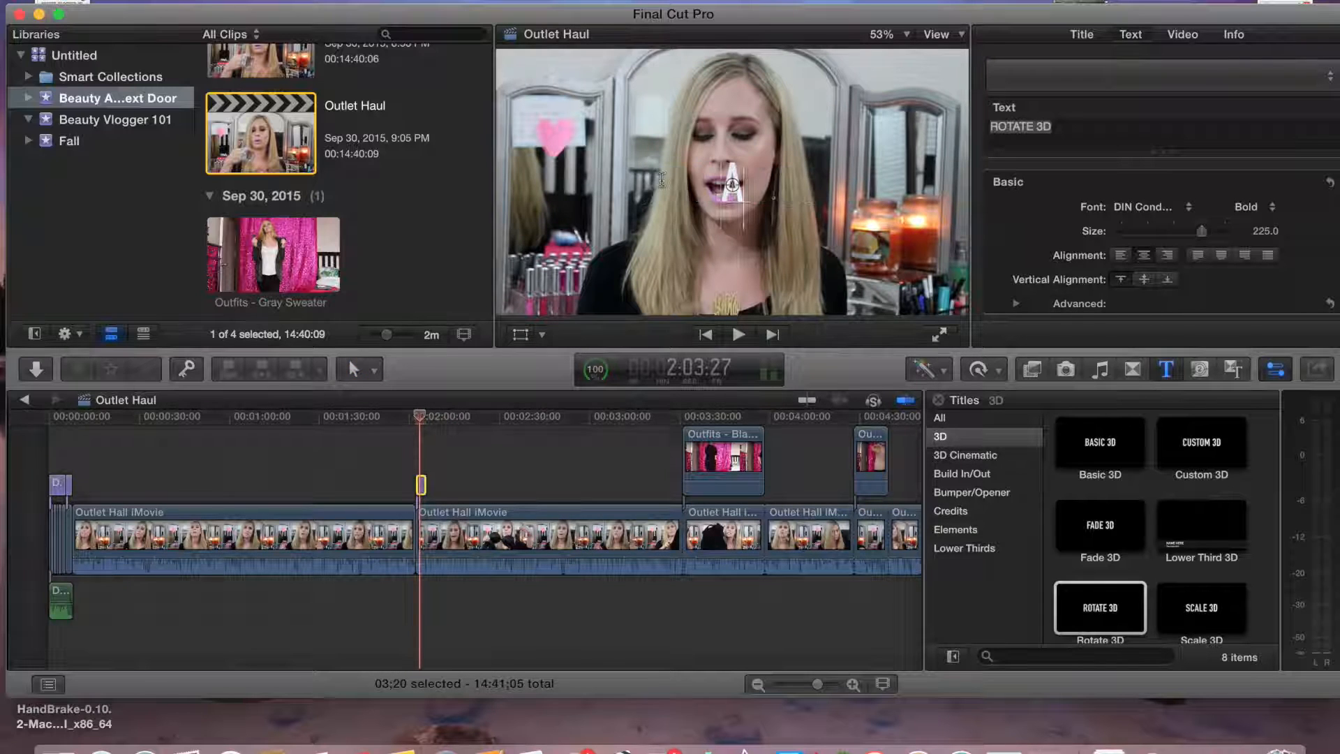
{"action": "type", "text": "Aee"}
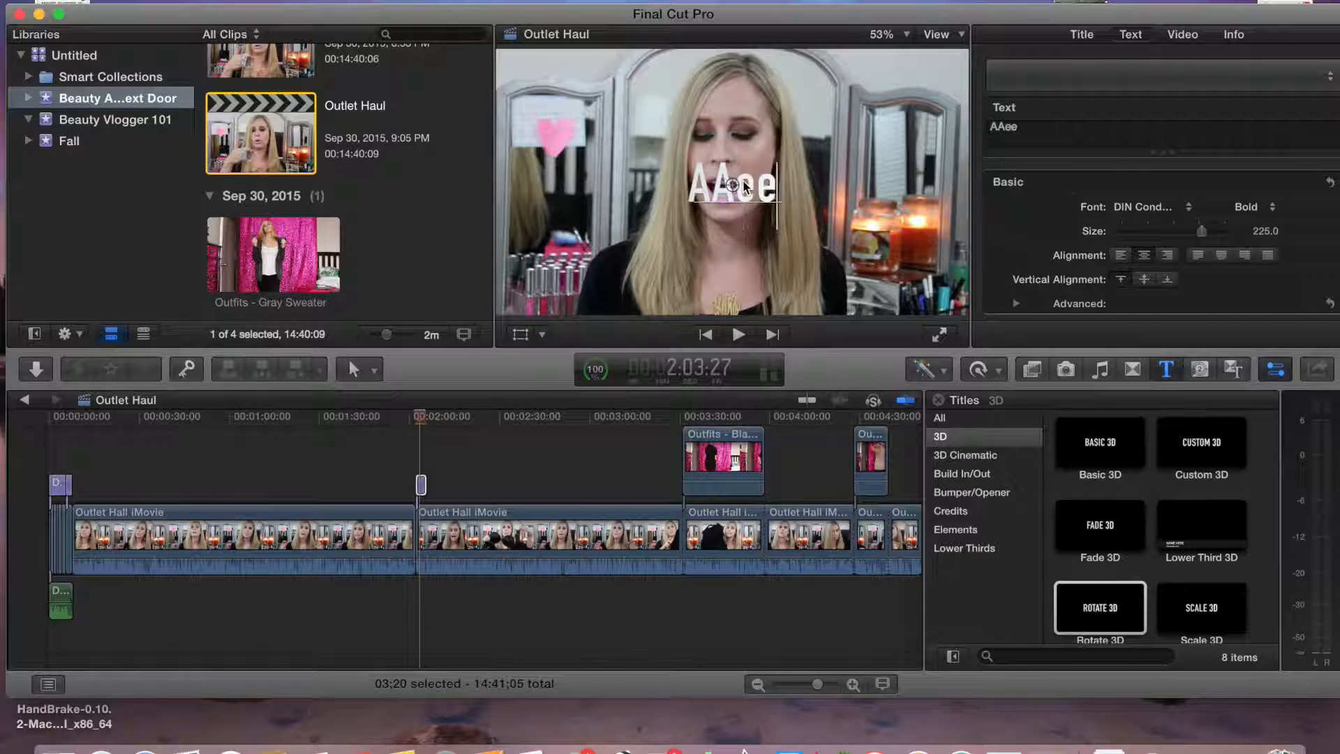
{"action": "left_click", "coordinate": [415, 456]}
{"action": "left_click", "coordinate": [740, 335]}
{"action": "left_click", "coordinate": [939, 401]}
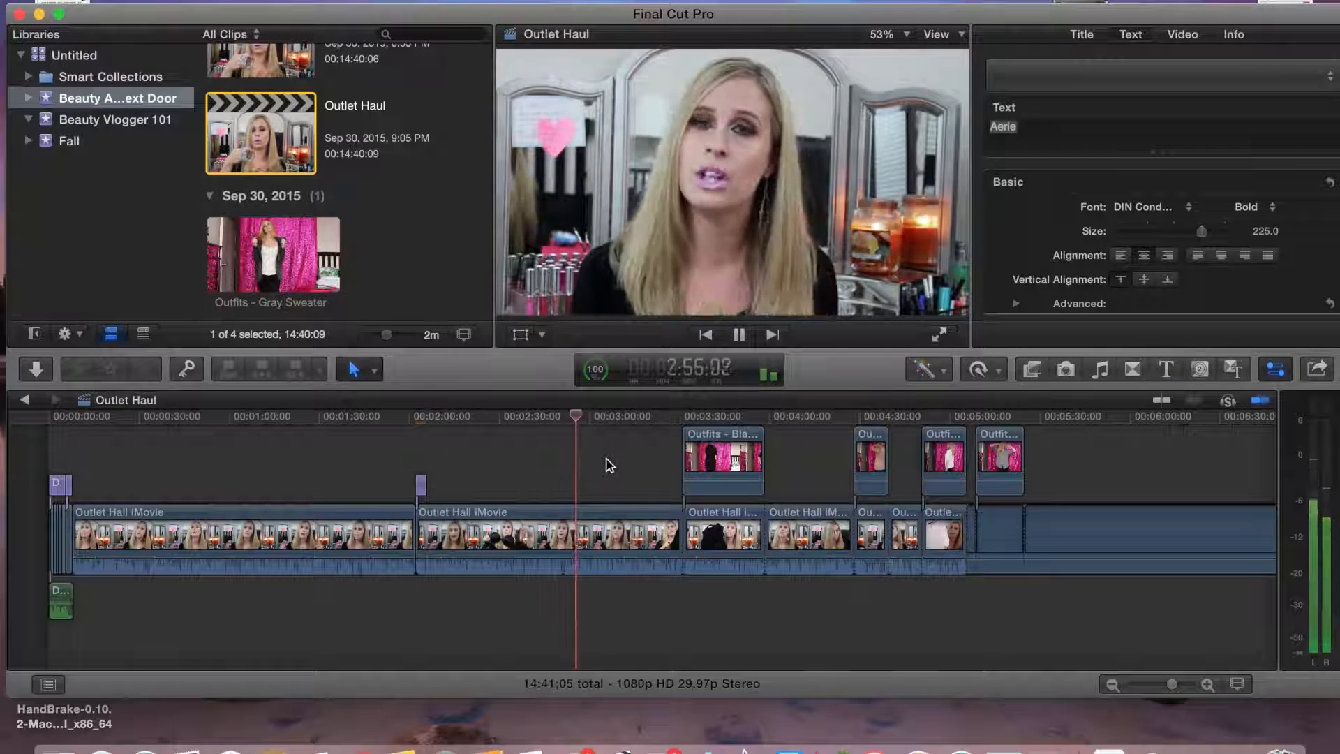
{"action": "left_click", "coordinate": [740, 335]}
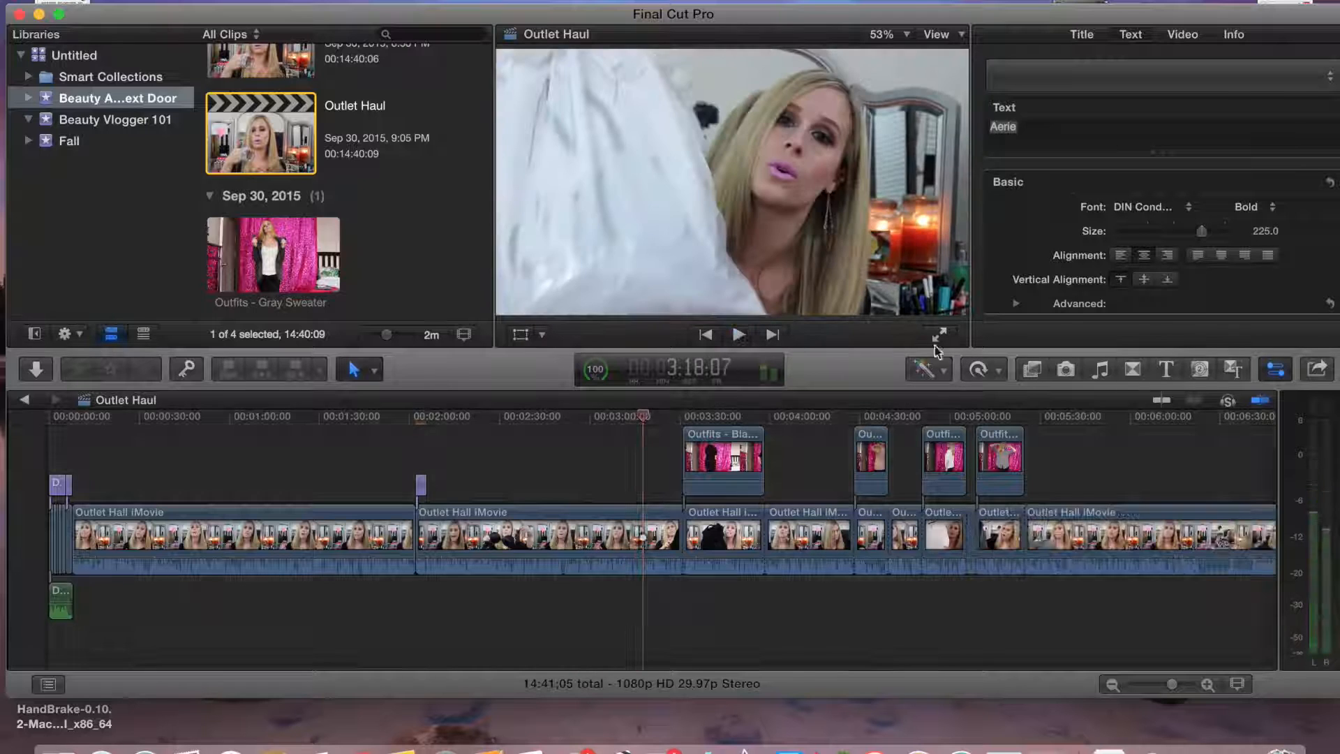
Add a Rotate 3D title at about 3:18 reading New York & Company
{"action": "left_click", "coordinate": [1166, 370]}
{"action": "left_click_drag", "start_coordinate": [649, 489], "coordinate": [650, 488]}
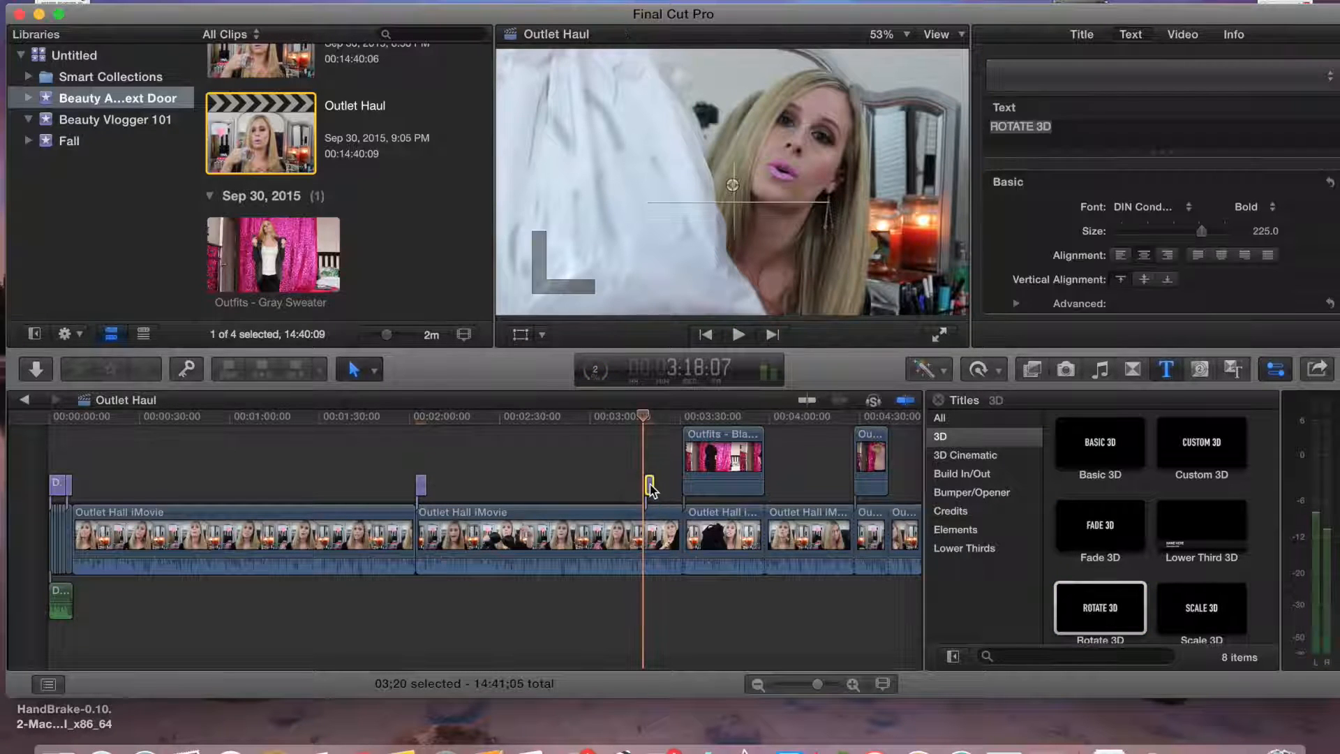
{"action": "type", "text": "New York & Company"}
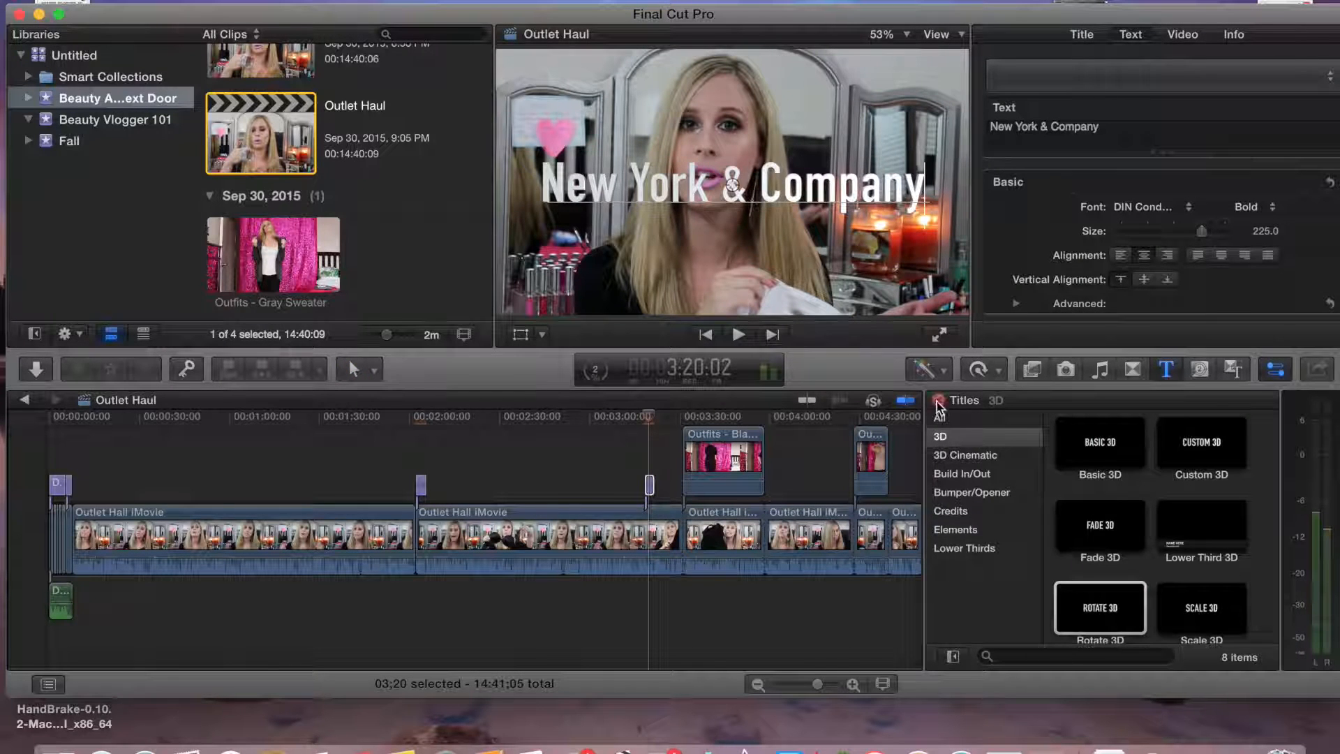
{"action": "left_click", "coordinate": [939, 402]}
Add a Rotate 3D title at about 7:29 reading Guess
{"action": "left_click_drag", "start_coordinate": [648, 417], "coordinate": [1097, 469]}
{"action": "mouse_move", "coordinate": [1171, 685]}
{"action": "left_mouse_down"}
{"action": "mouse_move", "coordinate": [1186, 687]}
{"action": "mouse_move", "coordinate": [1173, 686]}
{"action": "left_mouse_up"}
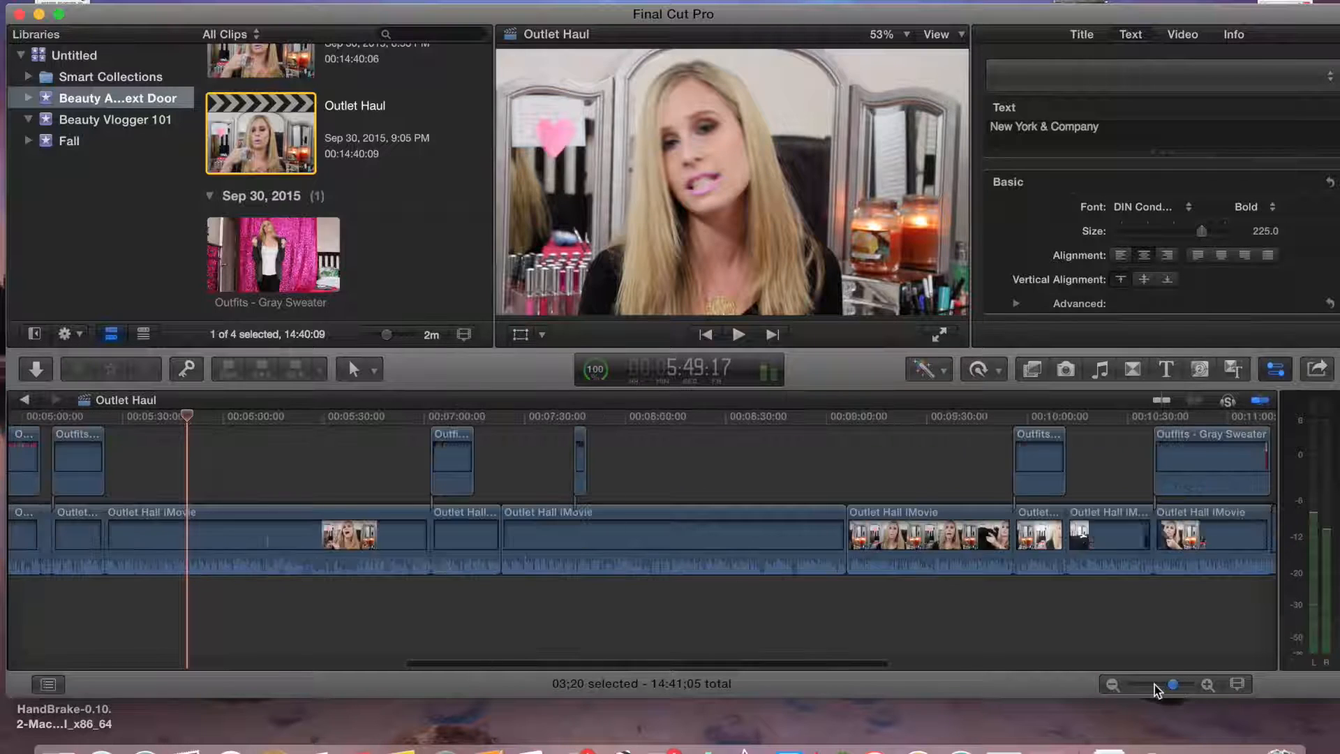
{"action": "left_click", "coordinate": [430, 438]}
{"action": "left_click", "coordinate": [538, 444]}
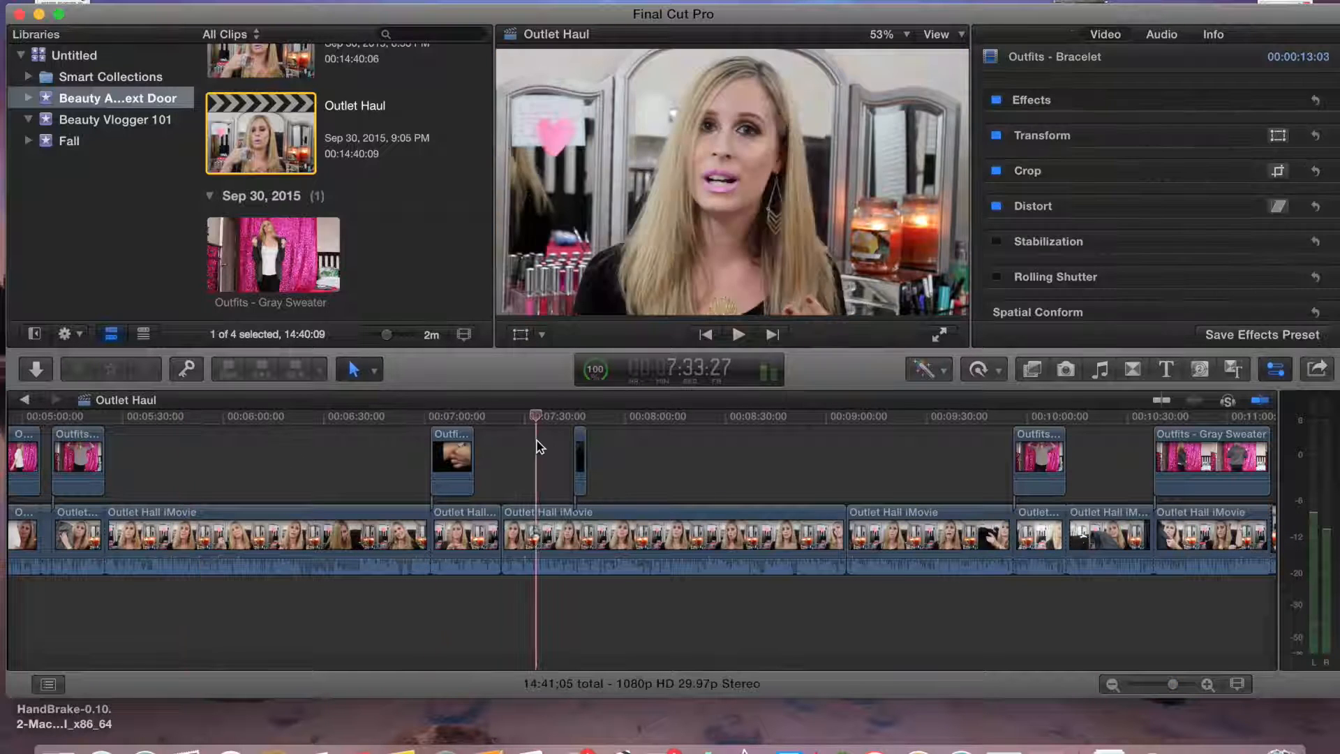
{"action": "left_click", "coordinate": [513, 447]}
{"action": "left_click", "coordinate": [1167, 369]}
{"action": "left_click_drag", "start_coordinate": [1111, 618], "coordinate": [522, 482]}
{"action": "double_click", "coordinate": [524, 481]}
{"action": "type", "text": "Guess"}
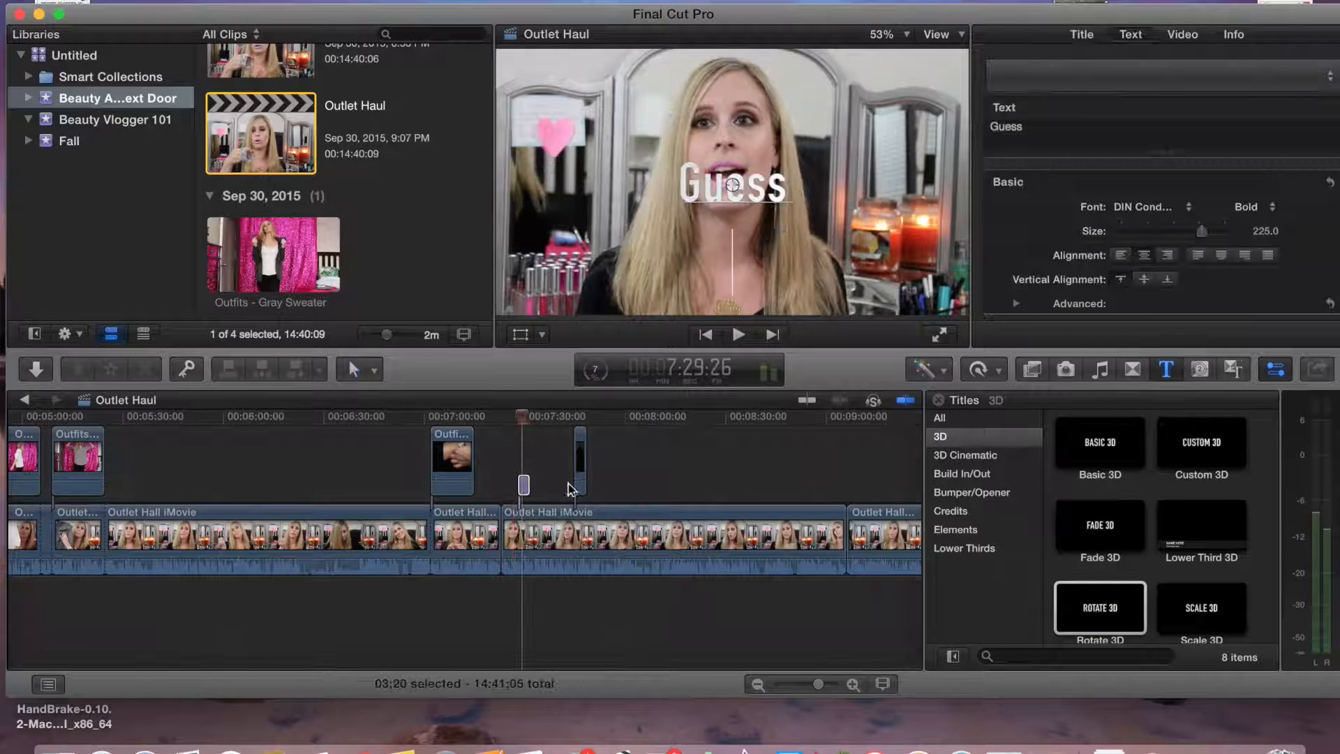
Add a Rotate 3D title at about 9:15 reading White House Black Market
{"action": "left_click", "coordinate": [939, 400]}
{"action": "left_click", "coordinate": [955, 443]}
{"action": "left_click", "coordinate": [891, 459]}
{"action": "key", "text": "space"}
{"action": "left_click", "coordinate": [846, 466]}
{"action": "key", "text": "space"}
{"action": "left_click", "coordinate": [1167, 369]}
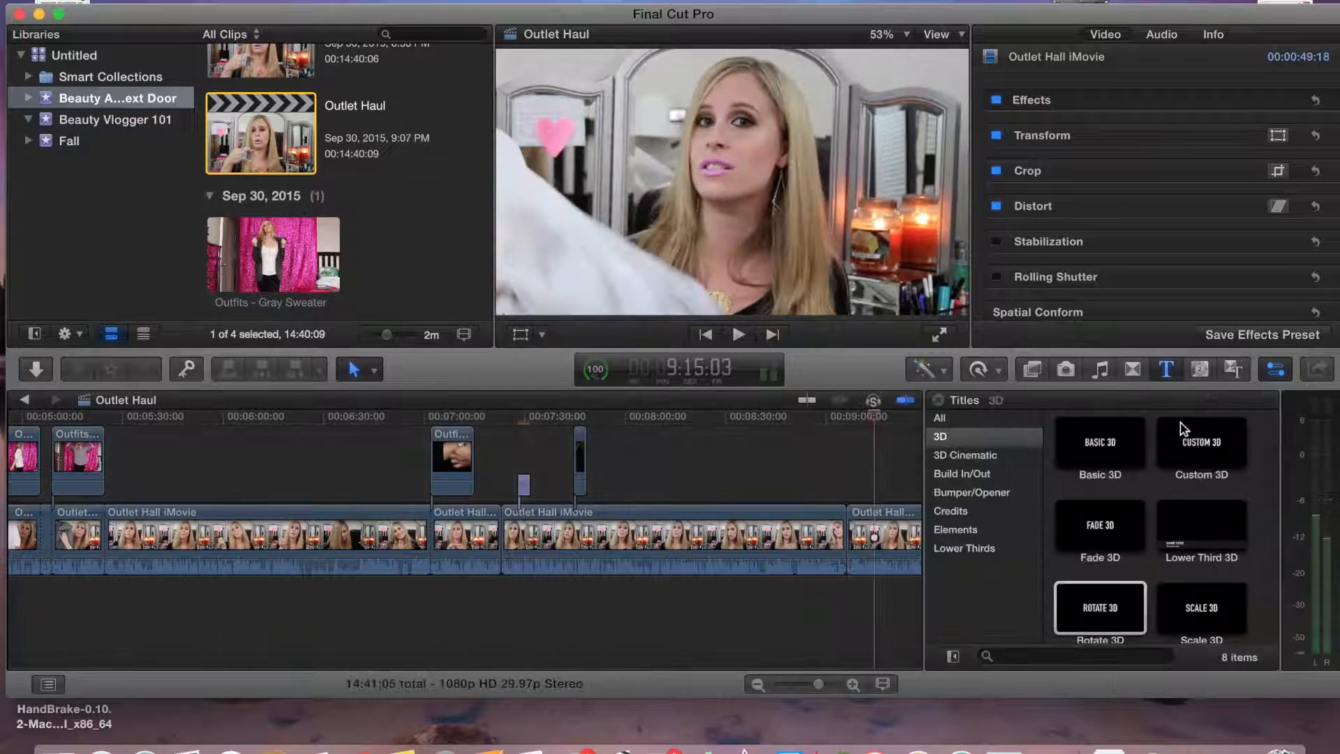
{"action": "left_click_drag", "start_coordinate": [1101, 609], "coordinate": [873, 487]}
{"action": "double_click", "coordinate": [873, 488]}
{"action": "type", "text": "White House Black Market"}
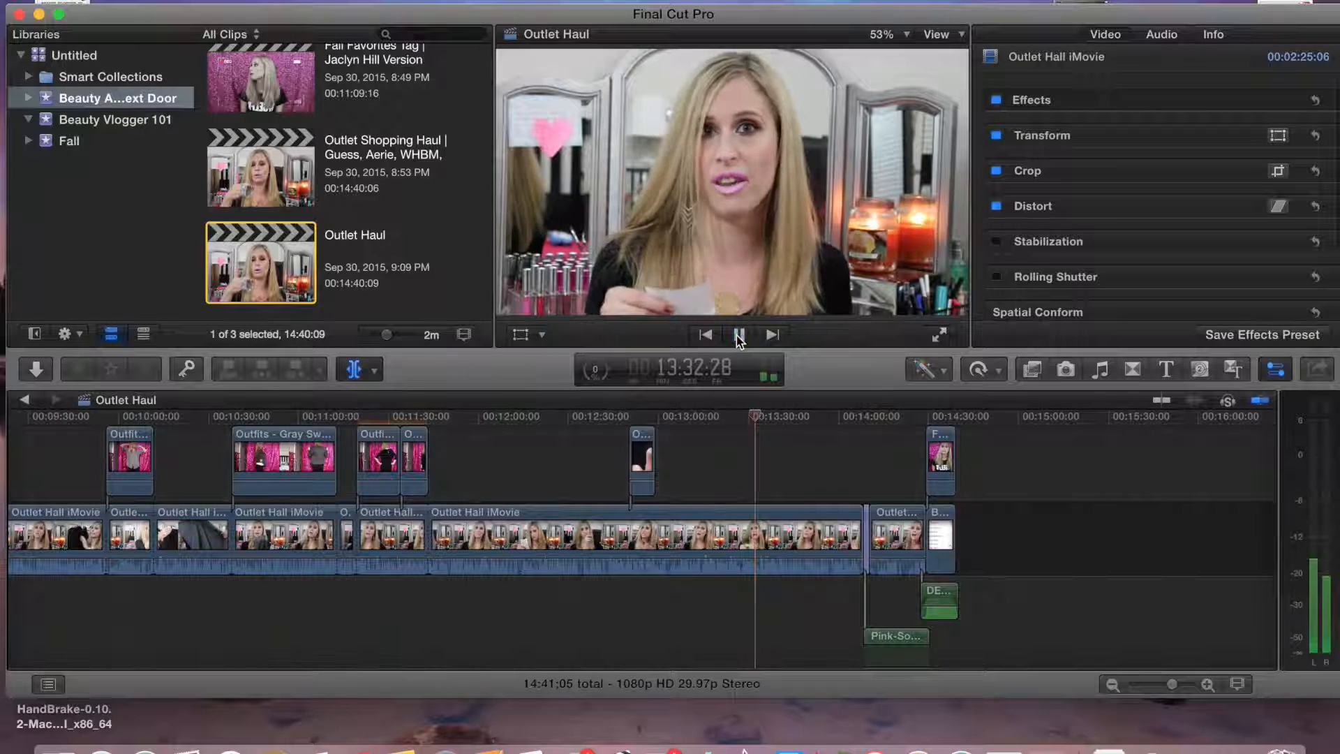
Blade the main clip at about 13:32
{"action": "key", "text": "space"}
{"action": "left_click", "coordinate": [760, 416]}
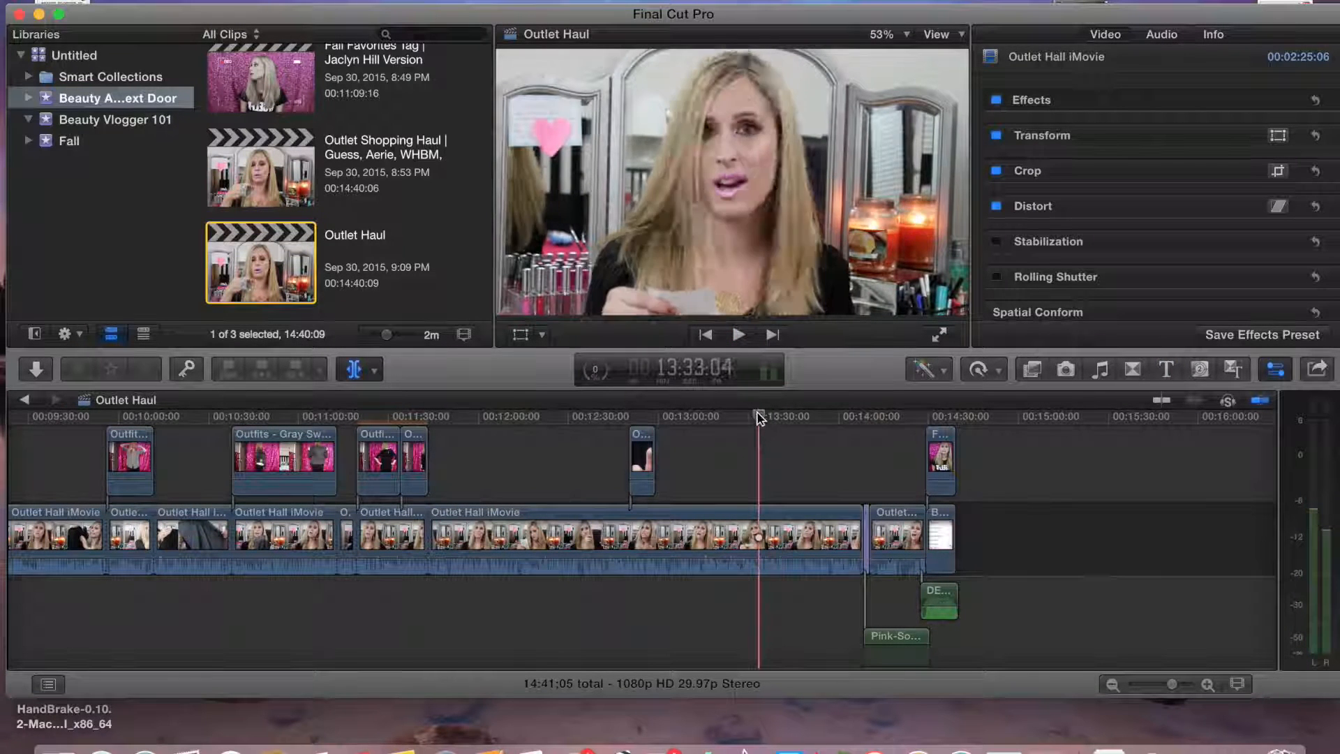
{"action": "left_click", "coordinate": [759, 510]}
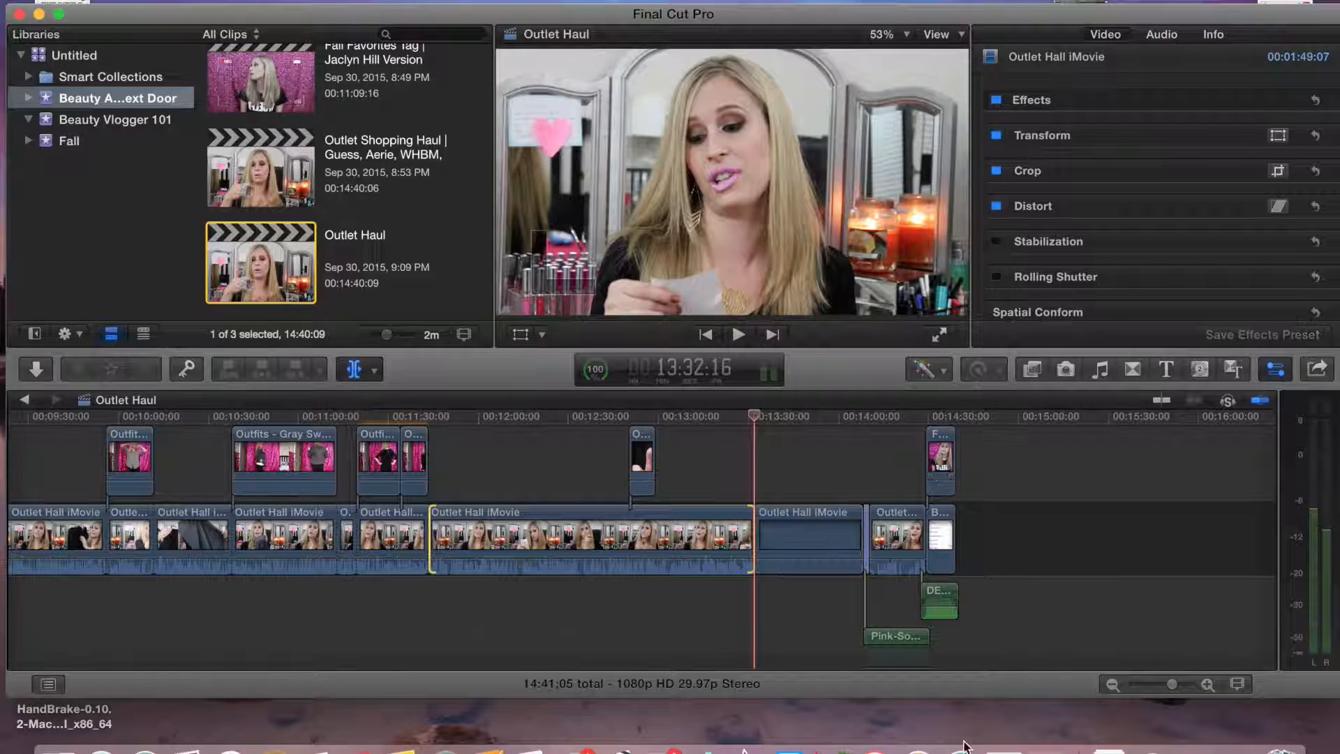
Browse the transitions and add a Puzzle transition at the new cut at 13:32
{"action": "left_click", "coordinate": [1166, 369]}
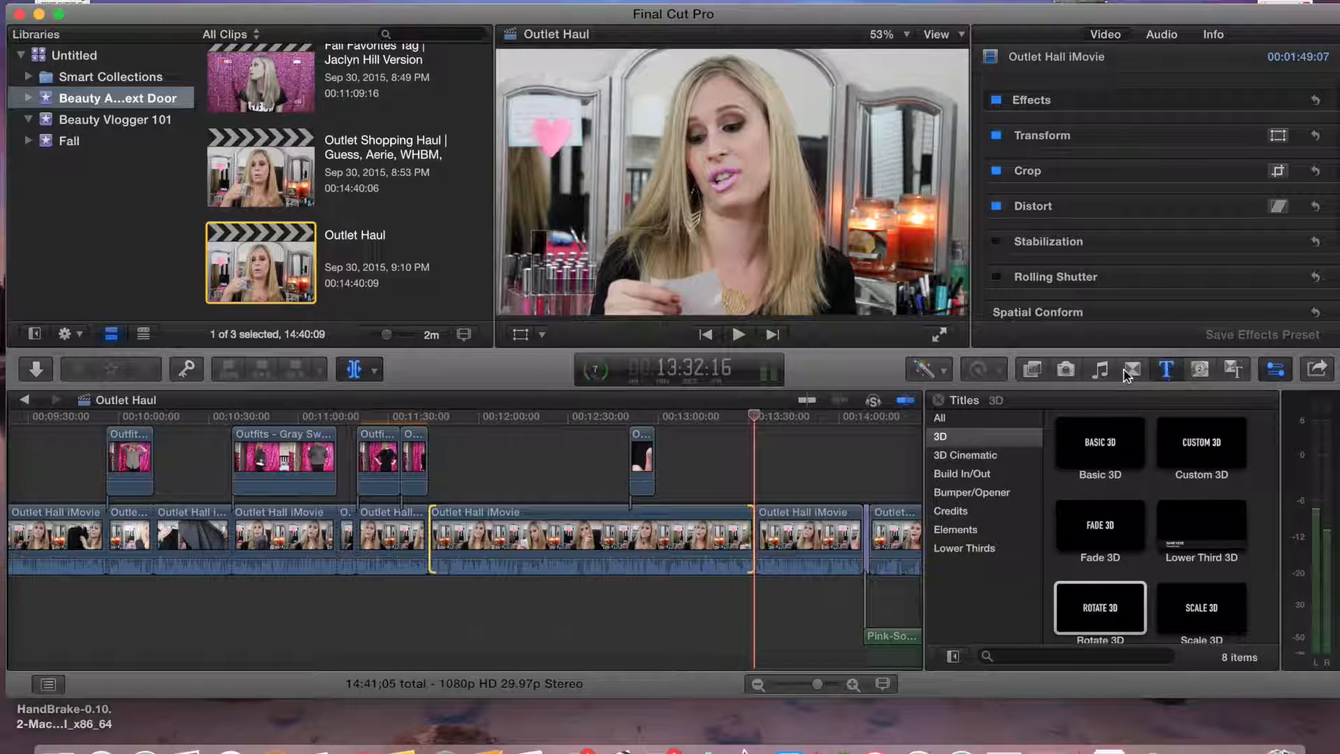
{"action": "key", "text": "super+5"}
{"action": "left_click", "coordinate": [1099, 592]}
{"action": "key", "text": "Right"}
{"action": "key", "text": "Right"}
{"action": "key", "text": "Right"}
{"action": "key", "text": "Right"}
{"action": "key", "text": "Right"}
{"action": "key", "text": "Right"}
{"action": "key", "text": "Right"}
{"action": "key", "text": "Right"}
{"action": "key", "text": "Right"}
{"action": "key", "text": "Right"}
{"action": "key", "text": "Right"}
{"action": "key", "text": "Right"}
{"action": "key", "text": "Right"}
{"action": "key", "text": "Right"}
{"action": "key", "text": "Right"}
{"action": "key", "text": "Right"}
{"action": "key", "text": "Right"}
{"action": "key", "text": "Right"}
{"action": "key", "text": "Right"}
{"action": "key", "text": "Right"}
{"action": "key", "text": "Right"}
{"action": "key", "text": "Right"}
{"action": "key", "text": "Right"}
{"action": "key", "text": "Right"}
{"action": "key", "text": "Right"}
{"action": "key", "text": "Right"}
{"action": "key", "text": "Right"}
{"action": "key", "text": "Right"}
{"action": "key", "text": "Right"}
{"action": "key", "text": "Right"}
{"action": "key", "text": "Right"}
{"action": "key", "text": "Right"}
{"action": "key", "text": "Right"}
{"action": "key", "text": "Right"}
{"action": "key", "text": "Right"}
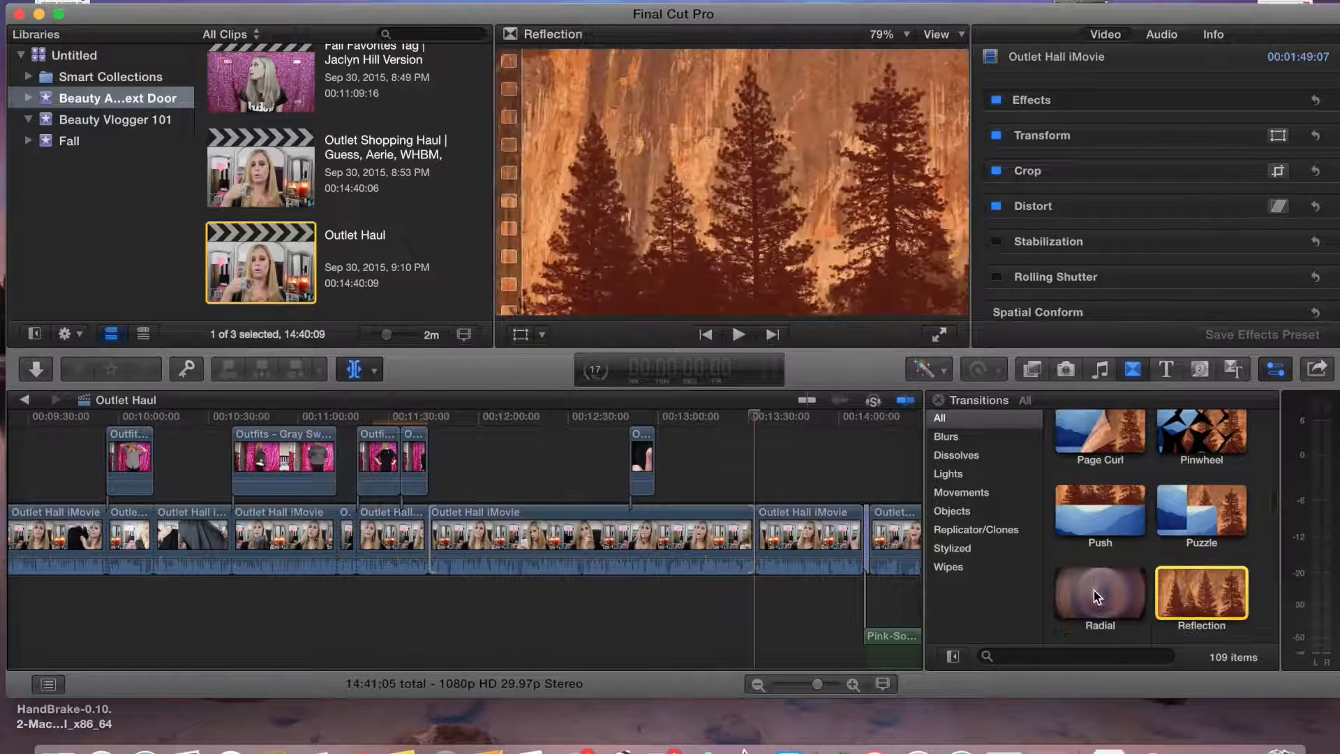
{"action": "left_click_drag", "start_coordinate": [1203, 482], "coordinate": [755, 539]}
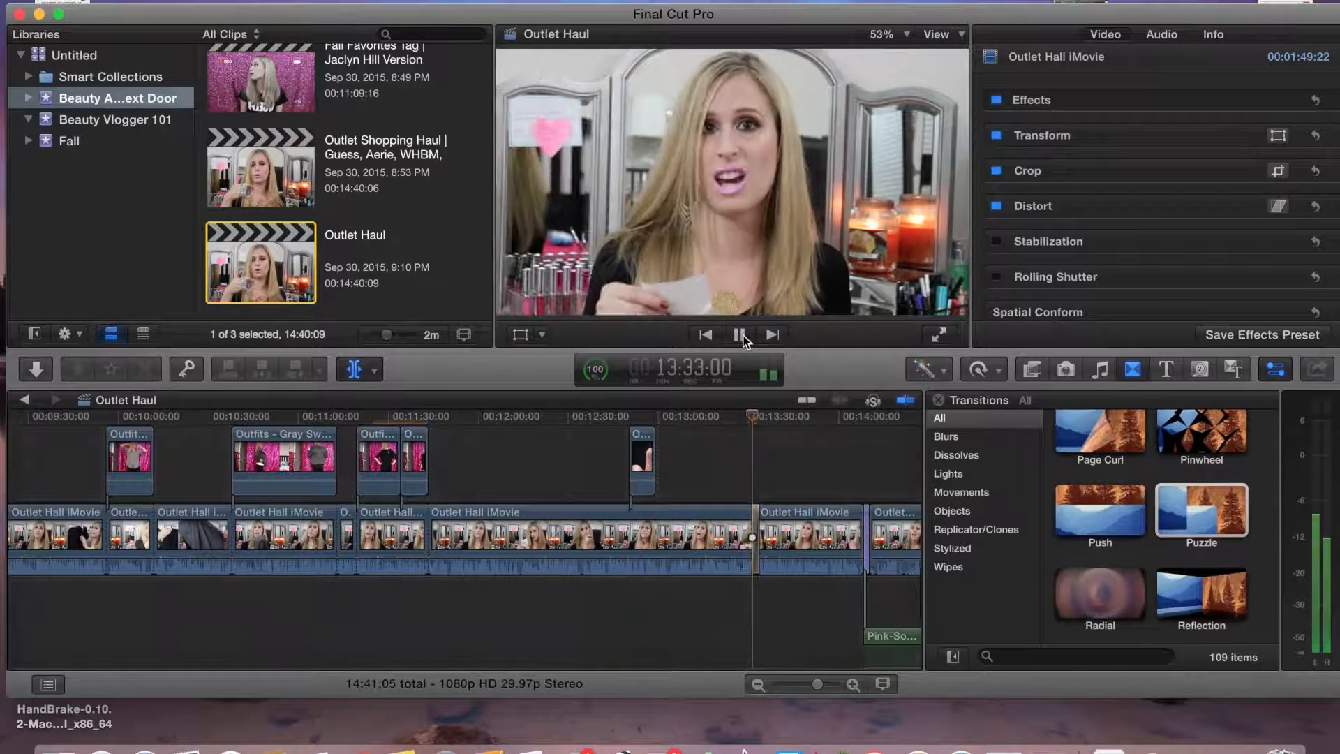
Open the Outlet Shopping Haul project to play part of it, then reopen the Outlet Haul project
{"action": "left_click", "coordinate": [740, 335]}
{"action": "left_click", "coordinate": [939, 400]}
{"action": "double_click", "coordinate": [240, 162]}
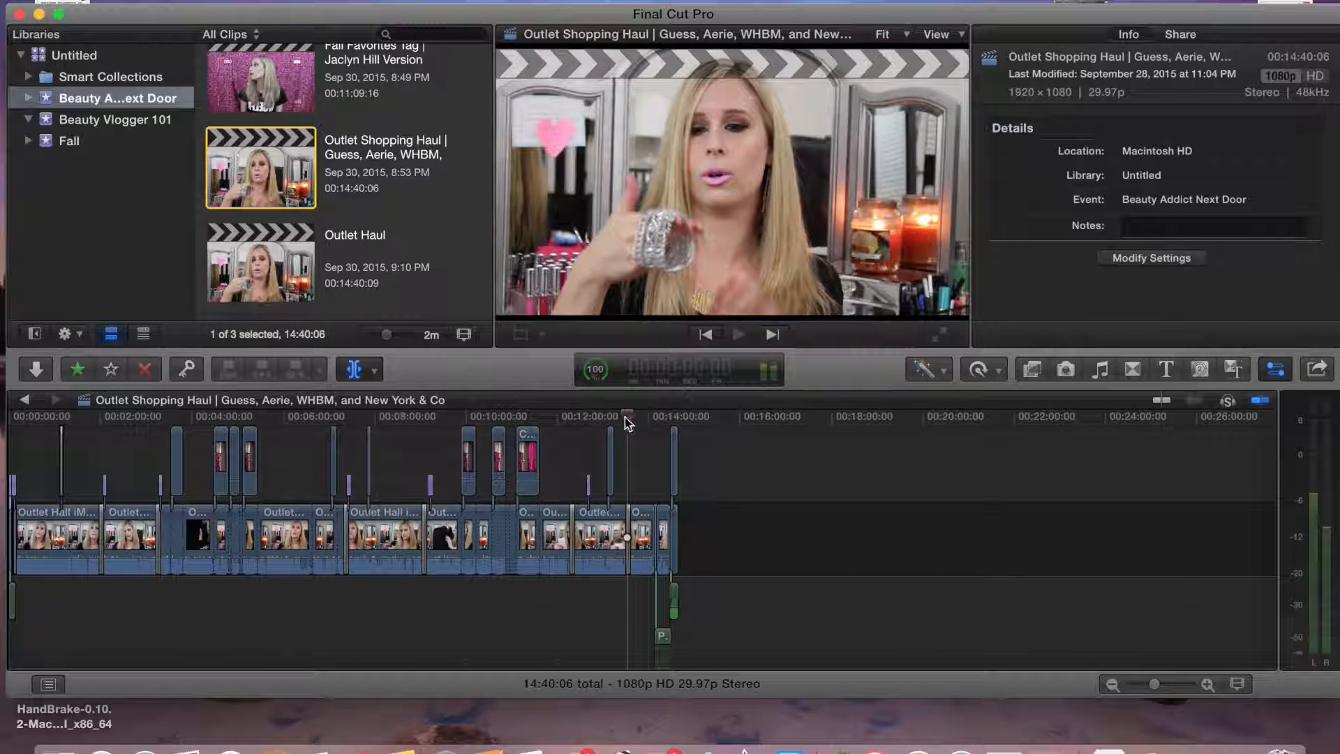
{"action": "left_click", "coordinate": [1172, 680]}
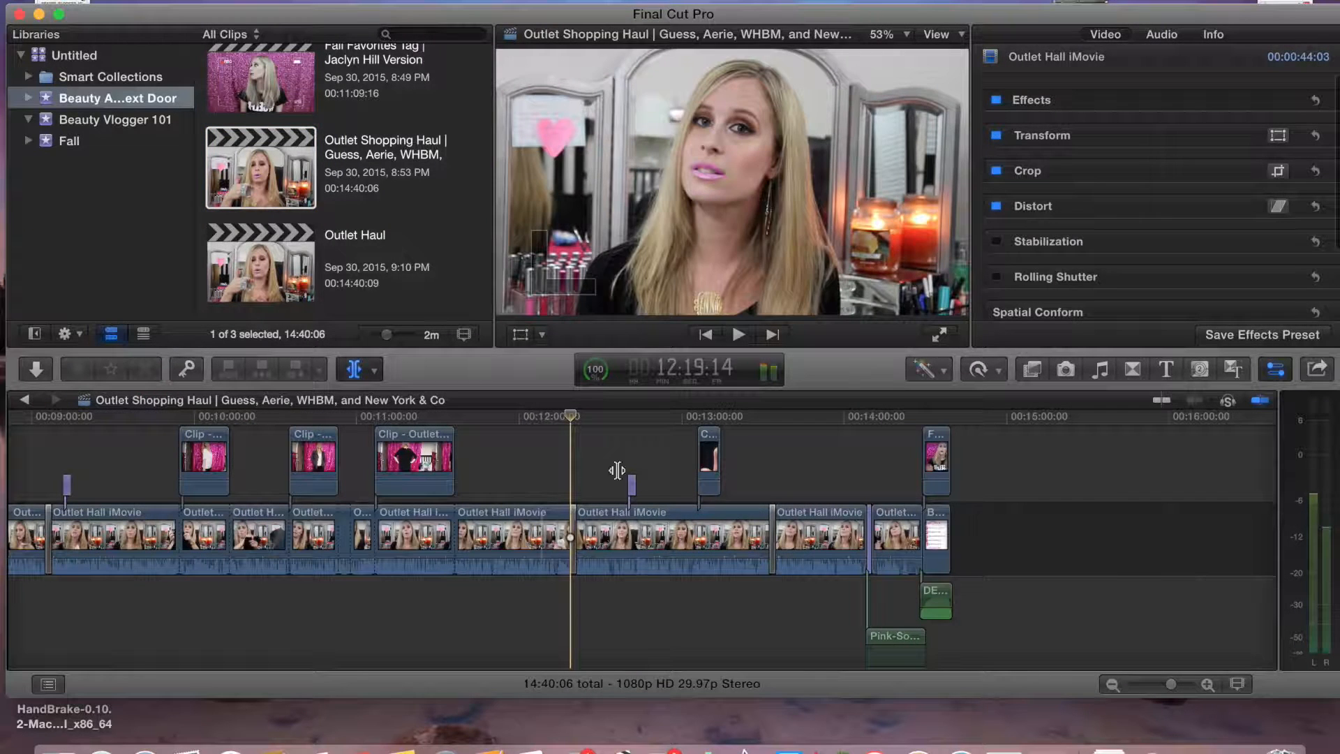
{"action": "left_click", "coordinate": [740, 335]}
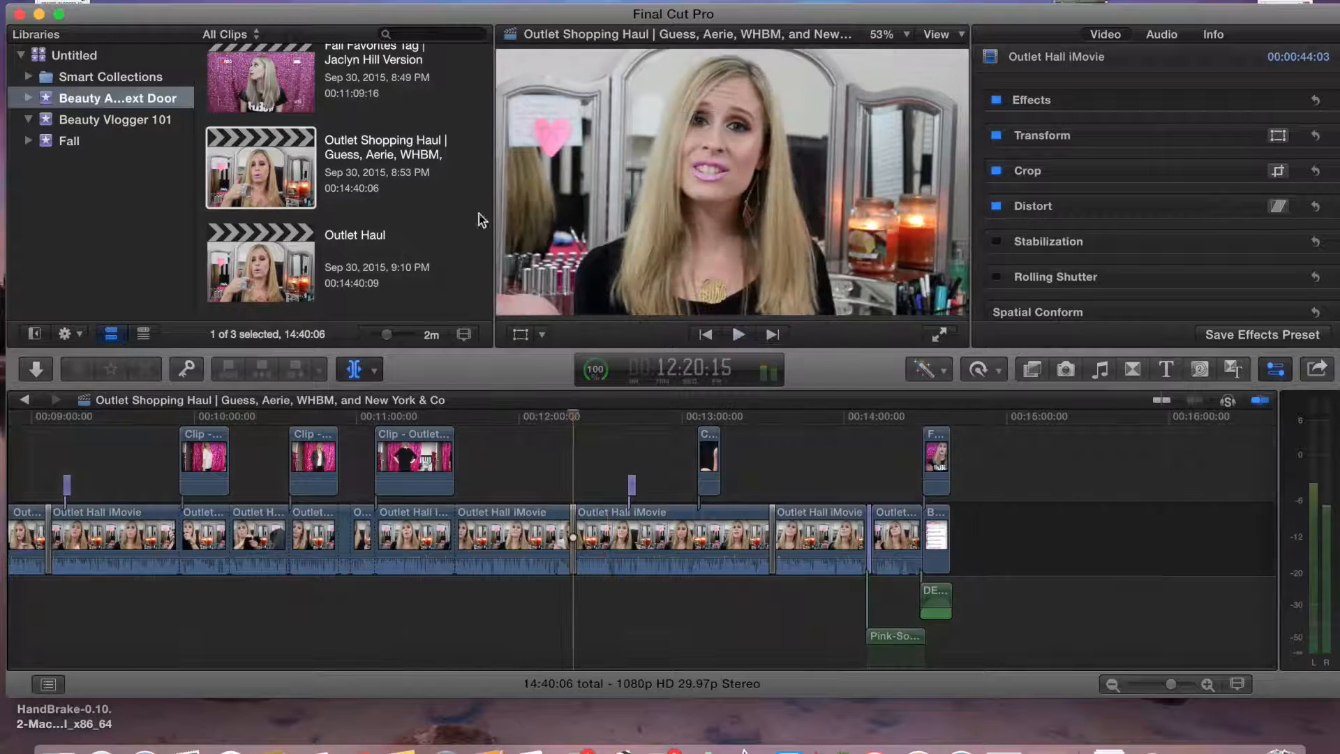
{"action": "left_click", "coordinate": [44, 466]}
{"action": "left_click", "coordinate": [740, 335]}
{"action": "double_click", "coordinate": [261, 265]}
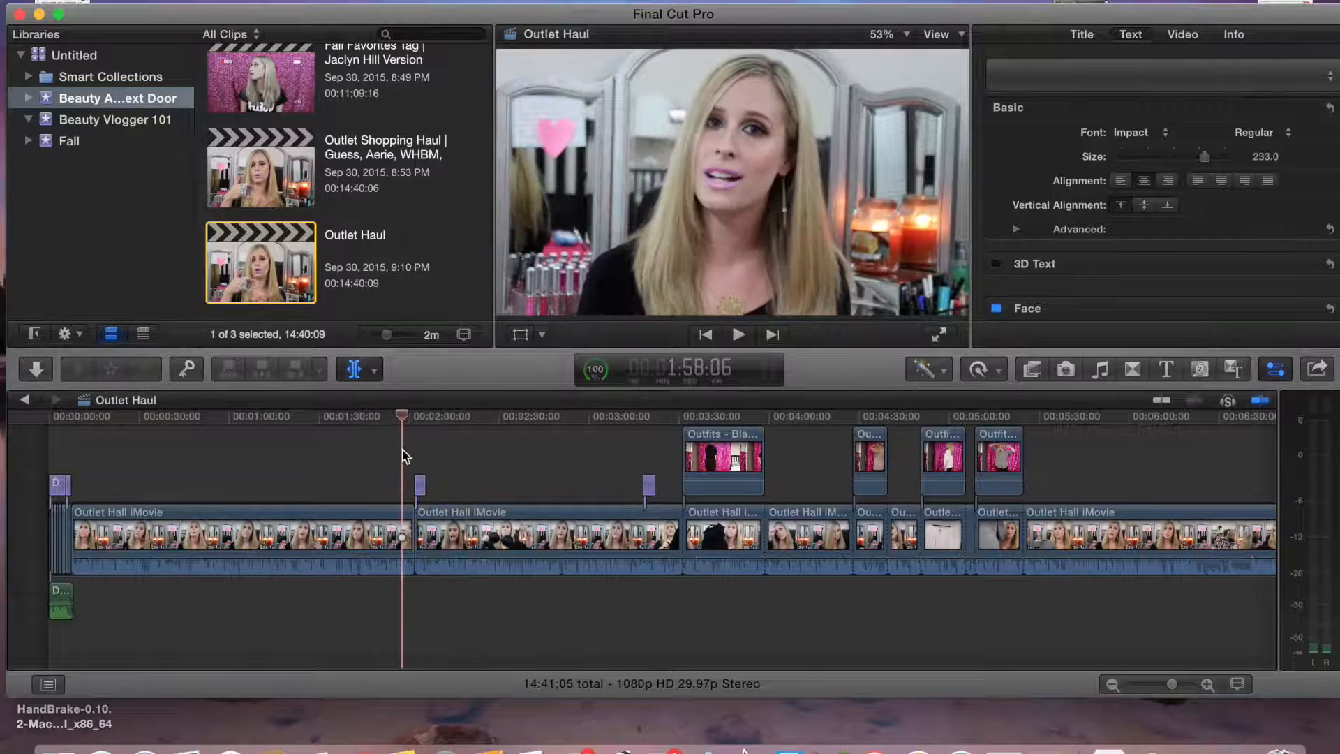
Search the transitions for cube and add a Cube transition at the cut near 2:00, then play it
{"action": "left_click", "coordinate": [1133, 370]}
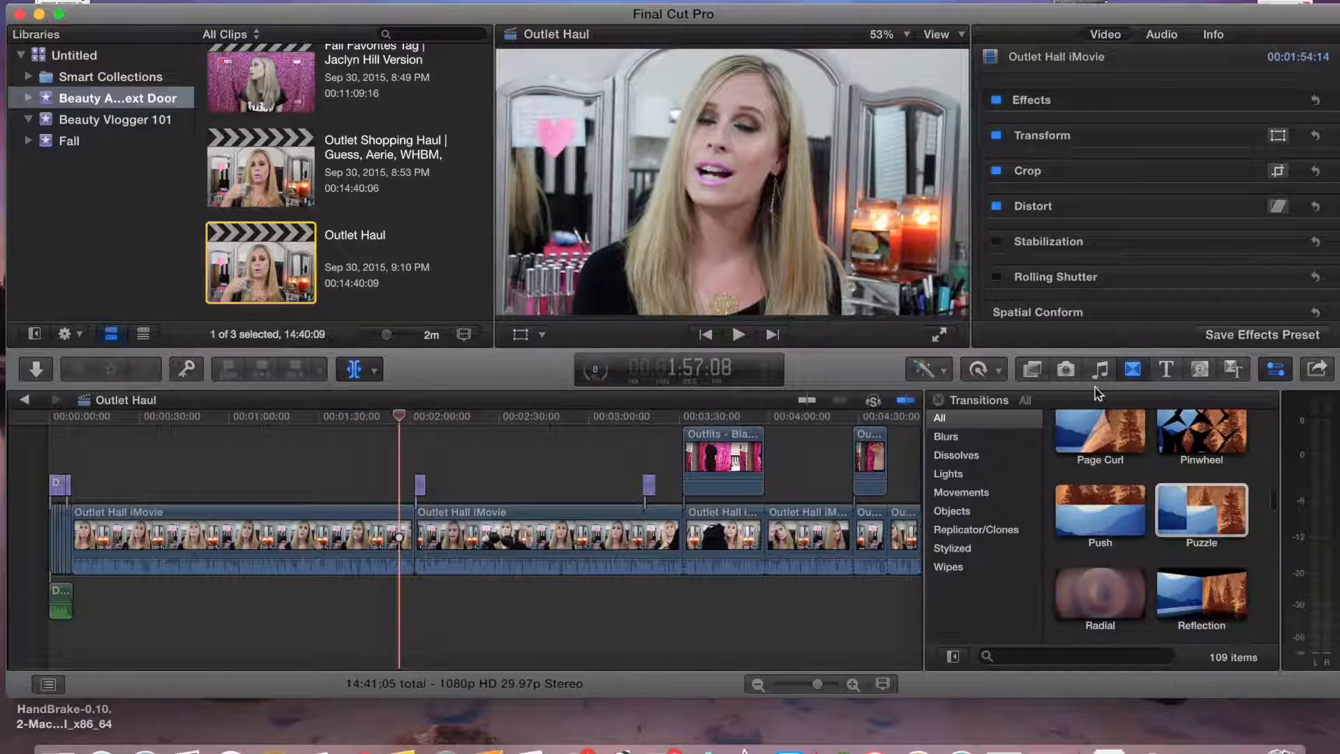
{"action": "type", "text": "cube"}
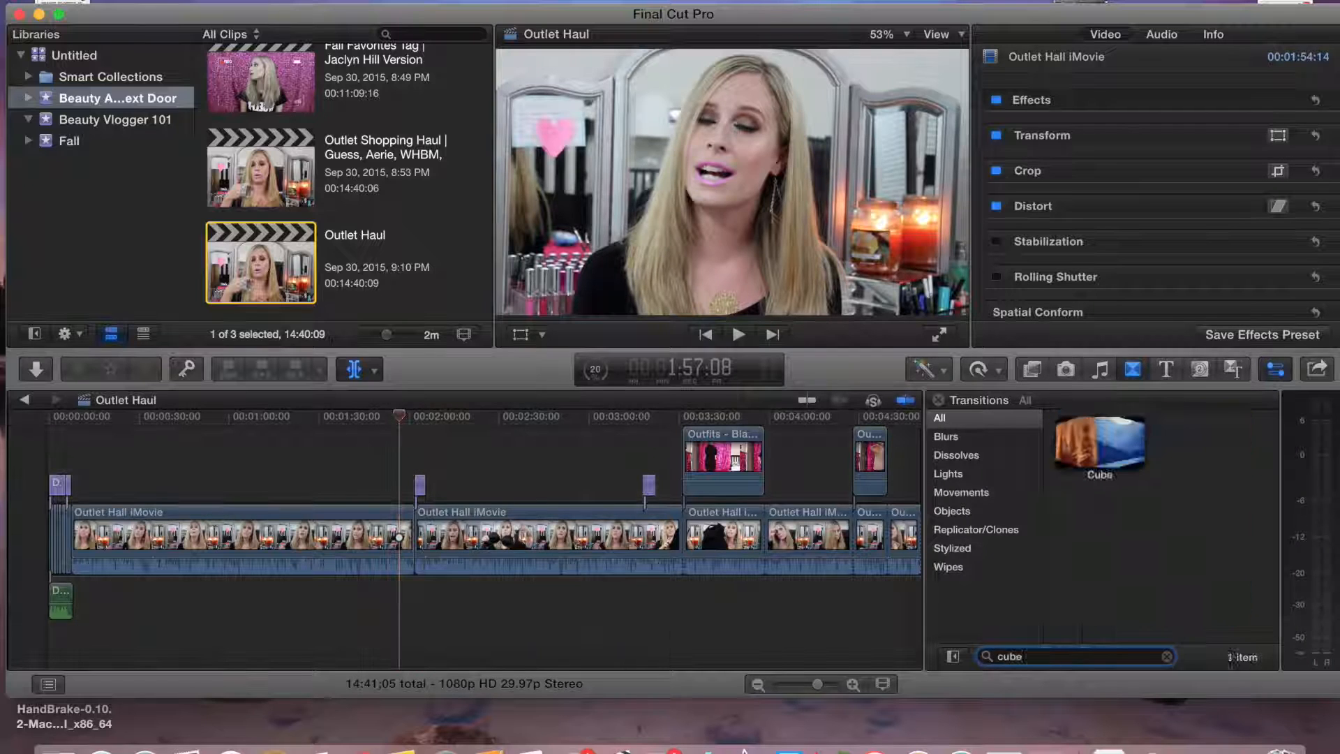
{"action": "left_click_drag", "start_coordinate": [1099, 450], "coordinate": [413, 528]}
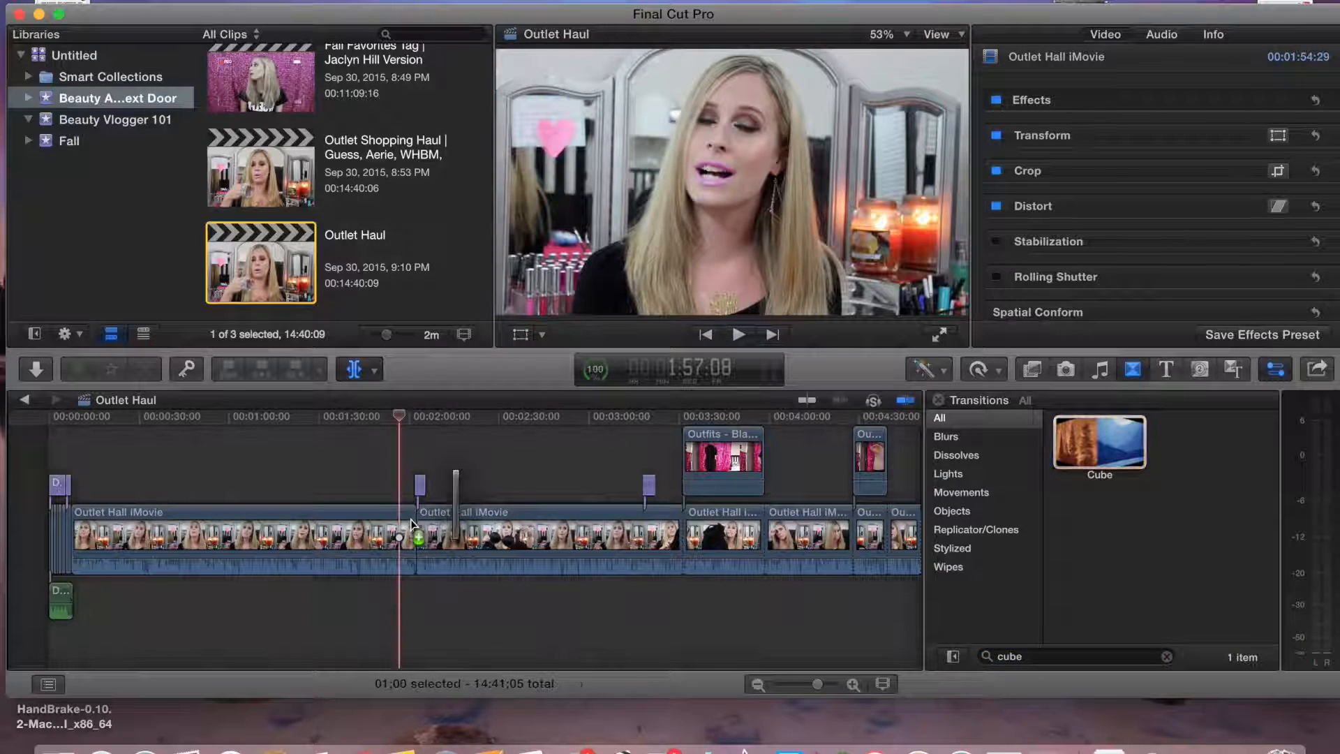
{"action": "left_click", "coordinate": [747, 335]}
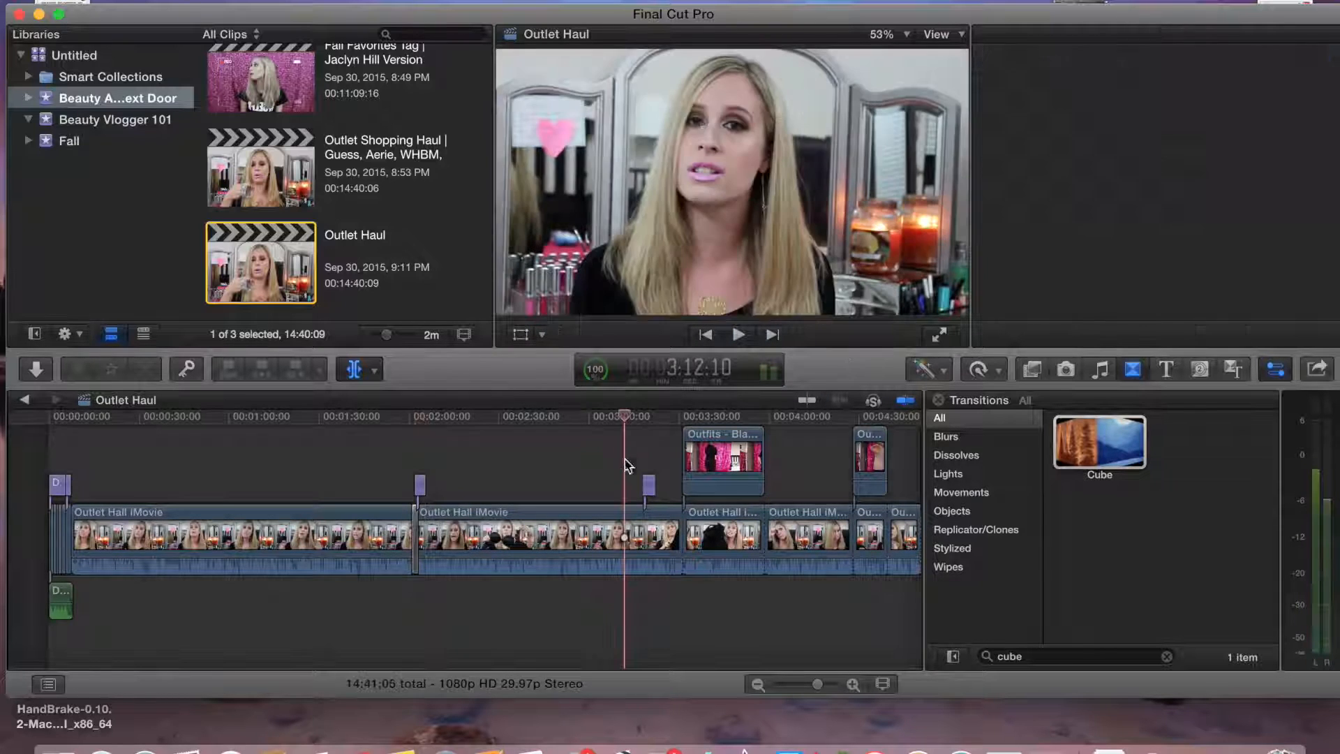
{"action": "left_click", "coordinate": [739, 335]}
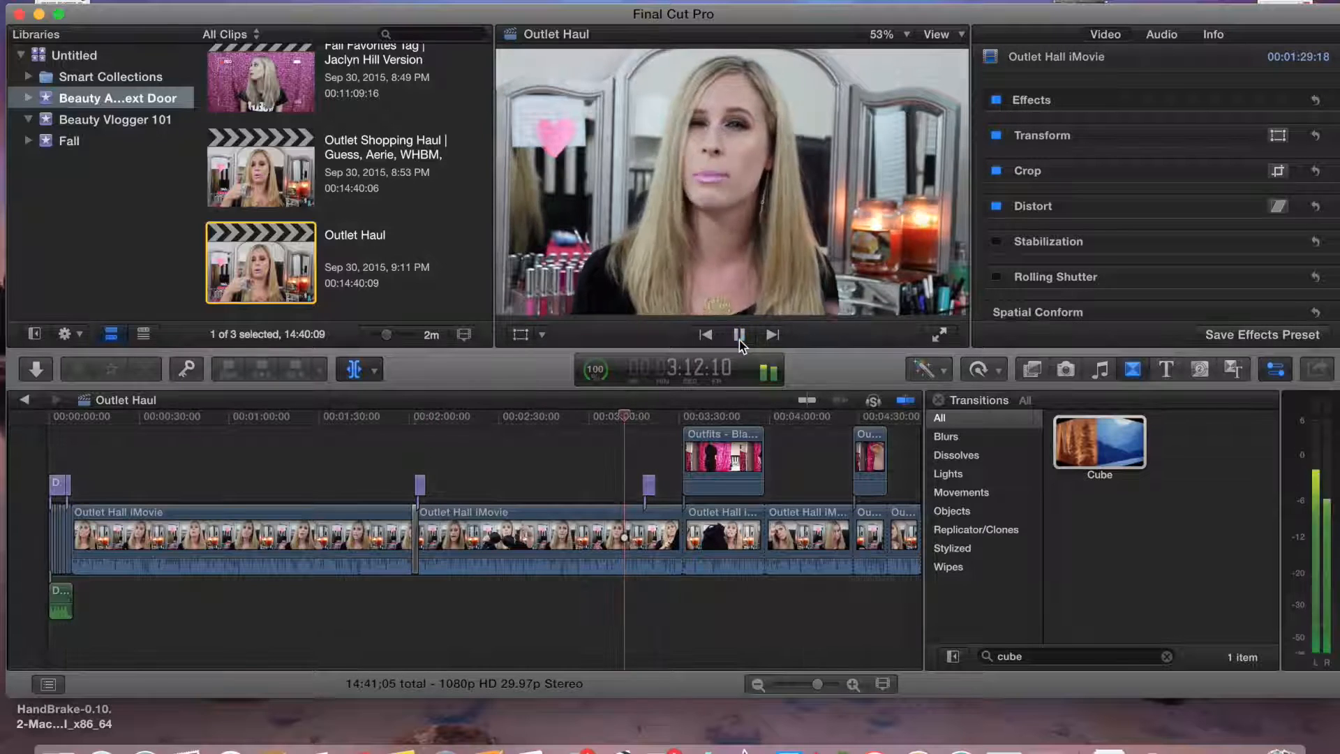
{"action": "left_click", "coordinate": [740, 335]}
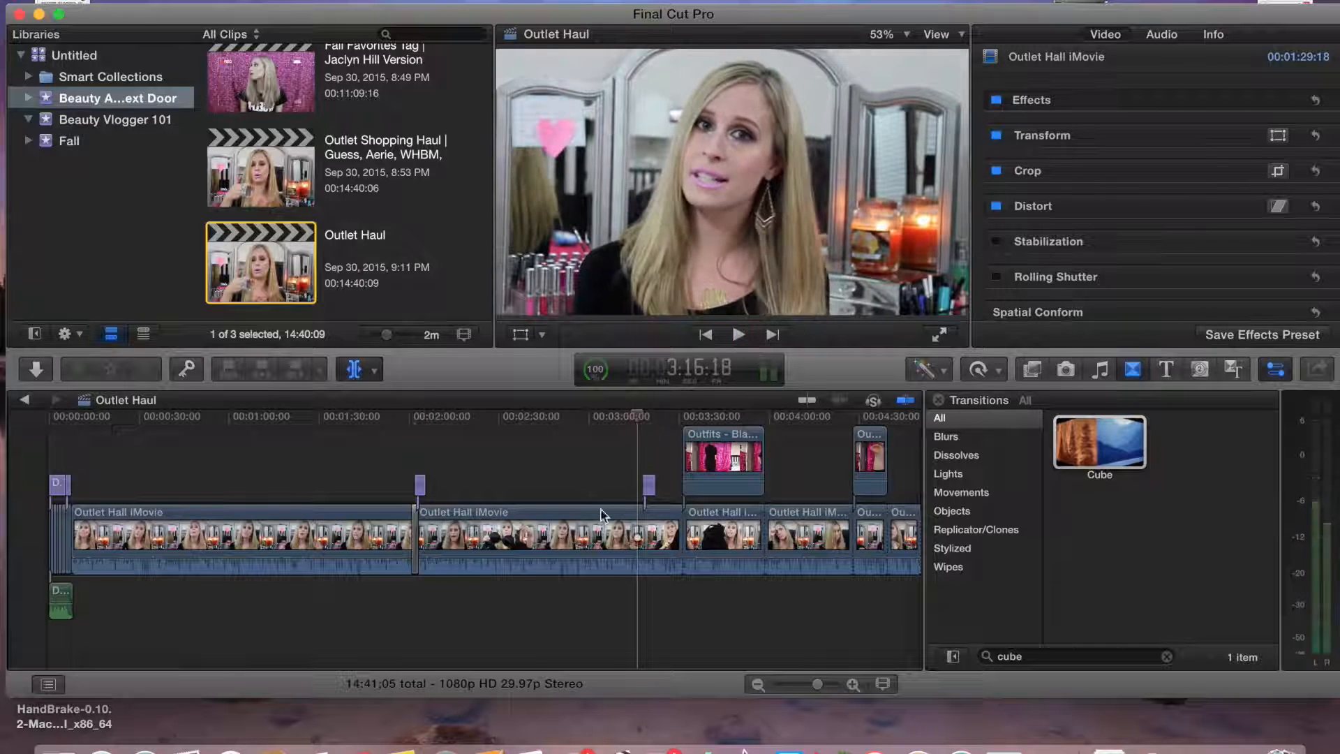
Blade the main clip at about 3:16 and apply the Cube transition to that cut
{"action": "left_click", "coordinate": [639, 520]}
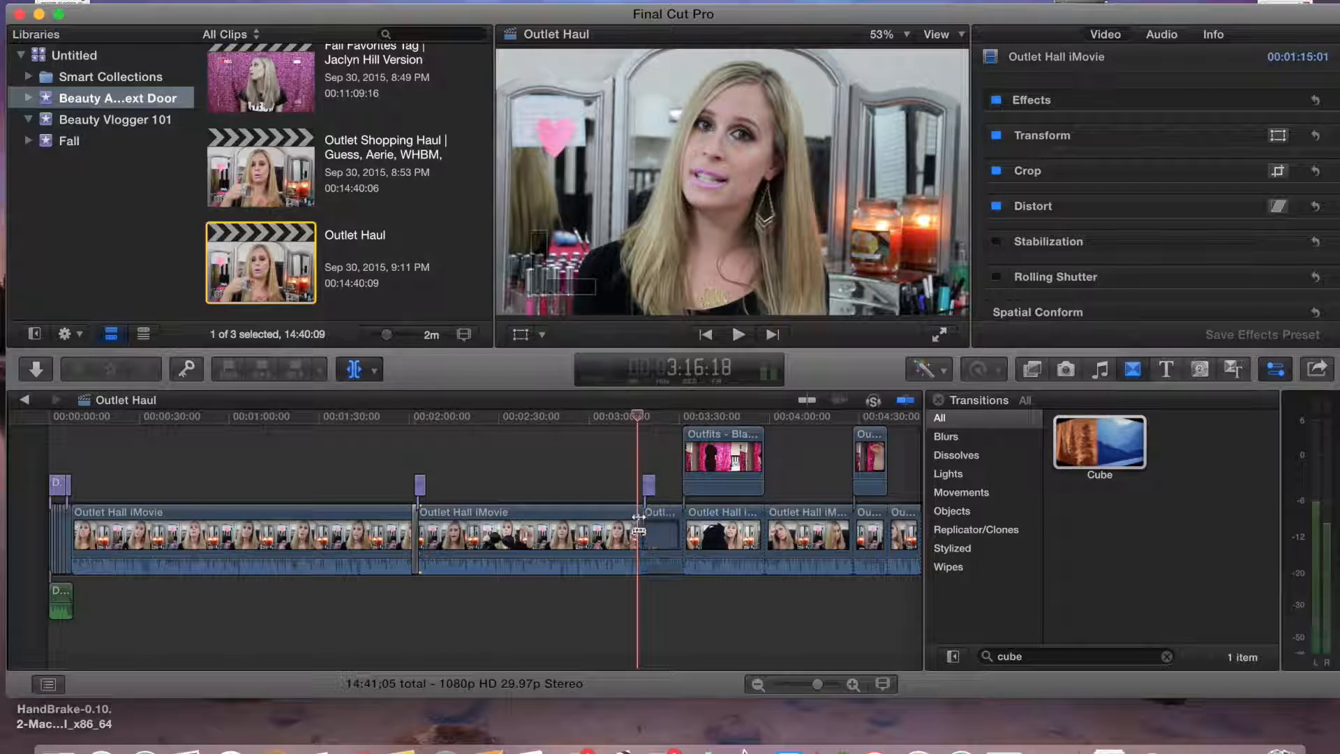
{"action": "double_click", "coordinate": [1099, 442]}
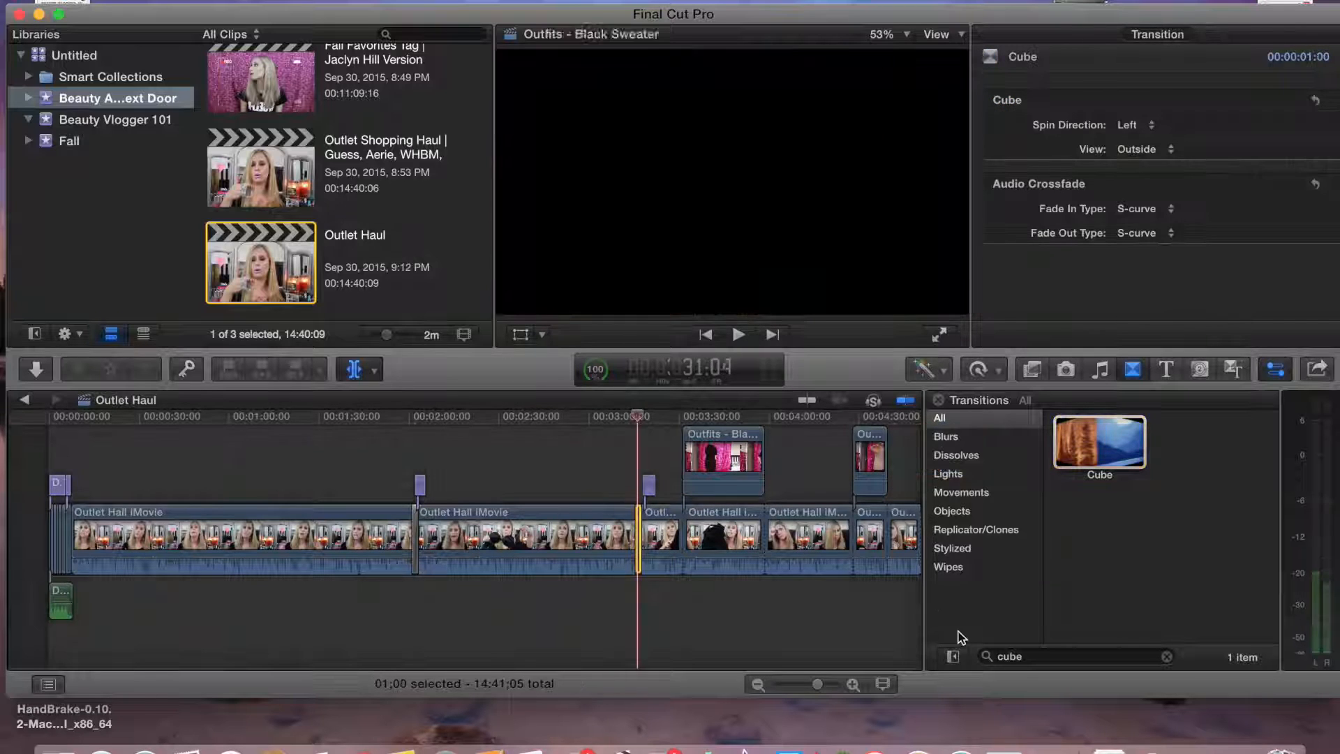
{"action": "left_click", "coordinate": [938, 400]}
Select the Bracelet clip and move the playhead to about 7:22 in the timeline
{"action": "left_click", "coordinate": [1149, 684]}
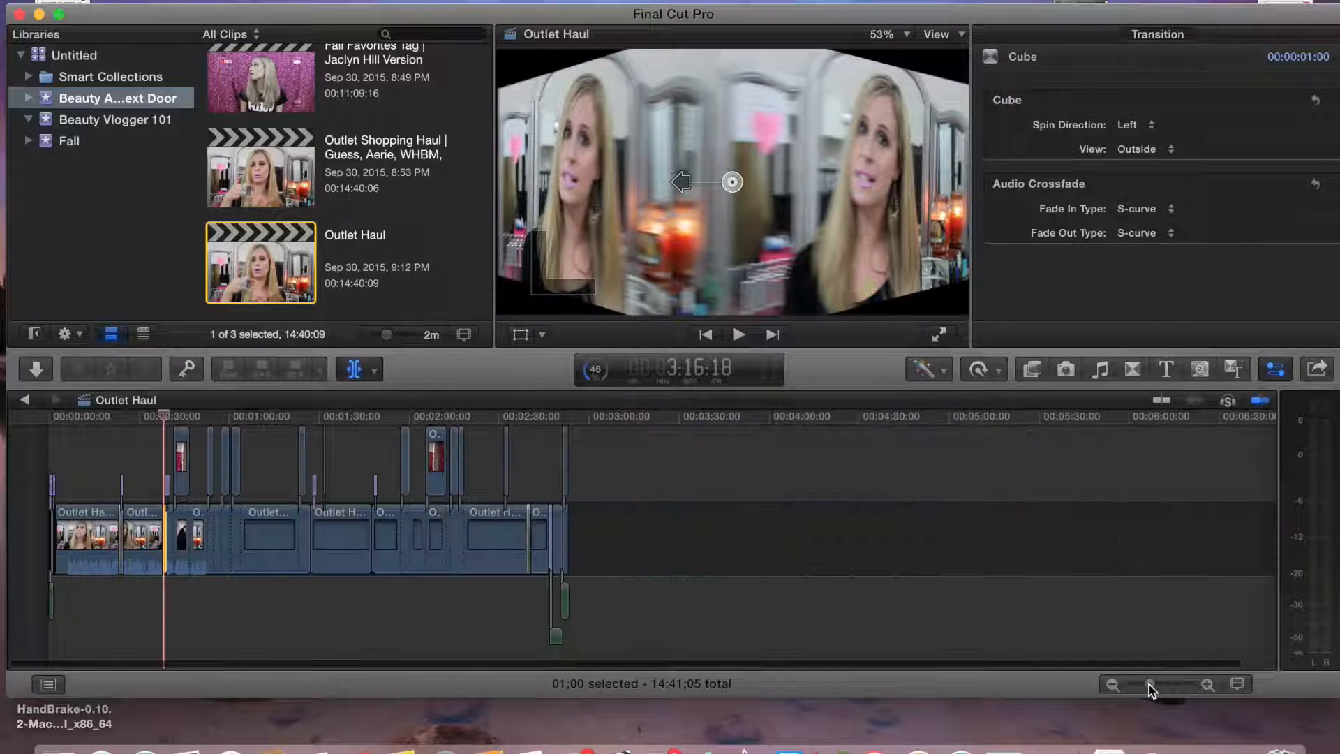
{"action": "left_click", "coordinate": [298, 441]}
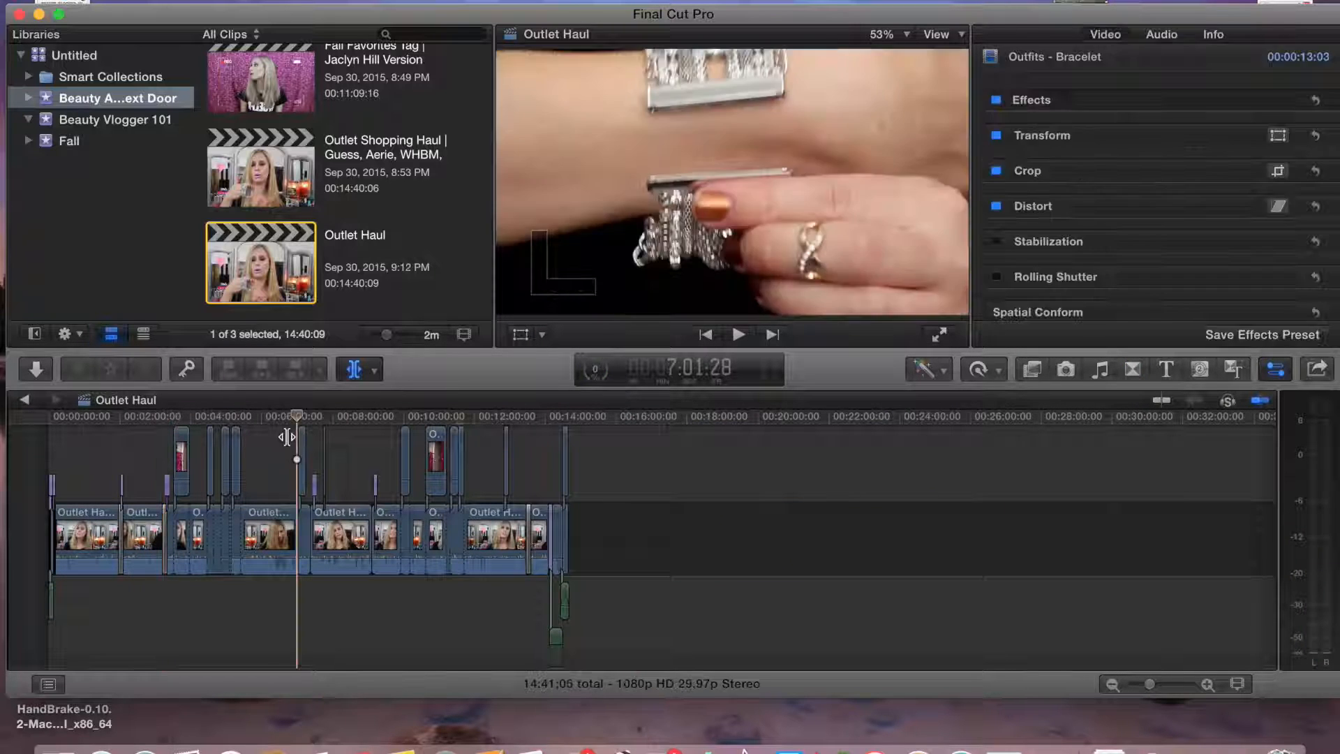
{"action": "left_click_drag", "start_coordinate": [288, 417], "coordinate": [311, 421]}
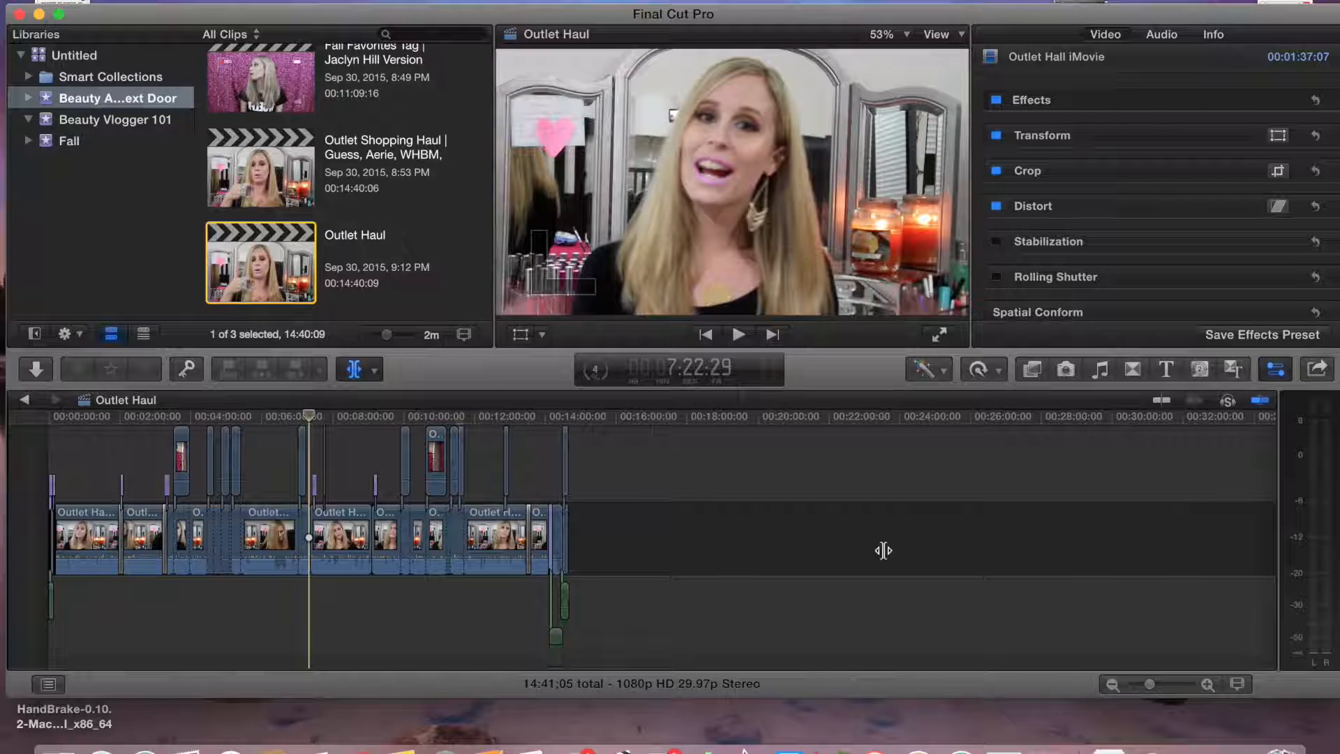
{"action": "left_click", "coordinate": [1176, 685]}
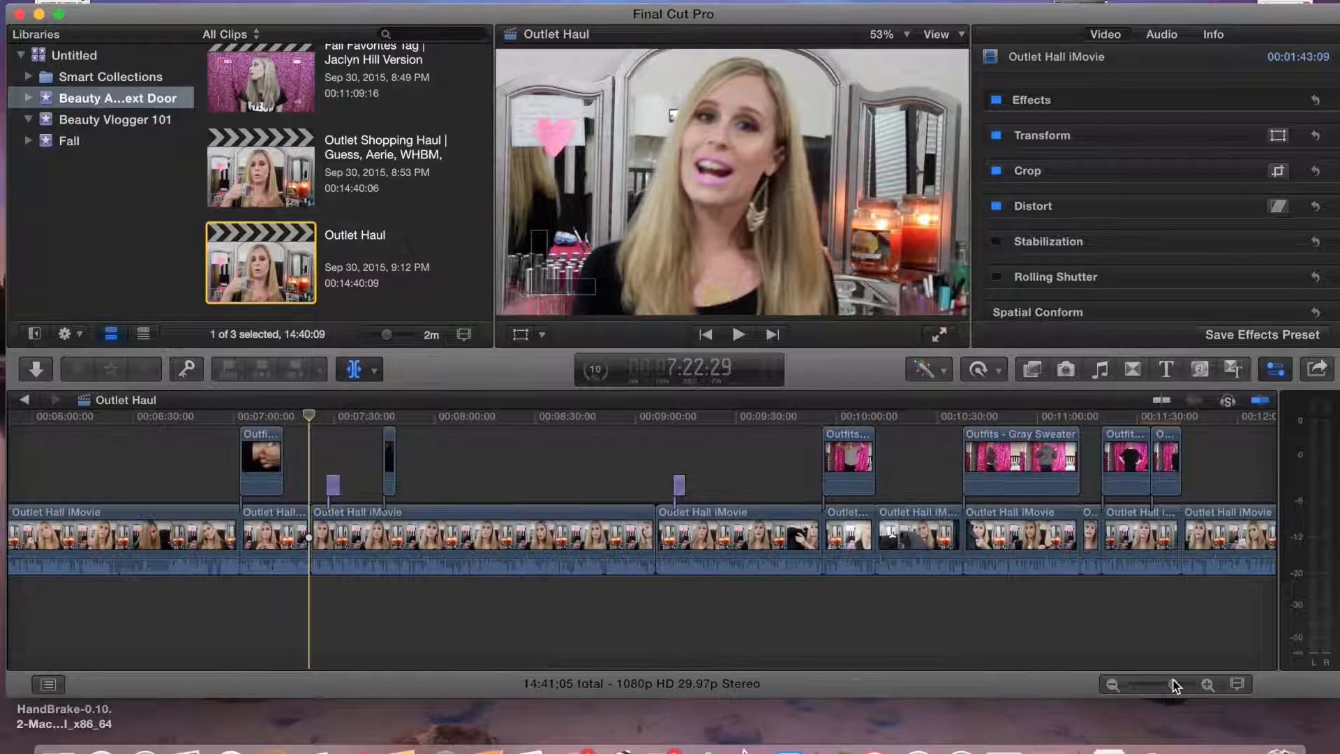
Apply the Cube transition to the main clip's cut at the playhead near 7:22
{"action": "left_click", "coordinate": [1132, 368]}
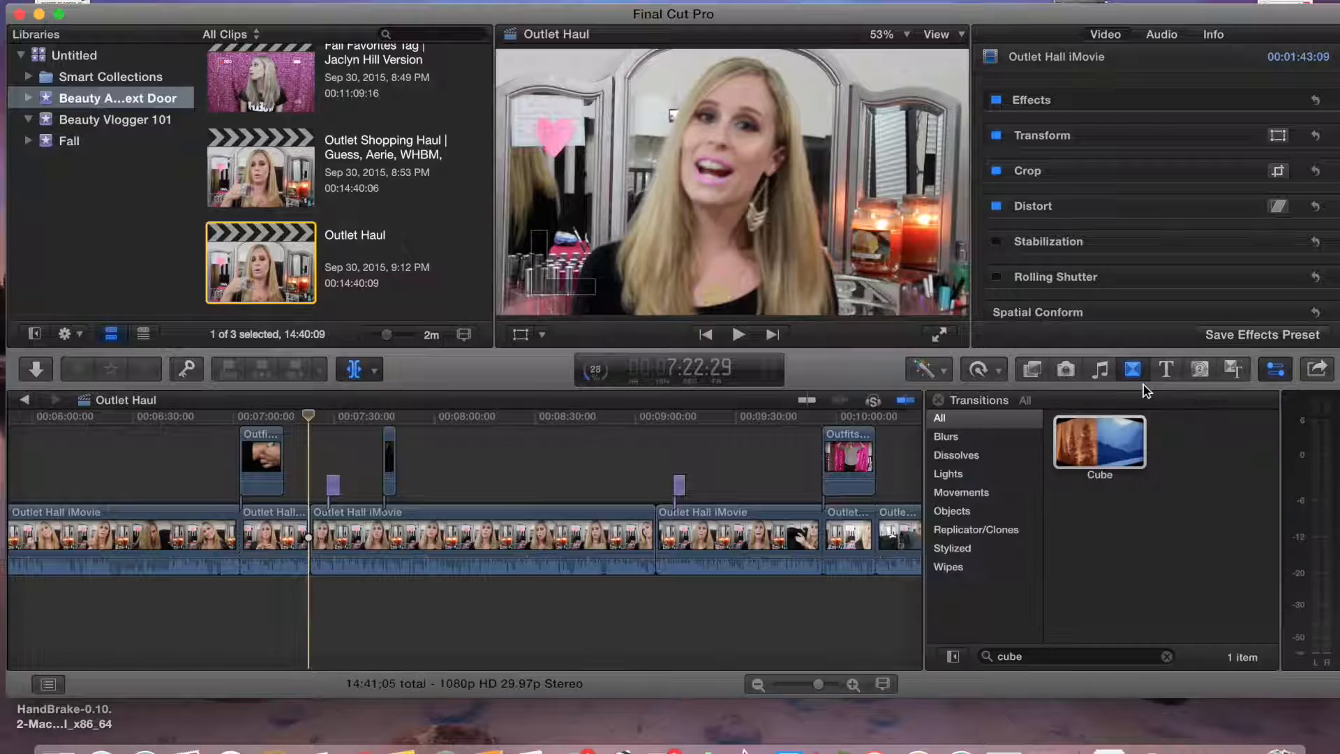
{"action": "left_click_drag", "start_coordinate": [1099, 442], "coordinate": [308, 538]}
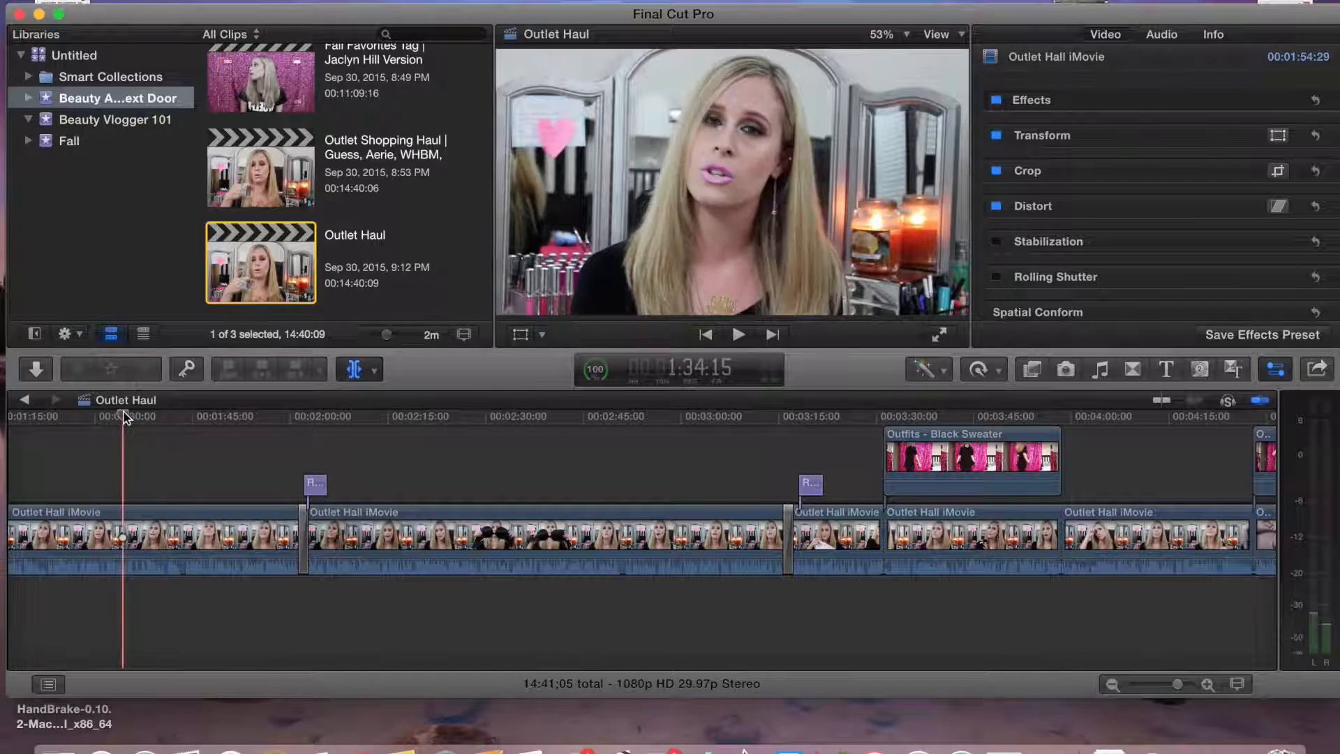
Switch to the web browser, search Google for youtube subscribe button and open the image results
{"action": "left_click", "coordinate": [144, 750]}
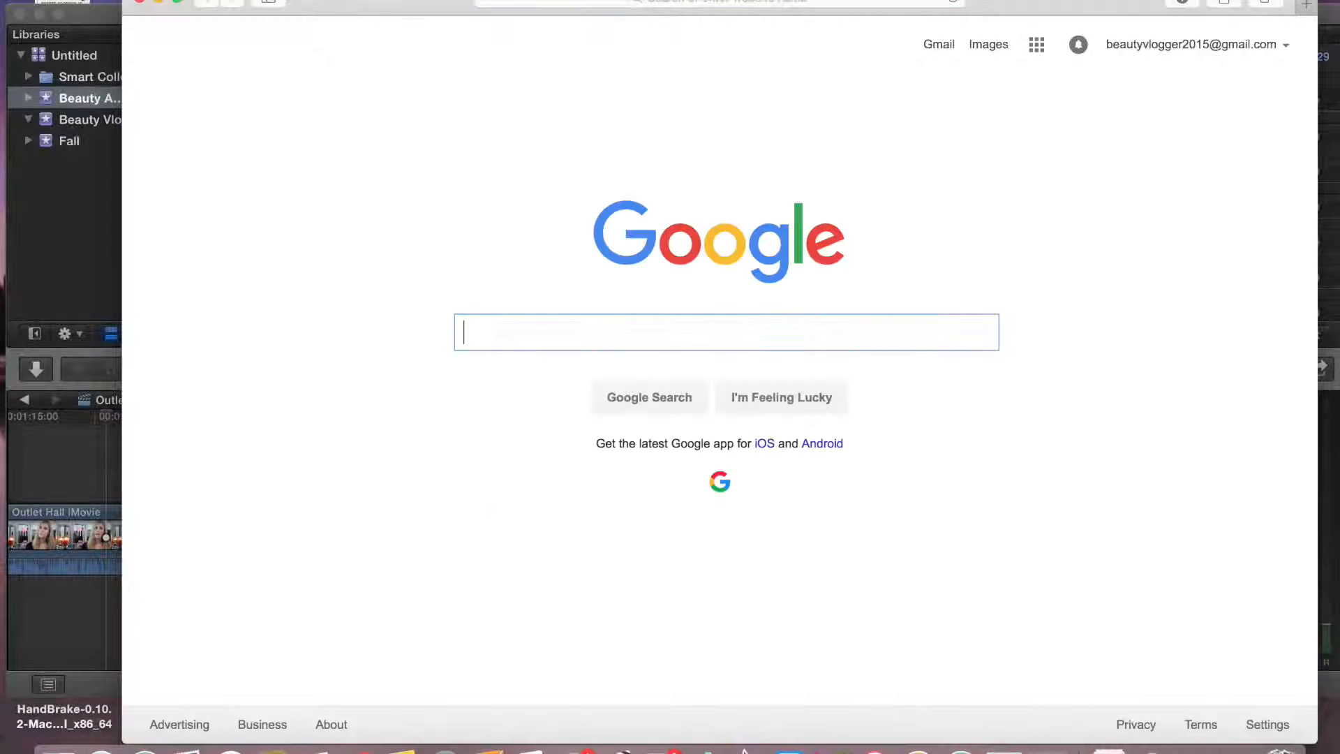
{"action": "left_click", "coordinate": [656, 3]}
{"action": "type", "text": "youtube bu"}
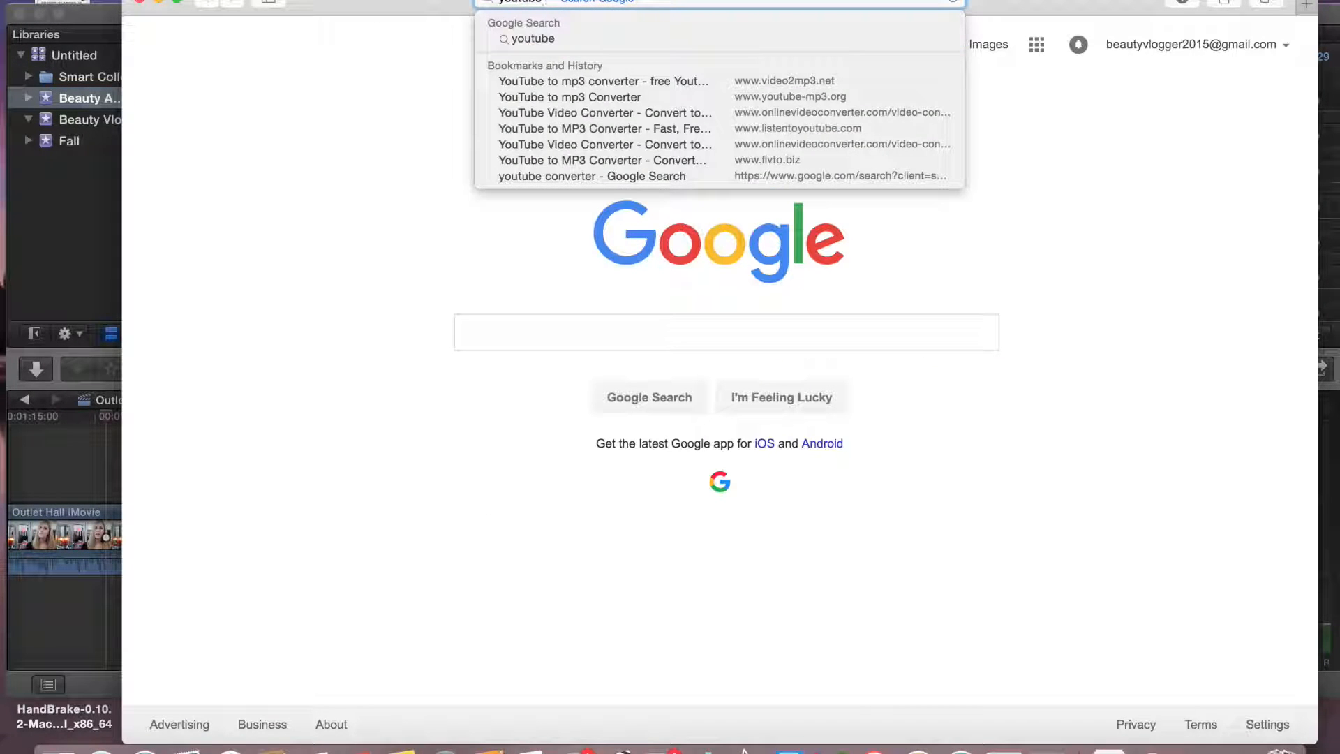
{"action": "type", "text": "bscribe button"}
{"action": "key", "text": "Return"}
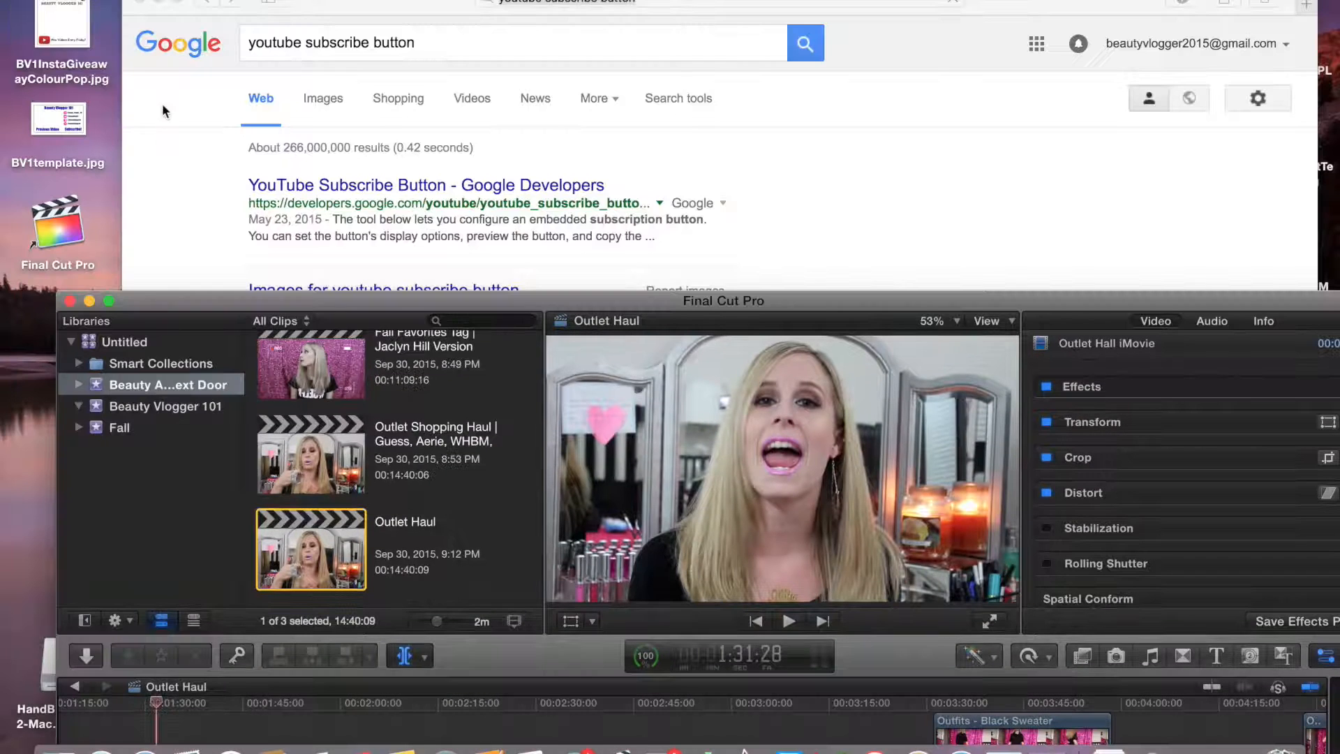
{"action": "left_click", "coordinate": [731, 175]}
{"action": "left_click", "coordinate": [323, 97]}
Import the downloaded Unknown.jpeg subscribe button image from the Desktop into the Beauty Addict Next Door event
{"action": "left_click_drag", "start_coordinate": [330, 2], "coordinate": [490, 2]}
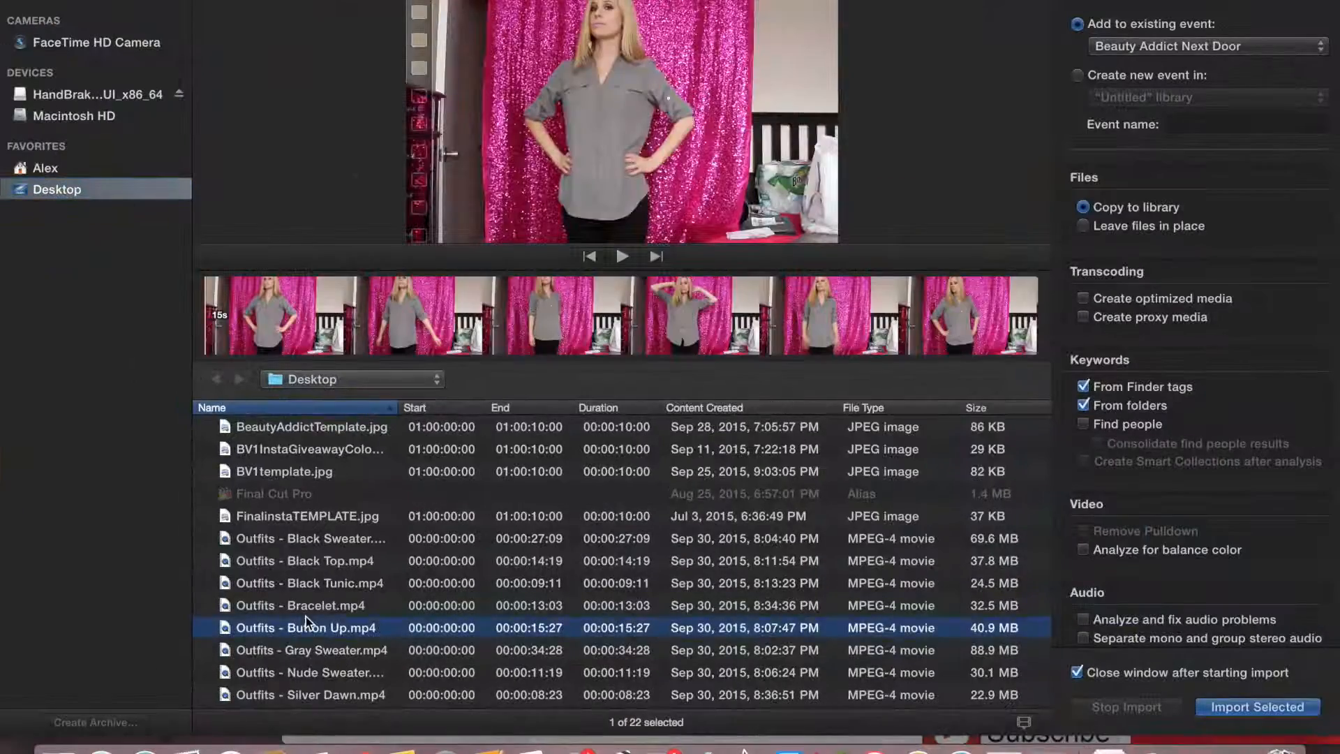
{"action": "key", "text": "Down"}
{"action": "key", "text": "Down"}
{"action": "key", "text": "Down"}
{"action": "key", "text": "Down"}
{"action": "key", "text": "Down"}
{"action": "key", "text": "Down"}
{"action": "key", "text": "Down"}
{"action": "key", "text": "Down"}
{"action": "key", "text": "Down"}
{"action": "key", "text": "Down"}
{"action": "key", "text": "Down"}
{"action": "key", "text": "Down"}
{"action": "double_click", "coordinate": [262, 699]}
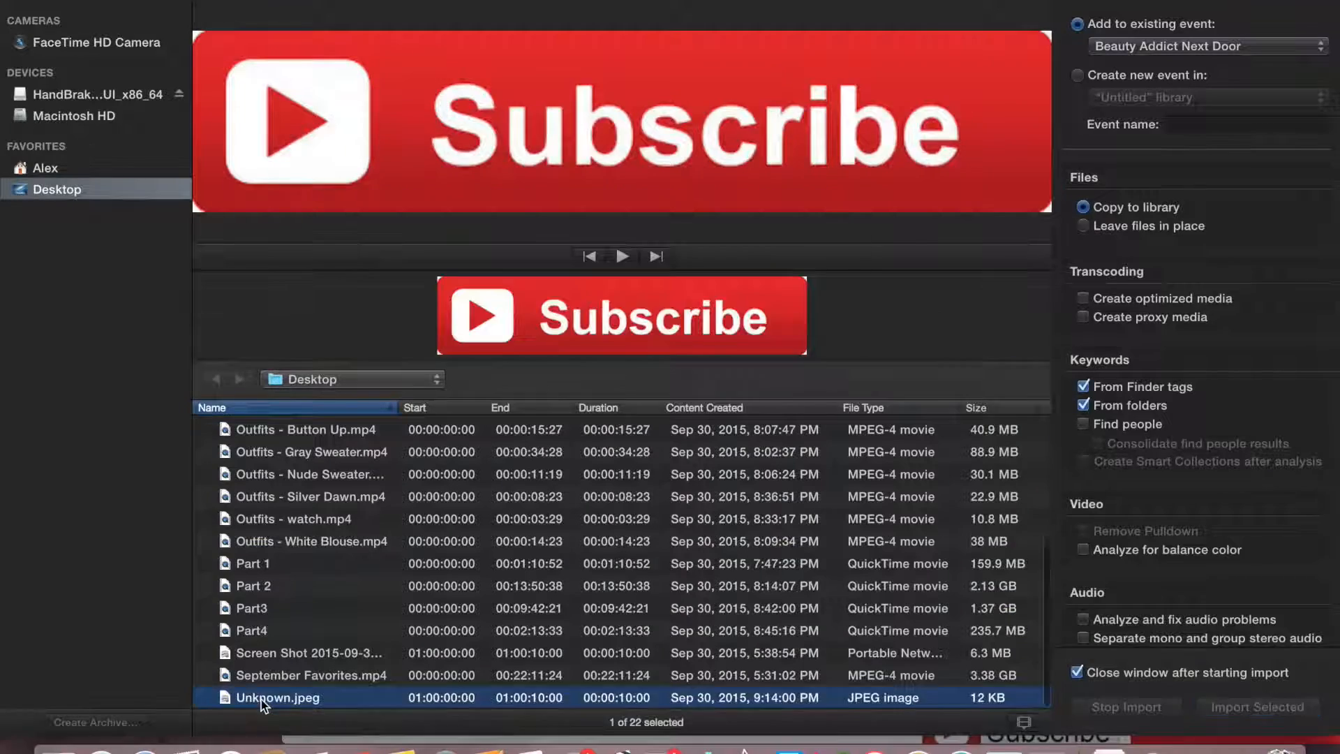
Connect the subscribe image above the main clip near 1:30 and scale it down over the lower-left of the frame
{"action": "left_click_drag", "start_coordinate": [353, 278], "coordinate": [155, 460]}
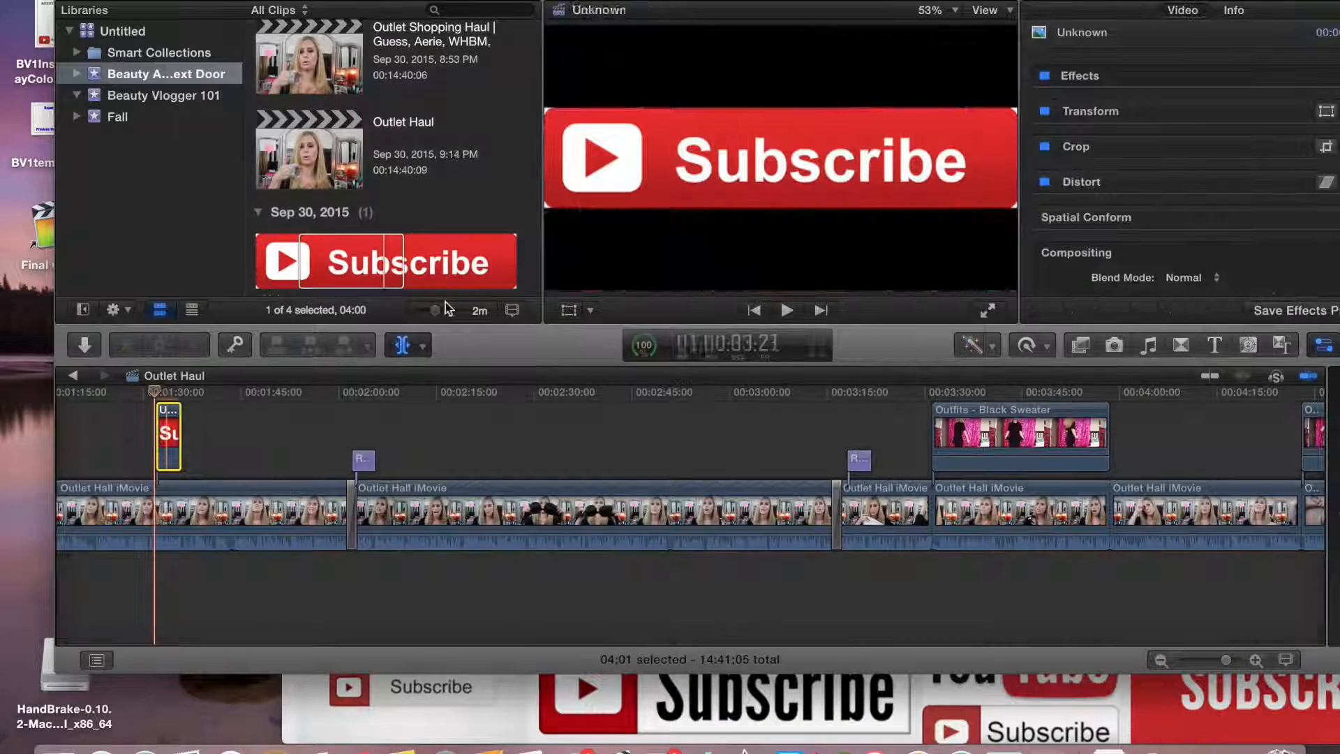
{"action": "left_click", "coordinate": [618, 358]}
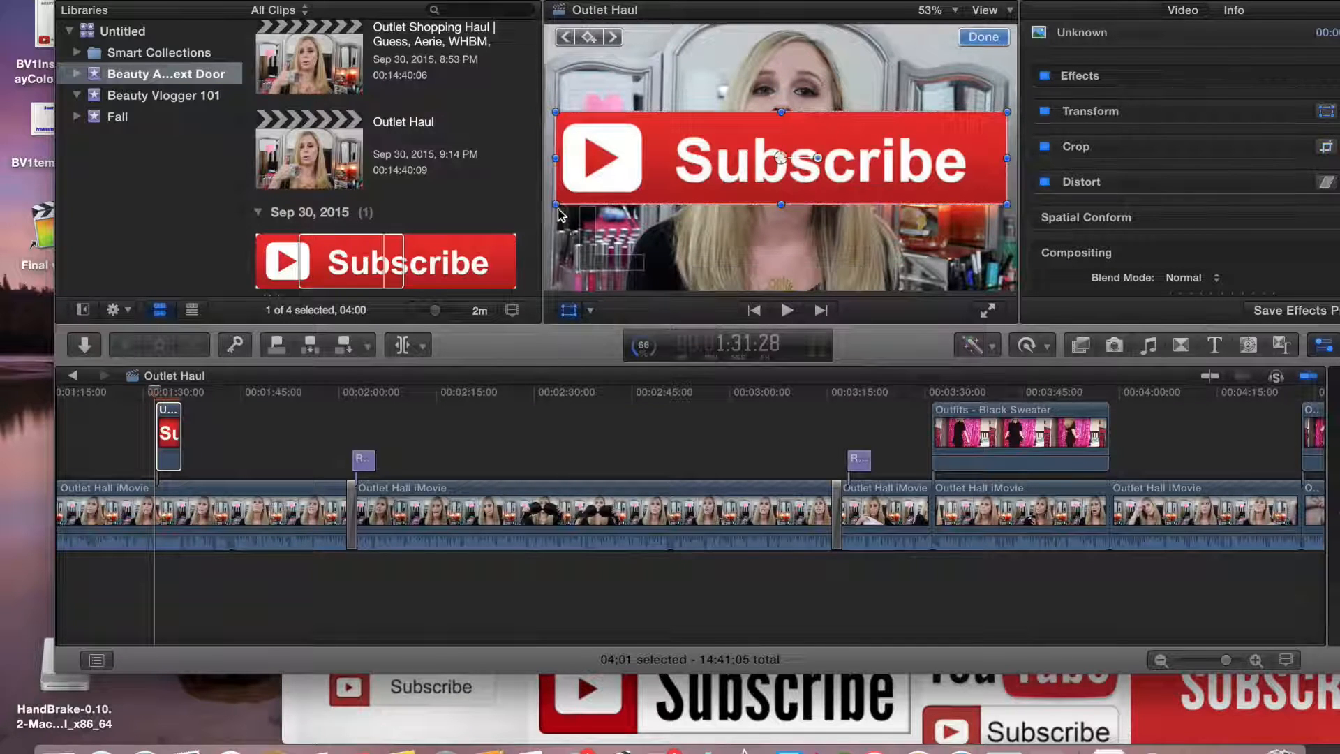
{"action": "left_click_drag", "start_coordinate": [558, 159], "coordinate": [642, 249]}
Search the transitions for drop and apply the Drop In transition to the subscribe image clip
{"action": "left_click", "coordinate": [1181, 345]}
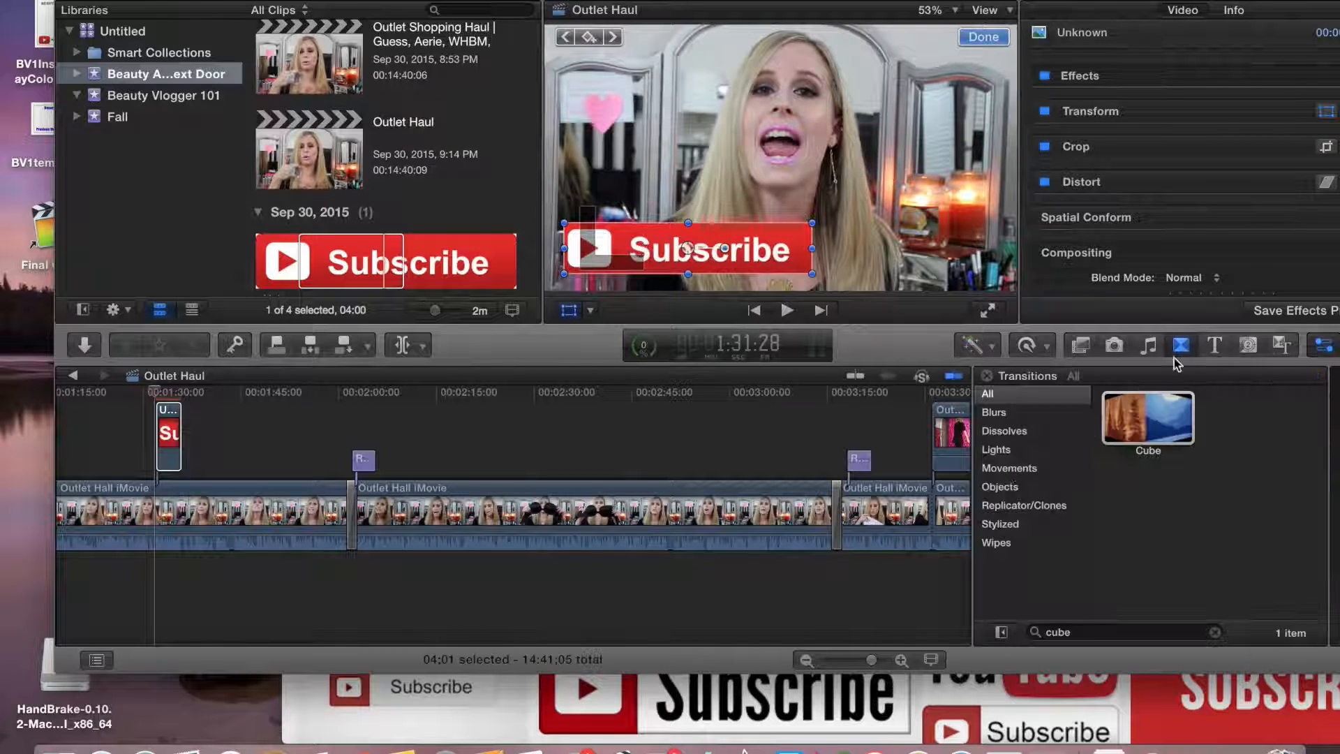
{"action": "left_click", "coordinate": [1215, 633]}
{"action": "type", "text": "dro"}
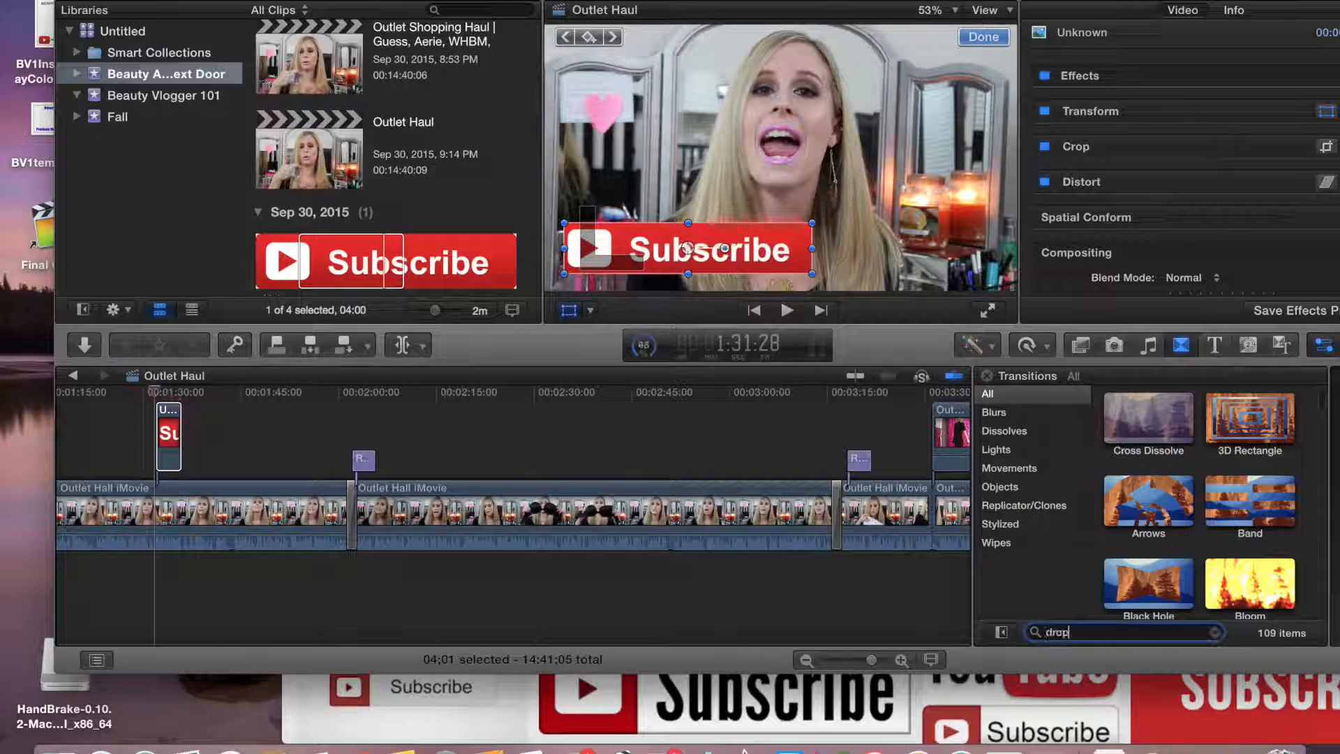
{"action": "type", "text": "p"}
{"action": "left_click_drag", "start_coordinate": [1148, 418], "coordinate": [168, 434]}
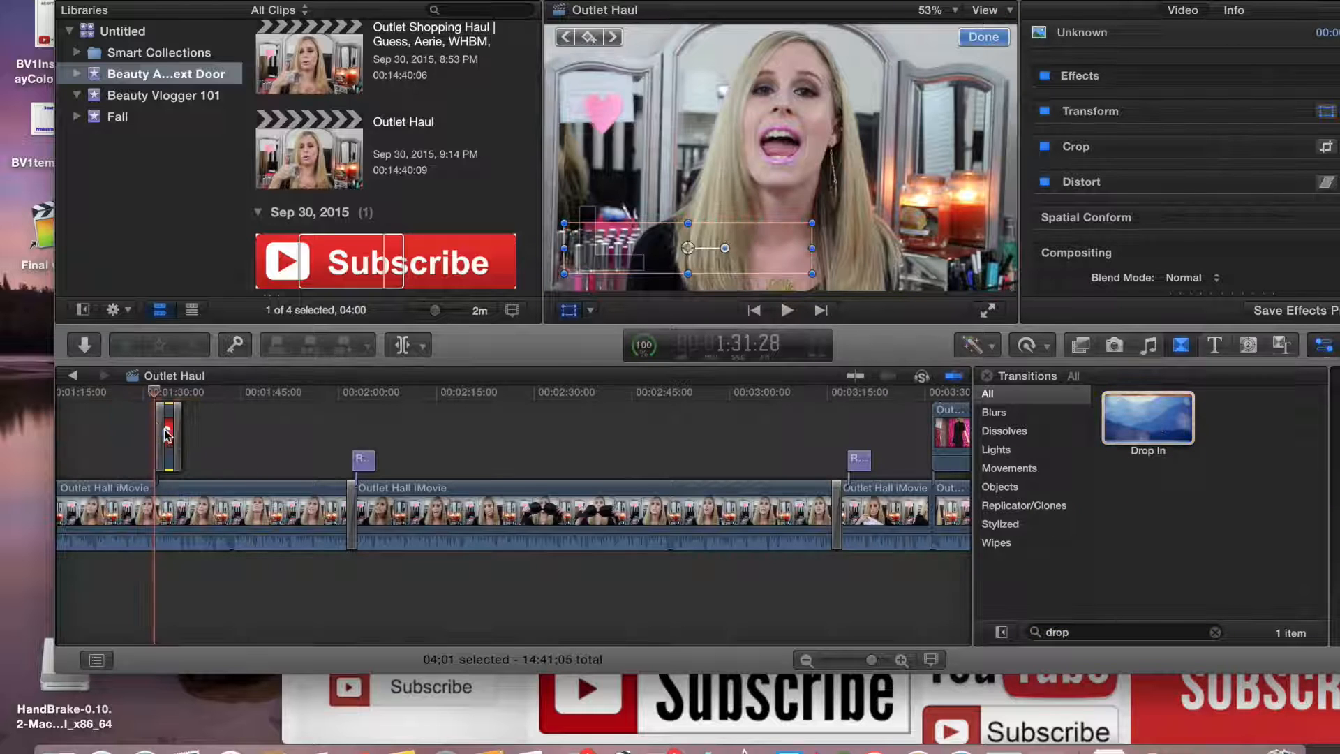